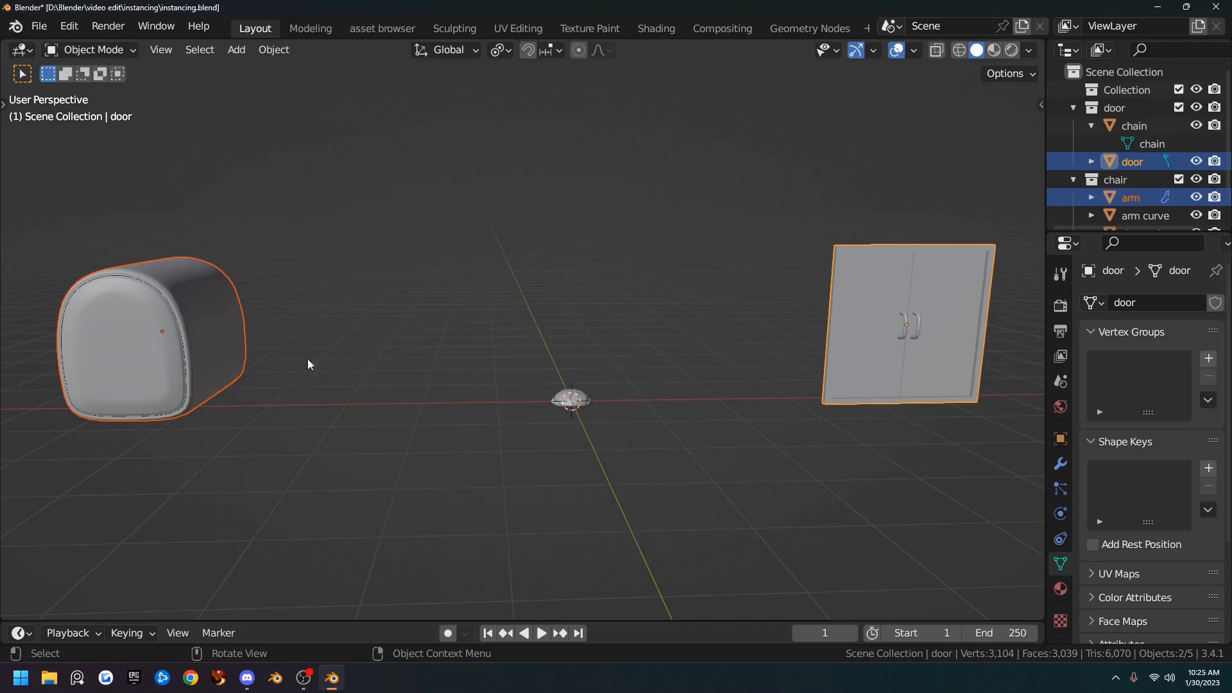
- Hide the decoration object covering the chain link at the world origin and exclude the chair collection from the view layer
key("a")
middle_click_drag(396, 446, 598, 465)
scroll(630, 433, "up", 6)
scroll(542, 385, "down", 5)
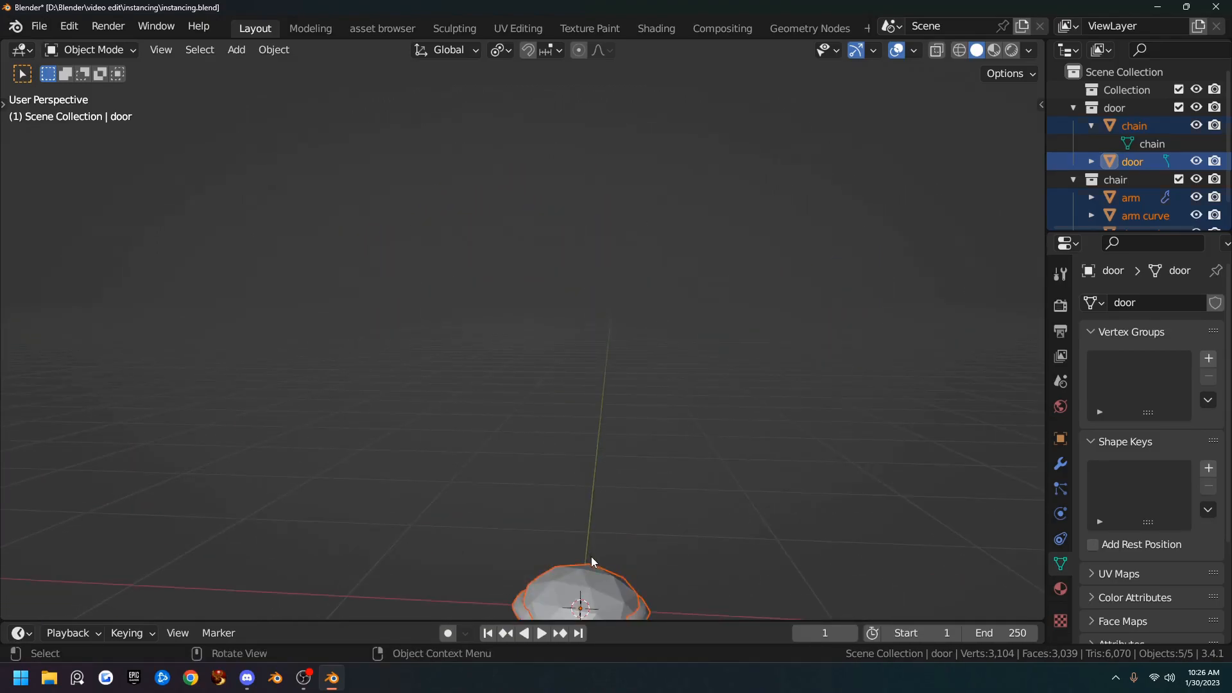
left_click(587, 580)
key("KP_Decimal")
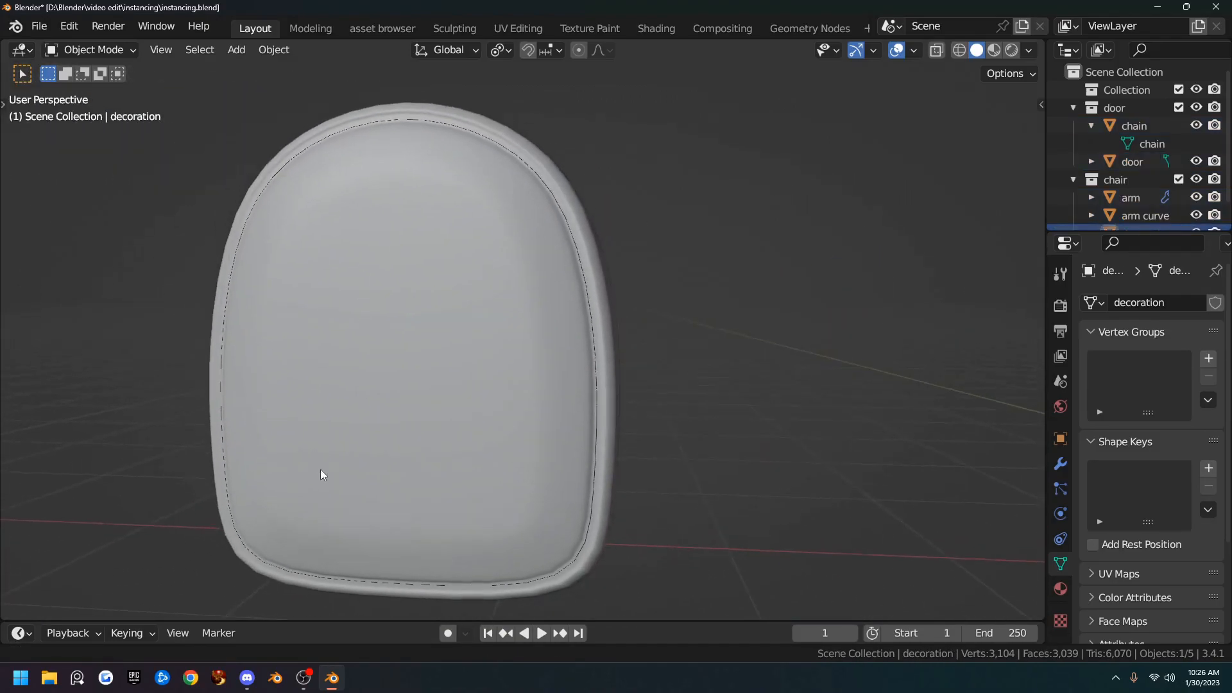
middle_click_drag(731, 377, 704, 276, "shift")
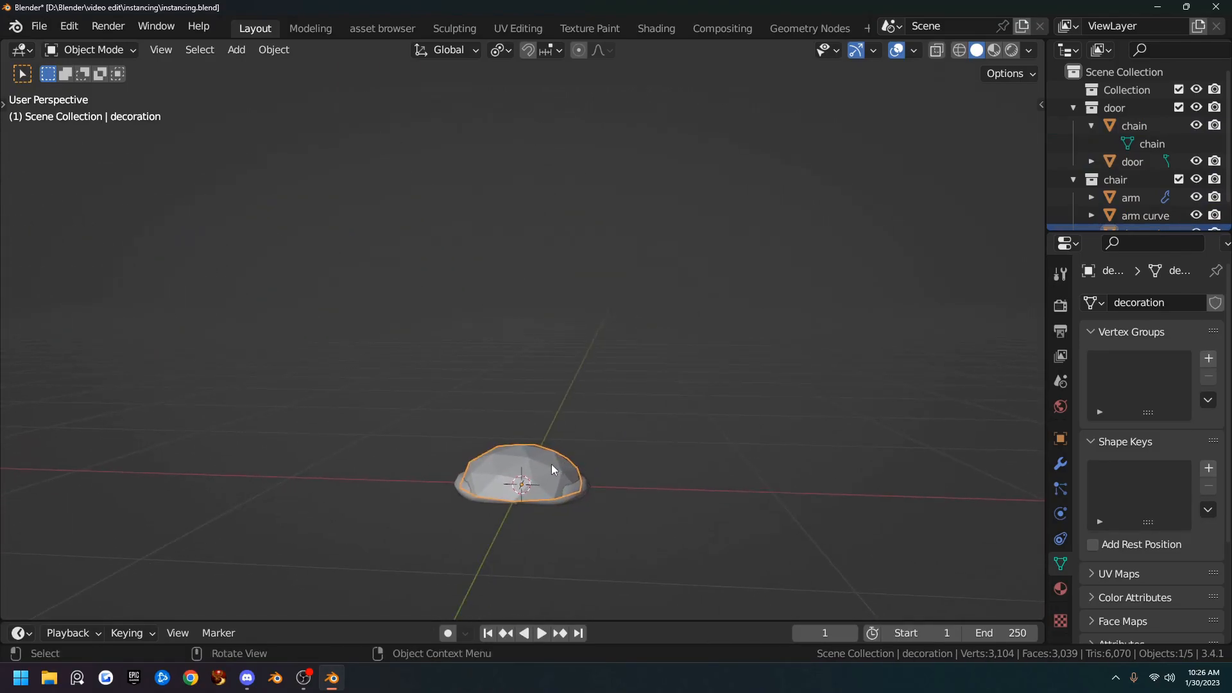
key("ctrl+z")
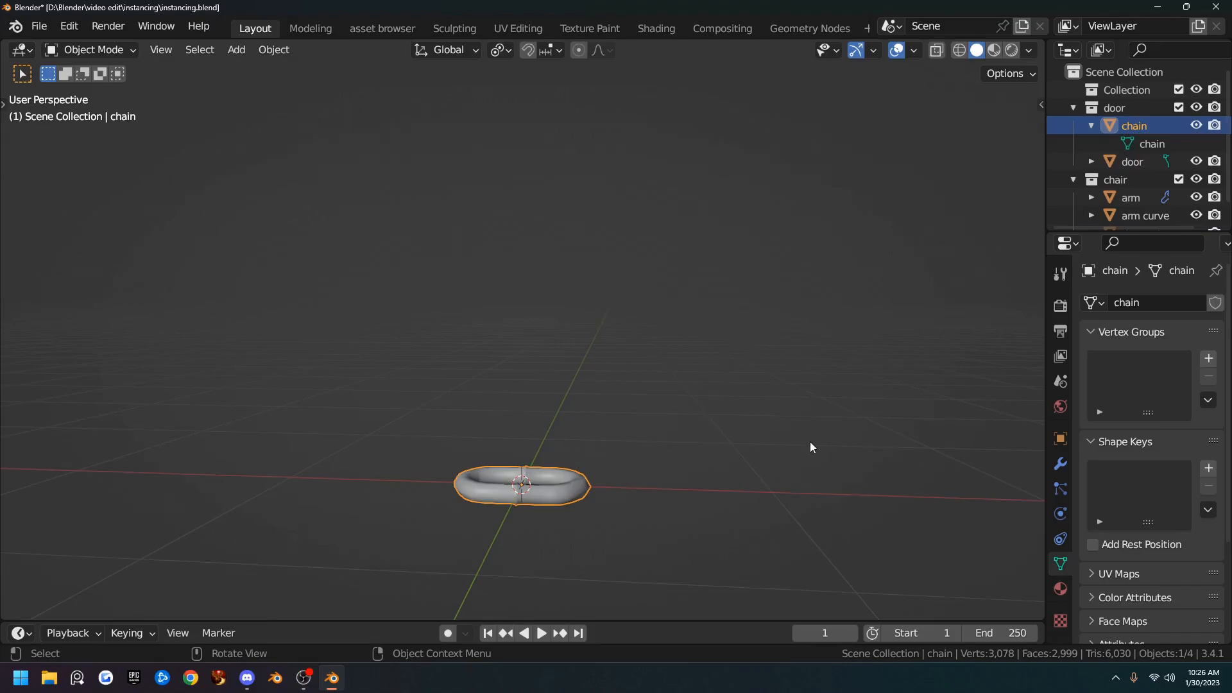
key("Home")
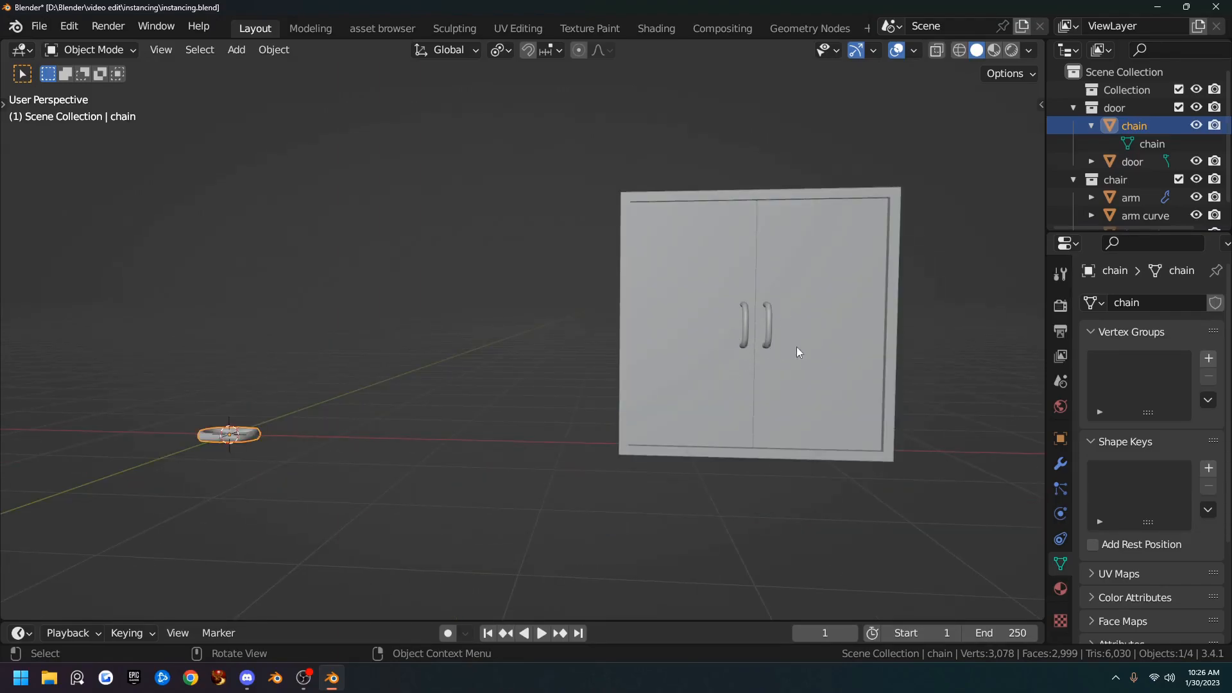
left_click(1179, 179)
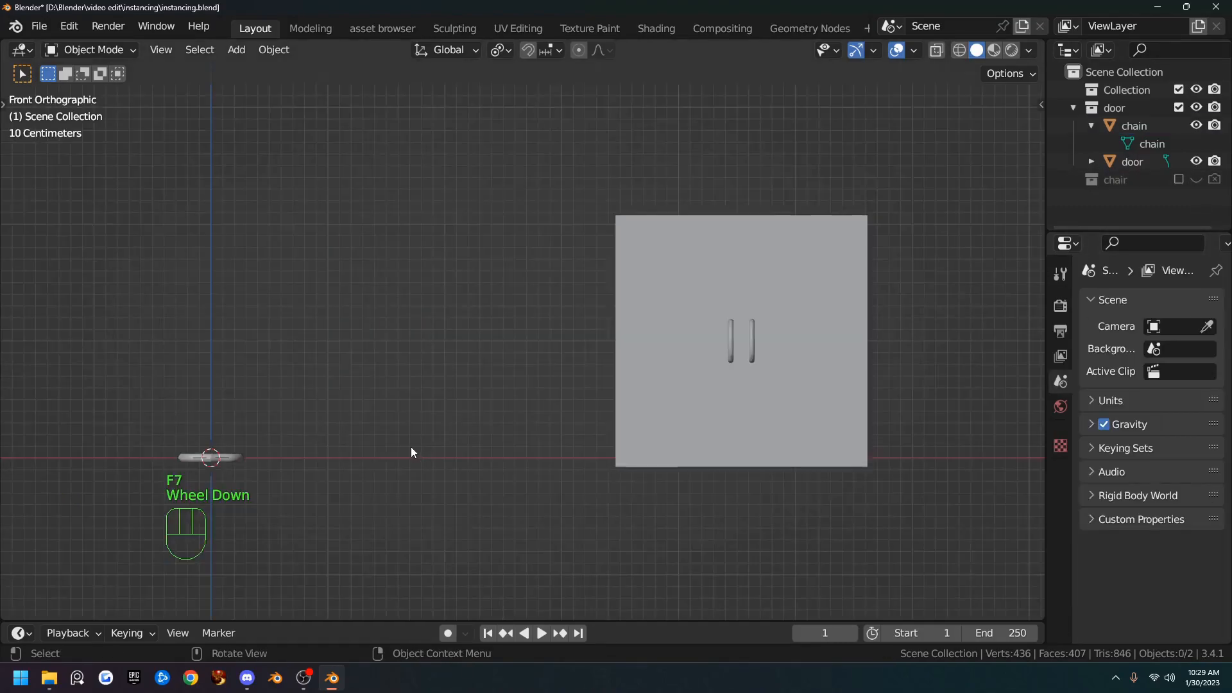
- Select the door object and set its origin to its geometry
middle_click_drag(414, 437, 421, 464)
scroll(443, 455, "up", 3)
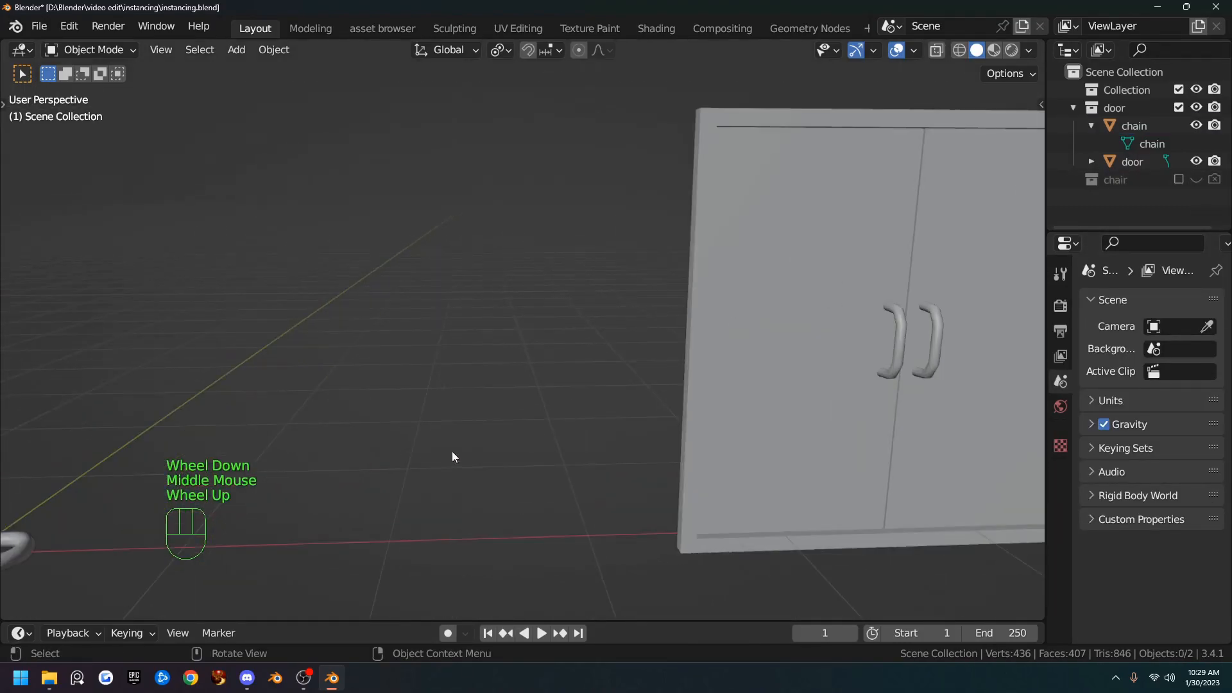
scroll(460, 409, "down", 3)
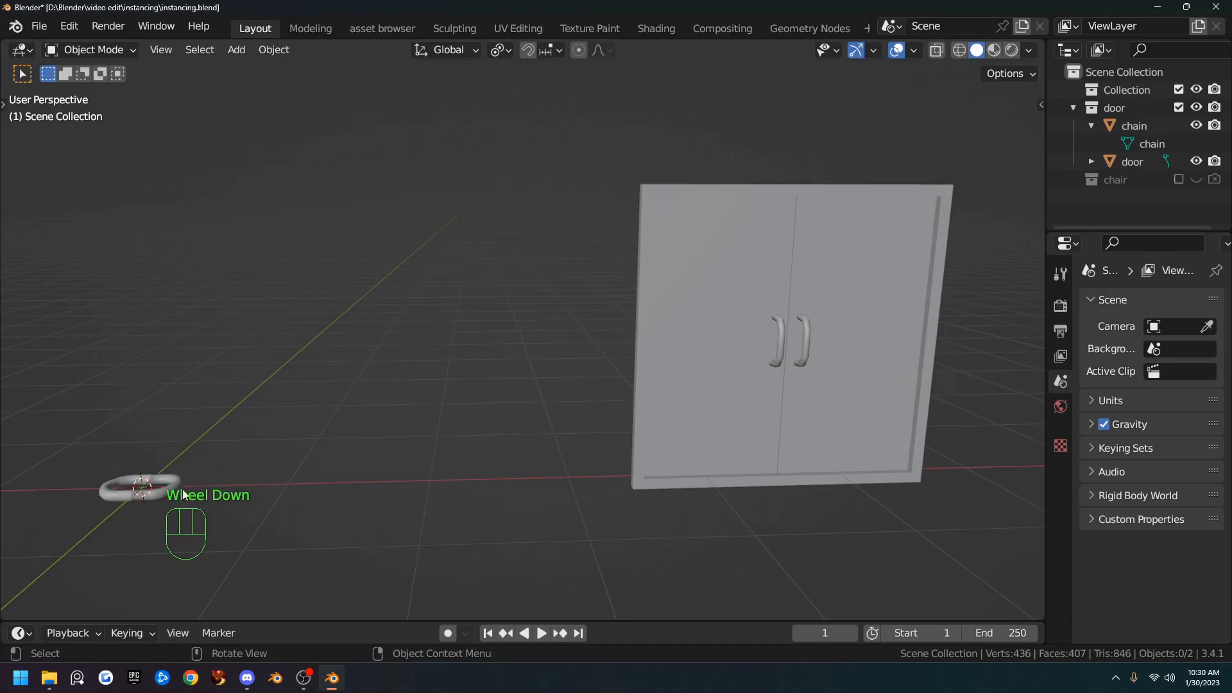
left_click(672, 400)
middle_click_drag(778, 421, 875, 379)
scroll(826, 410, "down", 2)
scroll(825, 410, "up", 2)
scroll(725, 410, "up", 3)
scroll(725, 416, "up", 1)
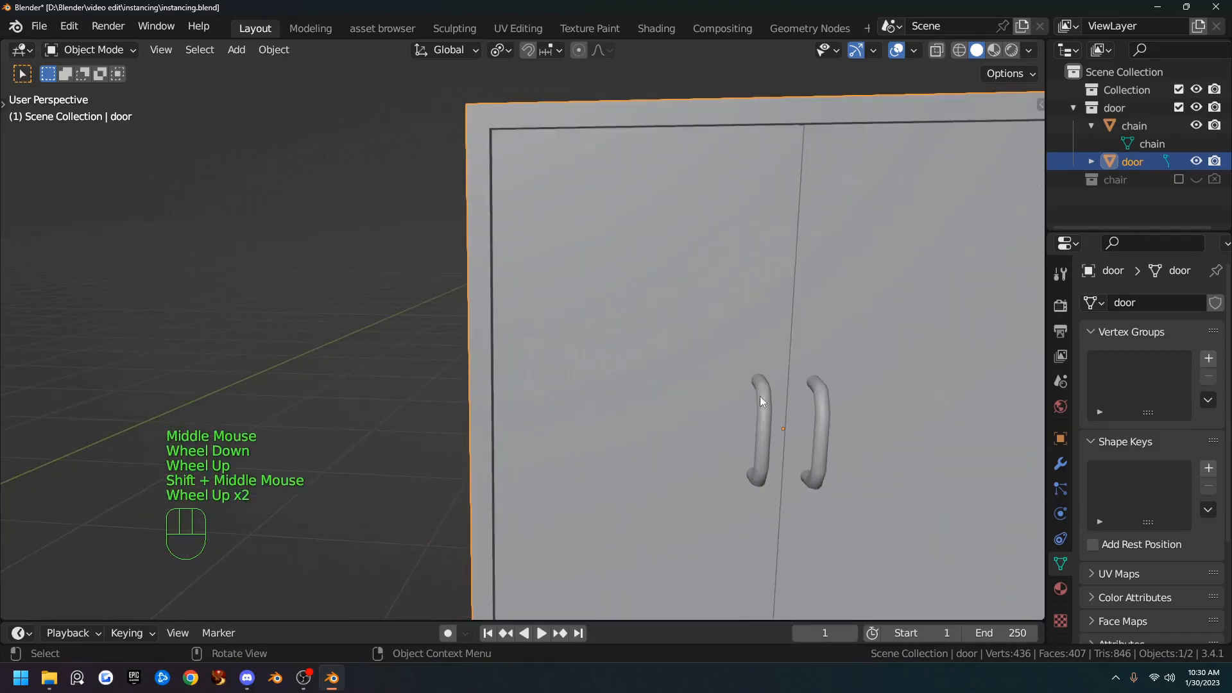
scroll(772, 418, "down", 2)
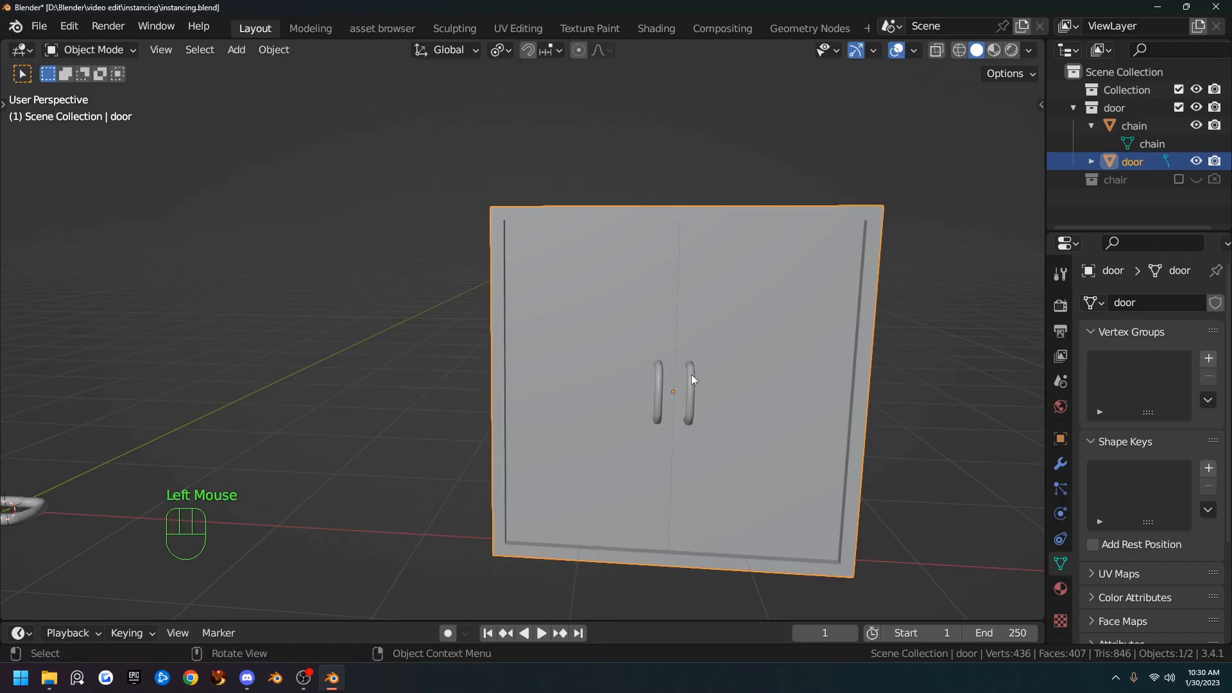
right_click(737, 372)
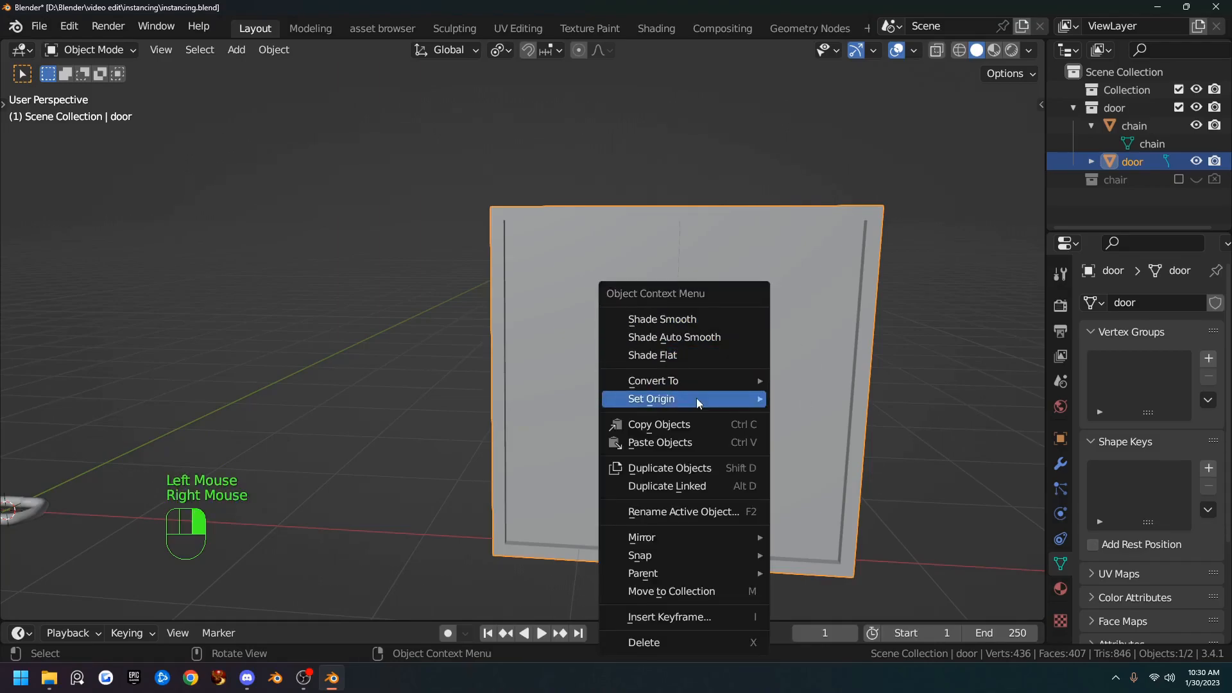
mouse_move(696, 398)
left_click(873, 419)
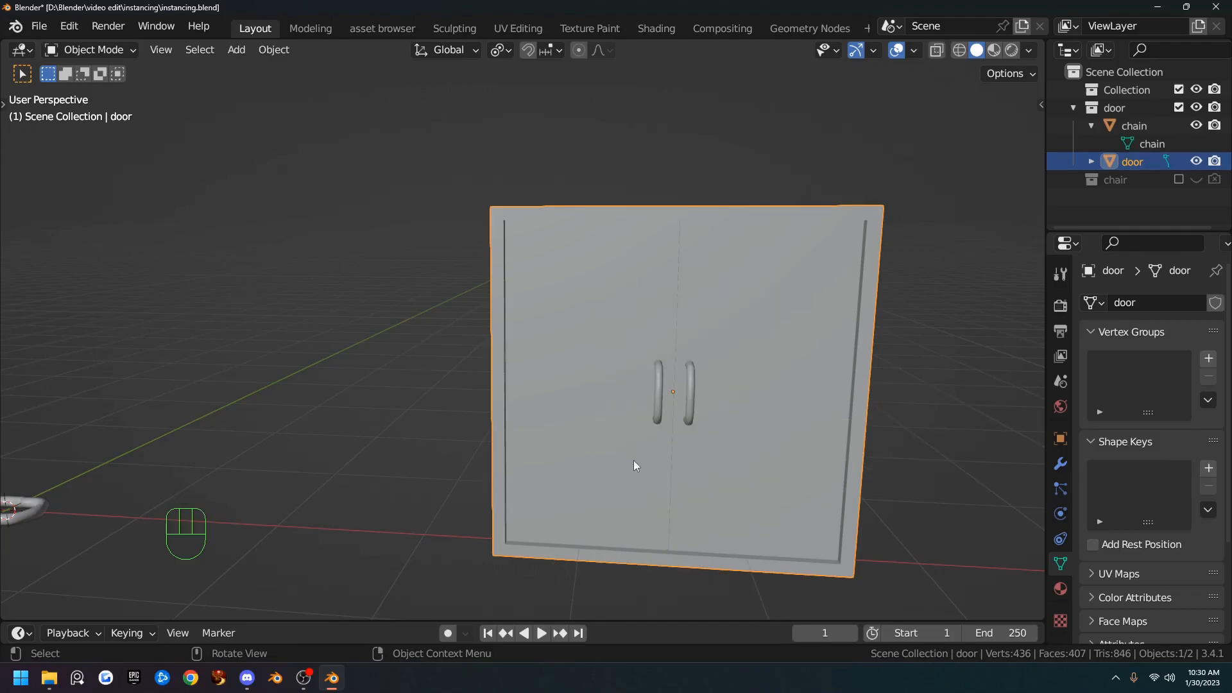
- Snap the 3D cursor to the selected door and add a Bezier curve there
key("shift+s")
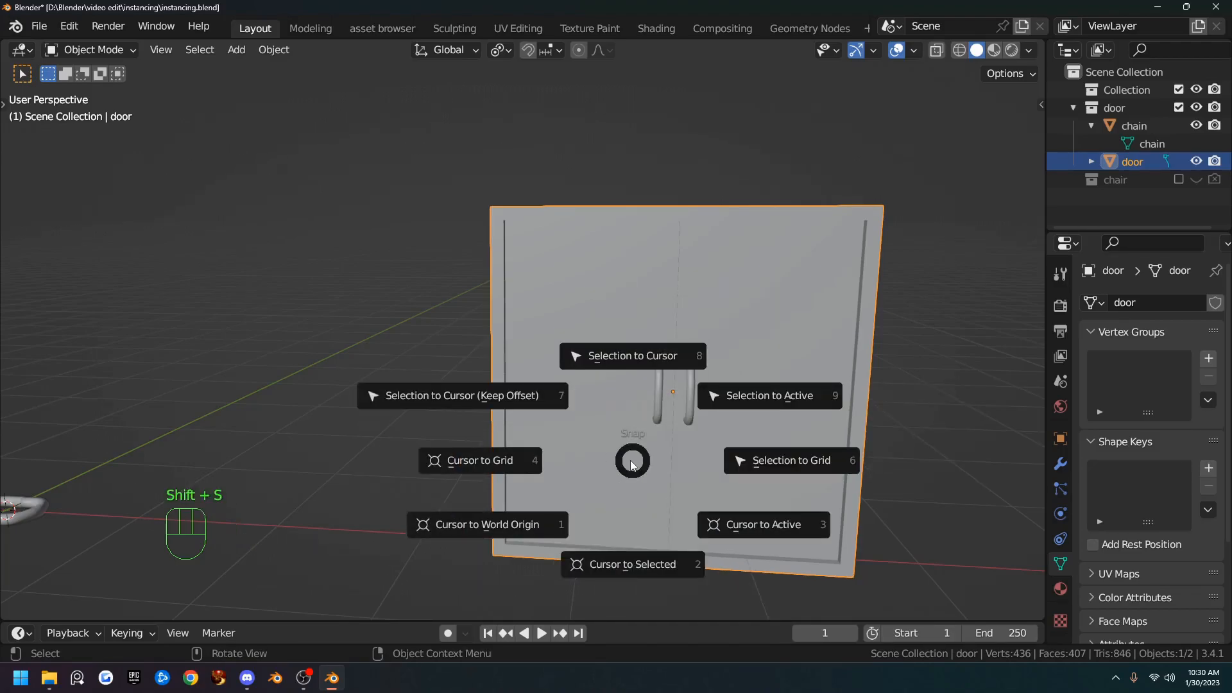
left_click(626, 568)
middle_click_drag(661, 410, 634, 444)
key("shift+a")
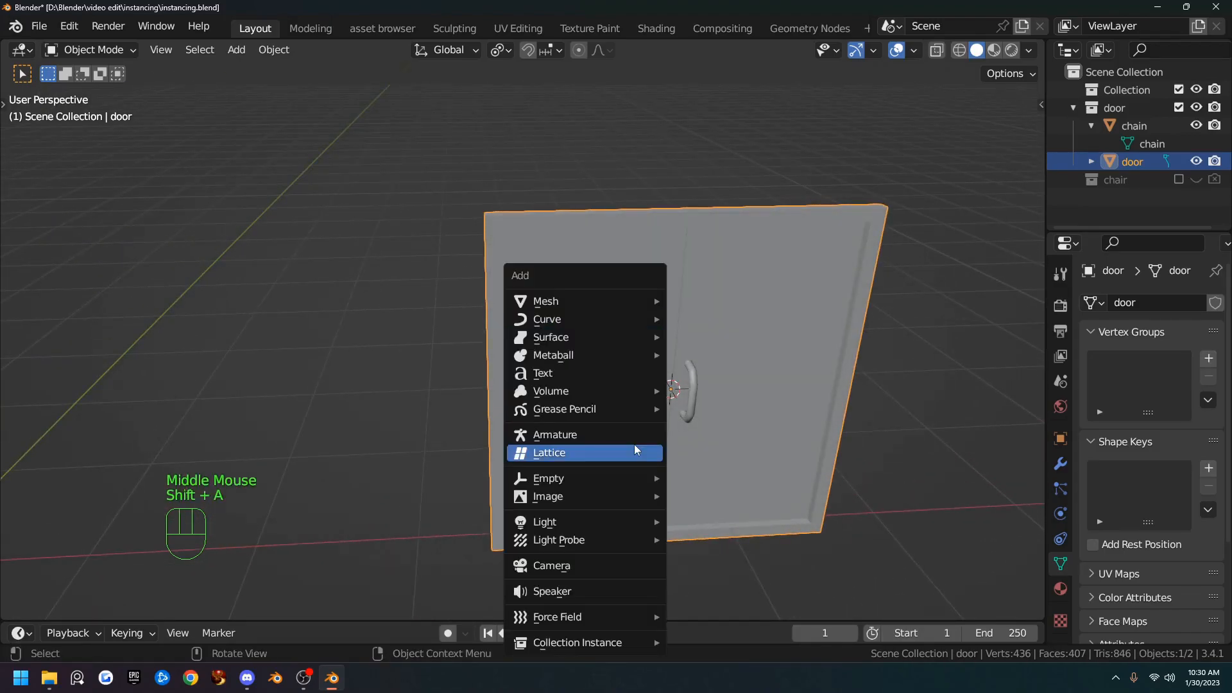
mouse_move(624, 319)
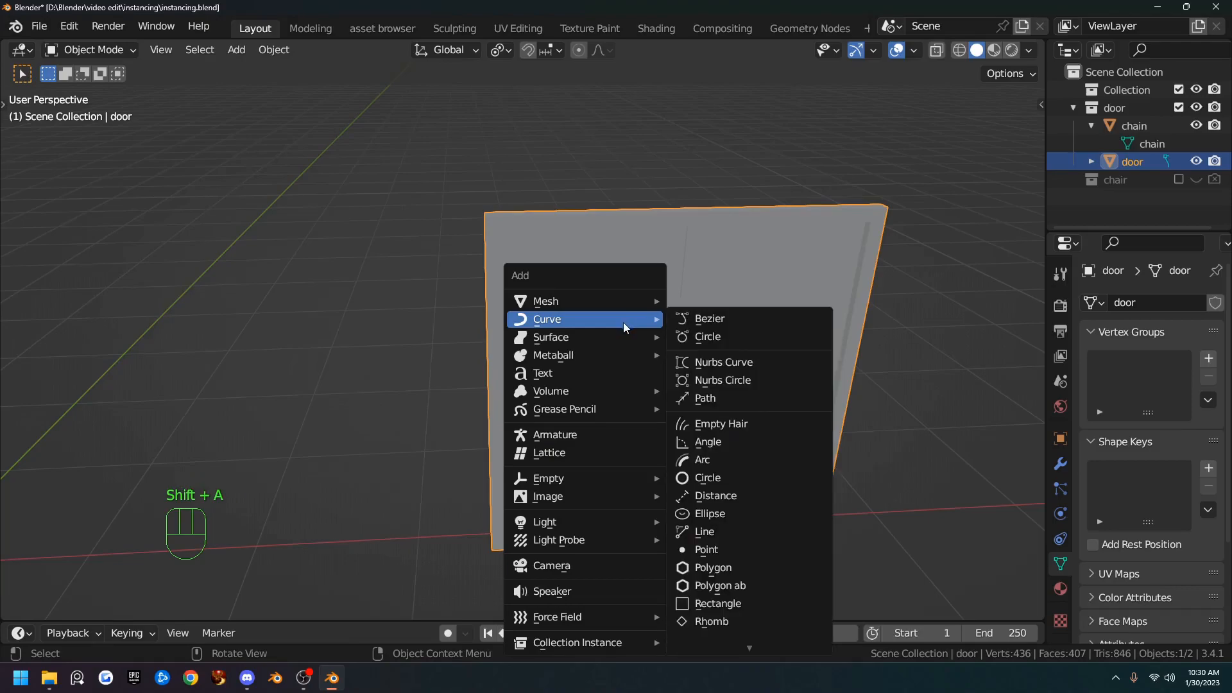
left_click(712, 319)
middle_click_drag(722, 319, 660, 344)
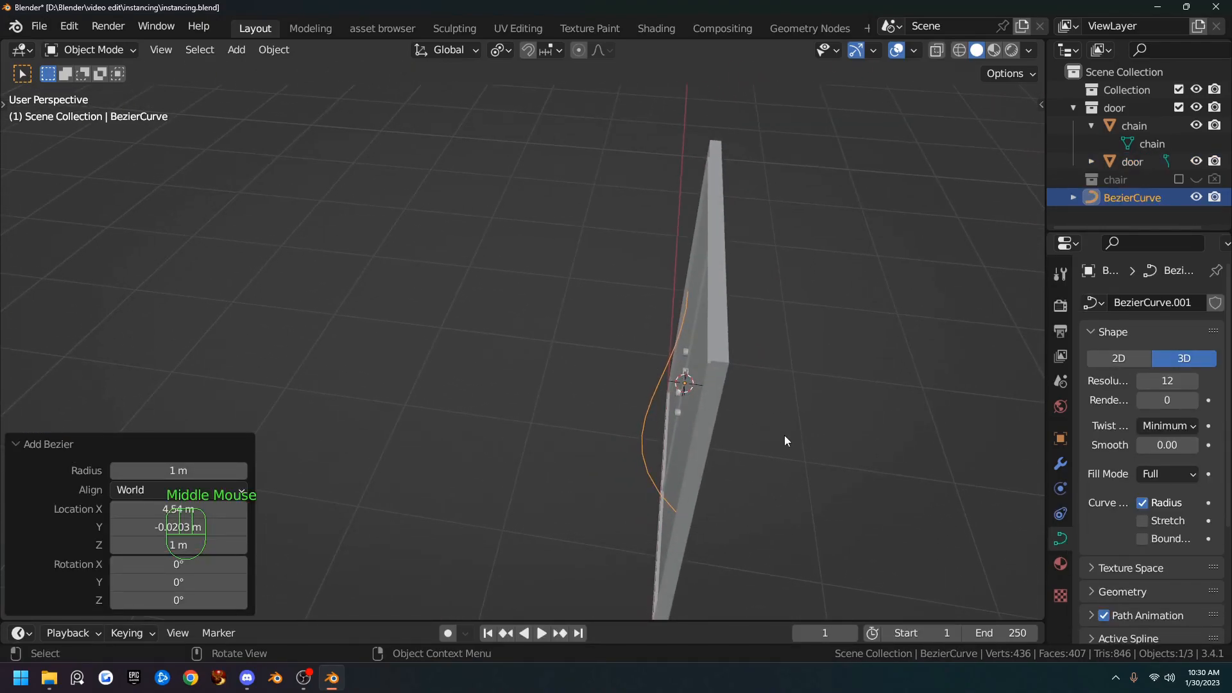
- Straighten the Bezier curve by scaling it to 0 along Y and move it about -0.44 m along Y, in front of the door
key("s")
key("y")
key("0")
left_click(794, 468)
middle_click_drag(810, 484, 801, 472)
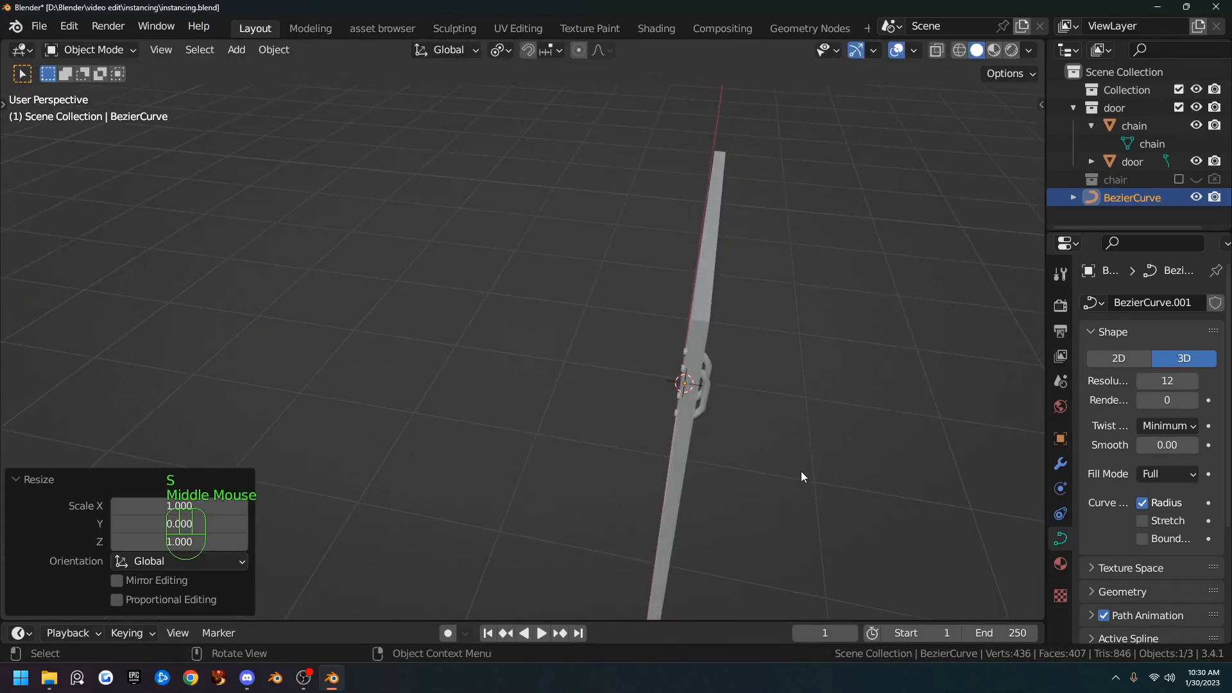
key("g")
key("y")
left_click(876, 477)
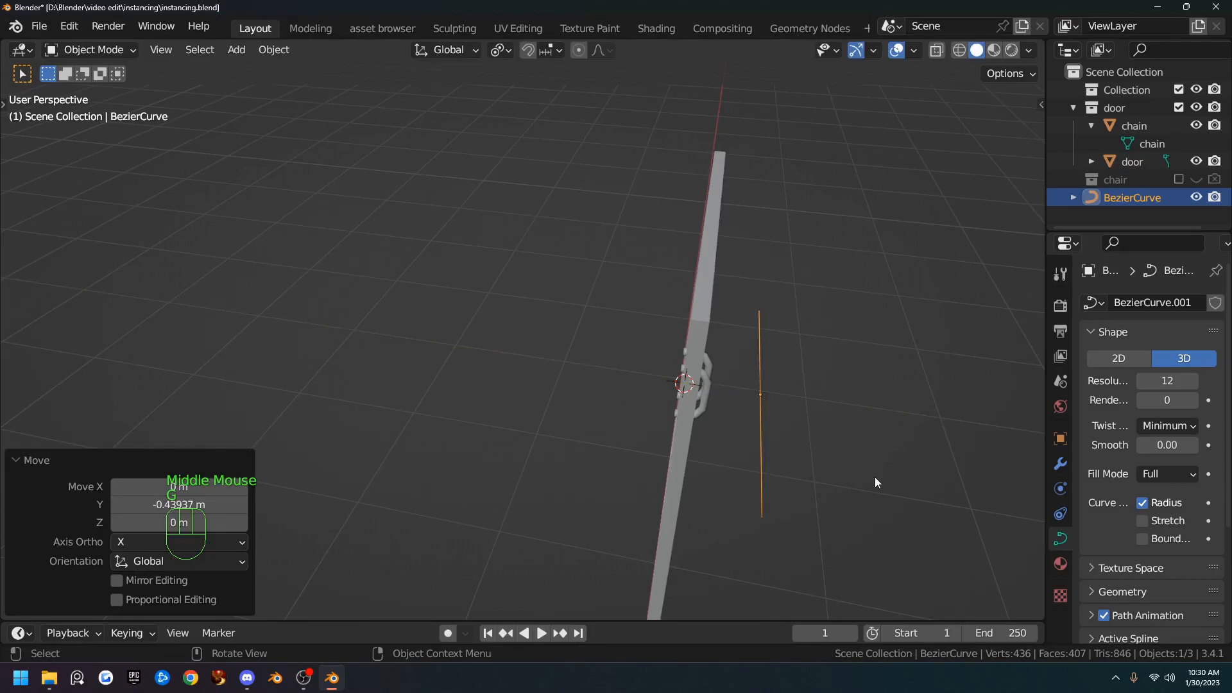
- In the front view, edit the curve and scale down the Bezier handles of both end points, the second to about 0.109
key("KP_1")
scroll(873, 476, "up", 1)
scroll(839, 455, "down", 1)
scroll(838, 455, "up", 1)
middle_click_drag(868, 449, 692, 433, "shift")
key("Tab")
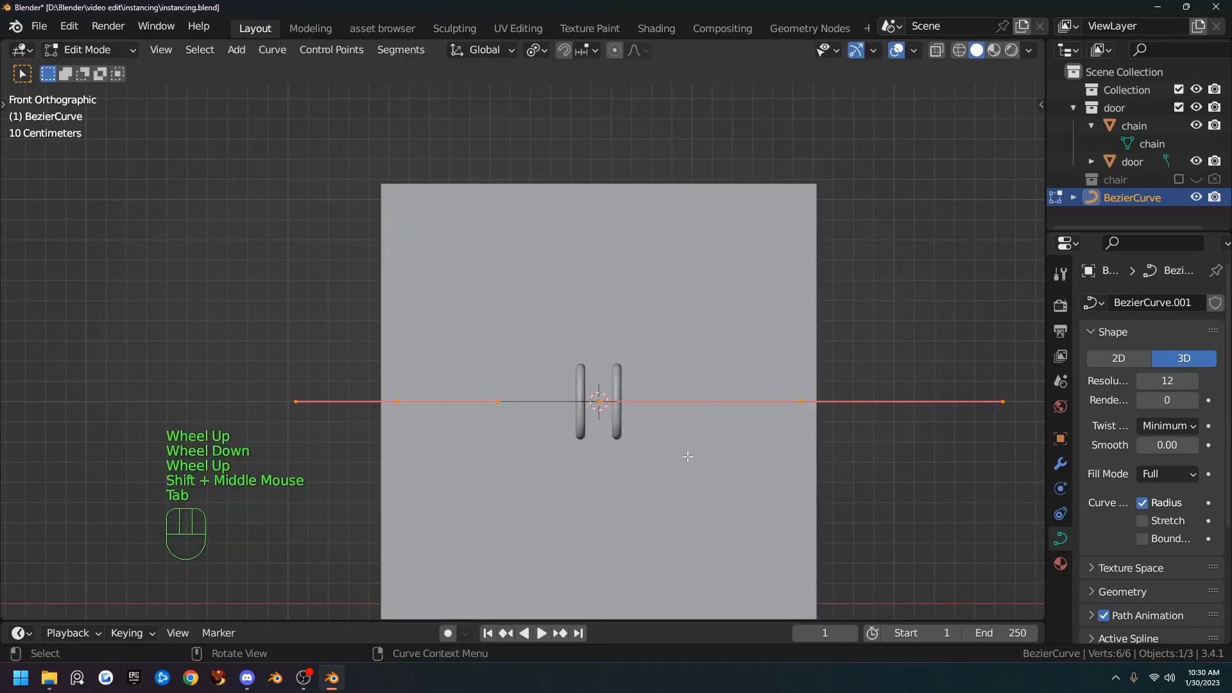
scroll(687, 457, "up", 2)
scroll(684, 457, "down", 3)
left_click(378, 379)
left_click_drag(378, 379, 456, 462)
key("s")
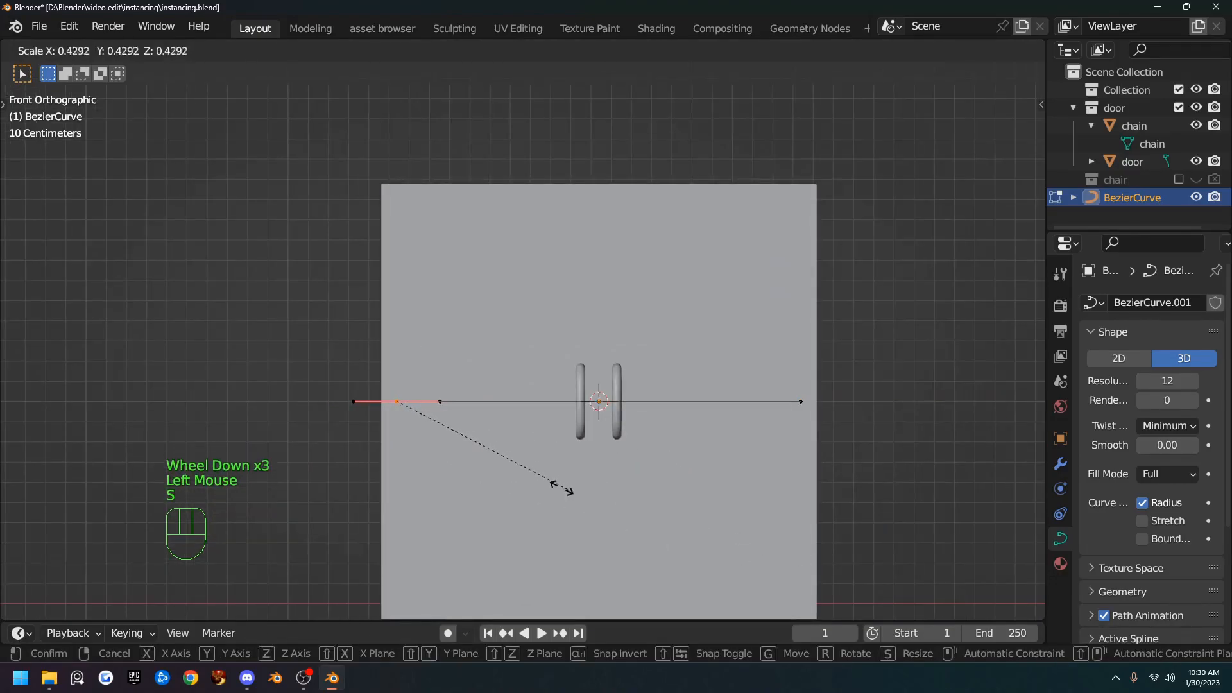
left_click(470, 454)
left_click_drag(770, 356, 858, 459)
key("s")
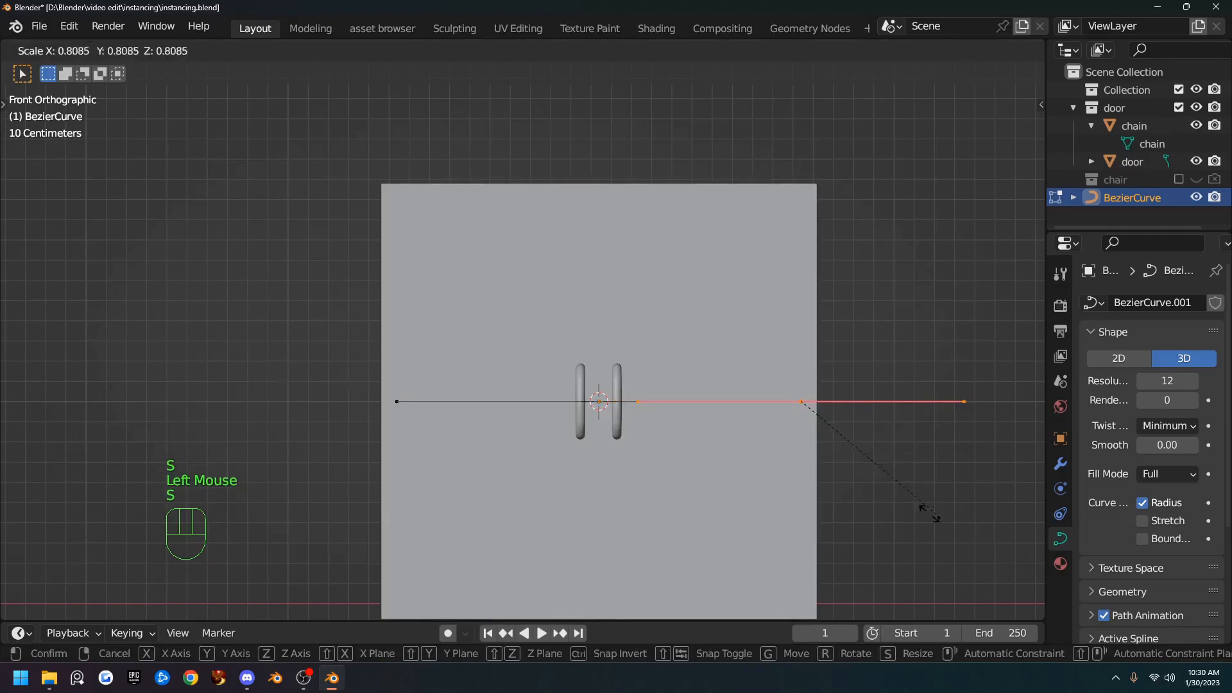
left_click(816, 420)
- Move the curve's two end points inward so they sit beside the lower ends of the two door handles
key("g")
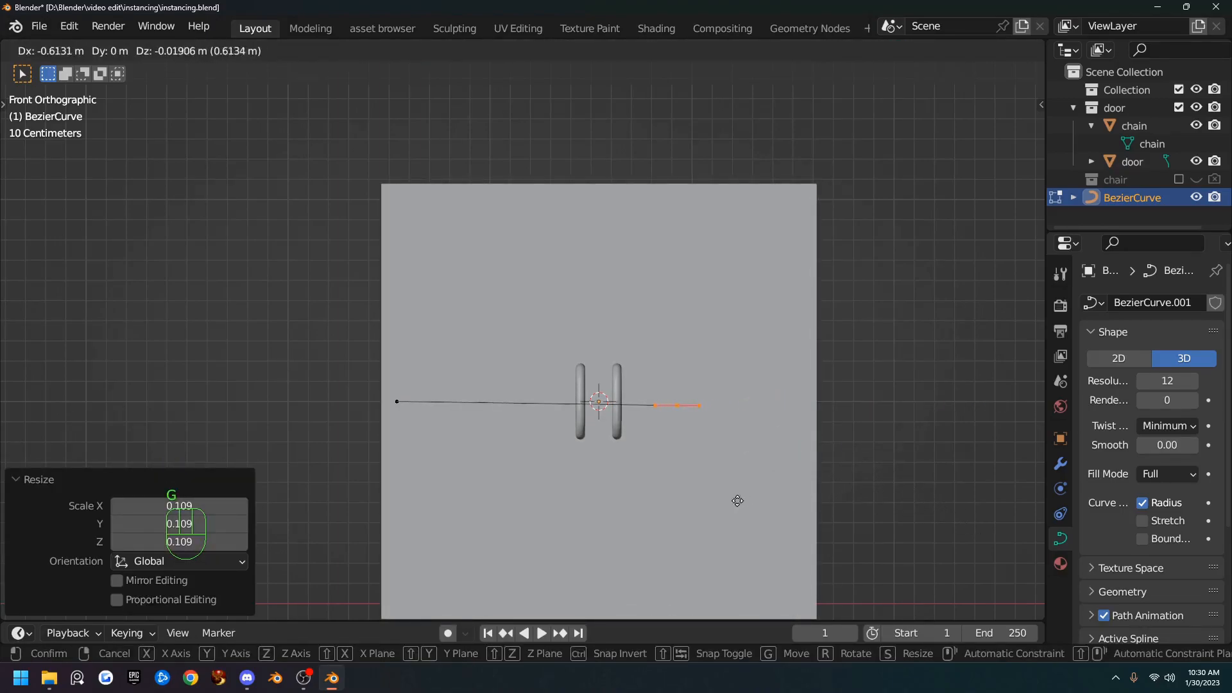
left_click(409, 402)
key("g")
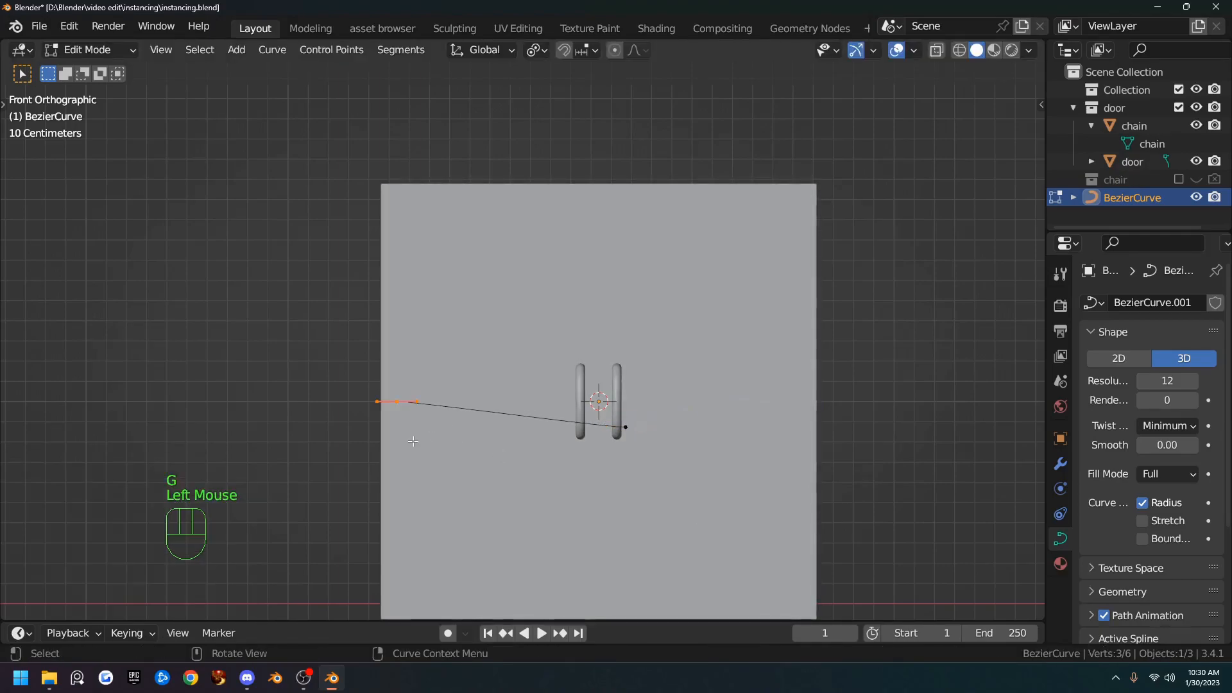
left_click(604, 465)
- Extrude the left curve end about 0.31 m down, rotate the new point about -93°, and extrude another point down toward the middle
scroll(649, 514, "up", 2)
middle_click_drag(649, 514, 613, 420, "shift")
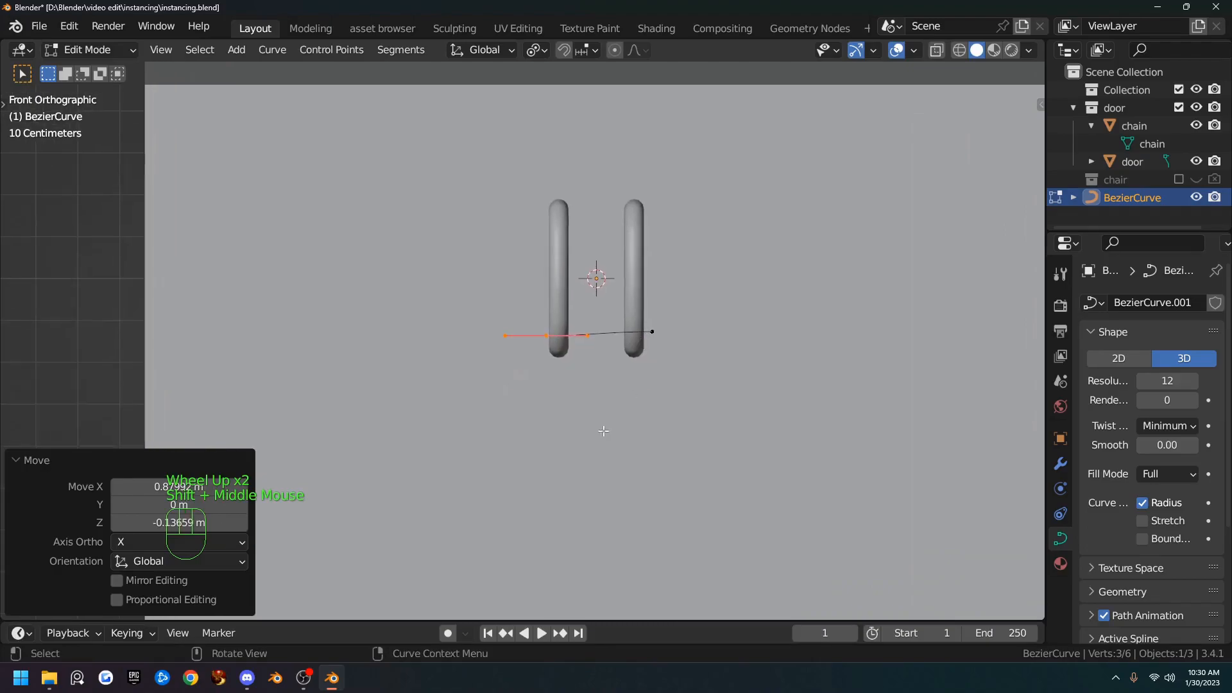
key("e")
left_click(578, 554)
key("r")
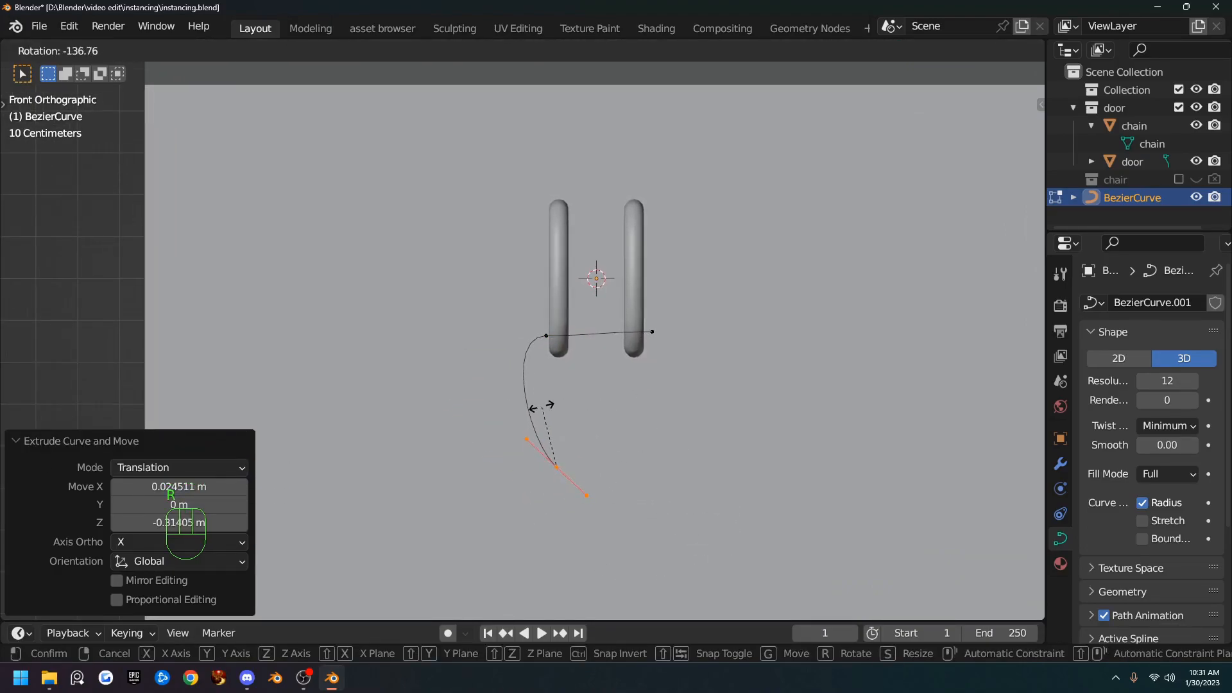
left_click(591, 440)
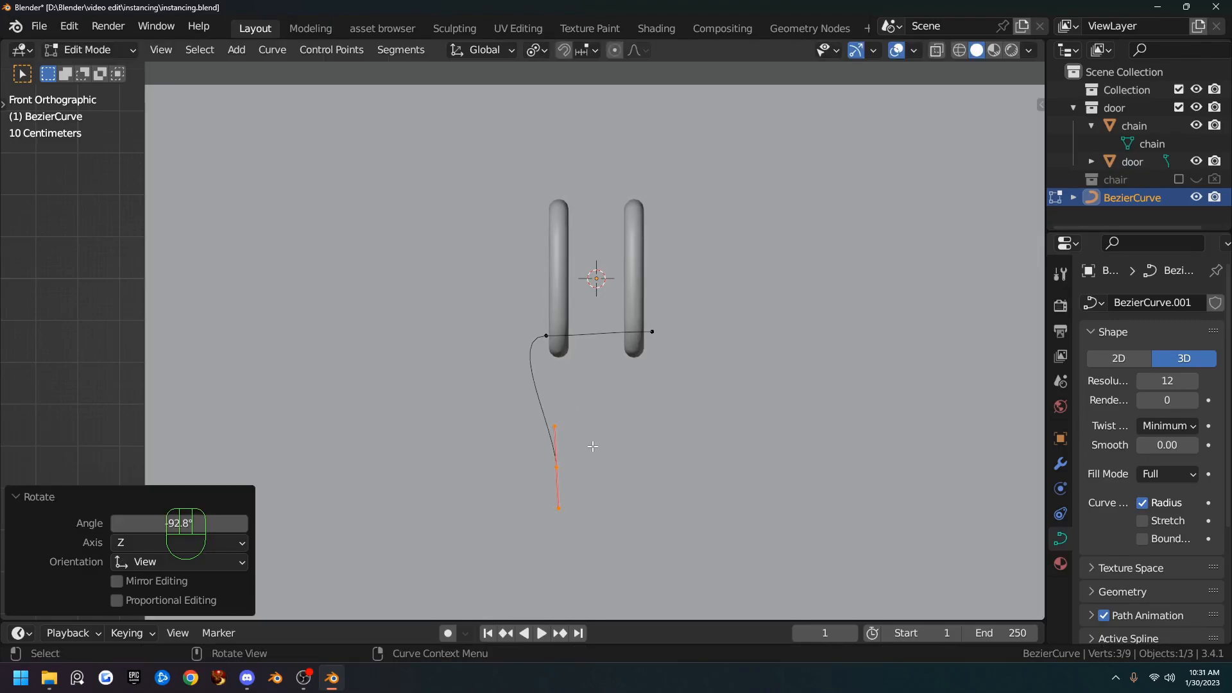
key("e")
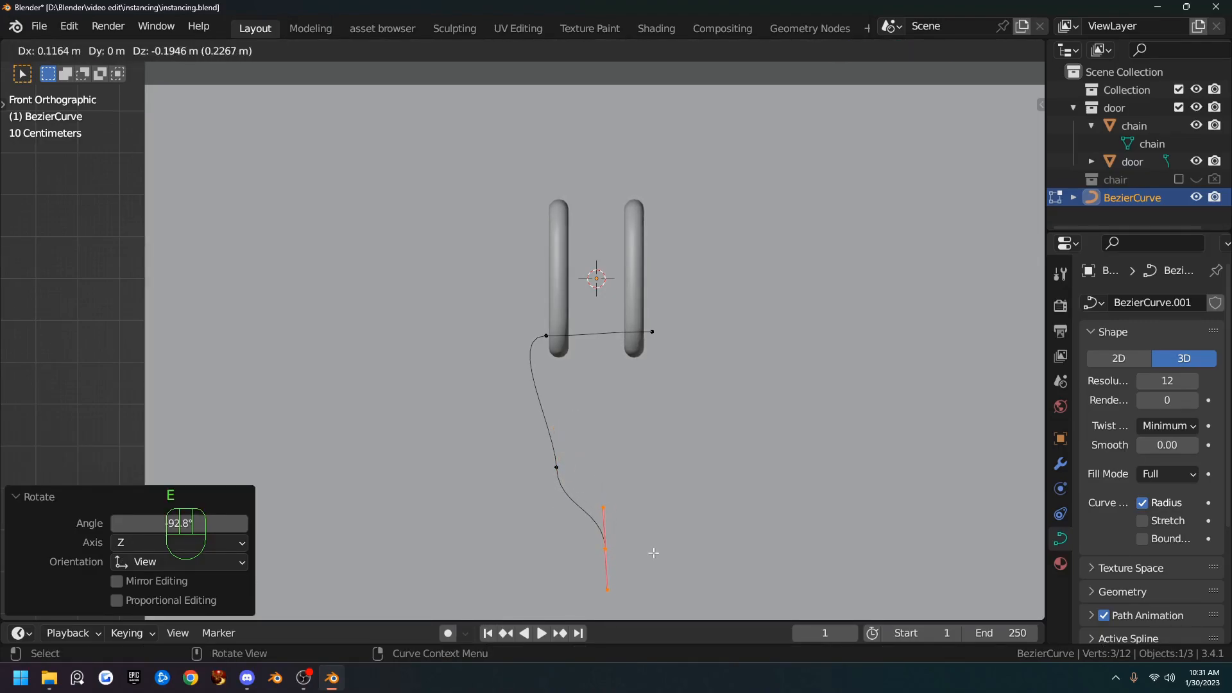
left_click(650, 517)
- Extrude the right curve end about 0.34 m downward and rotate the new point about 107°
left_click(652, 331)
key("e")
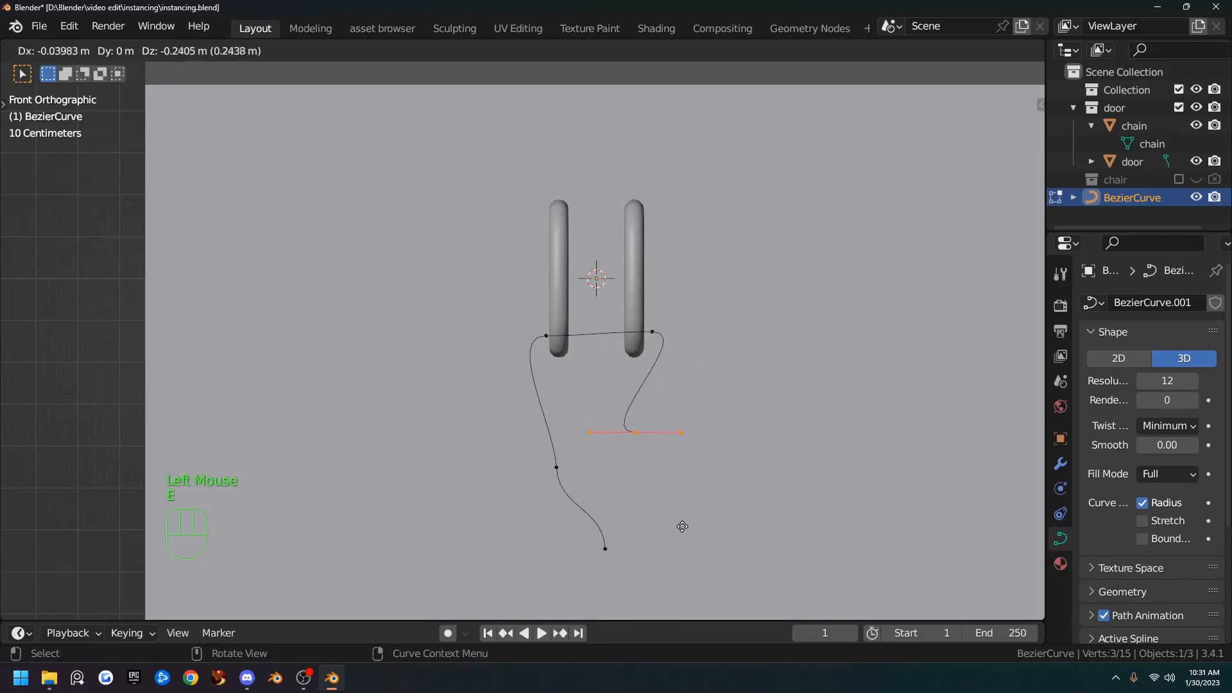
left_click(685, 563)
key("r")
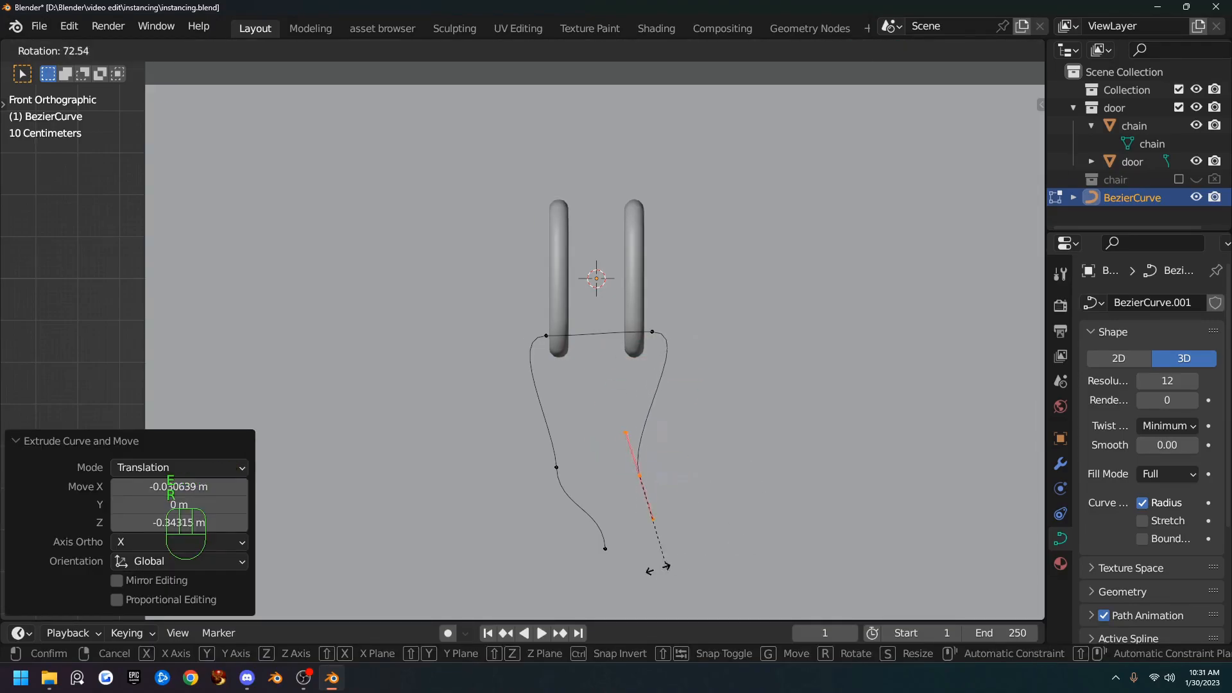
left_click(615, 551)
key("r")
right_click(679, 581)
- Extrude one more point about 0.17 m down on the right side of the curve and rotate it about -16.4°
key("e")
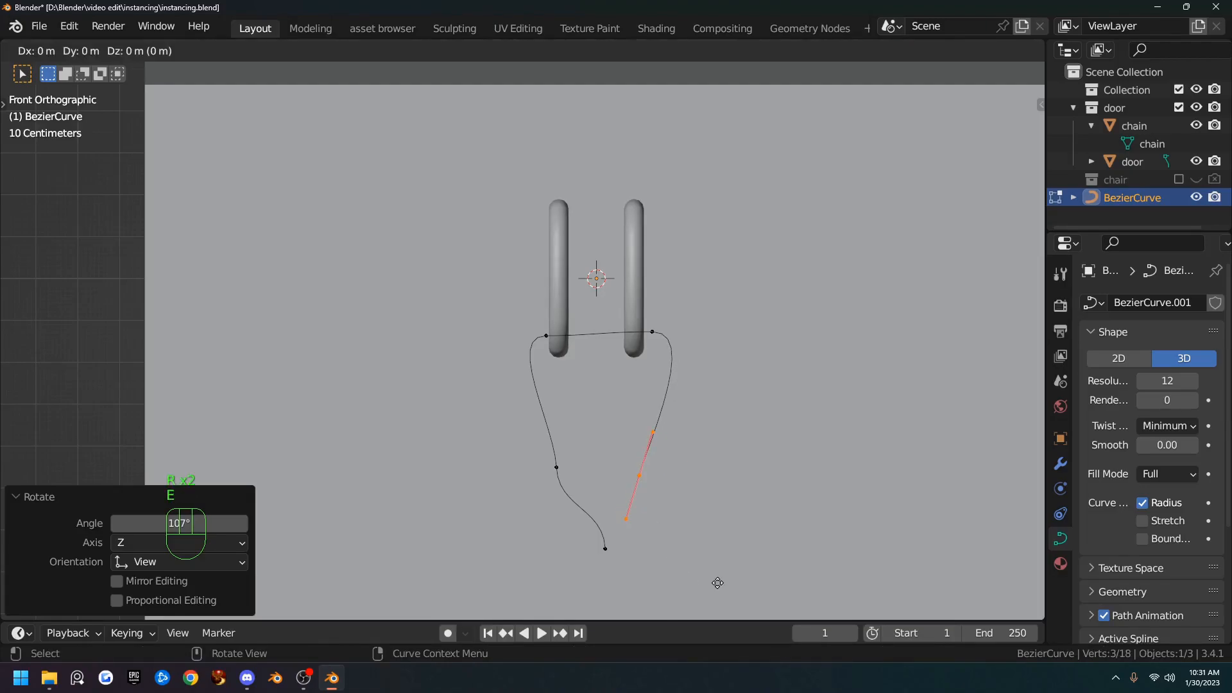
left_click(699, 99)
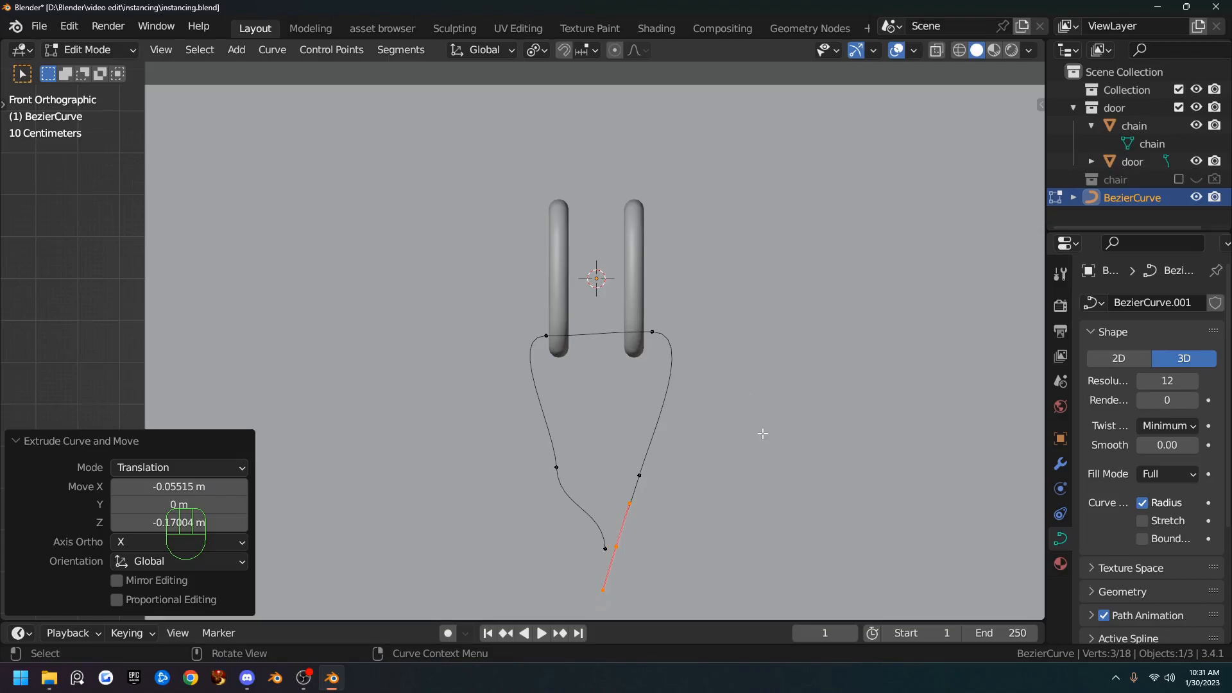
key("r")
left_click(724, 403)
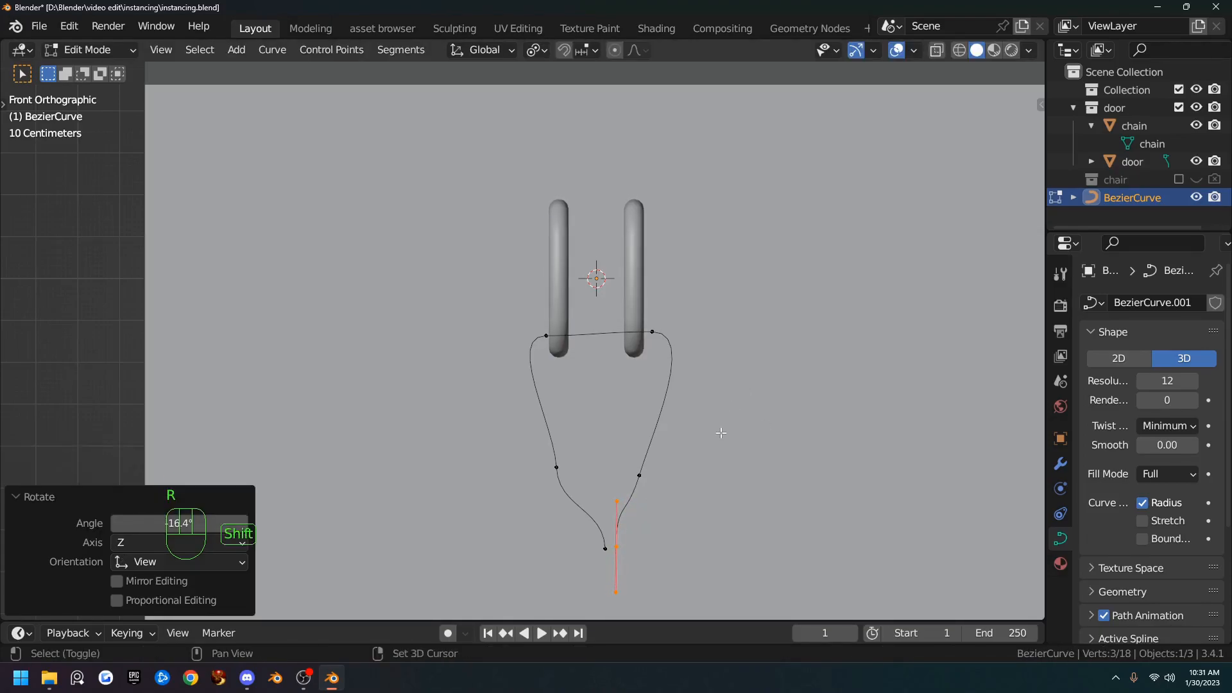
- Move the curve's two upper control points inward so they lie over the lower ends of the door handles
middle_click_drag(722, 434, 650, 381, "shift")
left_click(534, 282)
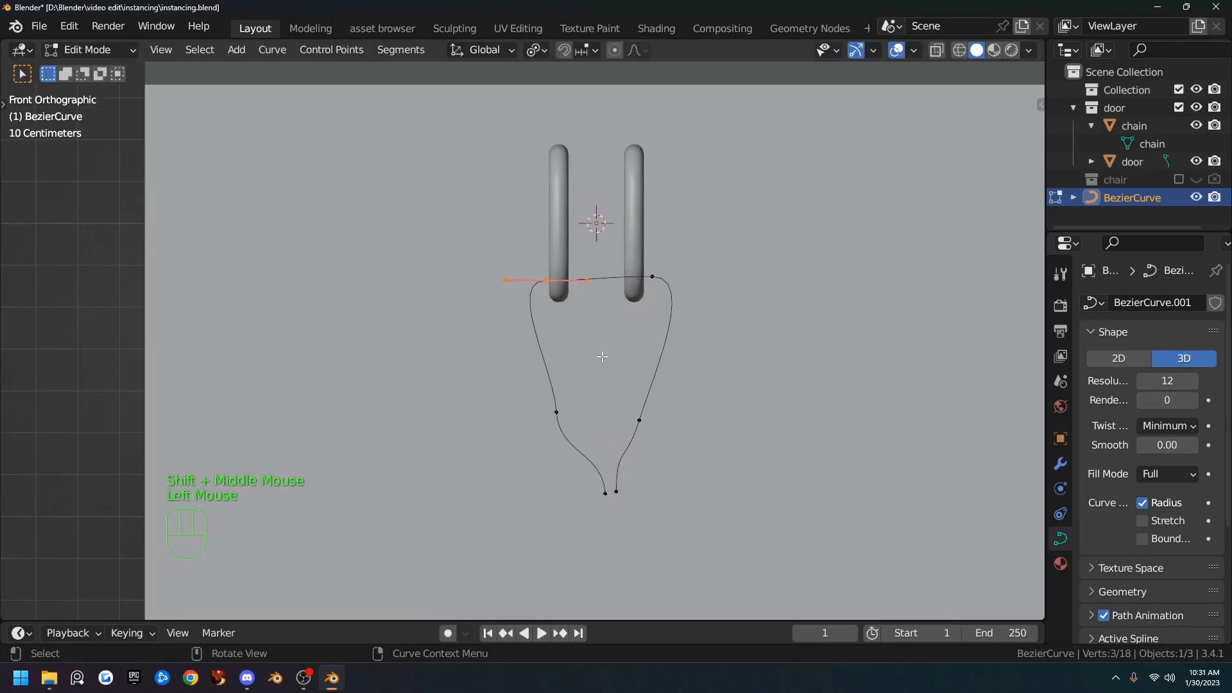
key("g")
left_click(645, 360)
left_click(665, 308)
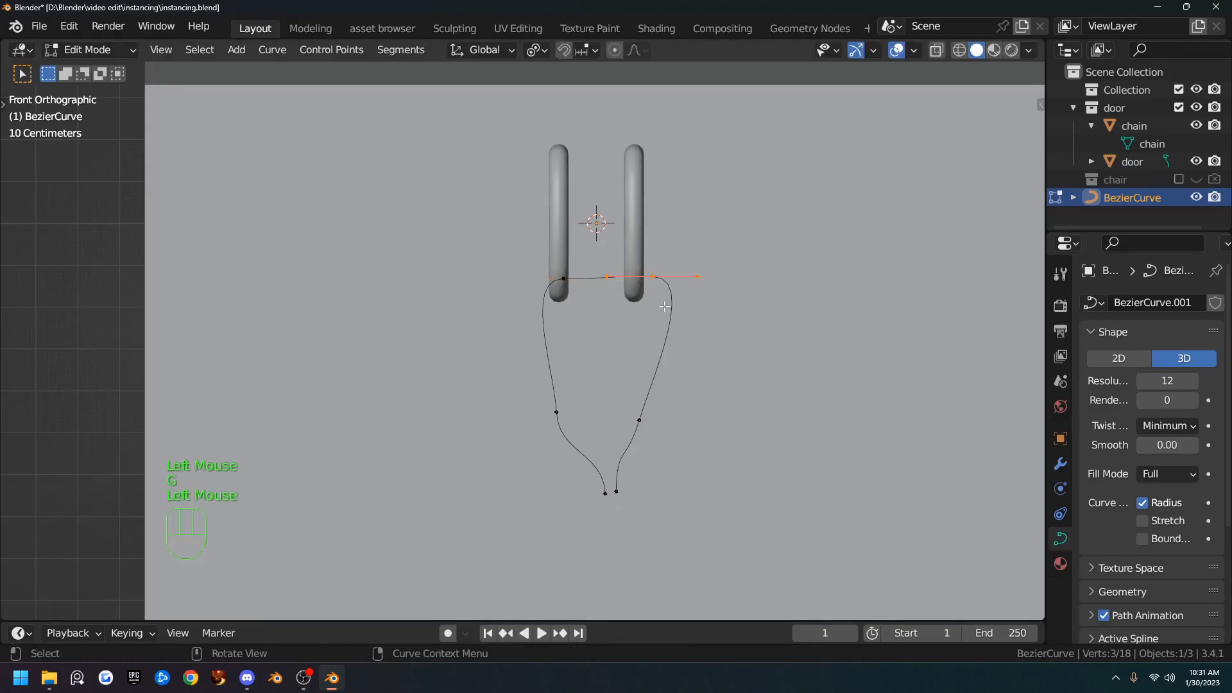
key("g")
left_click(589, 283)
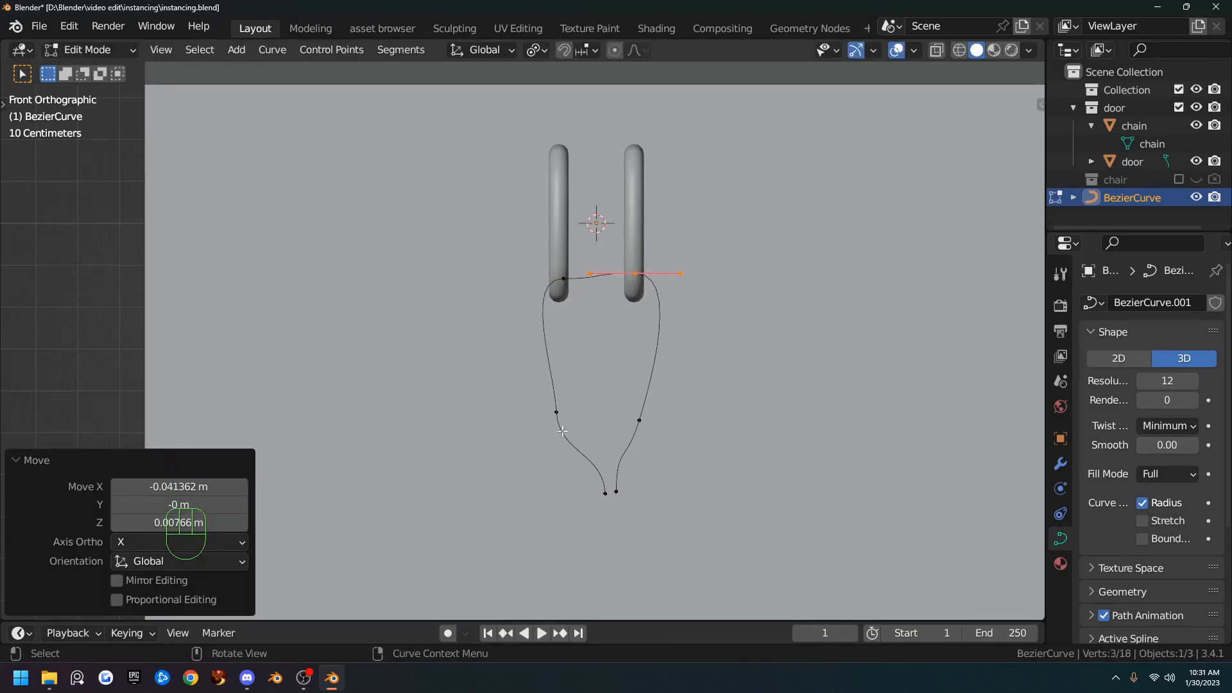
- Leave curve editing and reset the 3D cursor to the world origin
key("Tab")
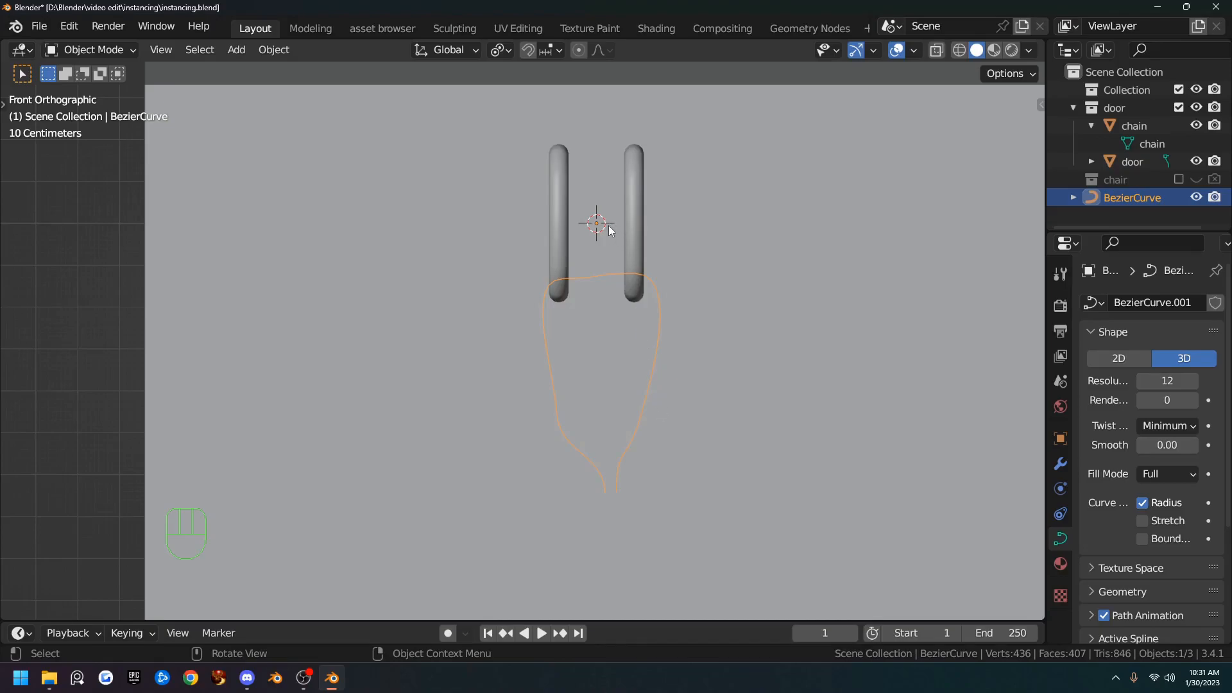
scroll(593, 262, "down", 2)
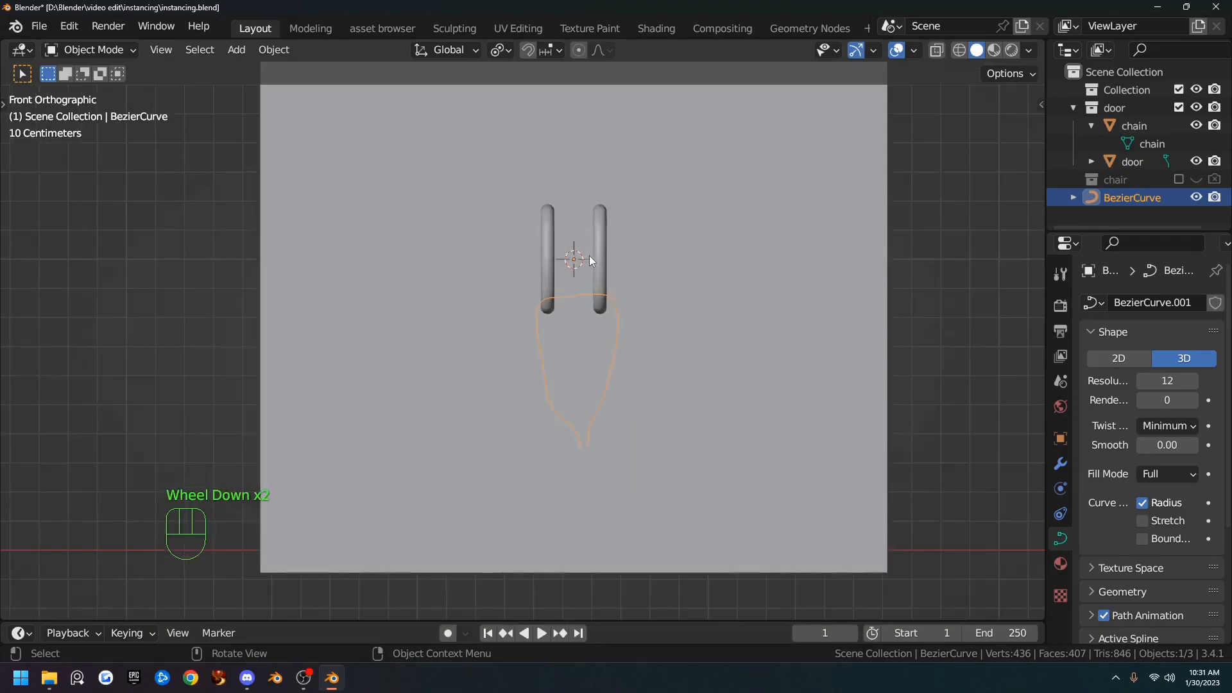
key("shift+c")
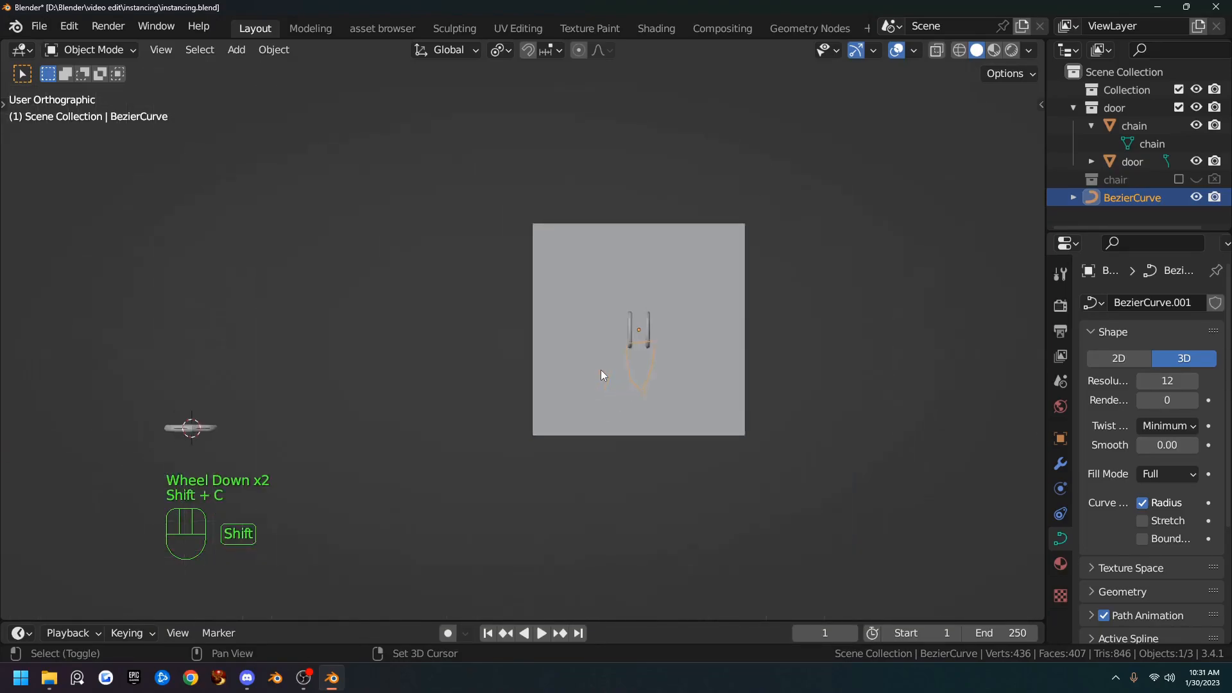
scroll(680, 387, "up", 4)
middle_click_drag(821, 385, 697, 362, "shift")
scroll(621, 427, "down", 1)
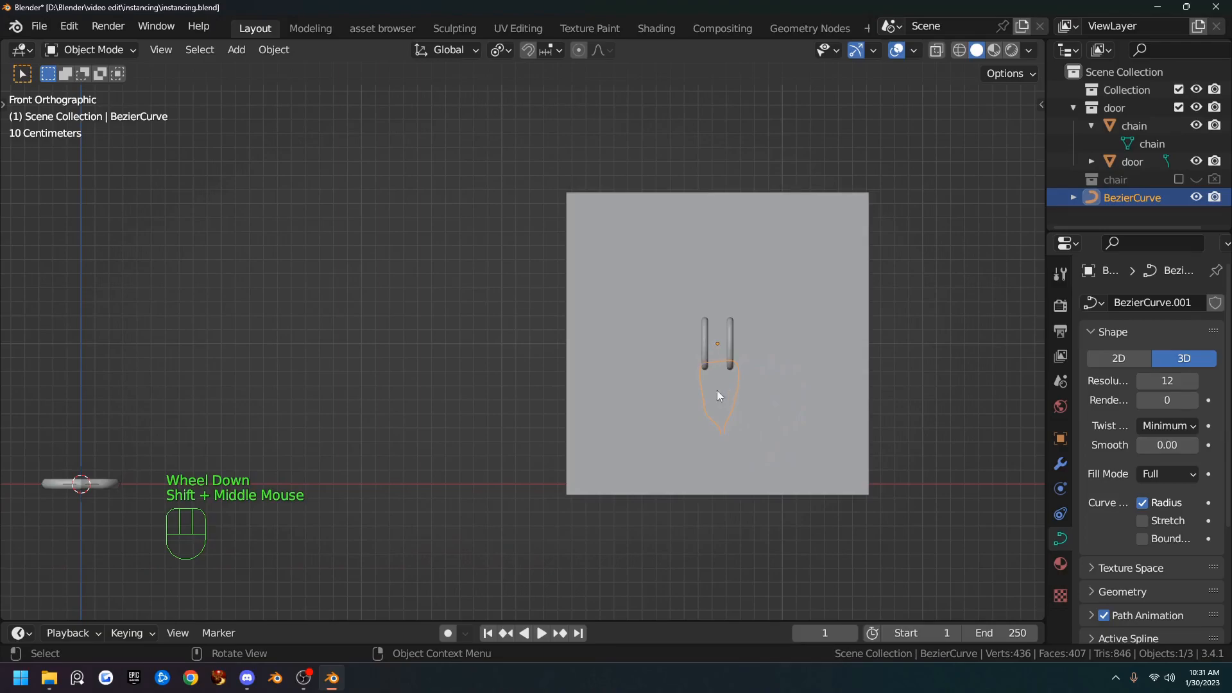
scroll(520, 344, "up", 2)
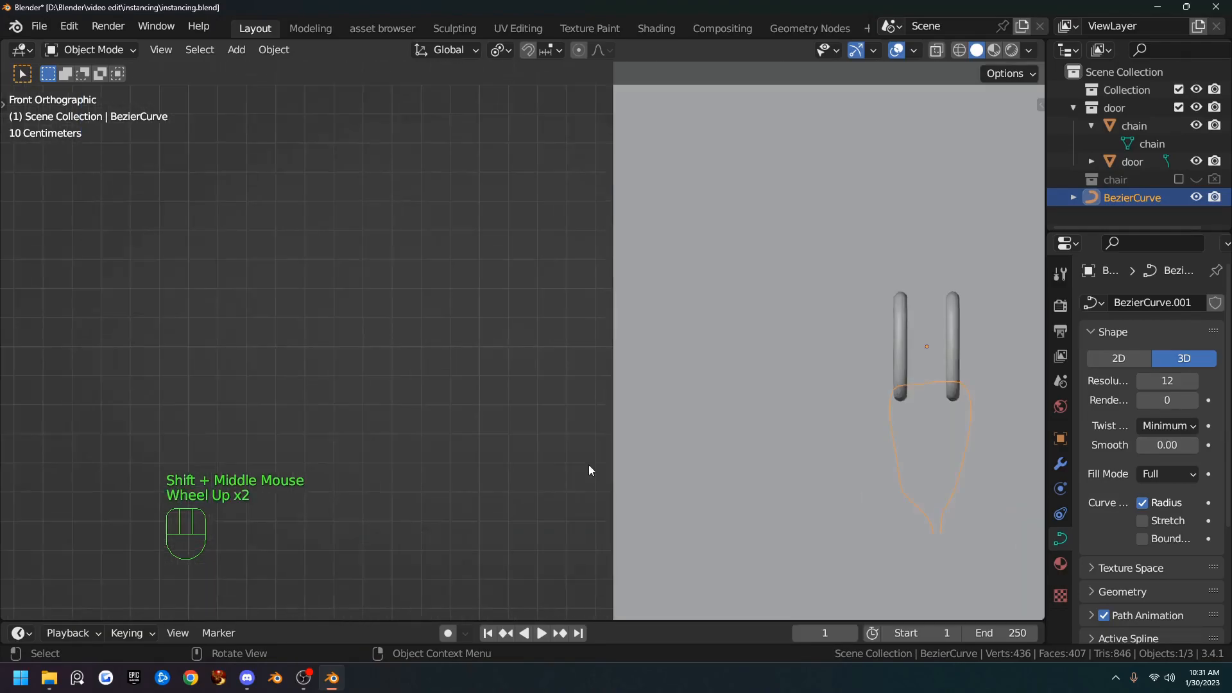
- Apply all transforms to the Bezier curve
key("q")
left_click(894, 402)
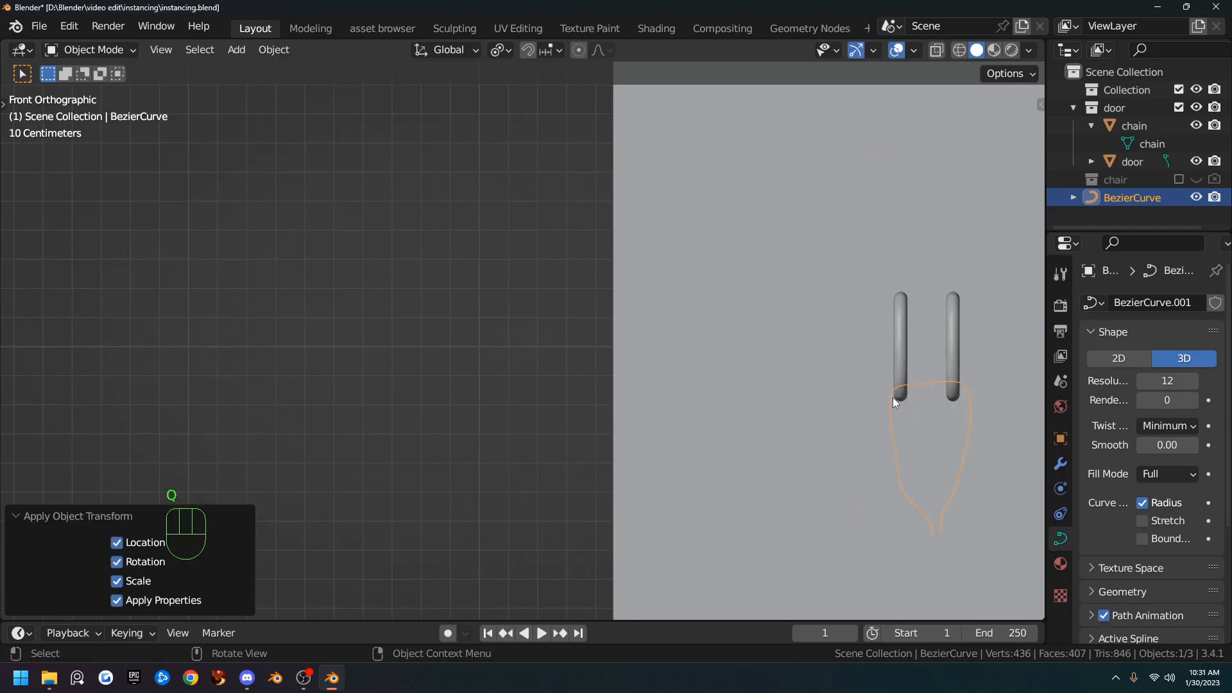
left_click(273, 53)
mouse_move(304, 141)
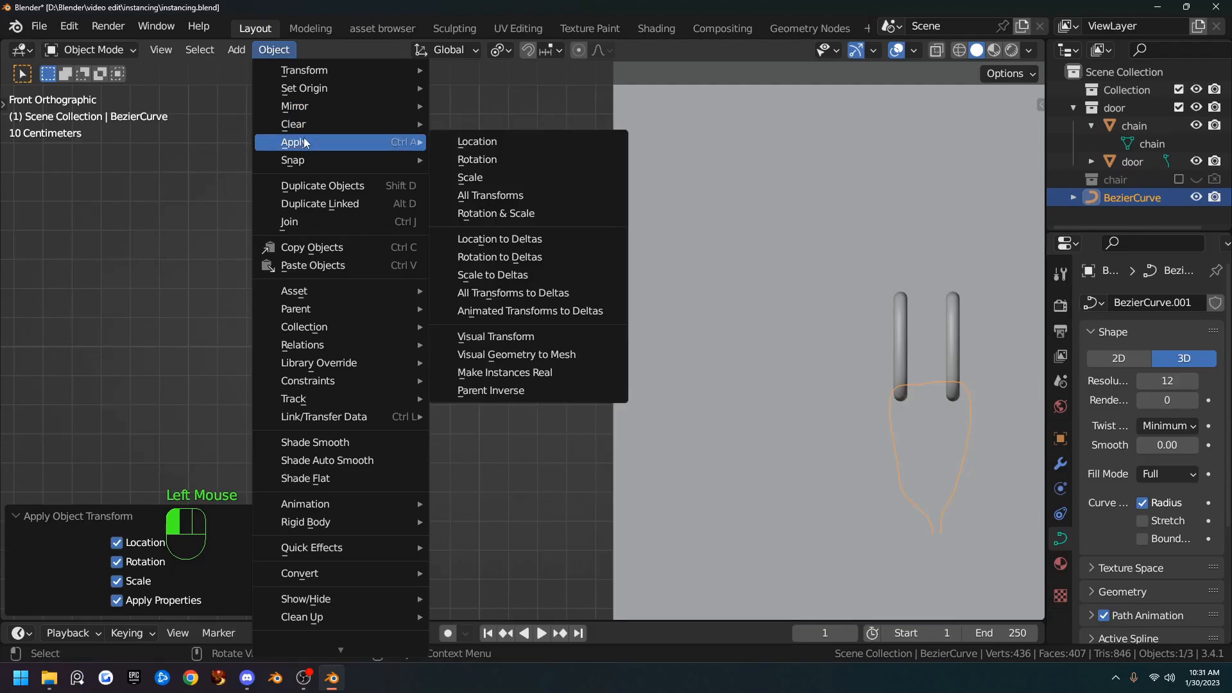
left_click(534, 199)
scroll(399, 393, "down", 2)
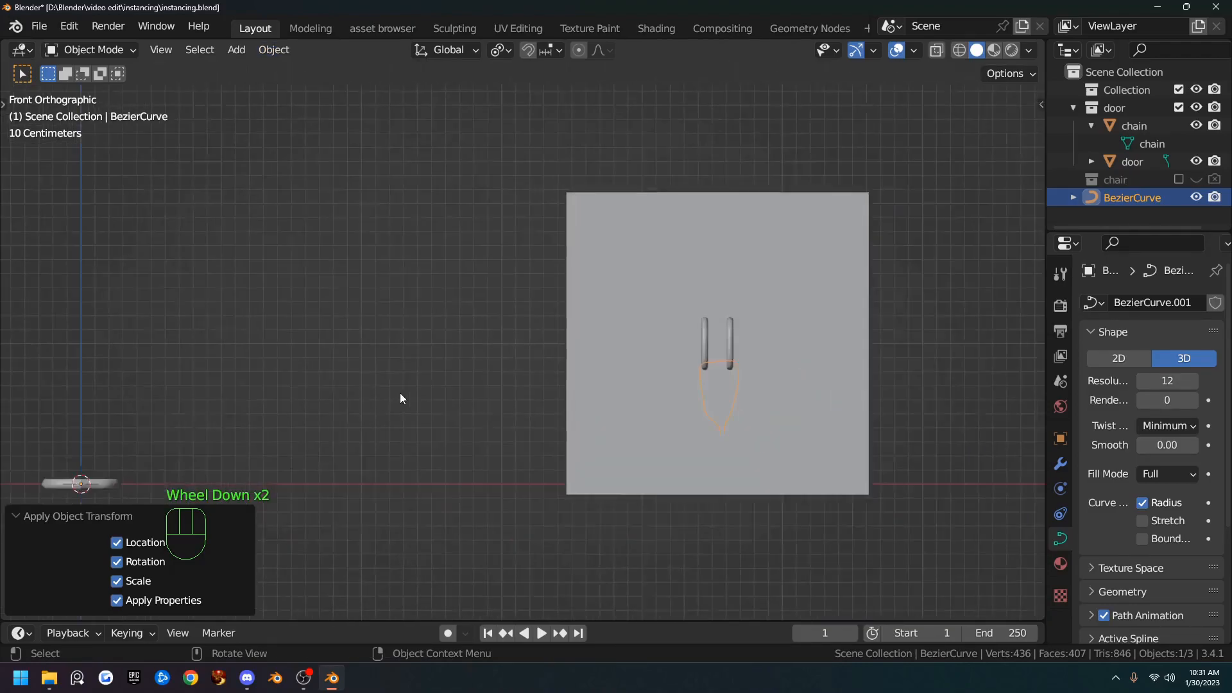
- Select the chain link at the world origin and examine its shape and its position relative to the door
scroll(359, 397, "down", 1)
middle_click_drag(286, 405, 536, 325, "shift")
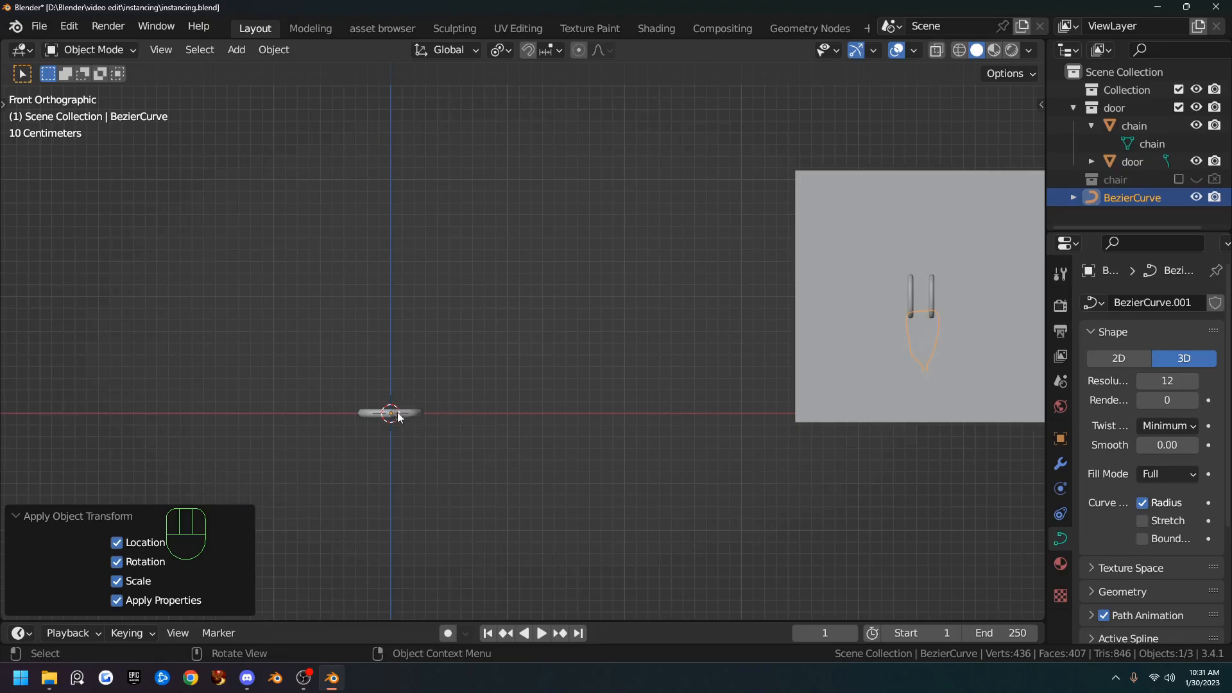
scroll(385, 448, "up", 2)
middle_click_drag(379, 444, 674, 332, "shift")
left_click(596, 277)
key("KP_Decimal")
scroll(601, 298, "down", 1)
middle_click_drag(601, 298, 684, 349)
scroll(650, 328, "down", 1)
scroll(653, 348, "up", 1)
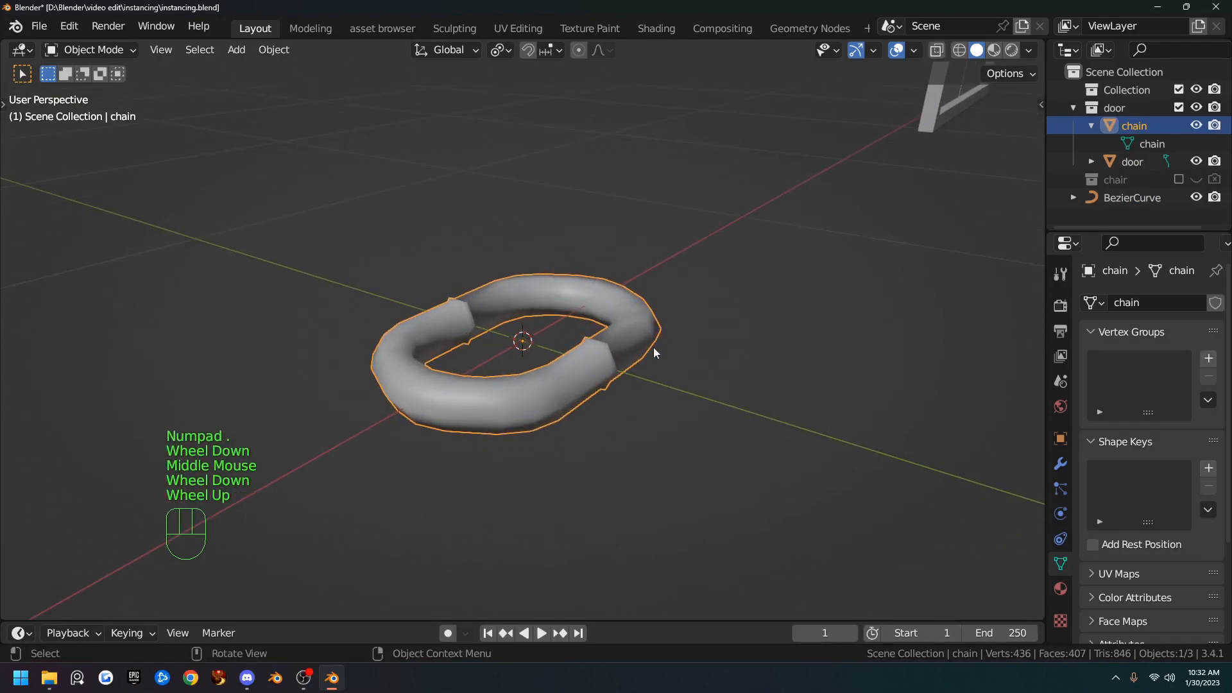
scroll(645, 352, "down", 1)
scroll(645, 352, "up", 1)
scroll(580, 353, "down", 6)
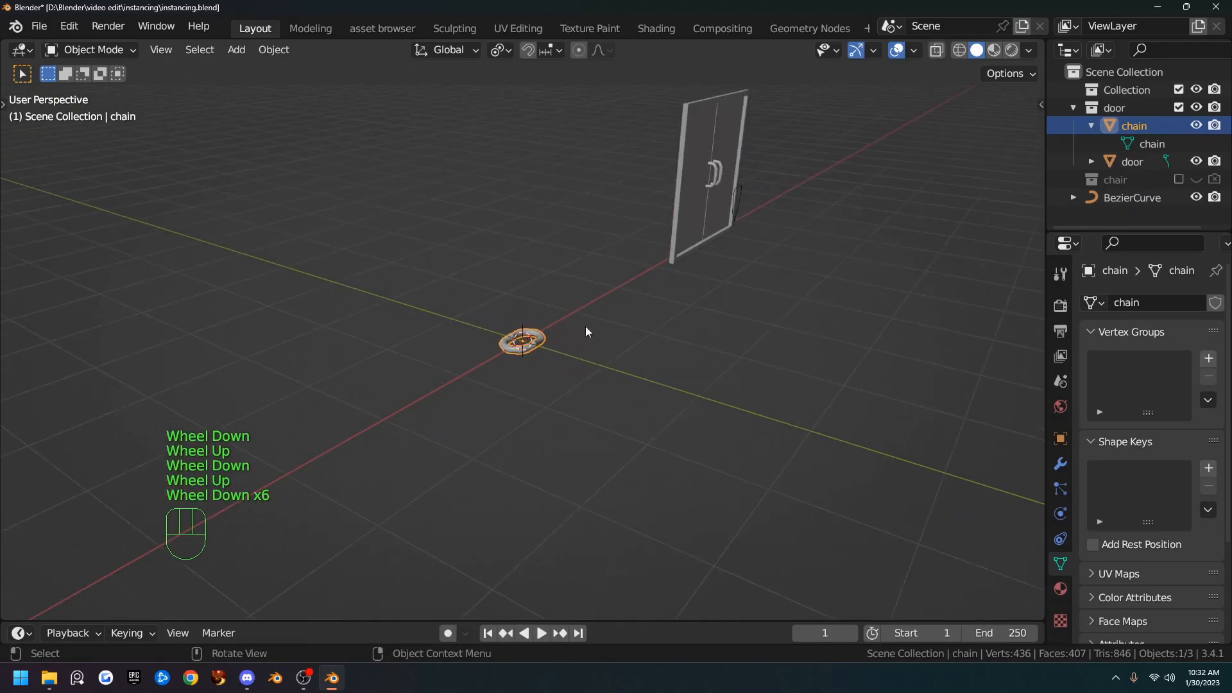
middle_click_drag(649, 337, 702, 347)
- Move the chain link about 4.46 m in X and 0.88 m in Z to the door handles and scale it to about 0.136
key("KP_1")
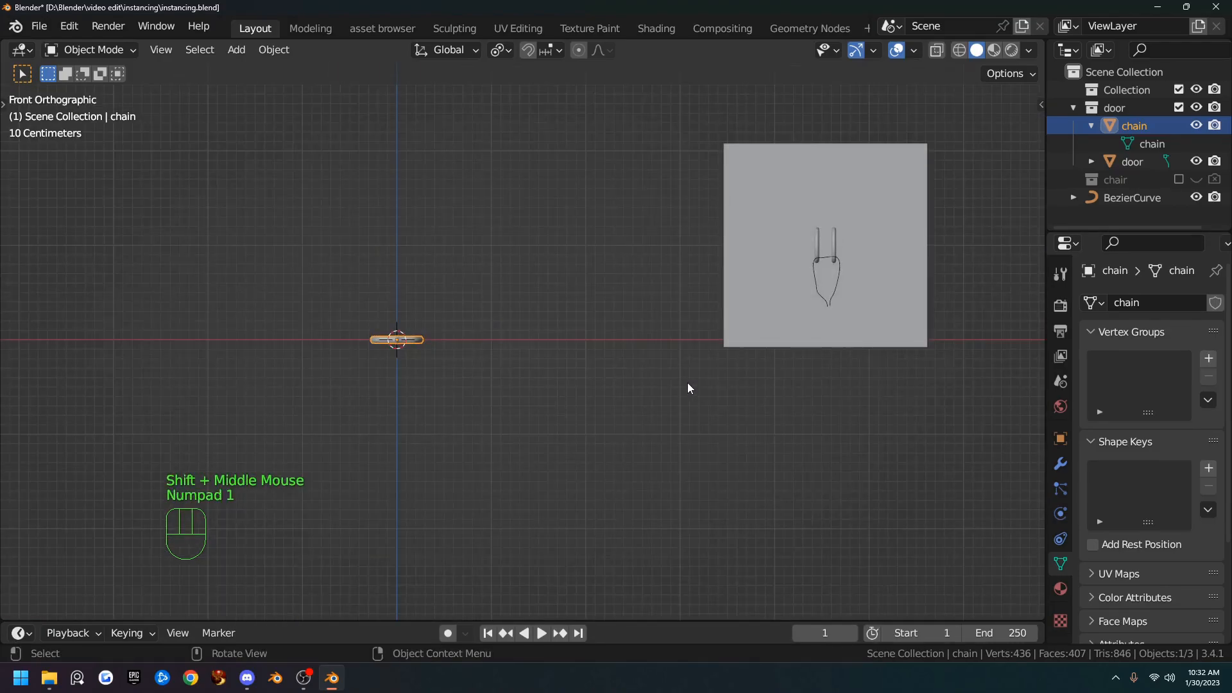
key("g")
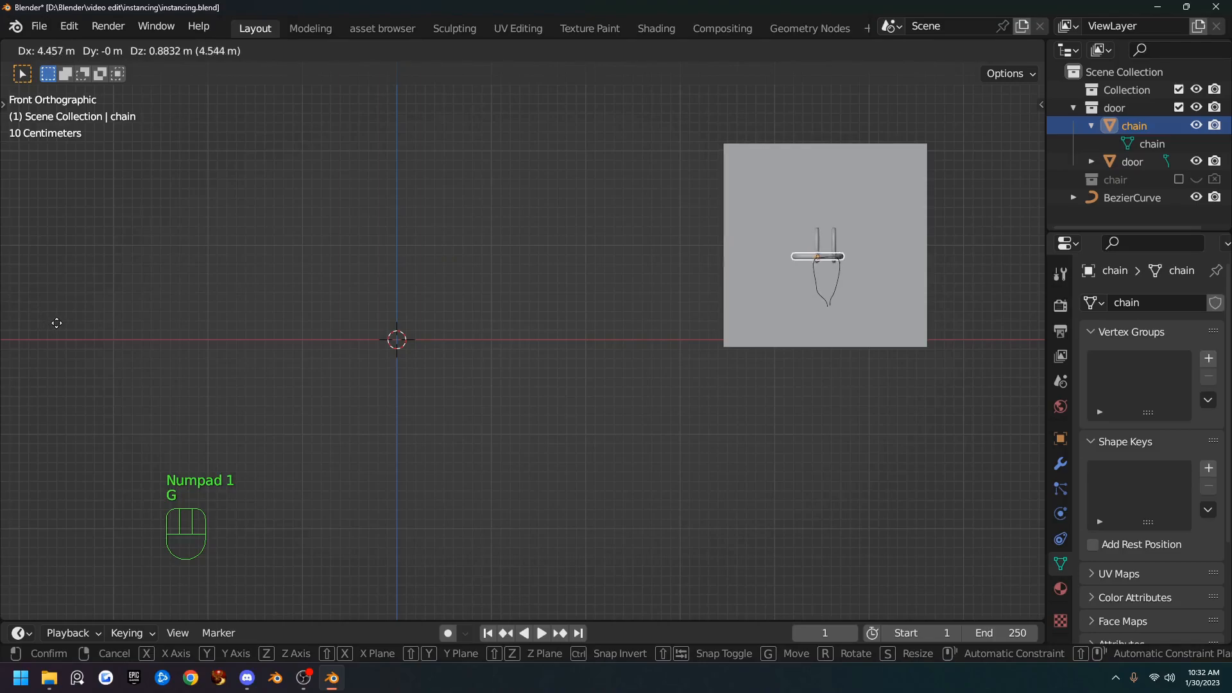
left_click(79, 335)
key("KP_Decimal")
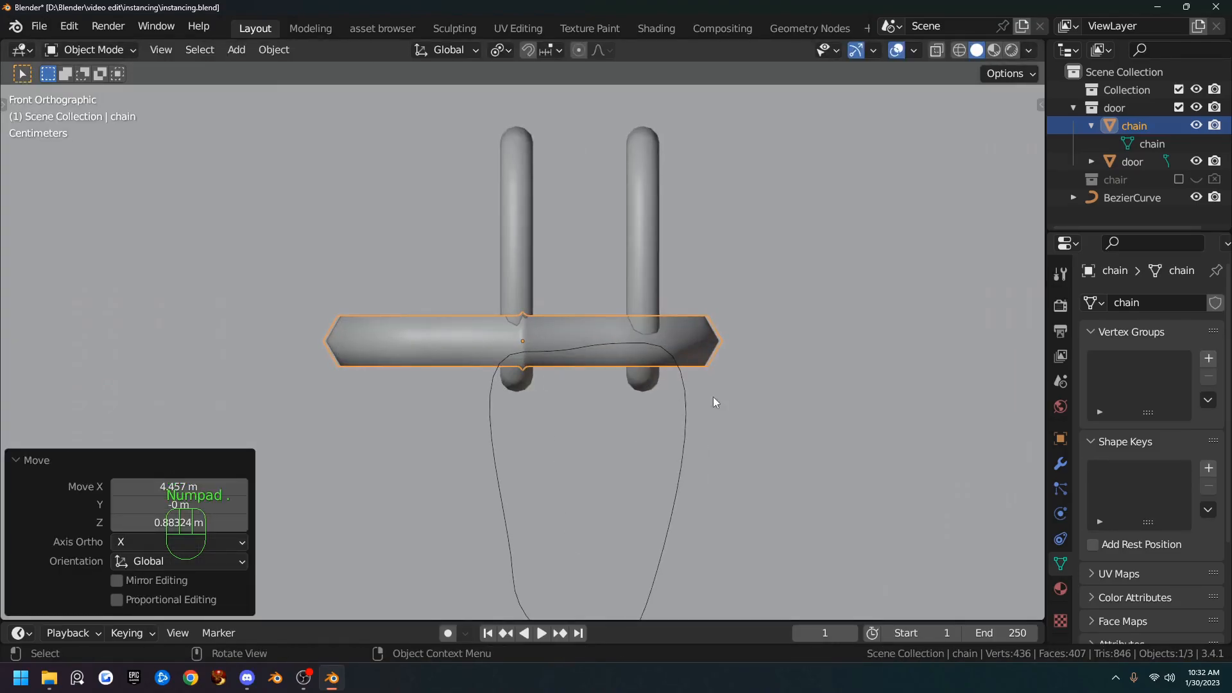
key("s")
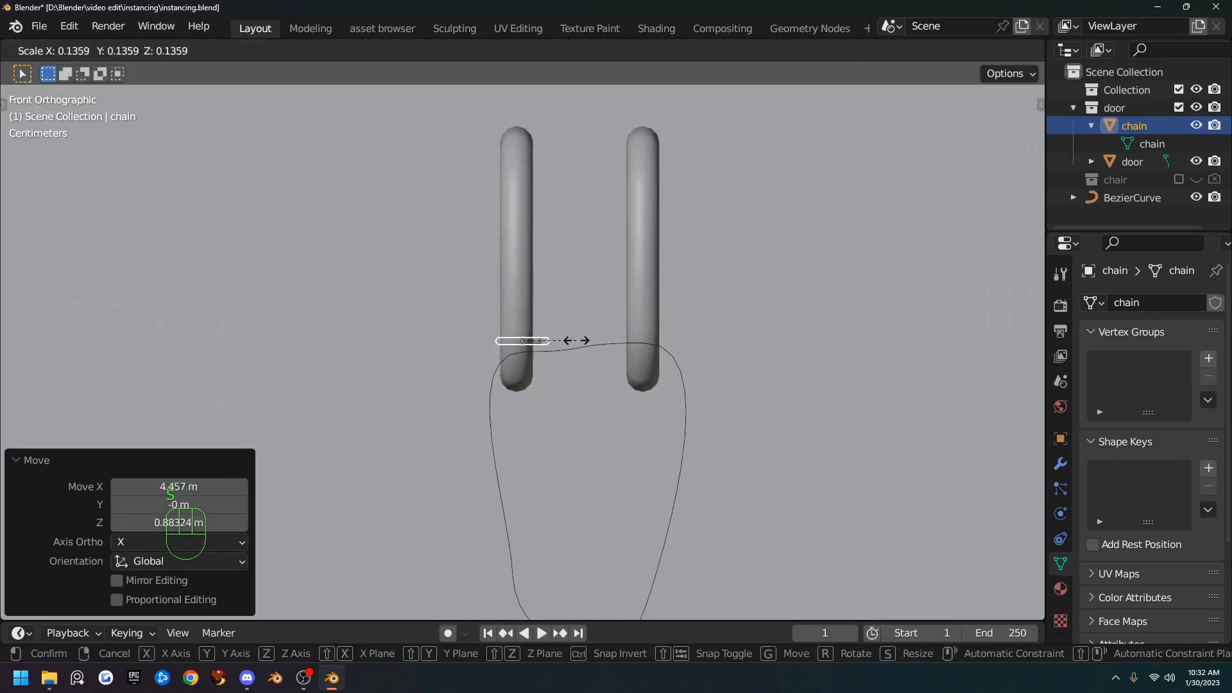
left_click(578, 340)
- Rotate the chain link 90° about X and move it about -0.17 m along Y, in front of the door
type("rx90")
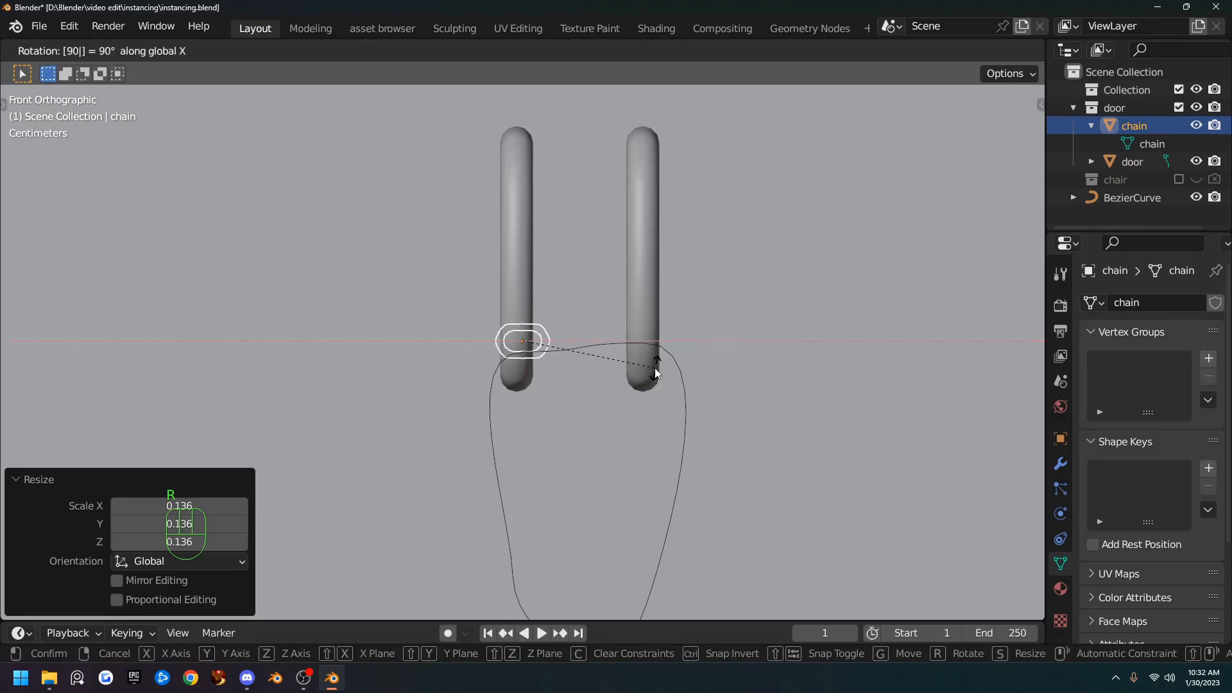
left_click(634, 383)
scroll(634, 383, "up", 2)
middle_click_drag(573, 393, 660, 418)
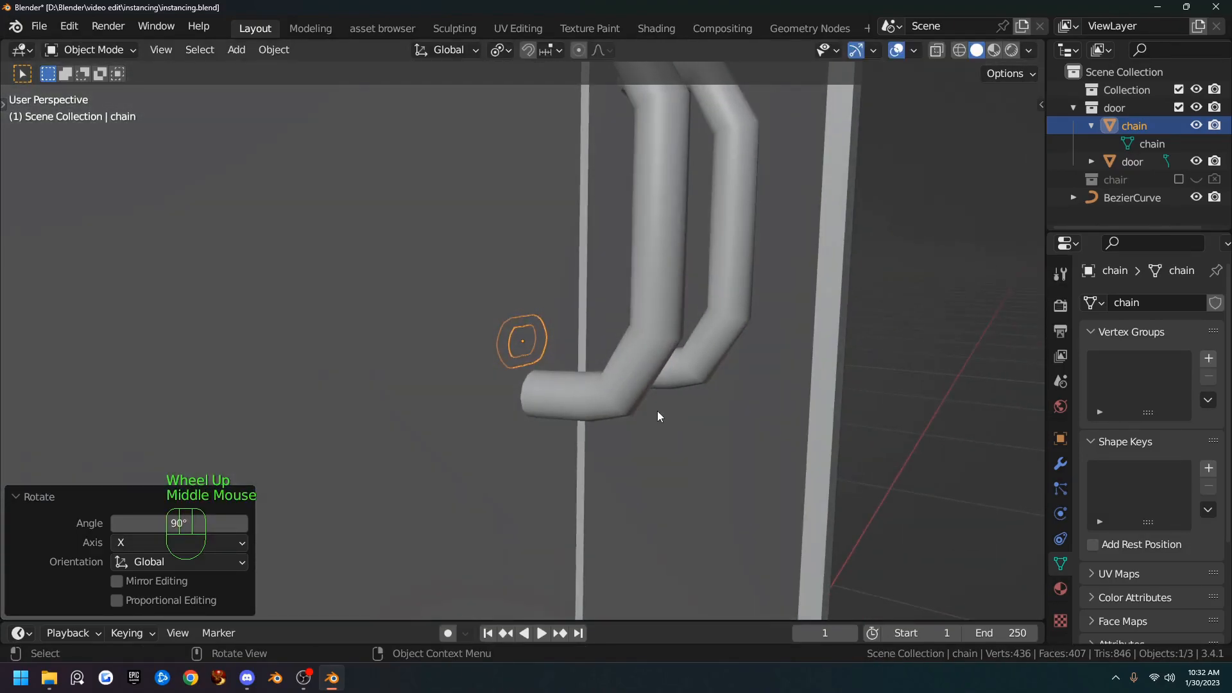
key("g")
key("y")
left_click(806, 451)
middle_click_drag(806, 451, 744, 443)
key("KP_1")
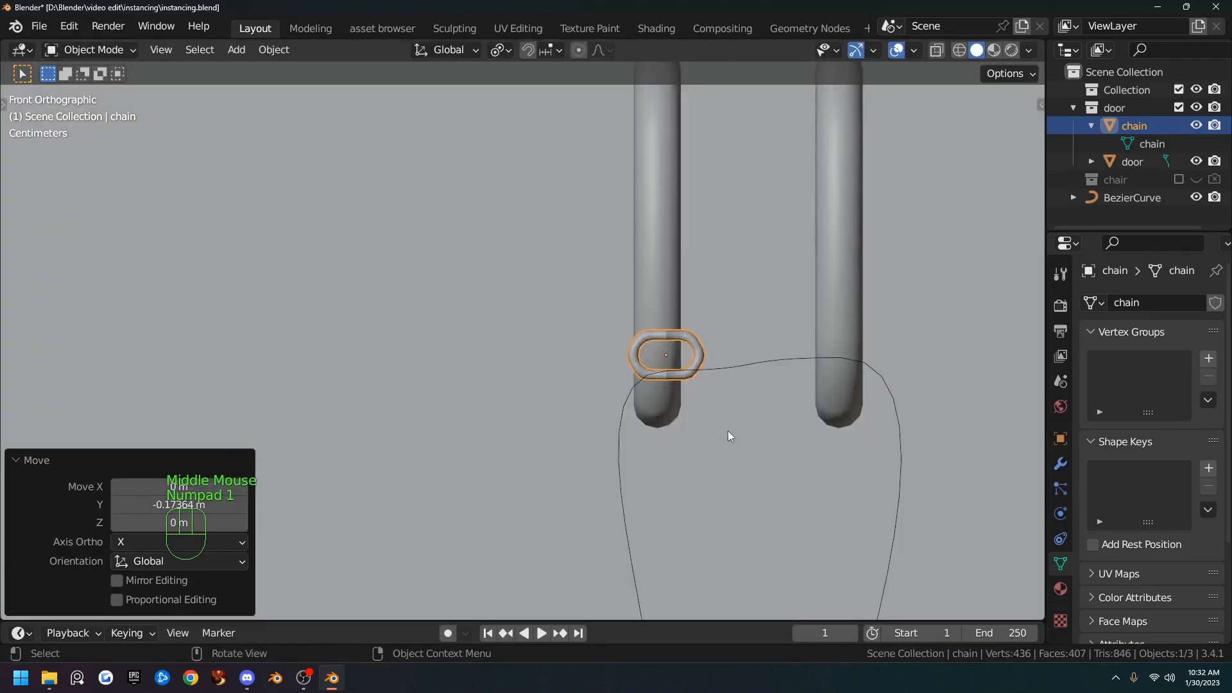
- Shrink the chain link by about 0.642, place it on the curve between the handles, and shrink it by another 0.941
key("s")
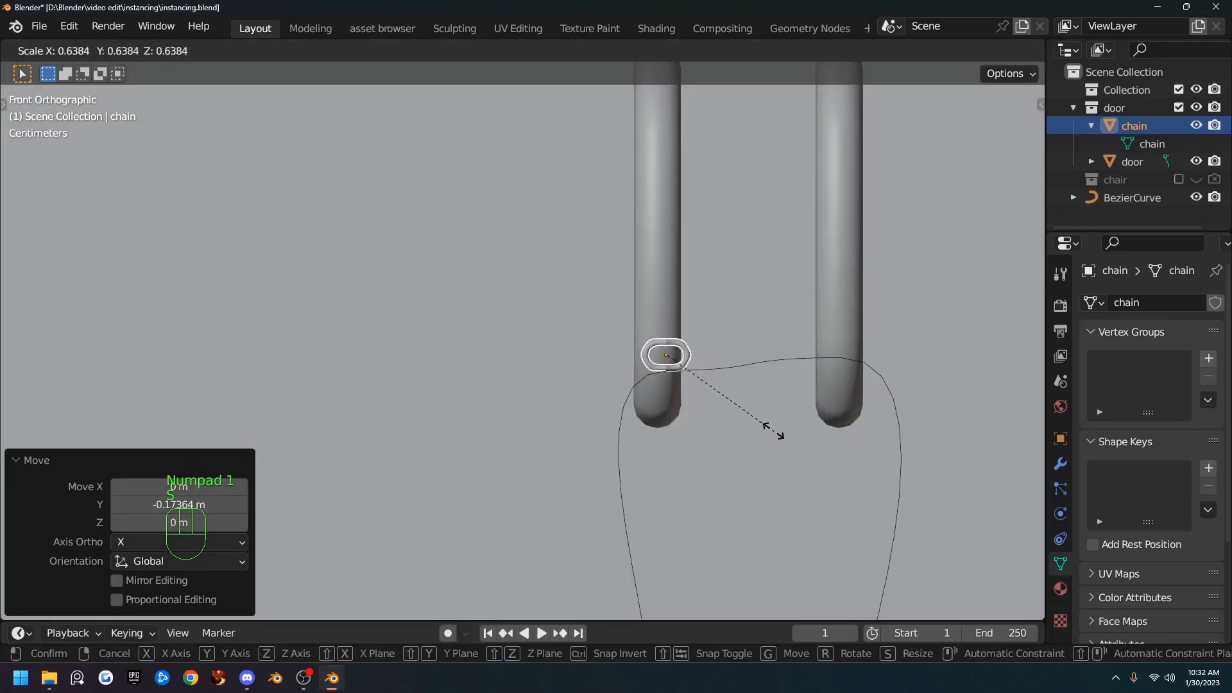
left_click(779, 426)
key("g")
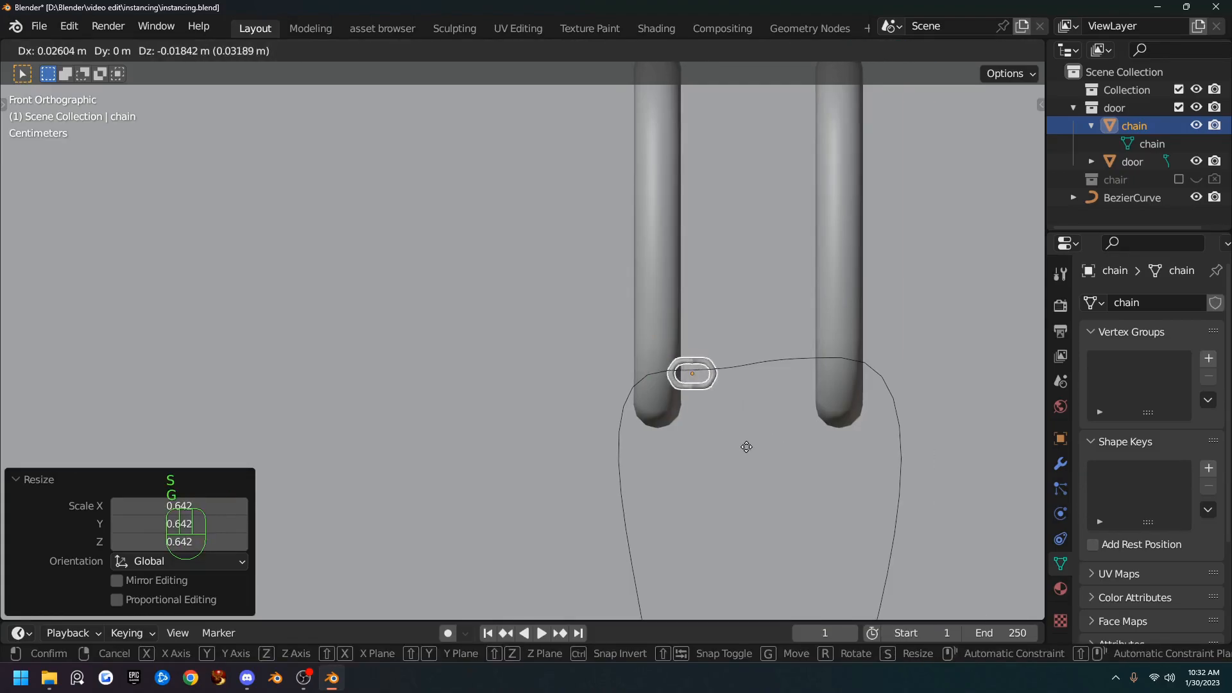
left_click(750, 441)
key("s")
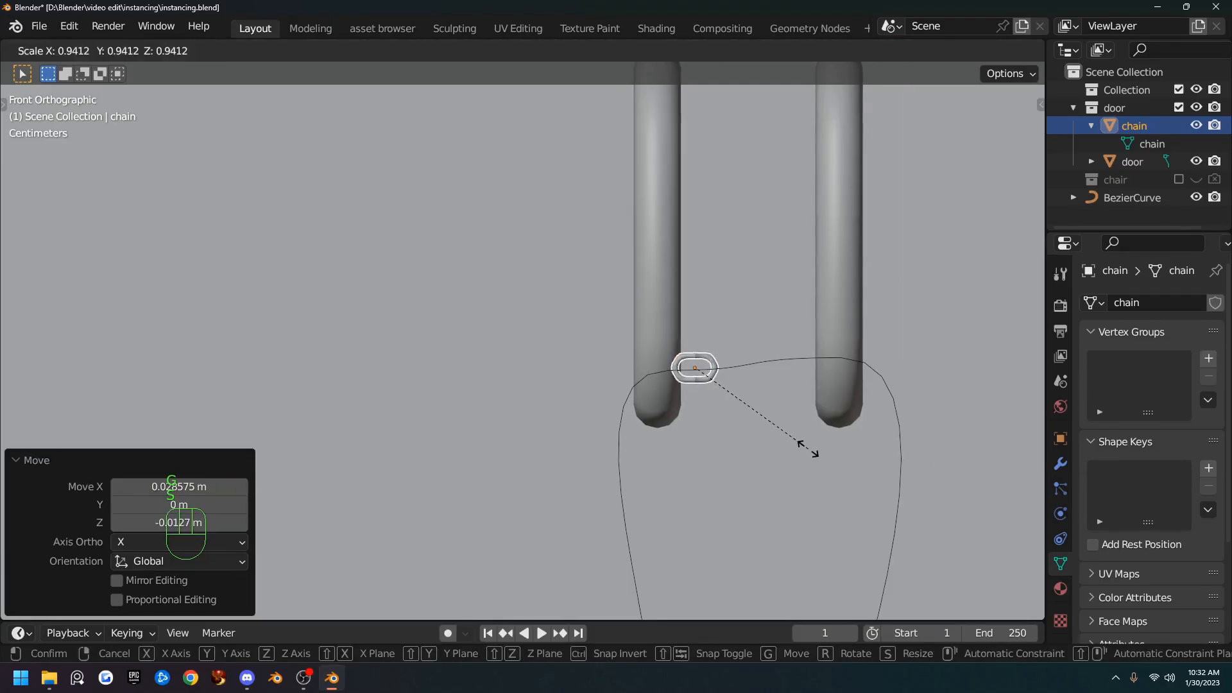
left_click(811, 449)
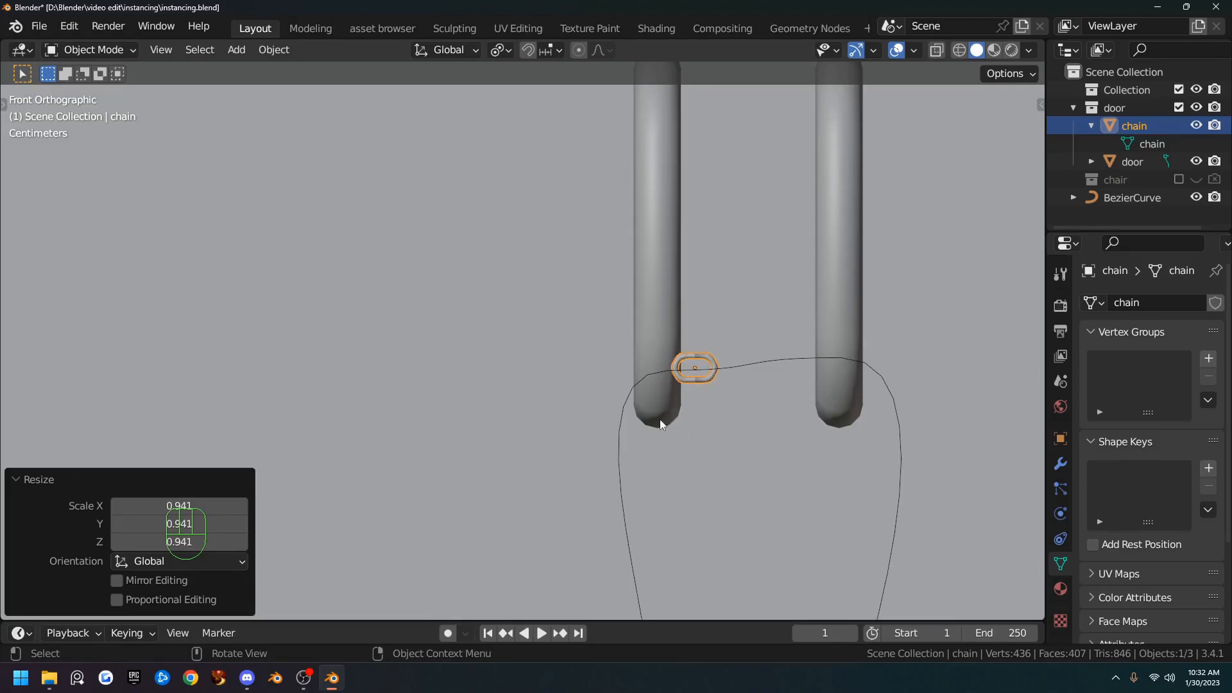
right_click(693, 327)
mouse_move(743, 413)
- Clear the chain link's location and rotation to return it flat to the world origin
scroll(698, 433, "down", 5)
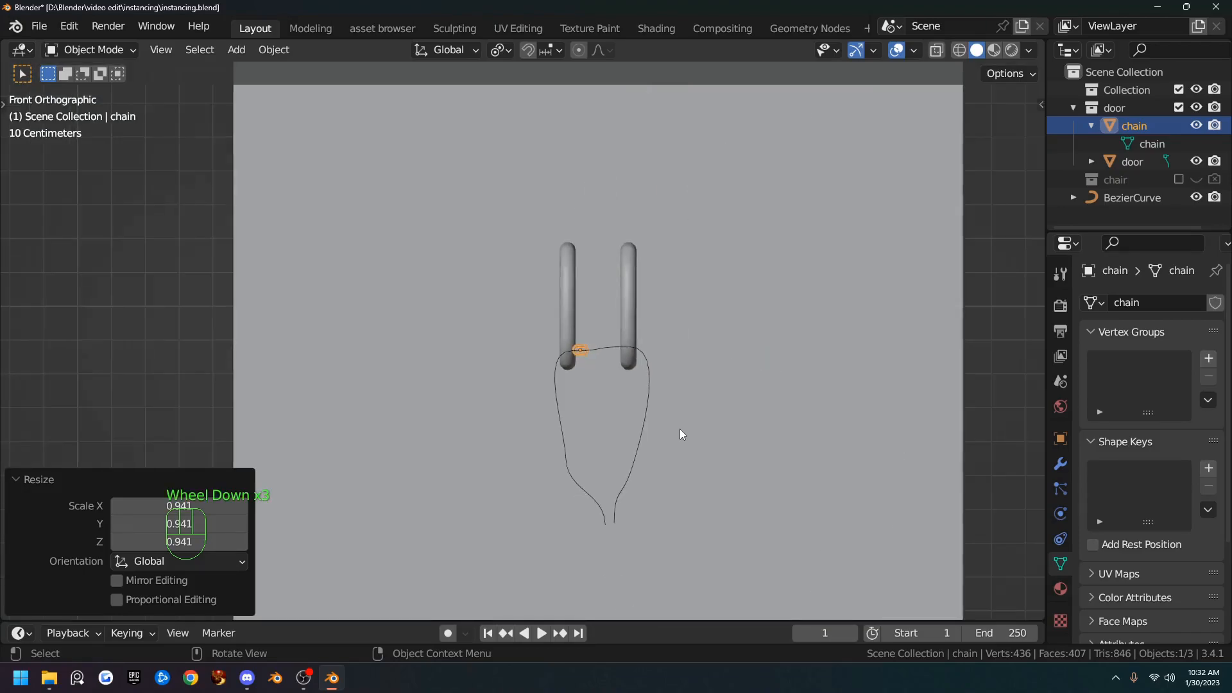
scroll(491, 374, "up", 1)
scroll(490, 374, "down", 1)
middle_click_drag(353, 399, 484, 405)
key("alt+g")
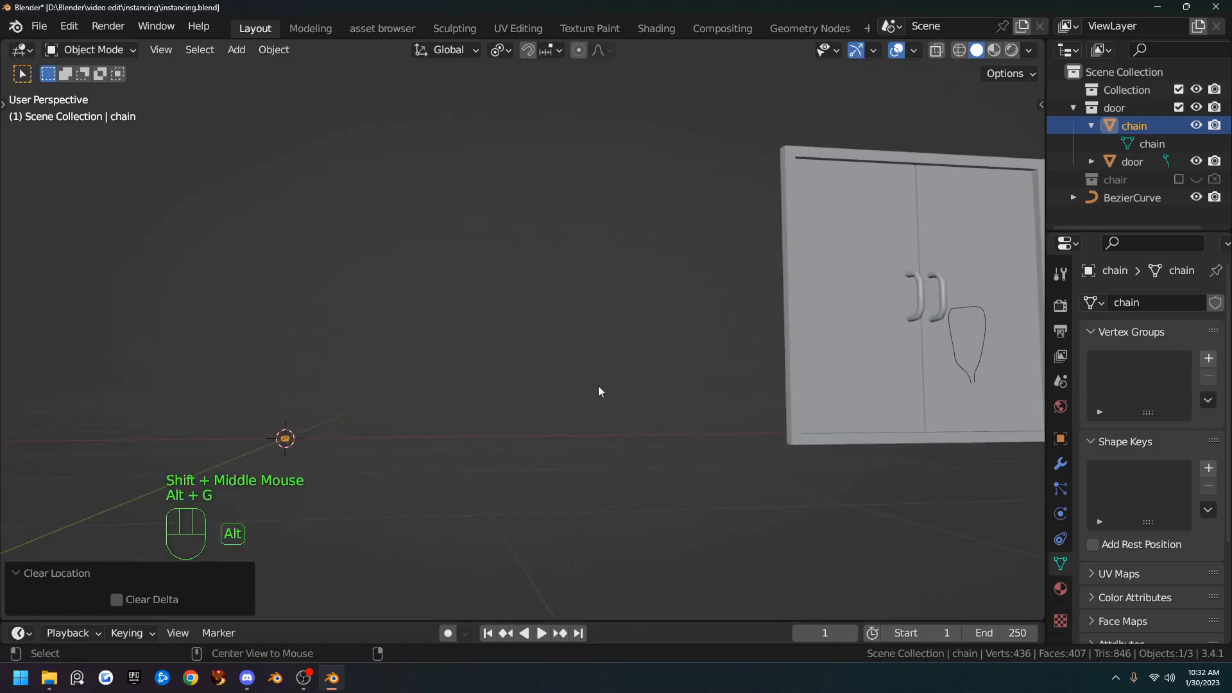
key("KP_Decimal")
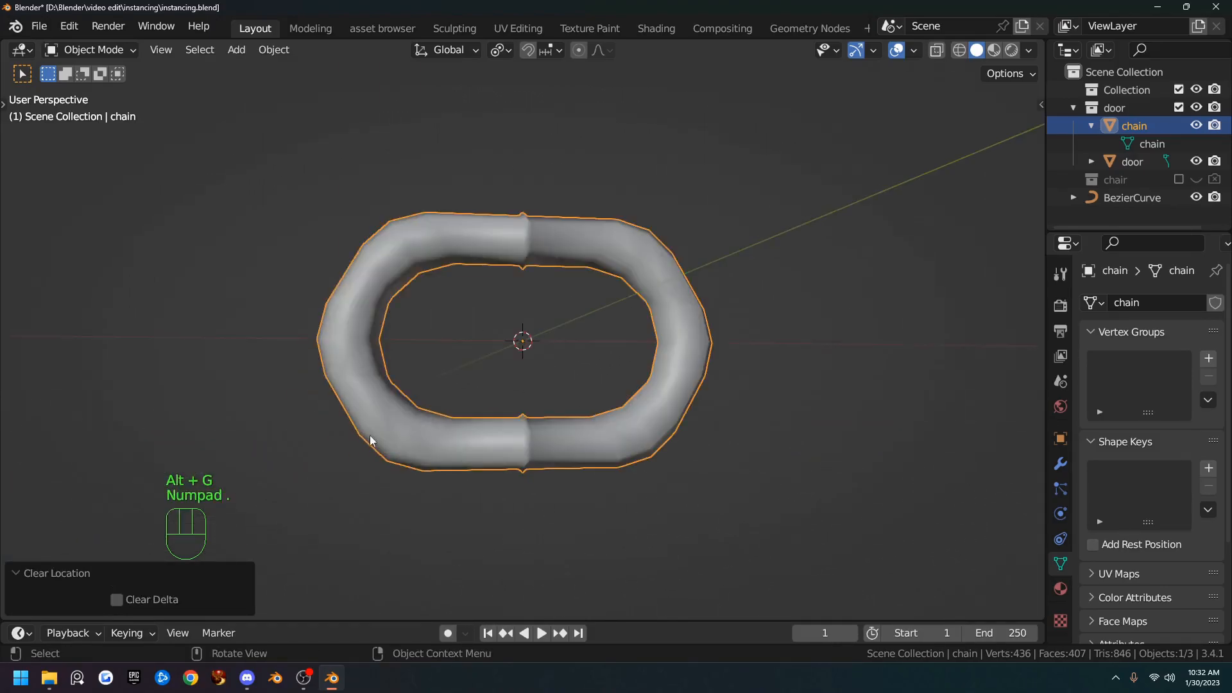
scroll(680, 448, "down", 2)
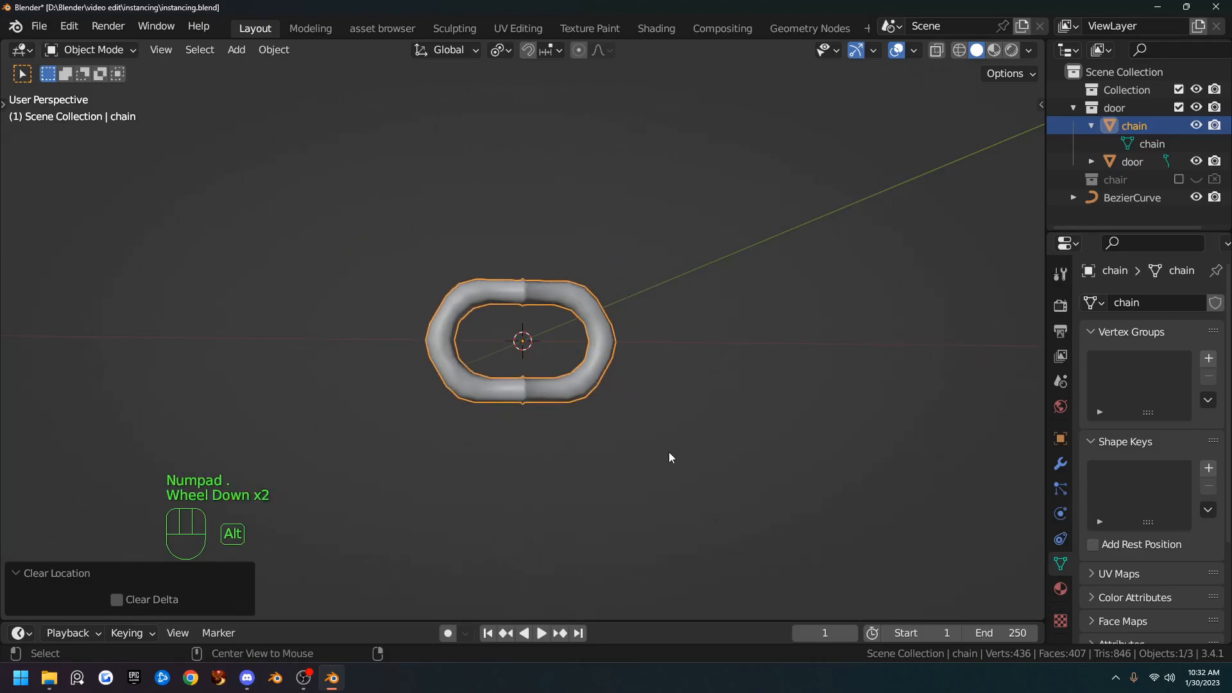
key("alt+r")
key("alt+t")
key("KP_1")
scroll(646, 420, "down", 4)
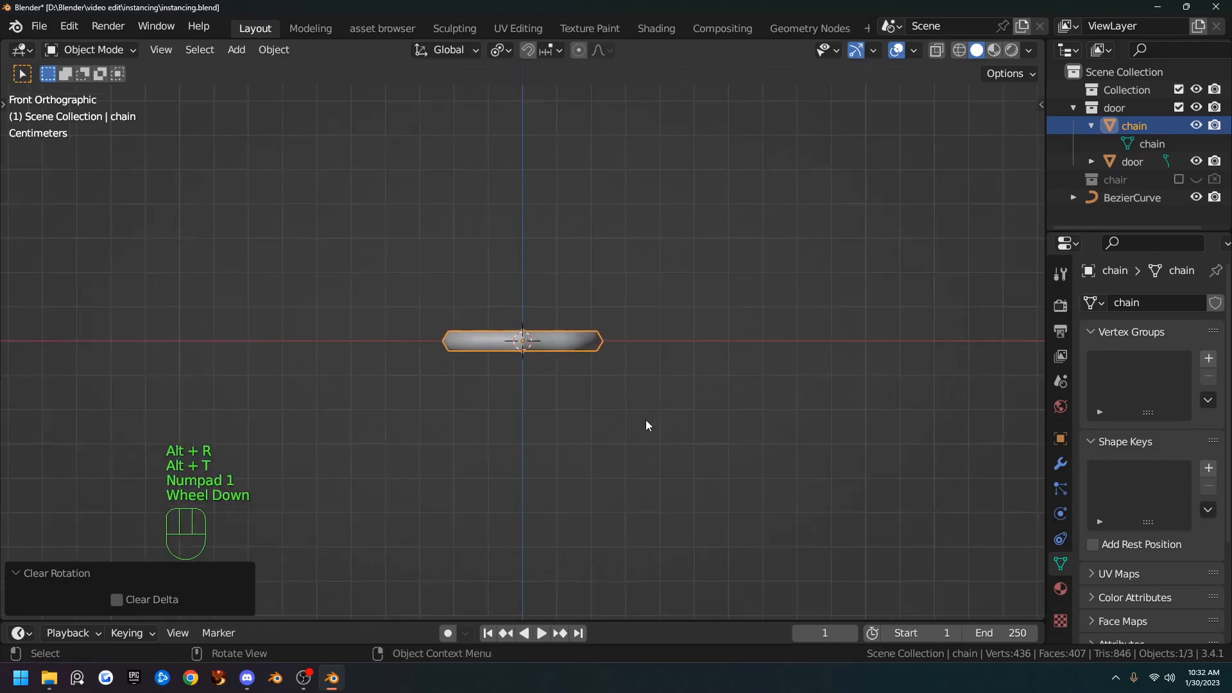
middle_click_drag(567, 258, 572, 383)
scroll(573, 388, "up", 4)
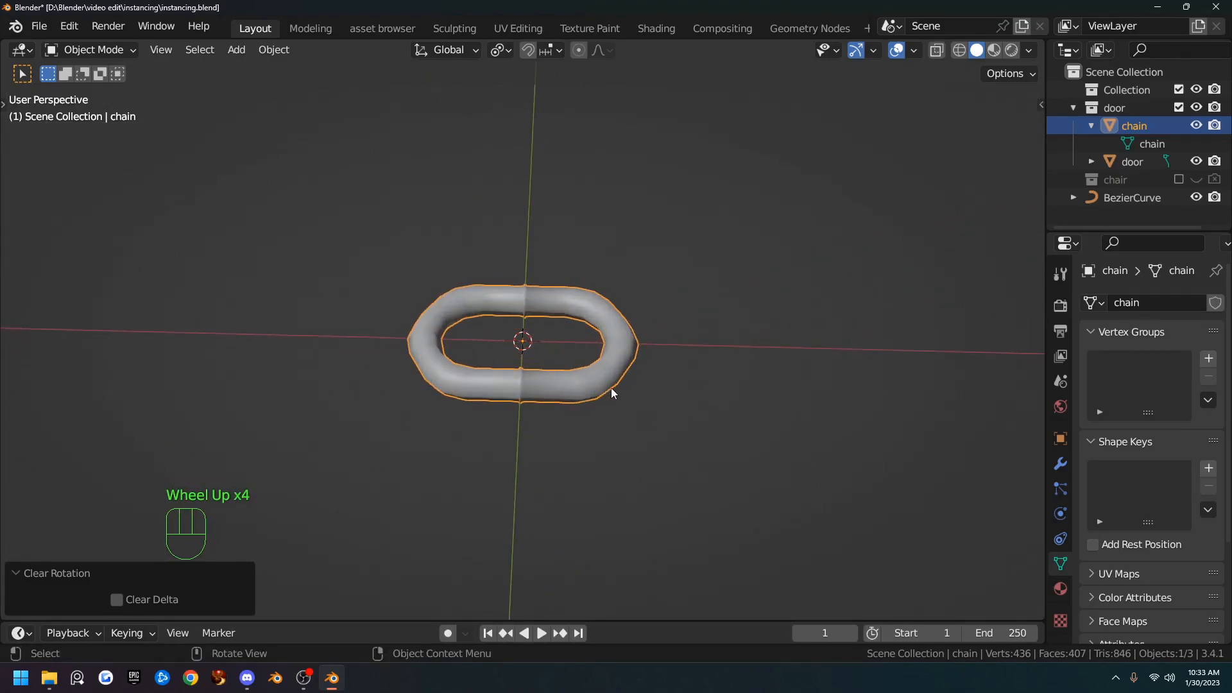
- Show the chain link's transform values and apply all its transforms
key("q")
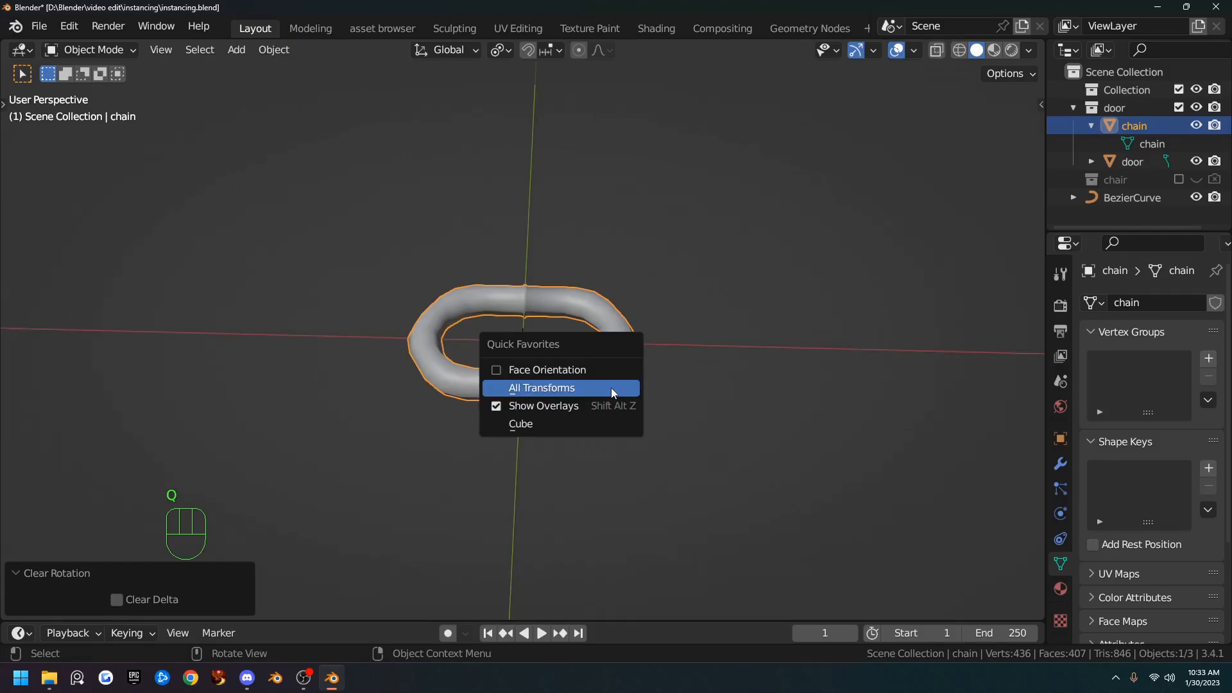
key("n")
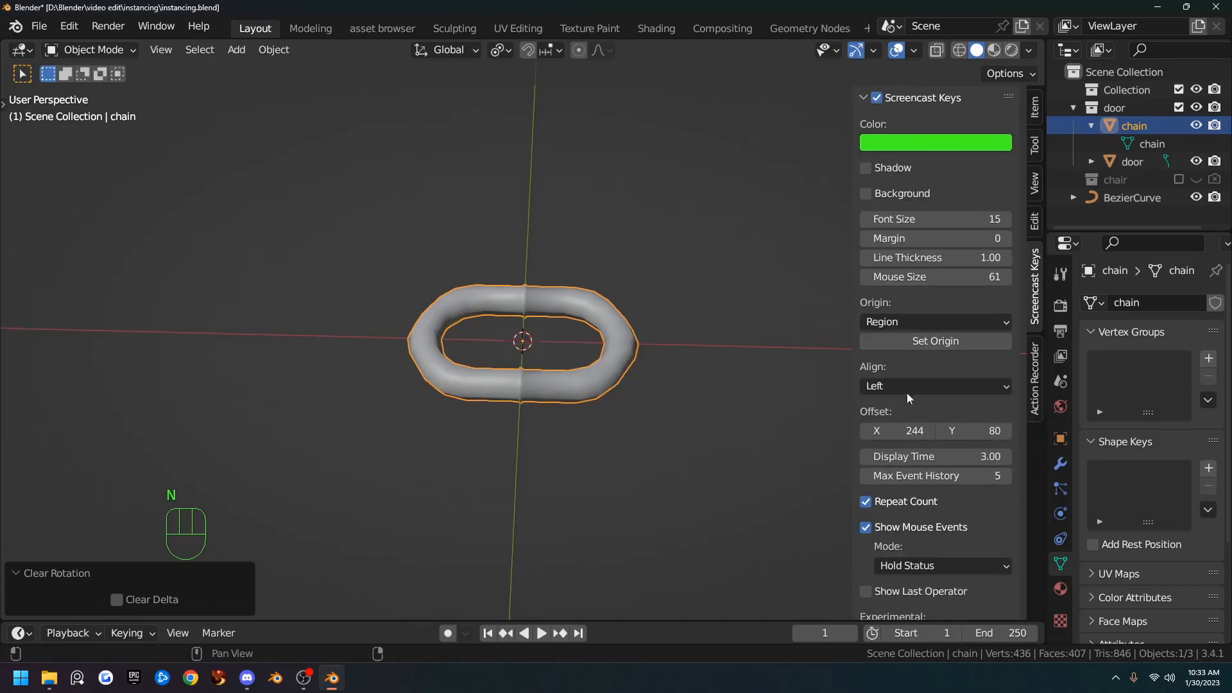
left_click(1035, 107)
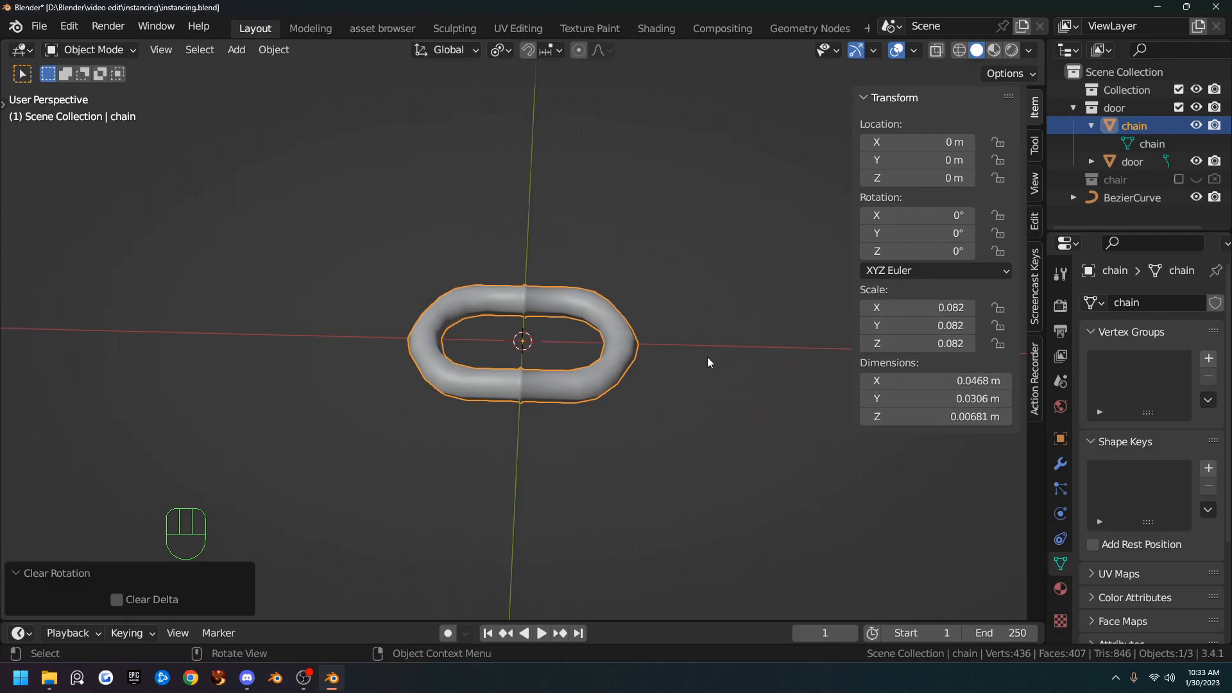
key("q")
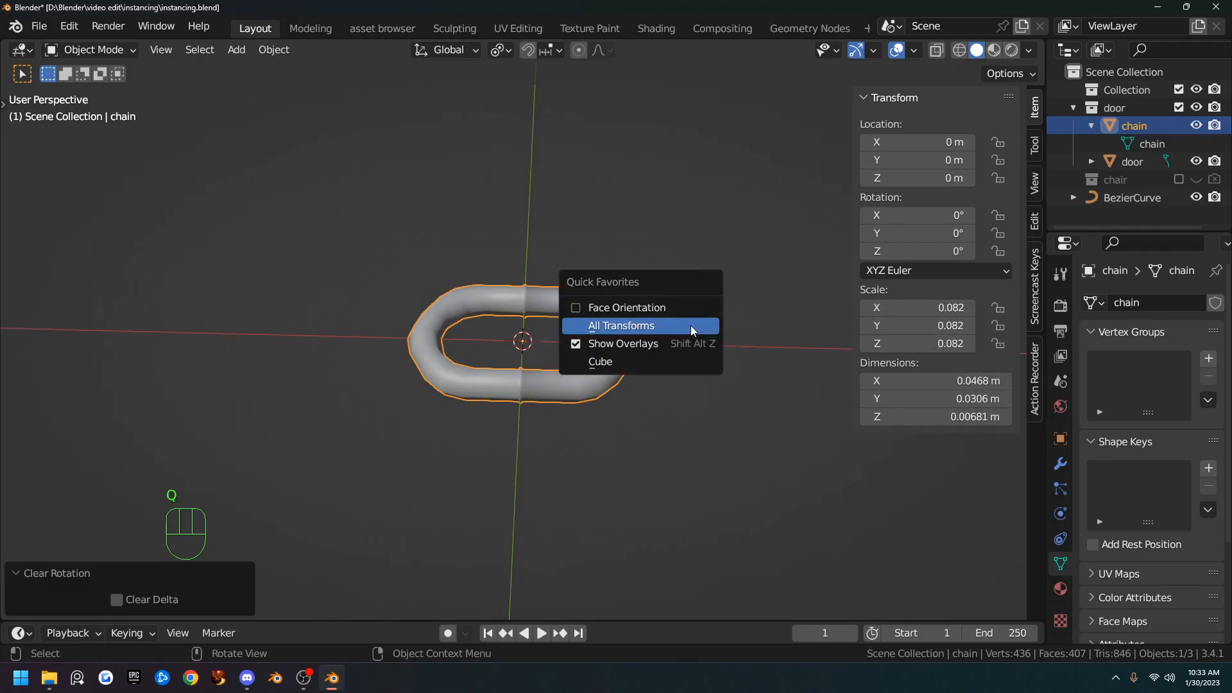
left_click(638, 328)
left_click(282, 51)
mouse_move(321, 144)
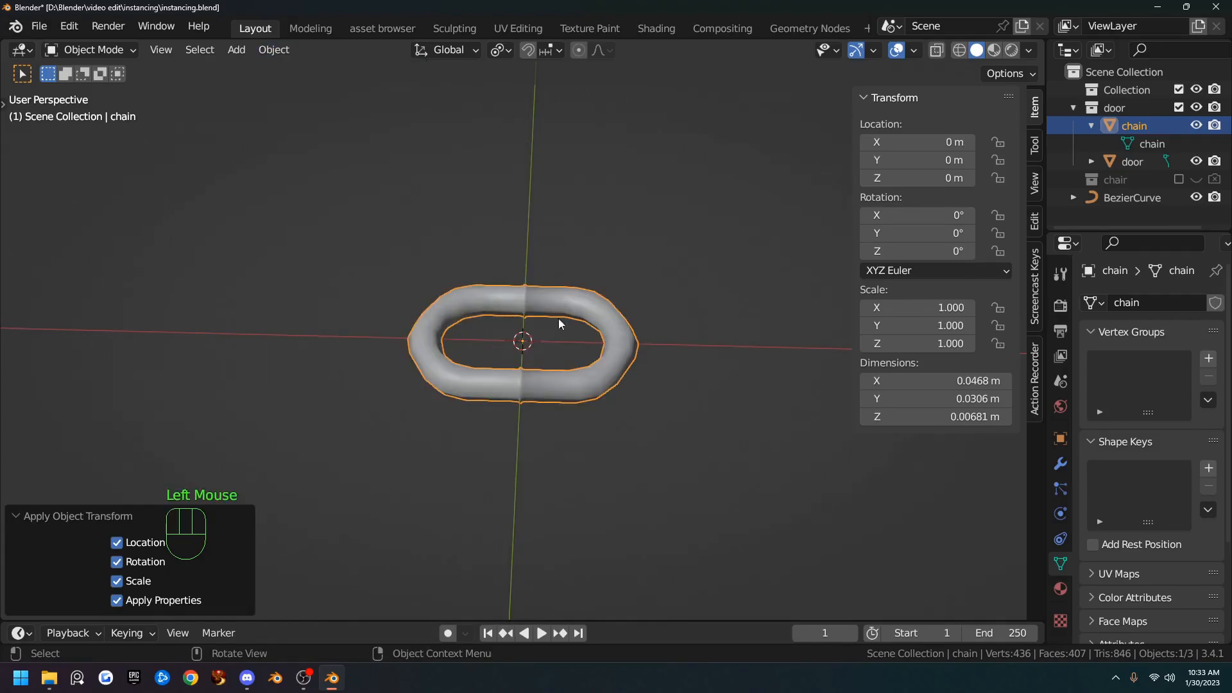
scroll(661, 421, "down", 4)
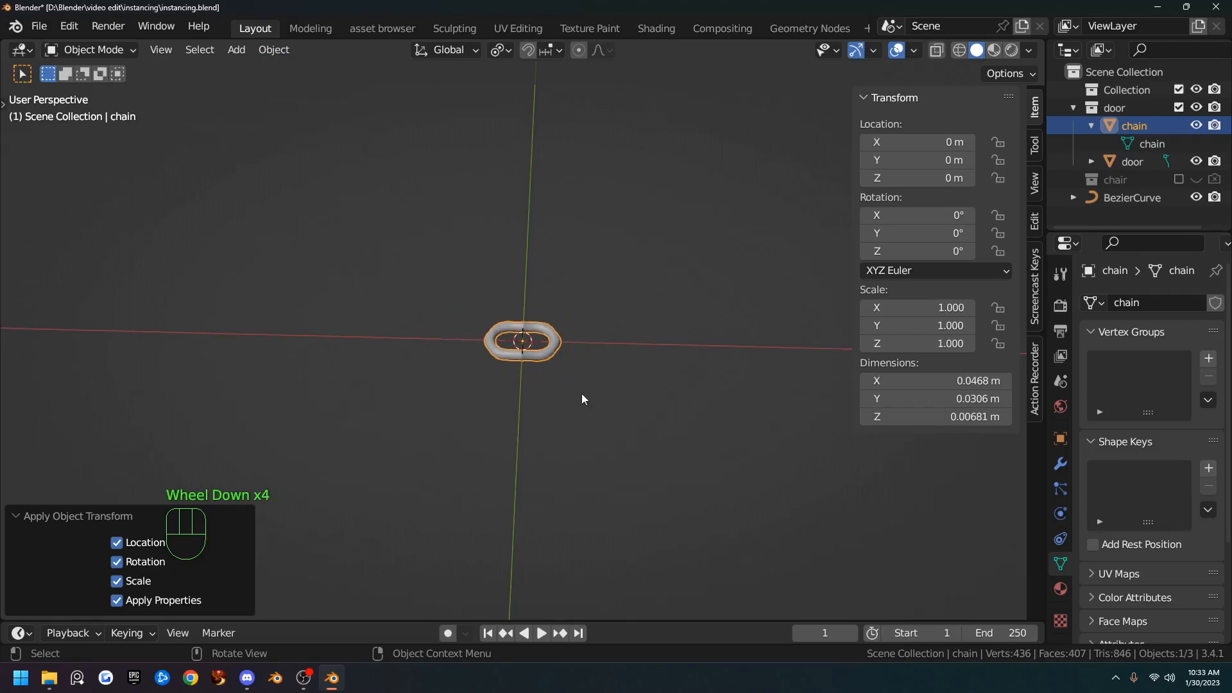
scroll(558, 365, "down", 1)
scroll(556, 368, "up", 2)
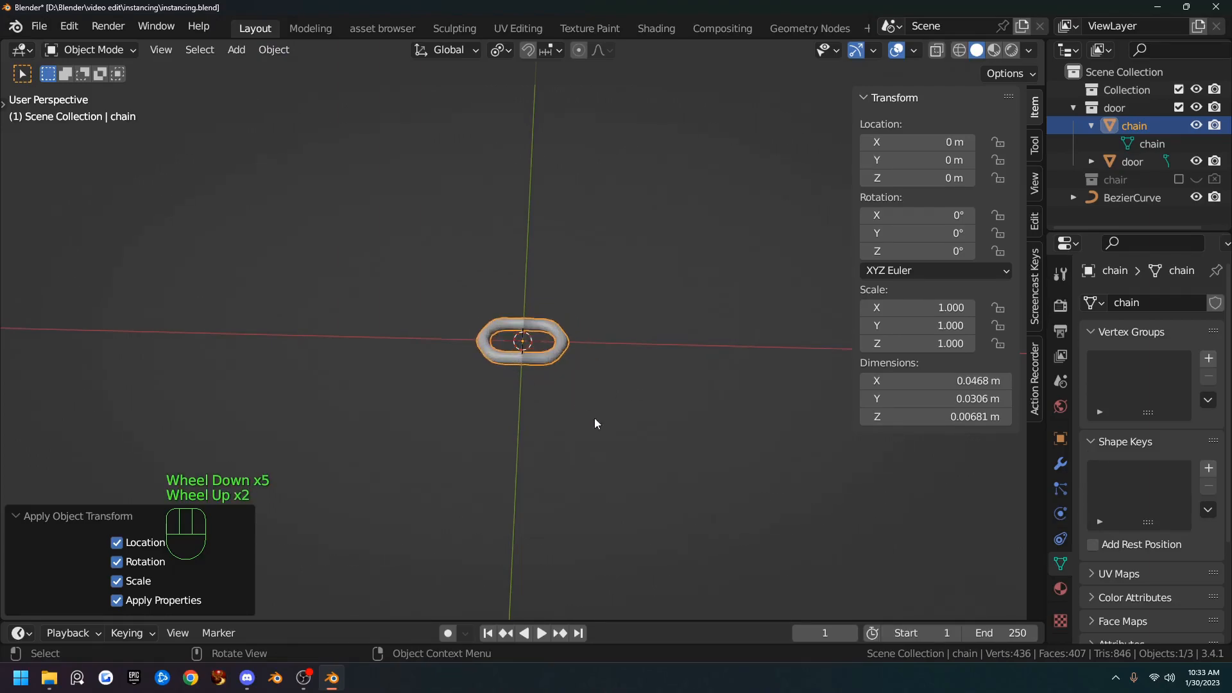
- Add a mesh plane at the world origin under the chain link and scale it down by about 0.129
key("shift+a")
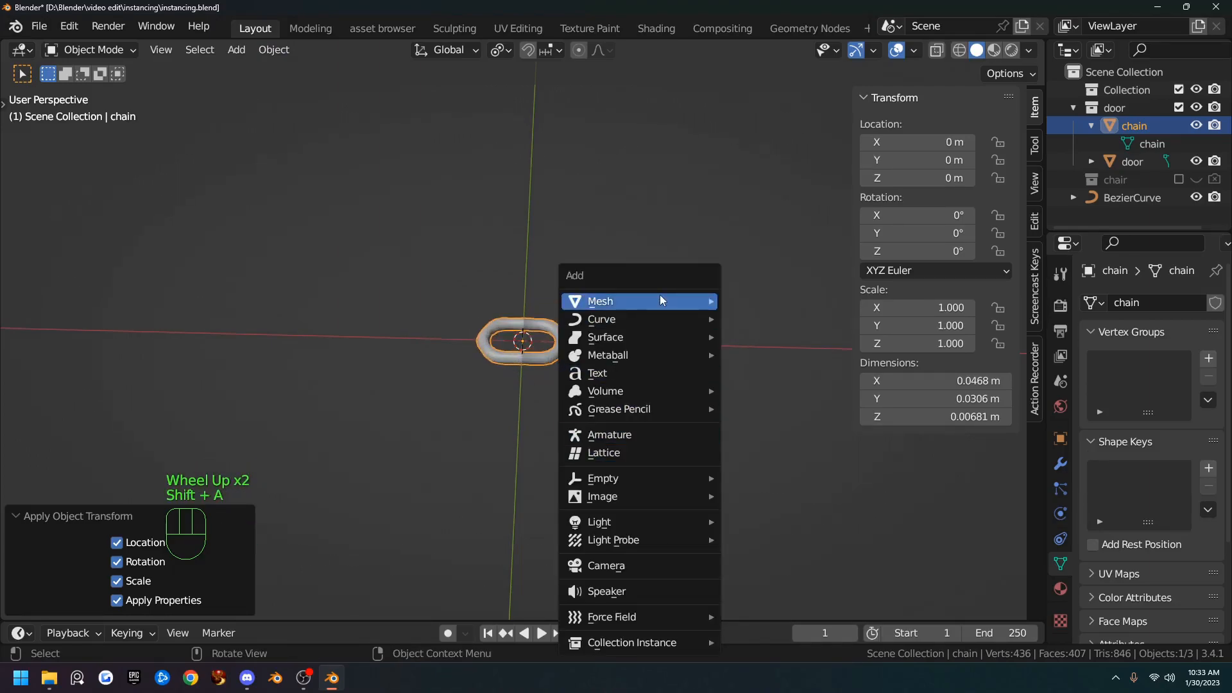
mouse_move(675, 294)
left_click(818, 301)
scroll(684, 367, "down", 5)
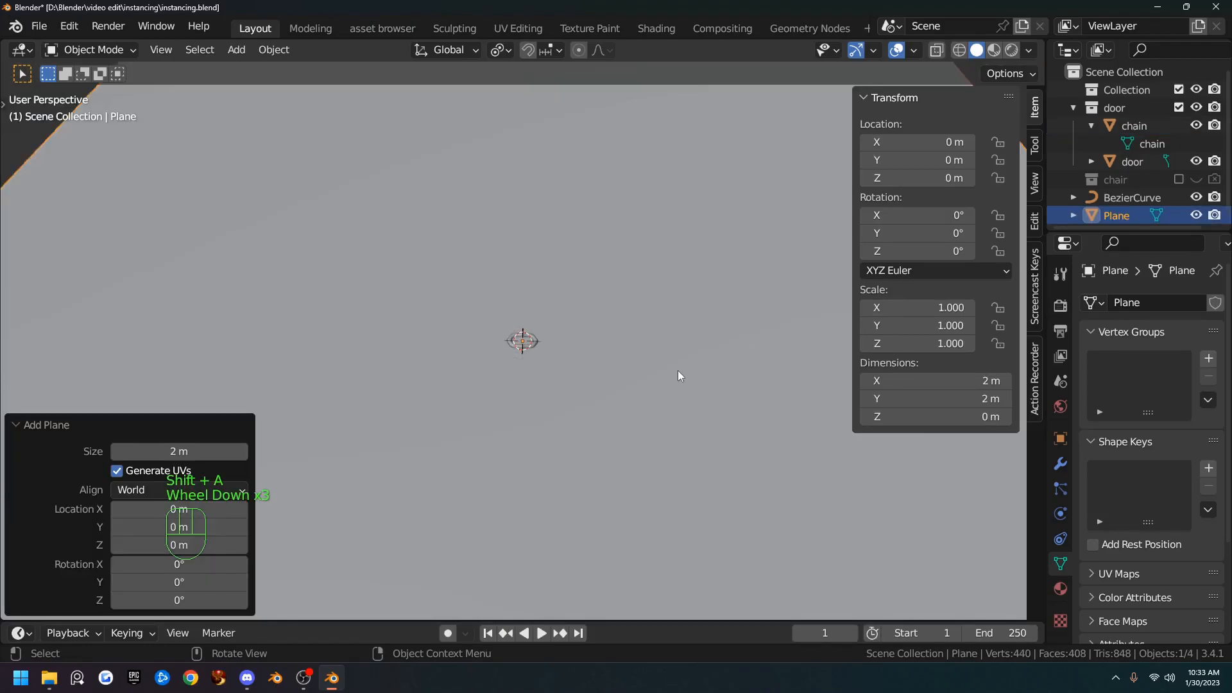
scroll(645, 356, "up", 1)
scroll(646, 355, "down", 1)
scroll(646, 355, "down", 4)
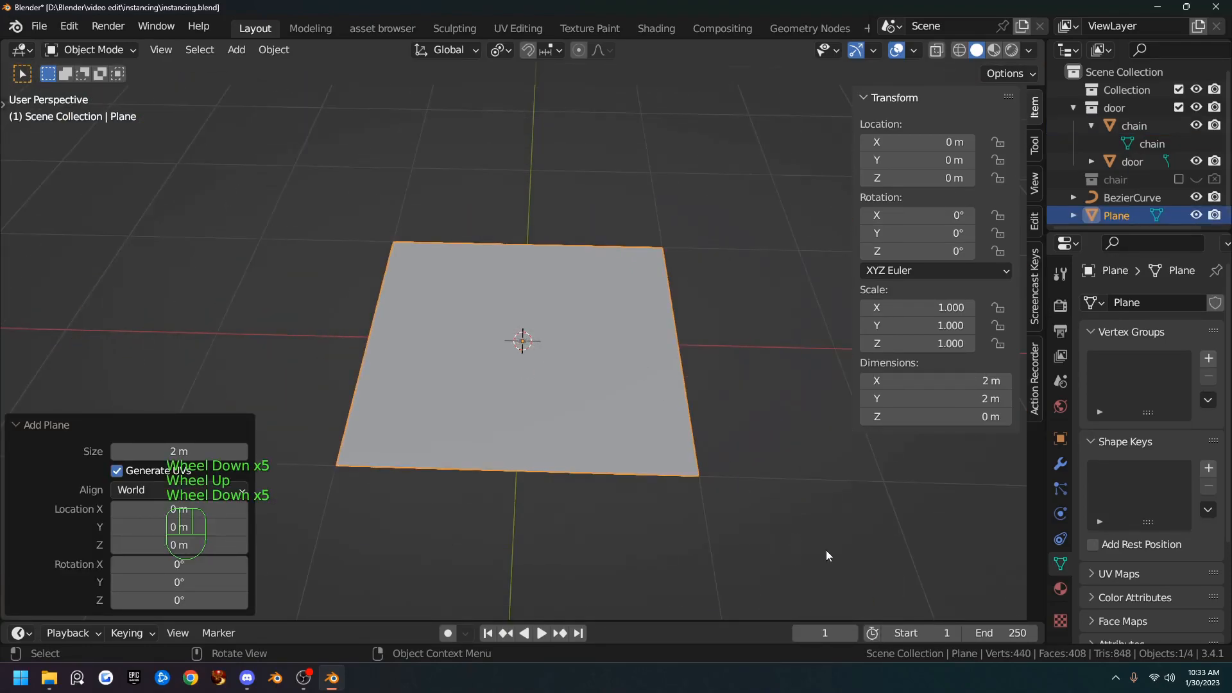
key("s")
left_click(568, 372)
- Scale the plane down by about 0.186 so it is nearly as wide as the chain link is long
scroll(615, 437, "up", 2)
scroll(615, 437, "down", 1)
scroll(615, 437, "up", 1)
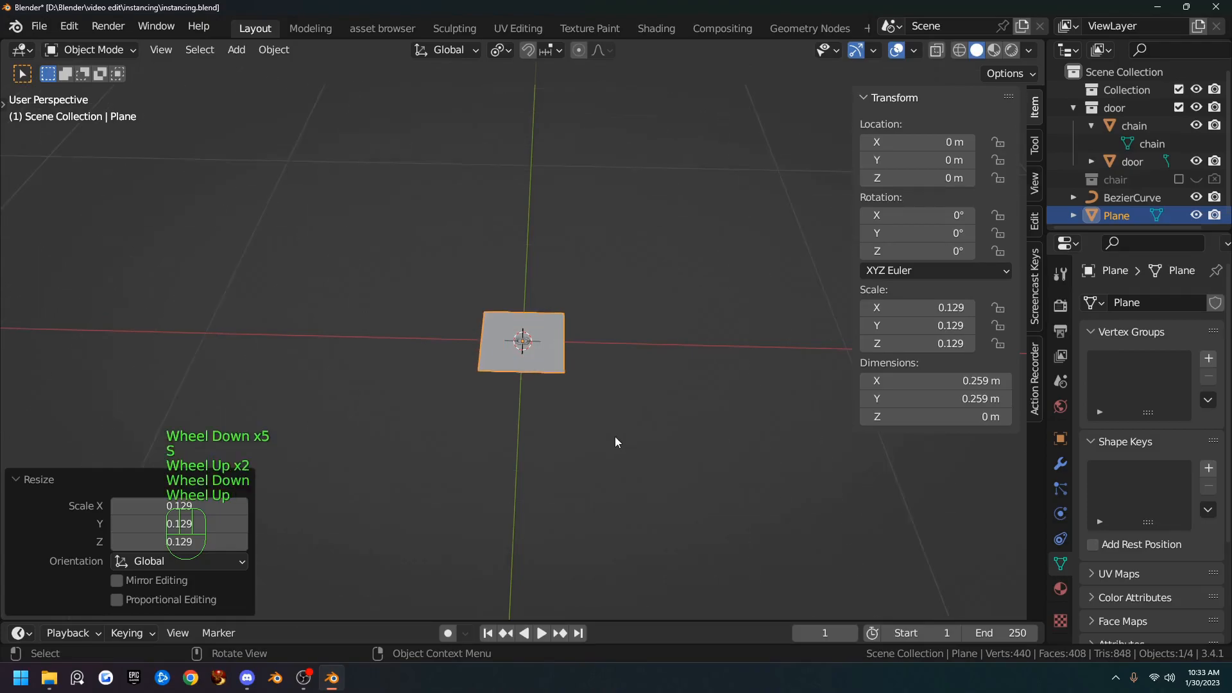
scroll(614, 437, "up", 5)
scroll(642, 449, "down", 1)
scroll(655, 459, "up", 1)
scroll(663, 464, "down", 1)
key("s")
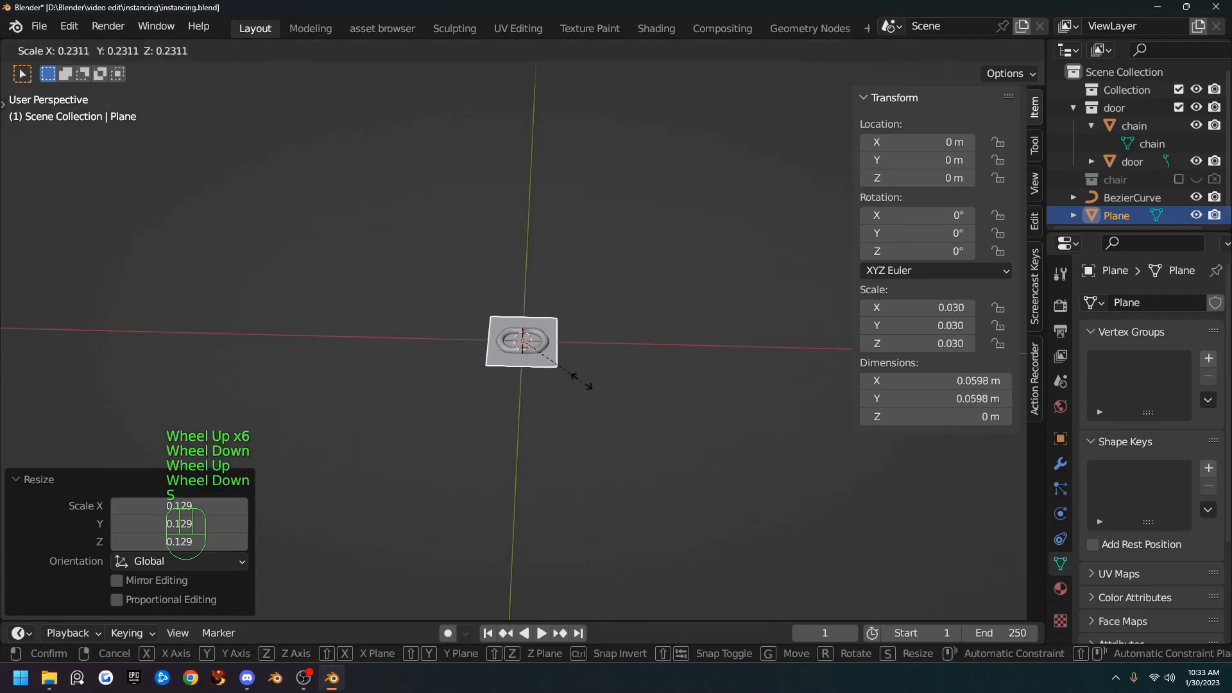
left_click(568, 380)
- Fine-tune the plane's size by scaling it about 0.949 so its edges meet the ends of the chain link
scroll(567, 378, "up", 1)
scroll(567, 378, "down", 1)
scroll(567, 378, "up", 5)
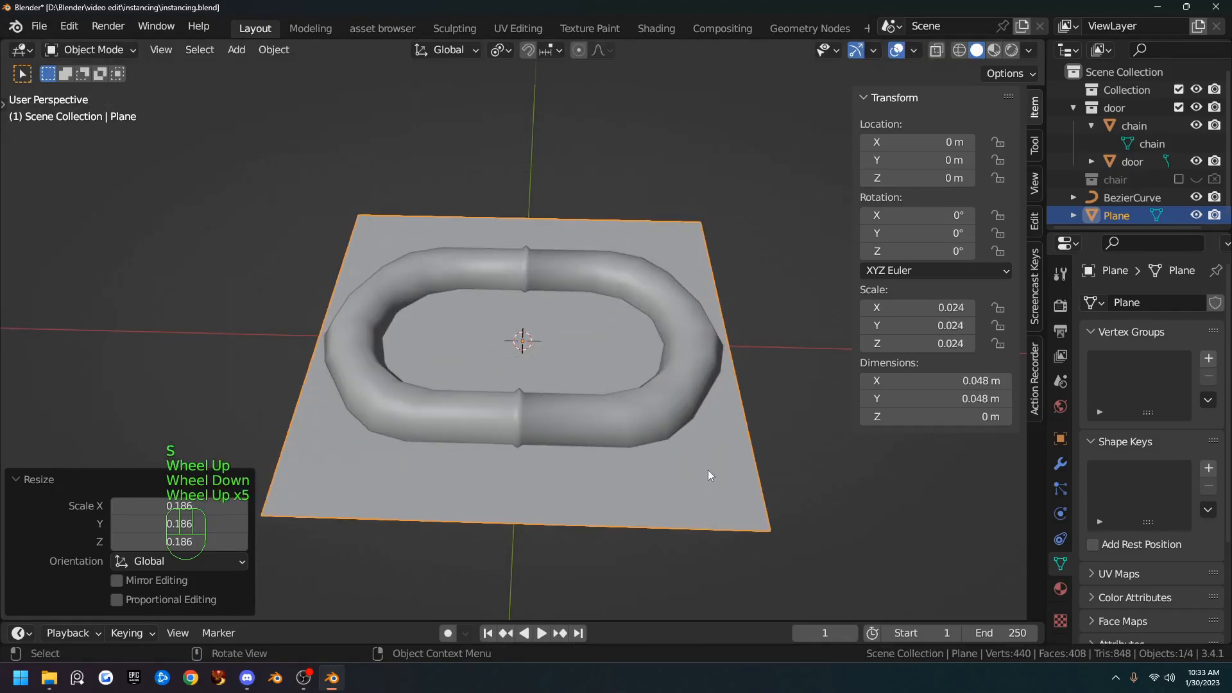
key("s")
left_click(768, 480)
- Scale the plane by about 0.641 along Y to fit the chain link's width, and apply all its transforms
middle_click_drag(767, 486, 636, 423)
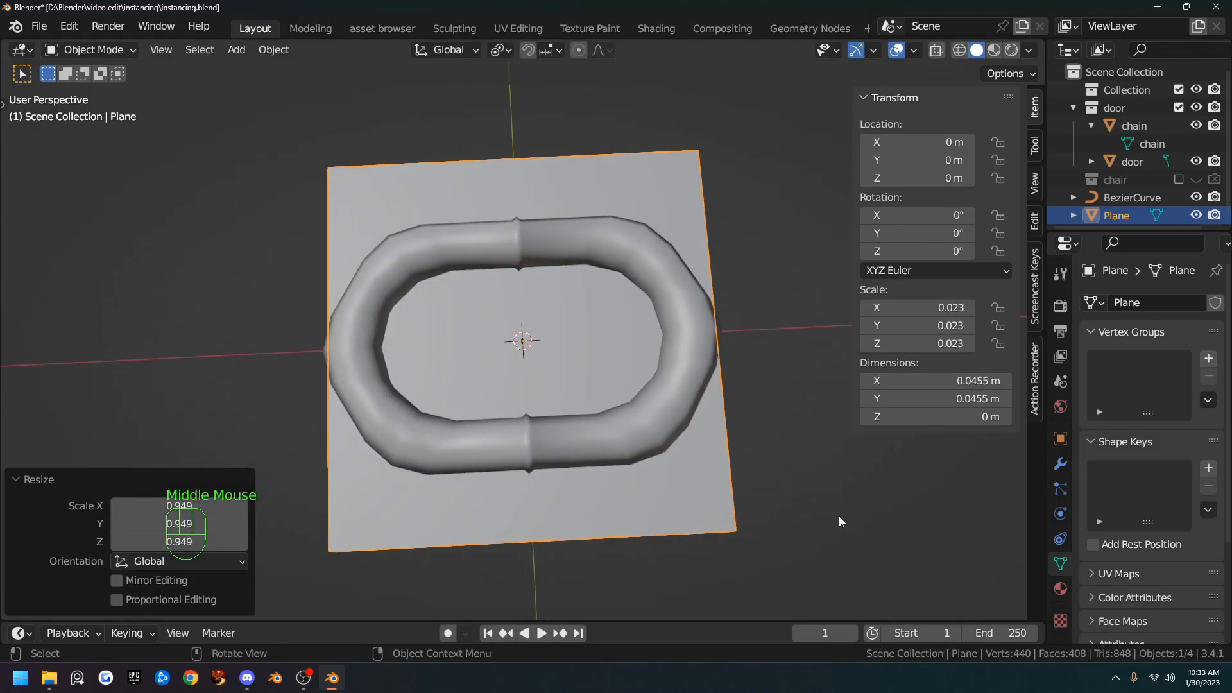
key("s")
key("y")
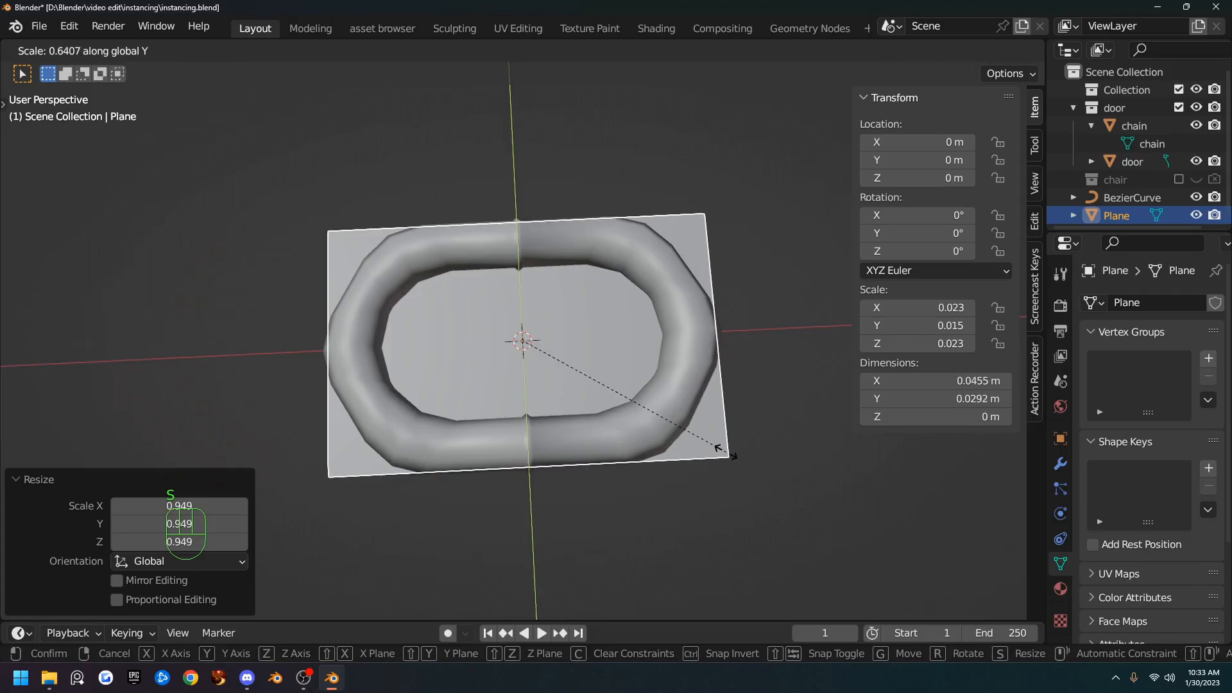
left_click(724, 450)
key("q")
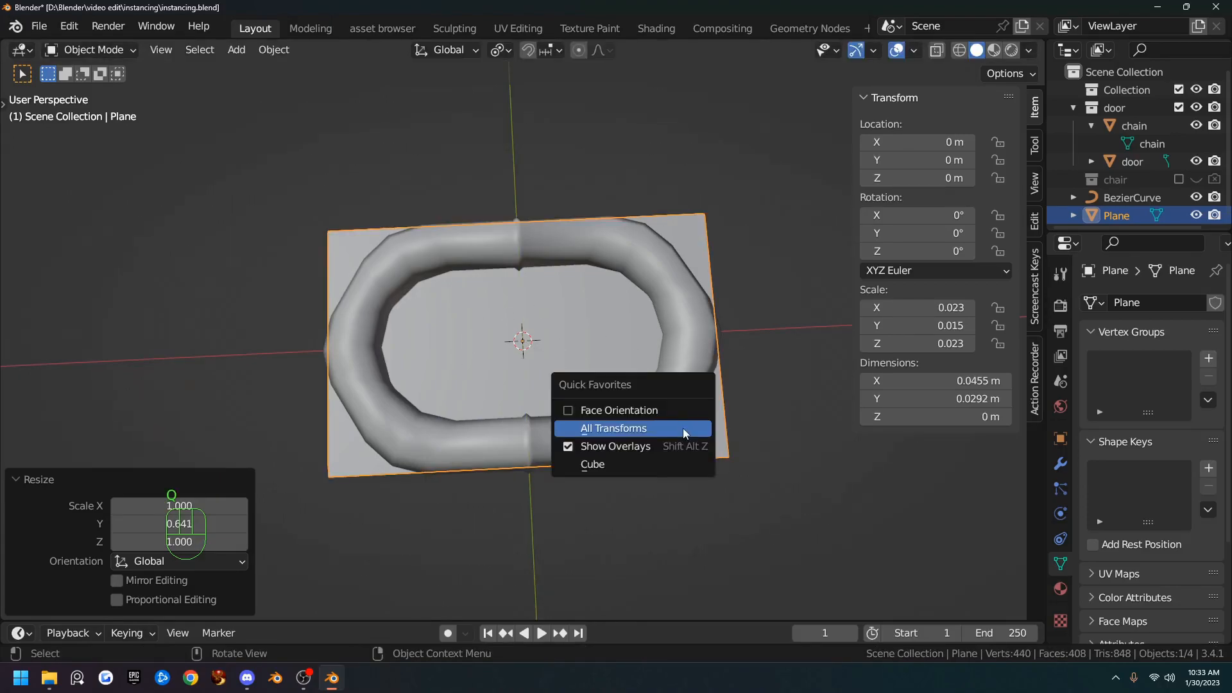
left_click(683, 429)
left_click(708, 445)
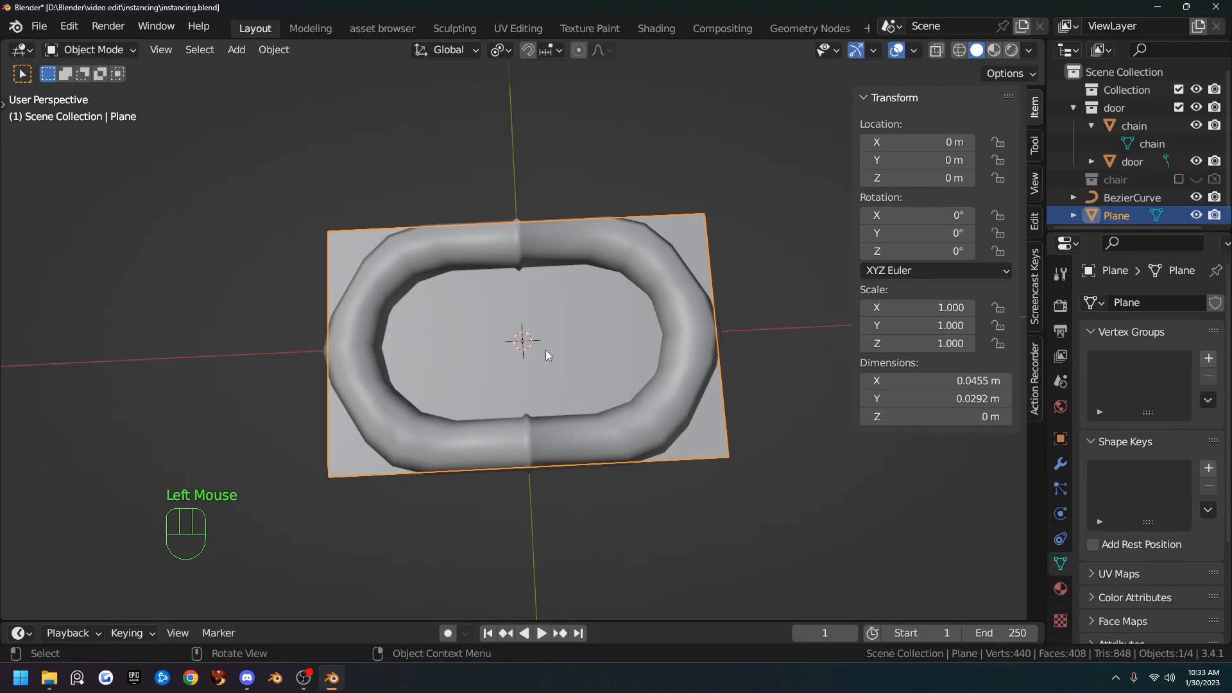
- Select the chain link and examine how it fits over the plane from several angles and distances
left_click(680, 317)
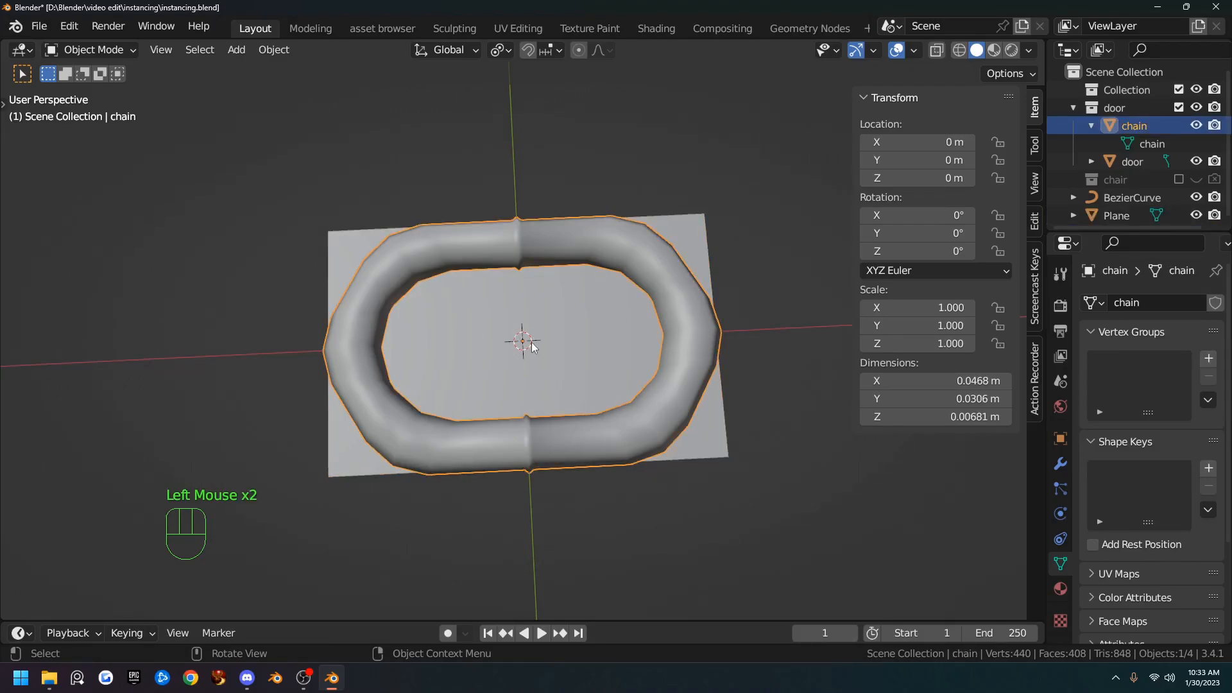
scroll(532, 347, "down", 6)
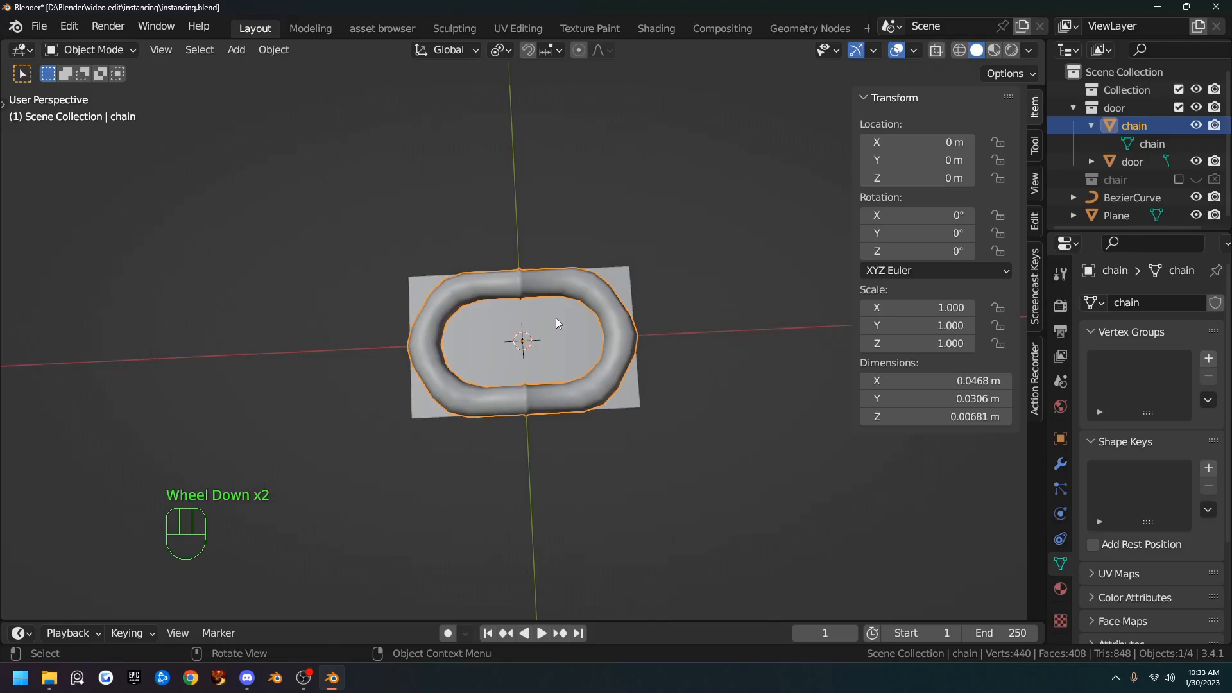
middle_click_drag(561, 325, 794, 169)
middle_click_drag(566, 342, 617, 400)
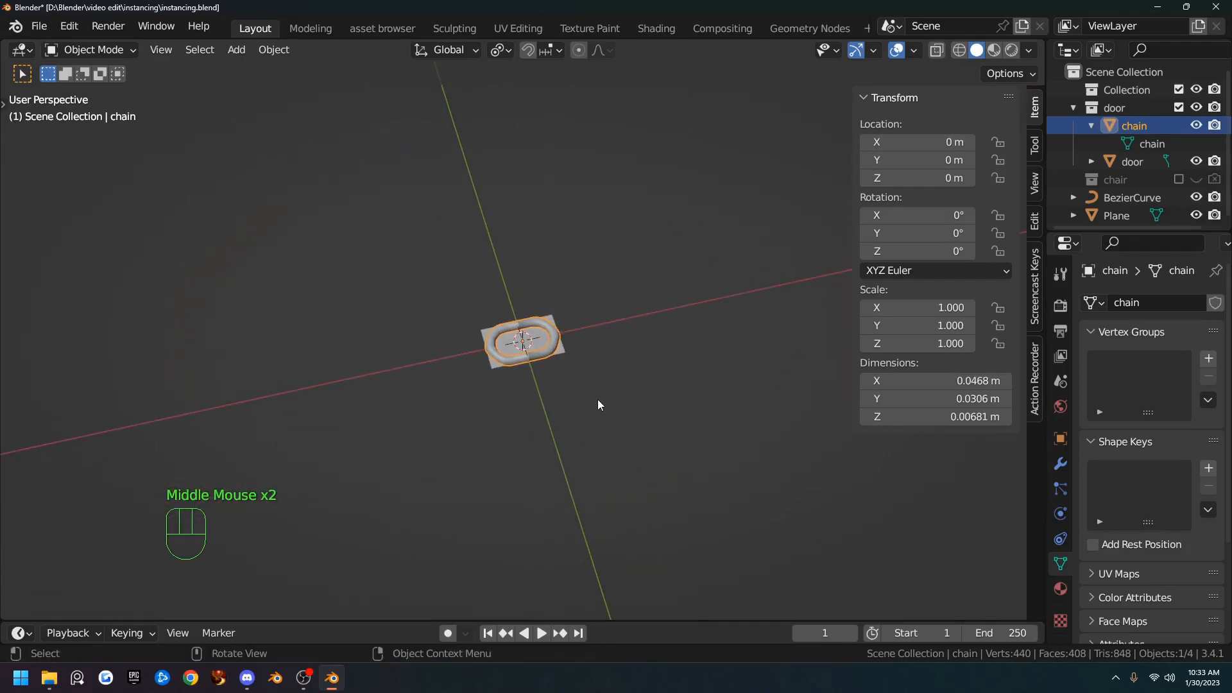
mouse_move(610, 401)
middle_mouse_down()
mouse_move(644, 391)
mouse_move(627, 391)
middle_mouse_up()
scroll(599, 395, "up", 2)
scroll(598, 400, "up", 3)
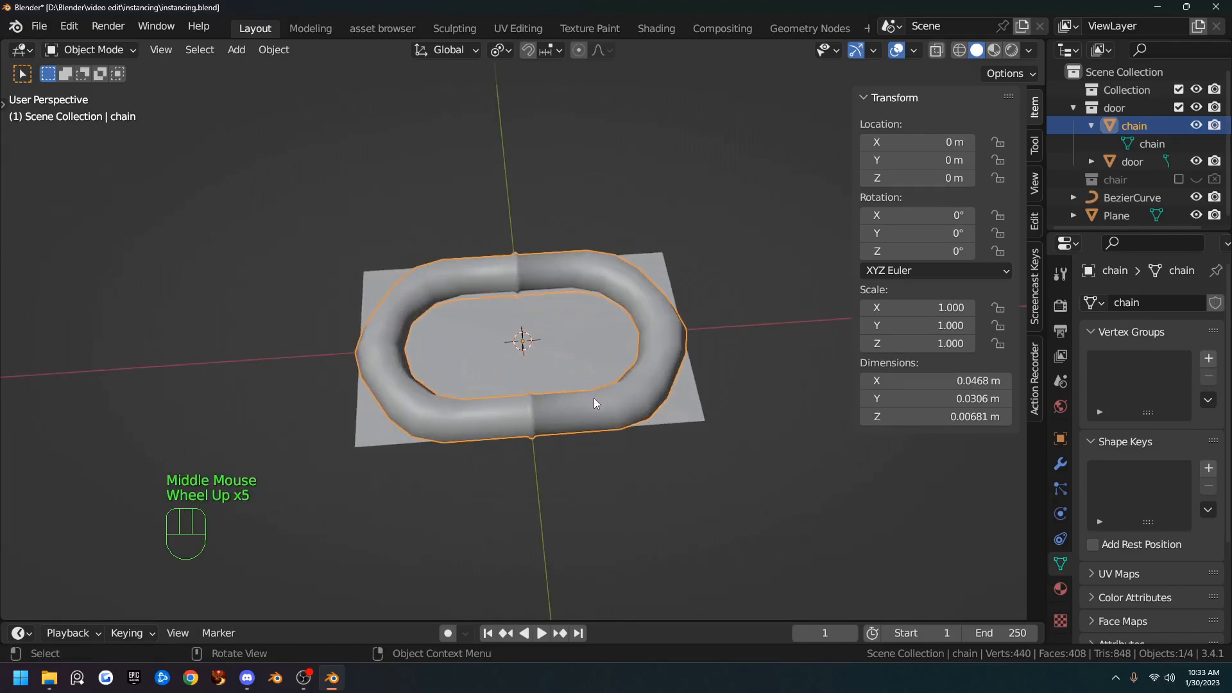
scroll(591, 366, "down", 1)
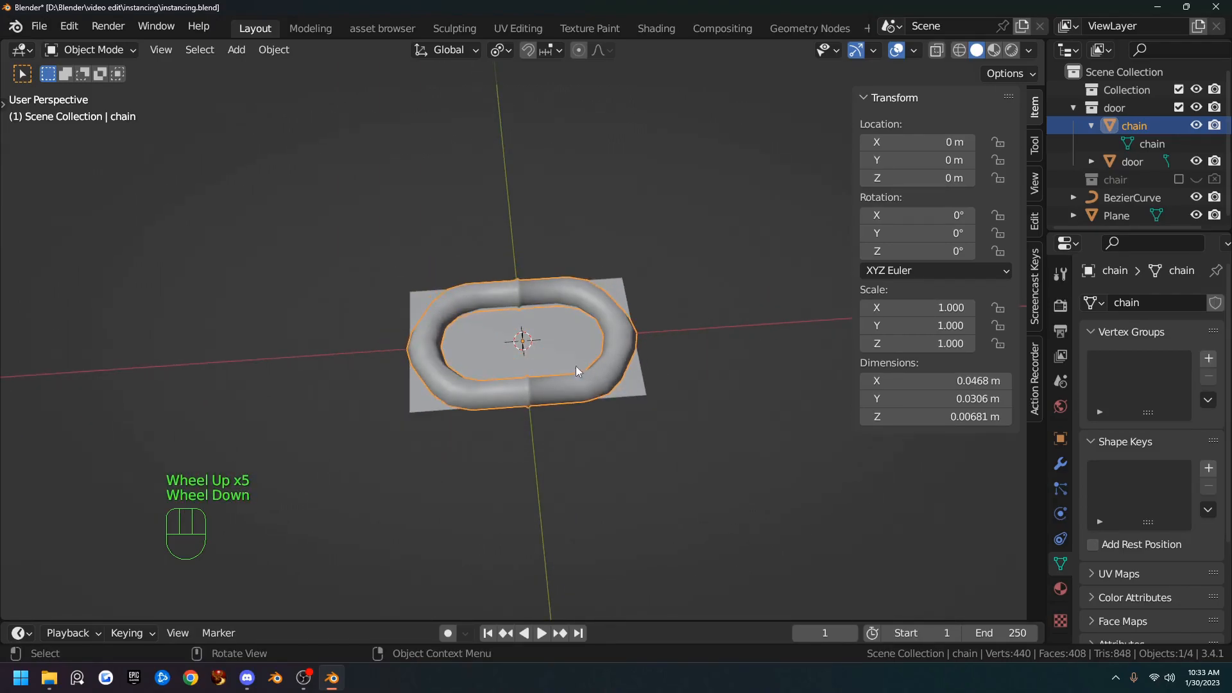
- Parent the chain link to the plane using the Object parent type
left_click(610, 368)
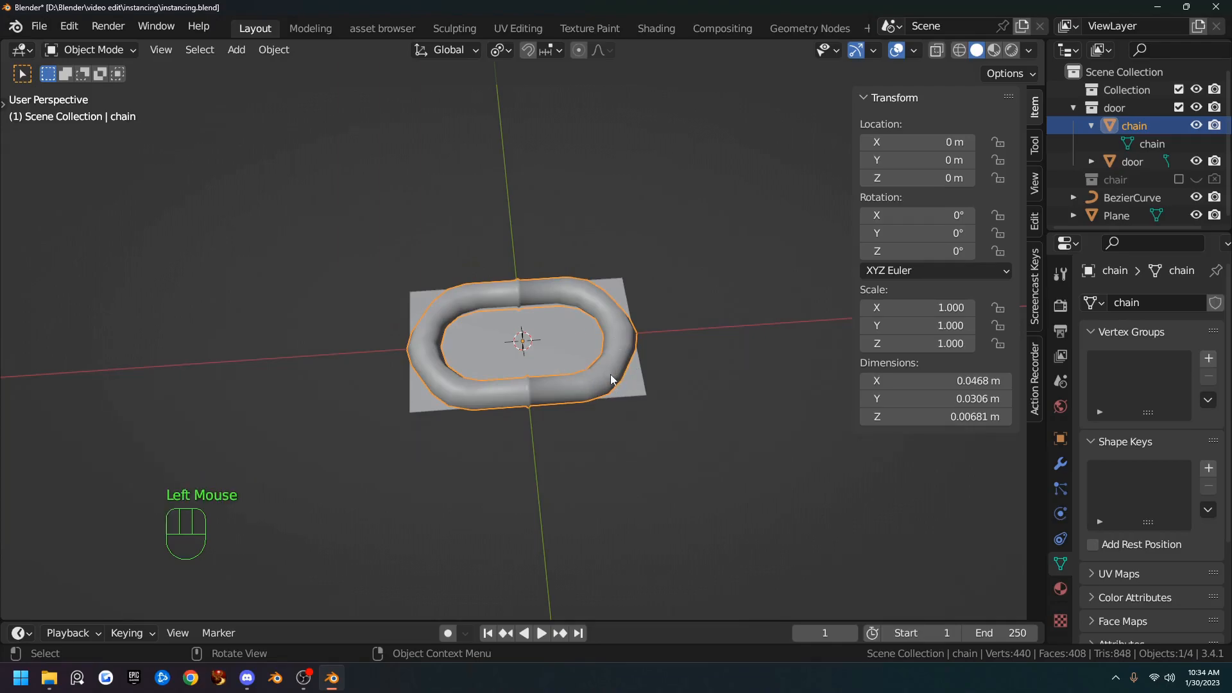
key("shift")
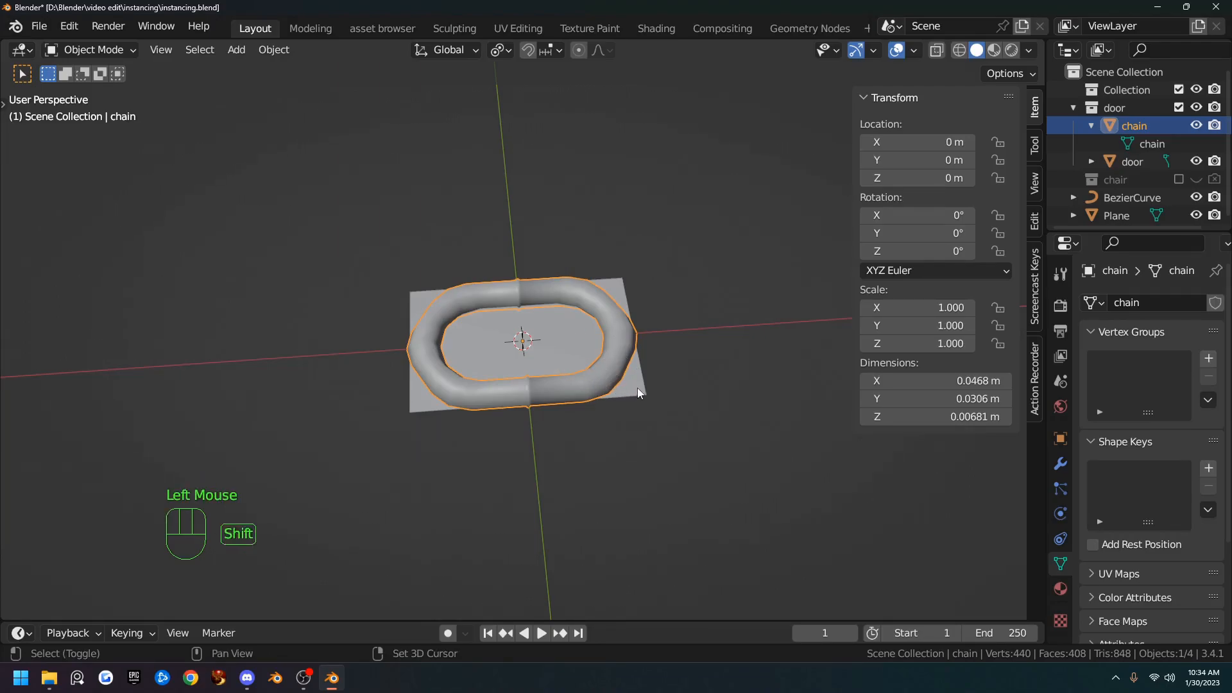
left_click(637, 388, "shift")
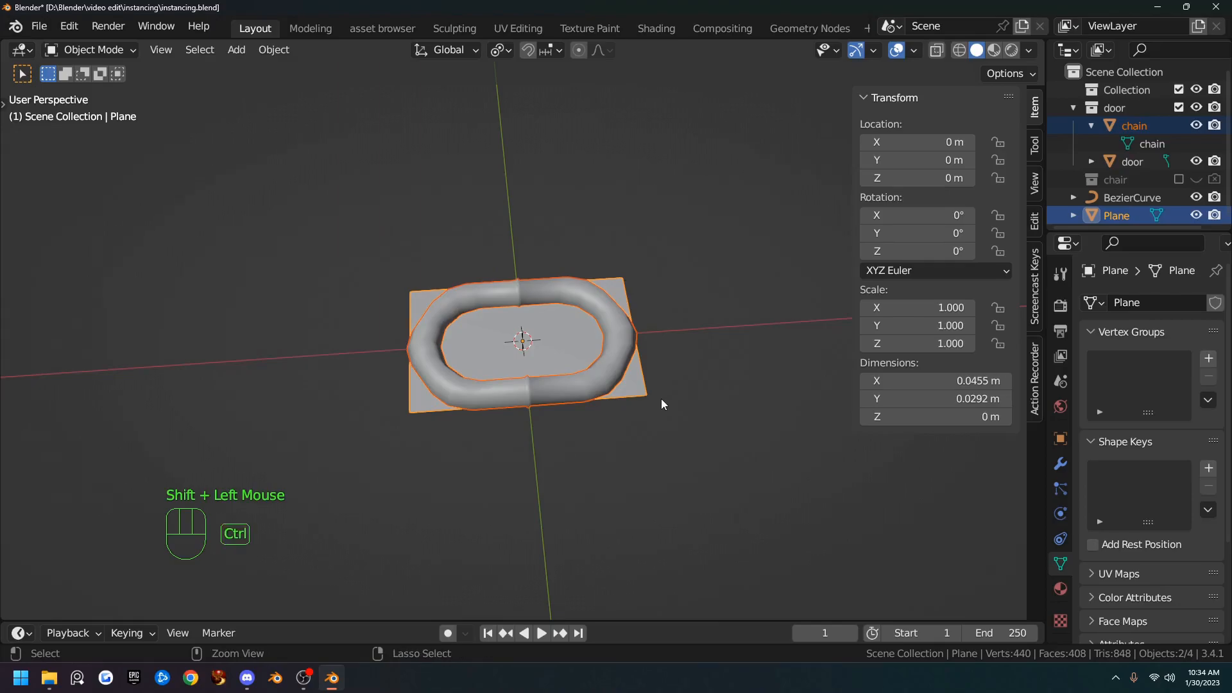
key("ctrl+p")
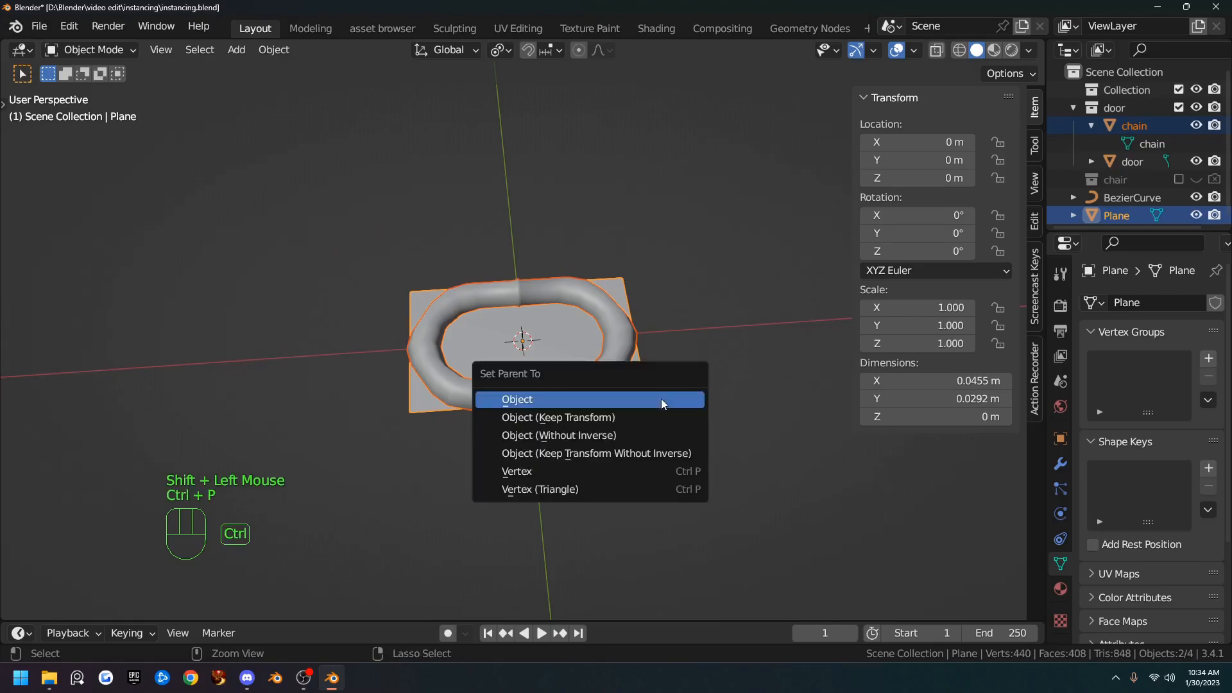
left_click(602, 400)
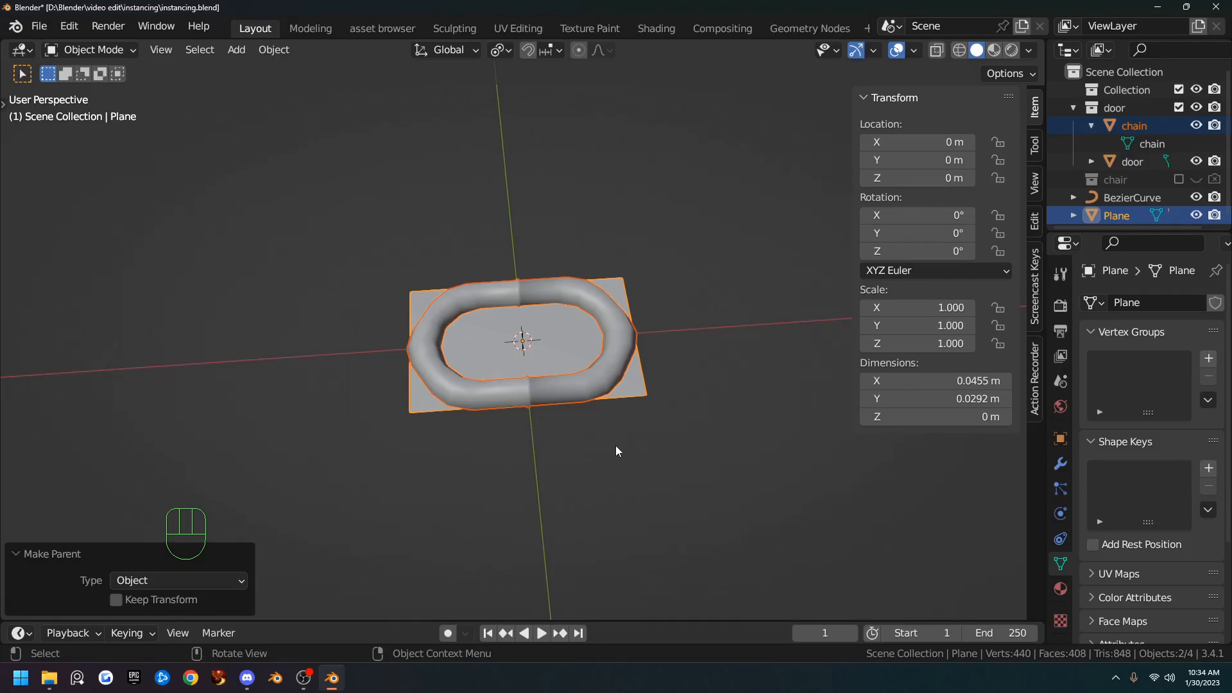
- Move the plane and chain link about 0.023 m along X so the plane's edge sits at the world origin
key("g")
key("x")
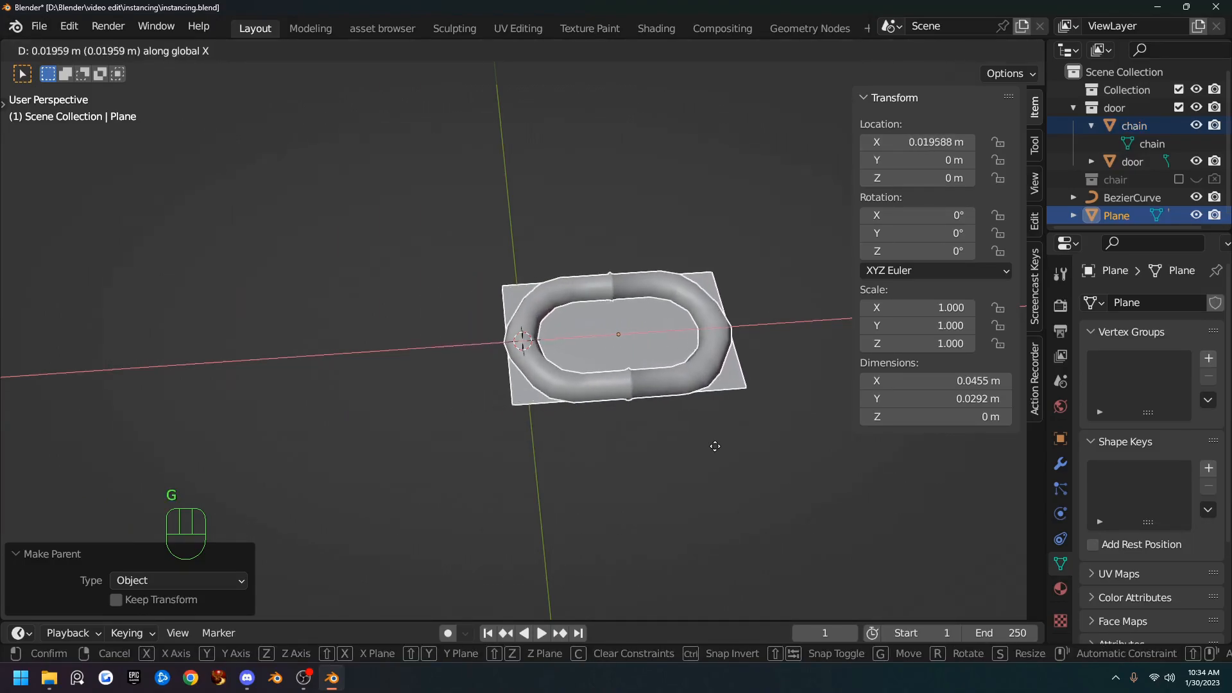
left_click(734, 448)
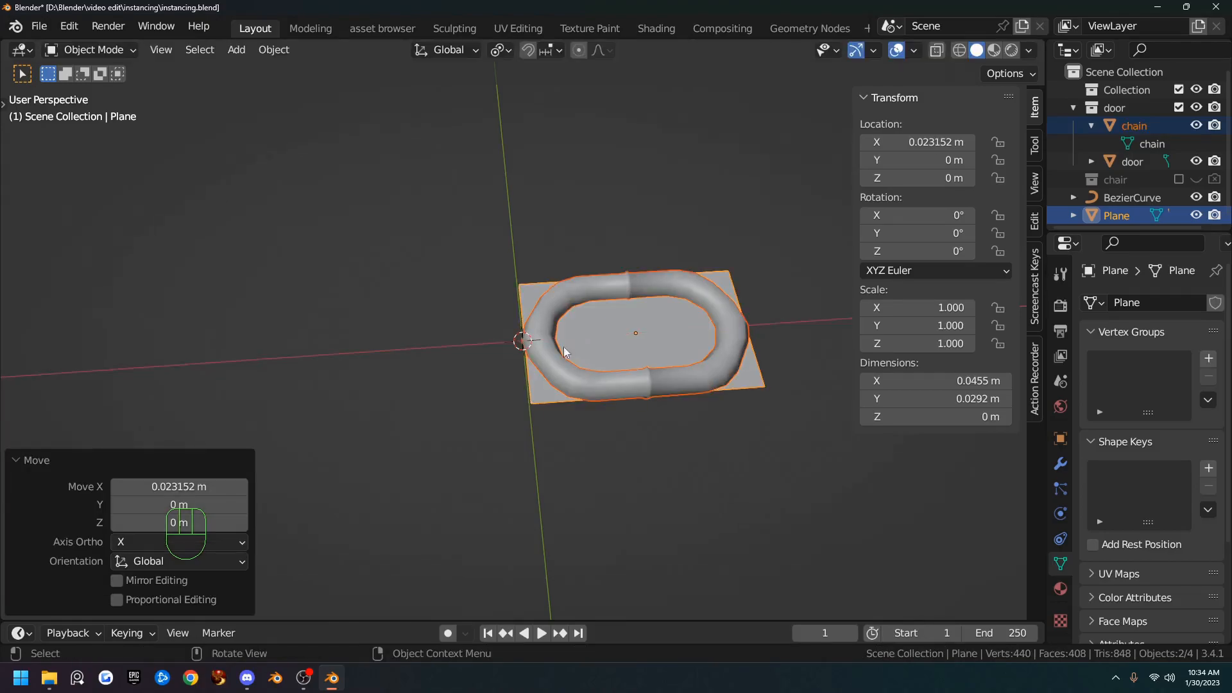
scroll(525, 344, "down", 1)
scroll(526, 344, "up", 3)
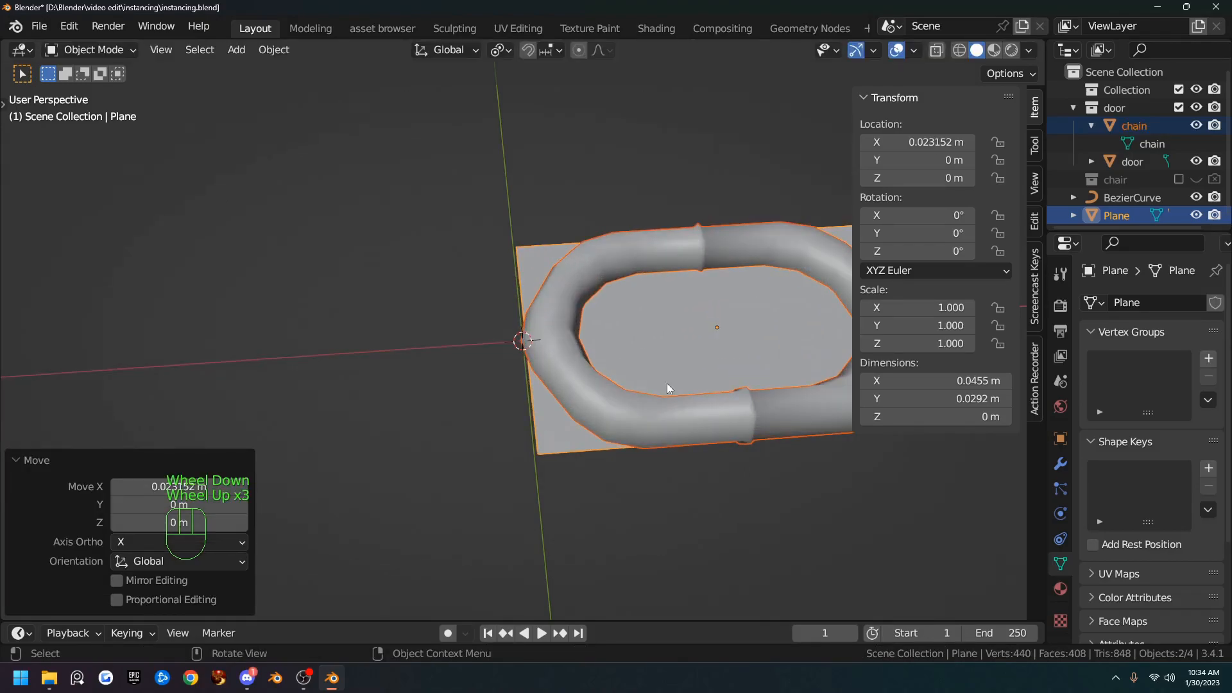
- Select the plane and the chain link in turn to compare their location values and origins
left_click(656, 312)
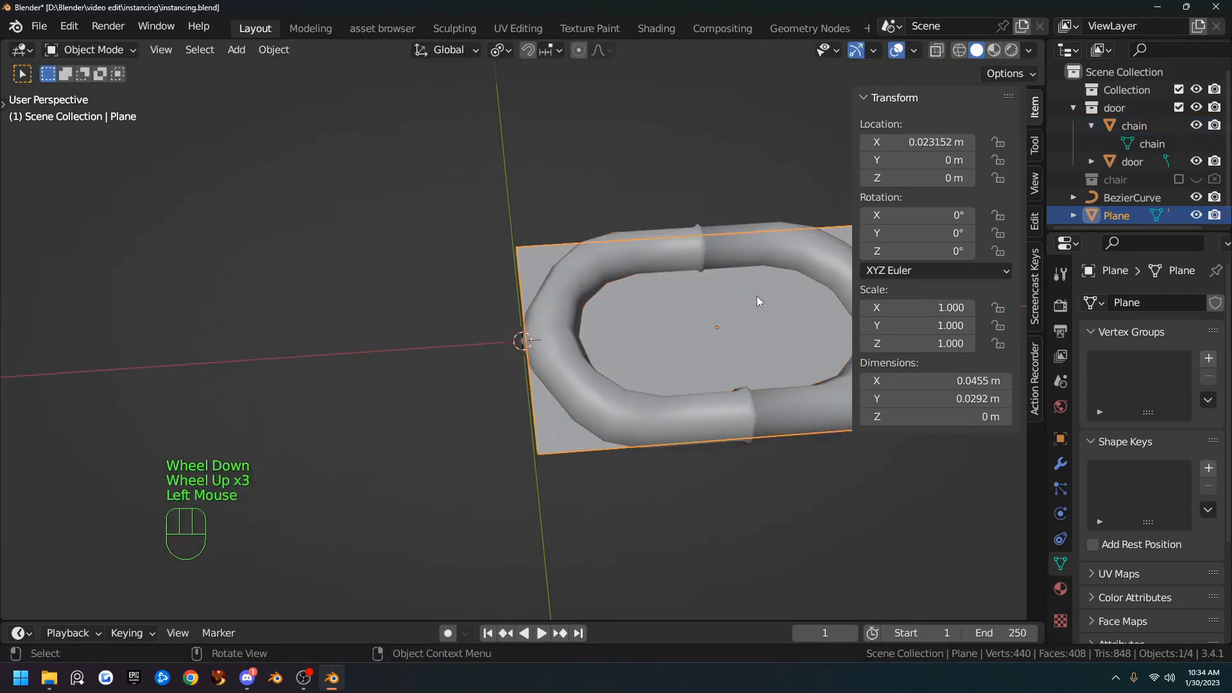
left_click(661, 245)
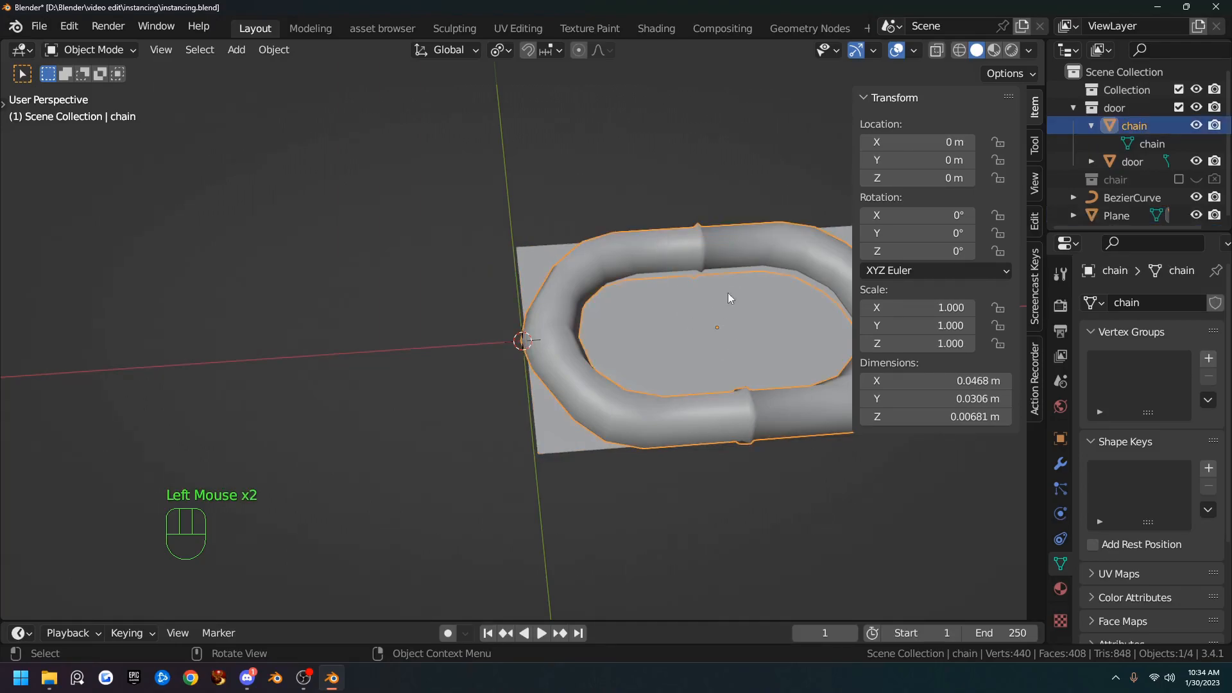
left_click(724, 357)
left_click(704, 417)
scroll(671, 395, "down", 4)
middle_click_drag(665, 402, 634, 443)
scroll(646, 412, "up", 1)
scroll(646, 412, "up", 1)
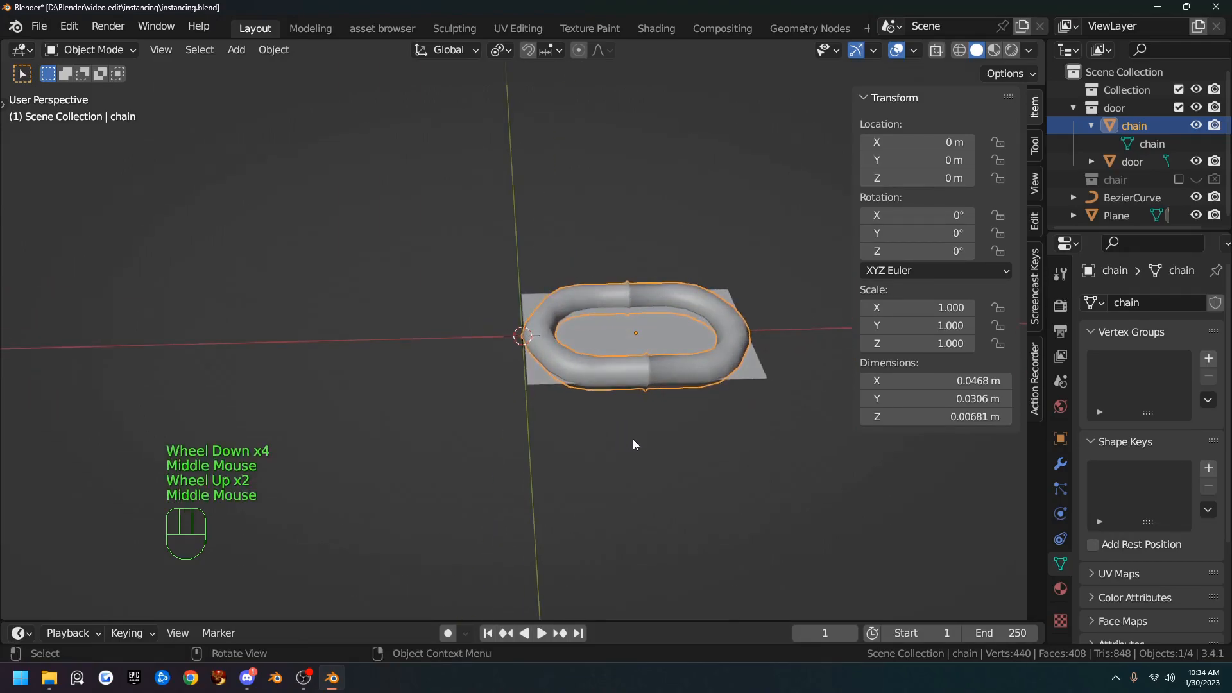
- Add a Plain Axes empty at the world origin, by the end of the chain link
key("shift+a")
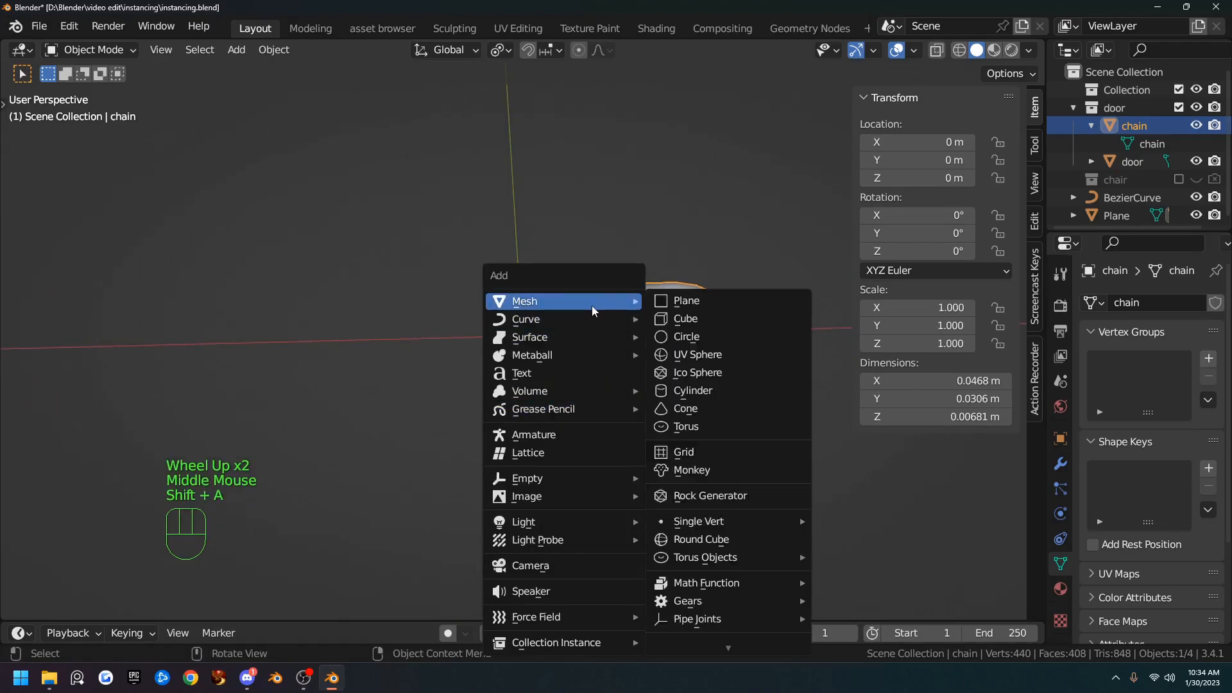
mouse_move(579, 478)
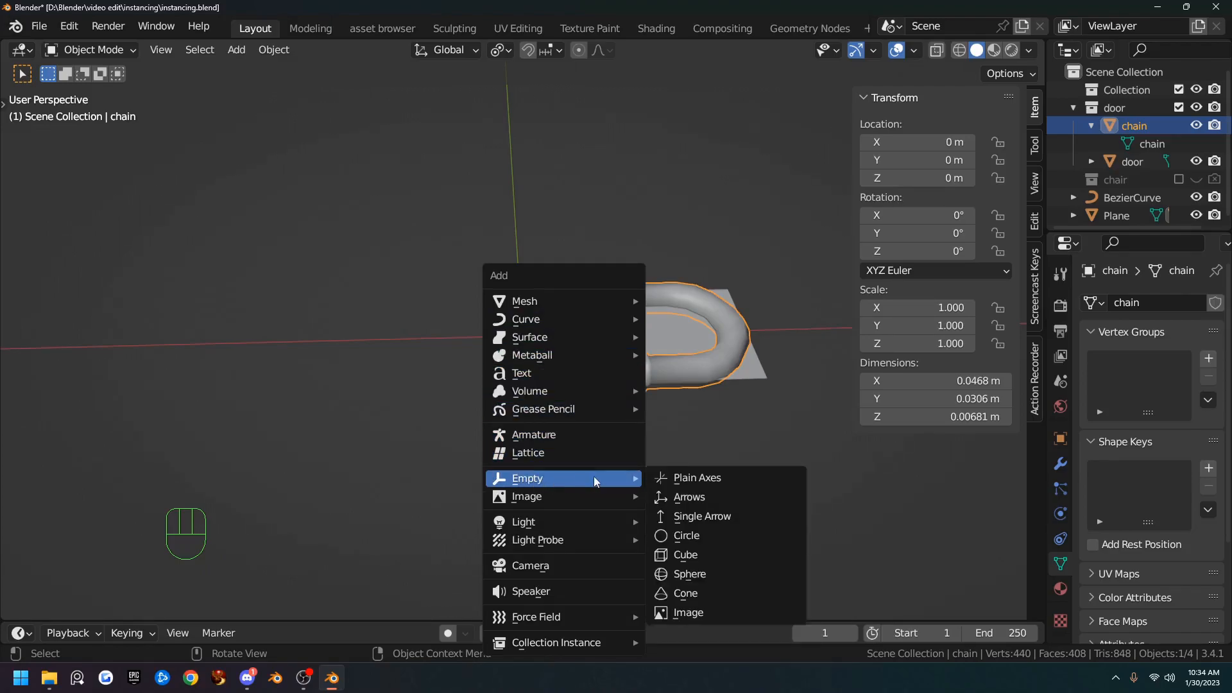
left_click(729, 480)
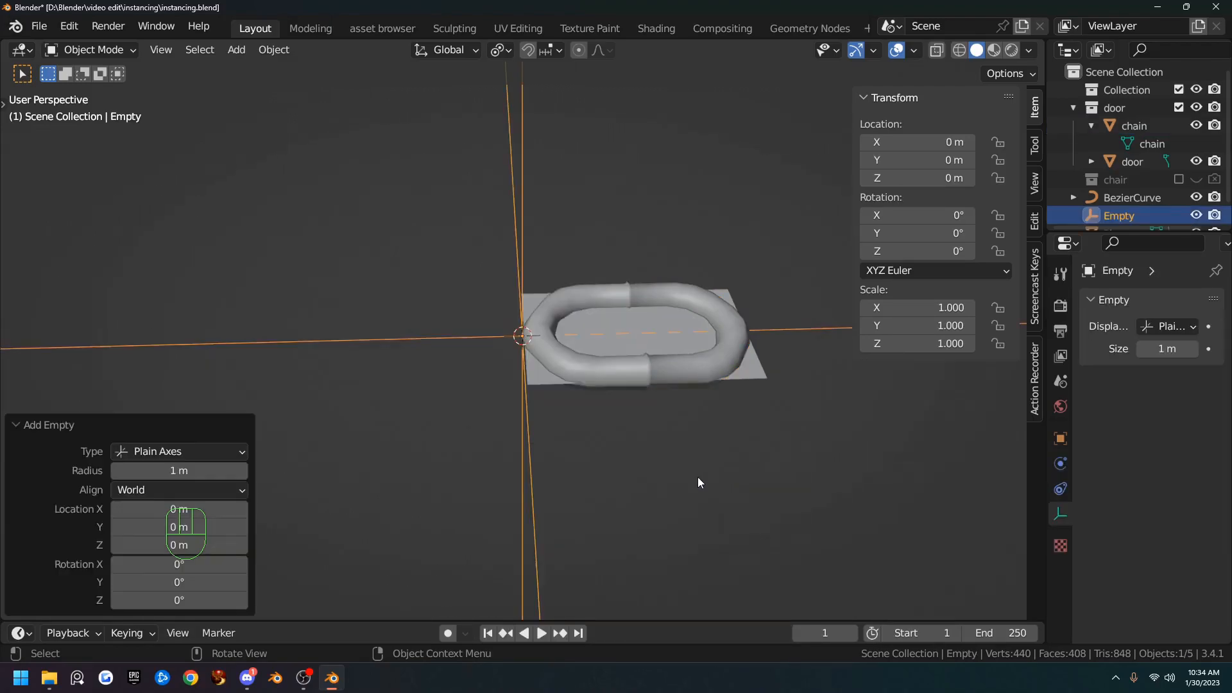
middle_click_drag(738, 466, 667, 403)
scroll(661, 400, "down", 1)
scroll(655, 398, "up", 1)
scroll(653, 397, "down", 1)
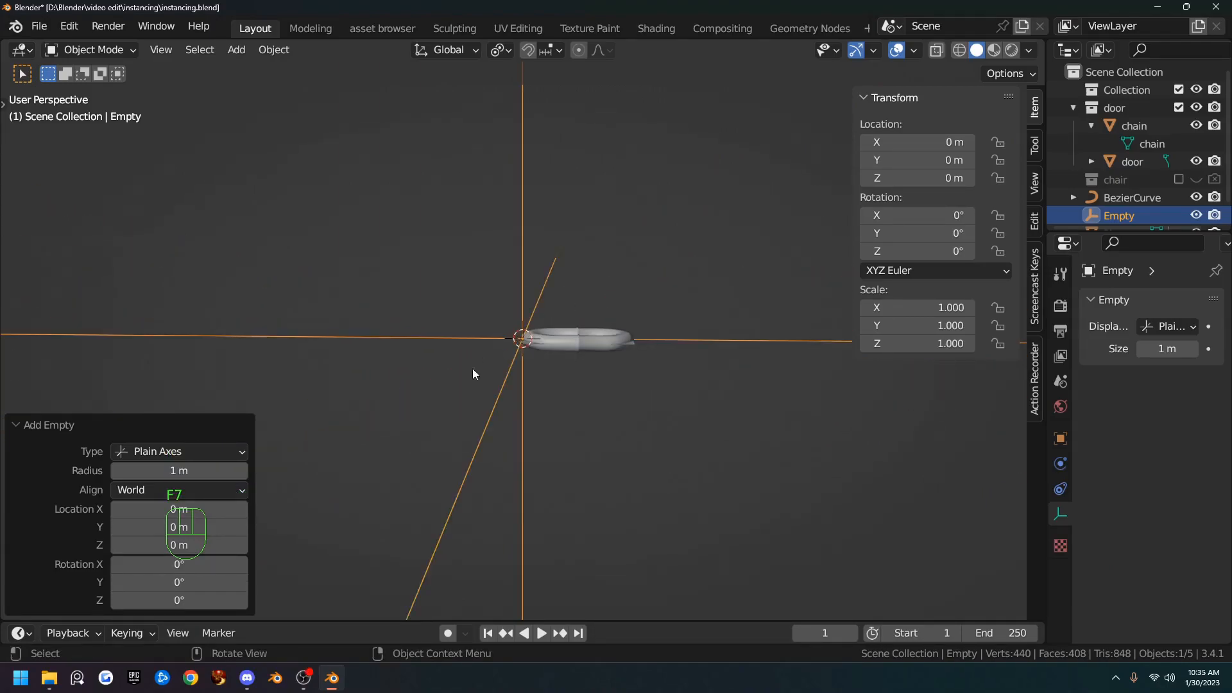
- Add an Array modifier to the plane under the chain link
middle_click_drag(613, 384, 556, 280)
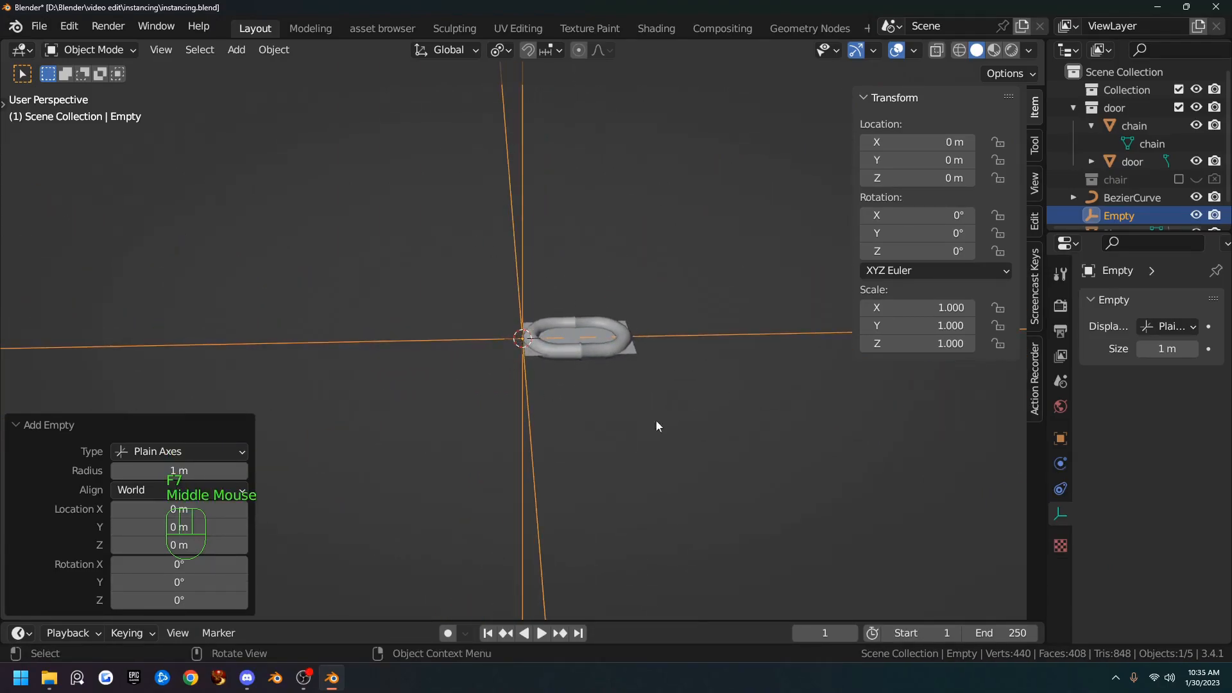
scroll(661, 394, "up", 1)
scroll(653, 385, "down", 1)
scroll(654, 385, "up", 4)
scroll(656, 415, "down", 2)
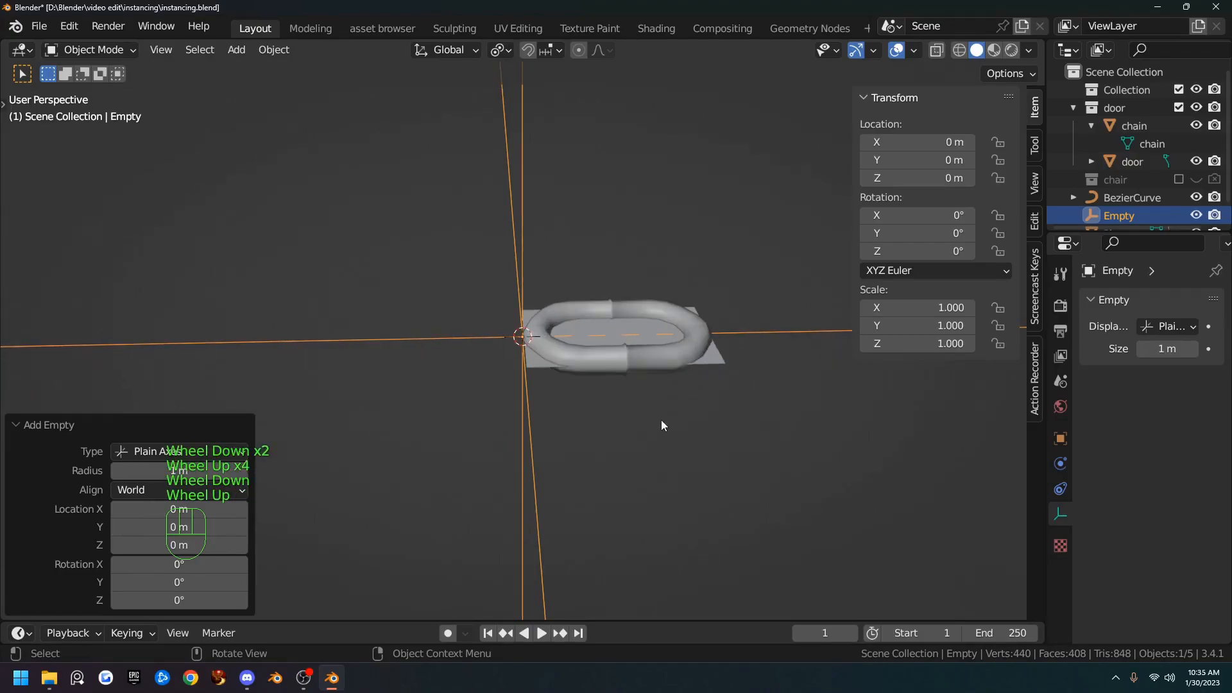
left_click(719, 362)
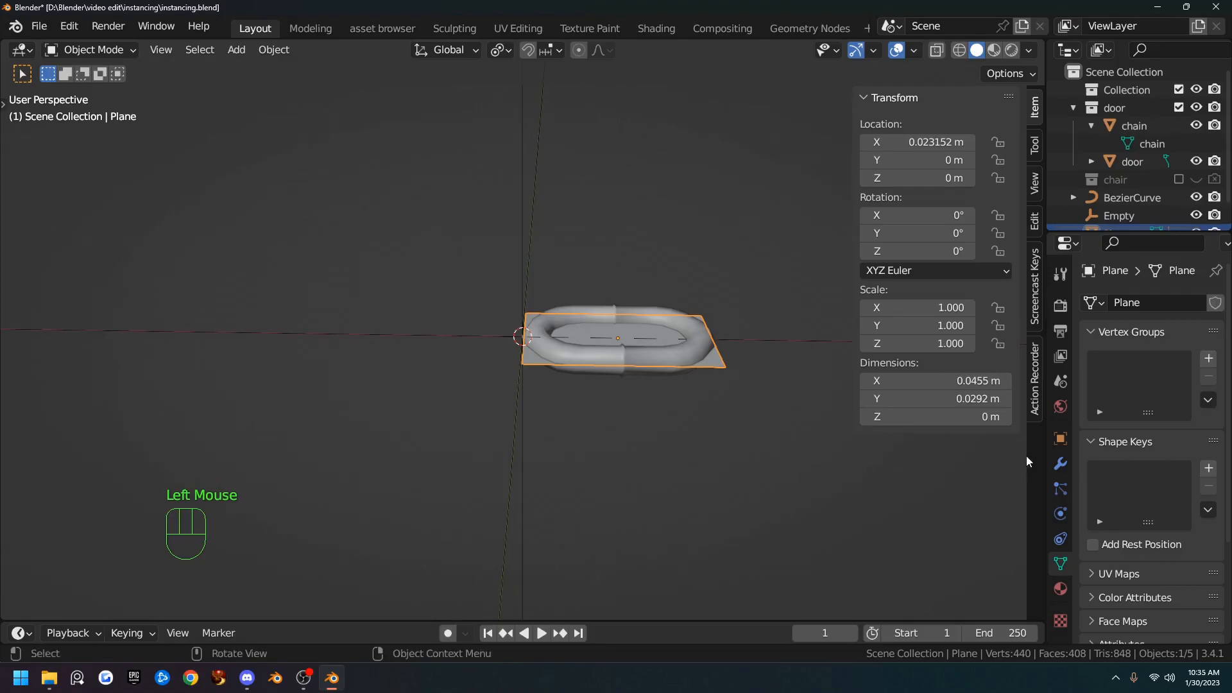
left_click(1060, 463)
left_click(1131, 304)
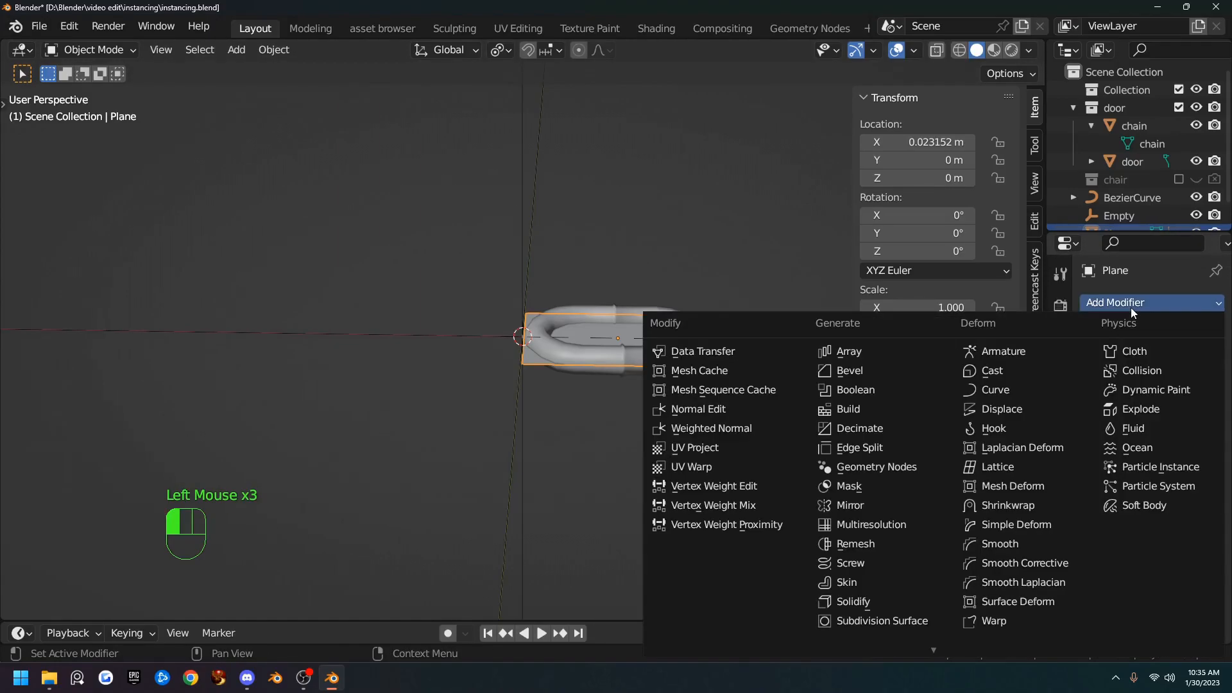
left_click(902, 350)
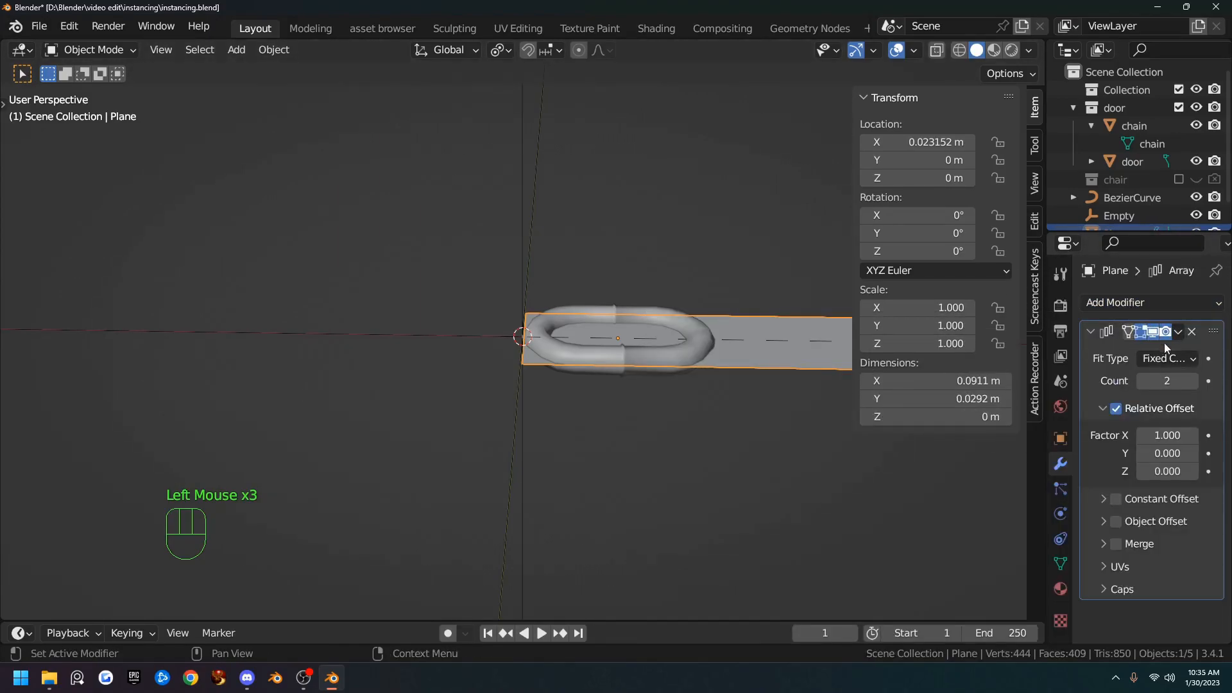
- Add a Curve modifier to the plane after its Array modifier
left_click(1176, 304)
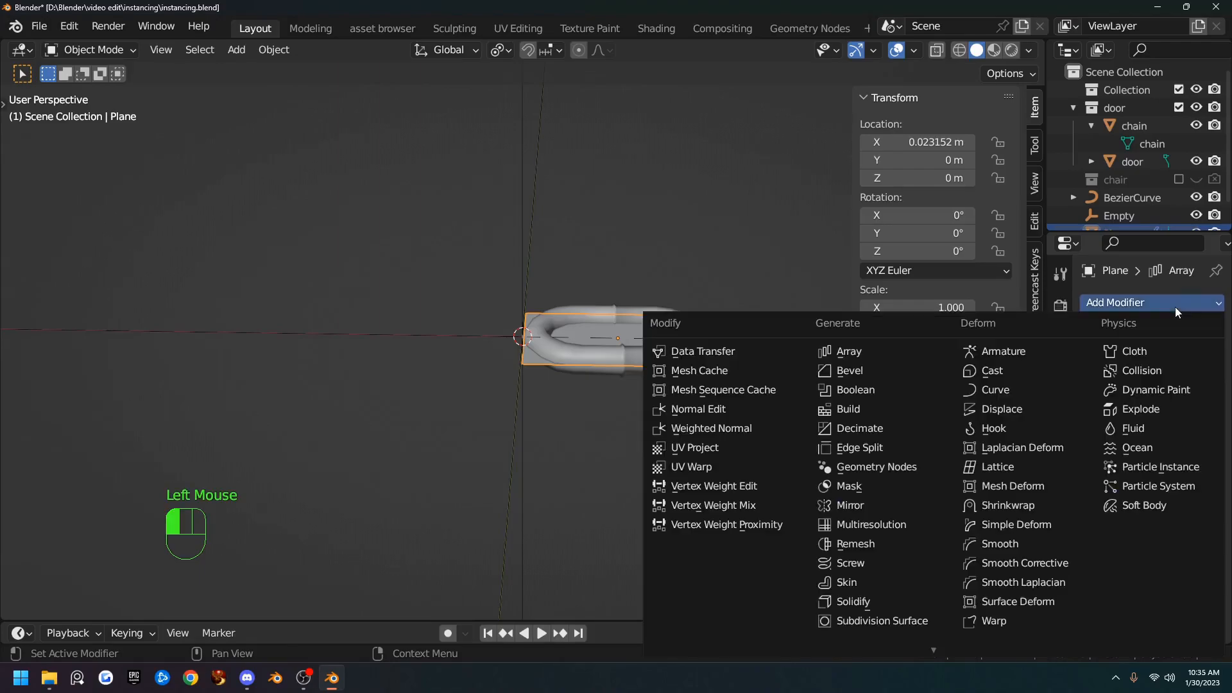
left_click(1010, 390)
key("F7")
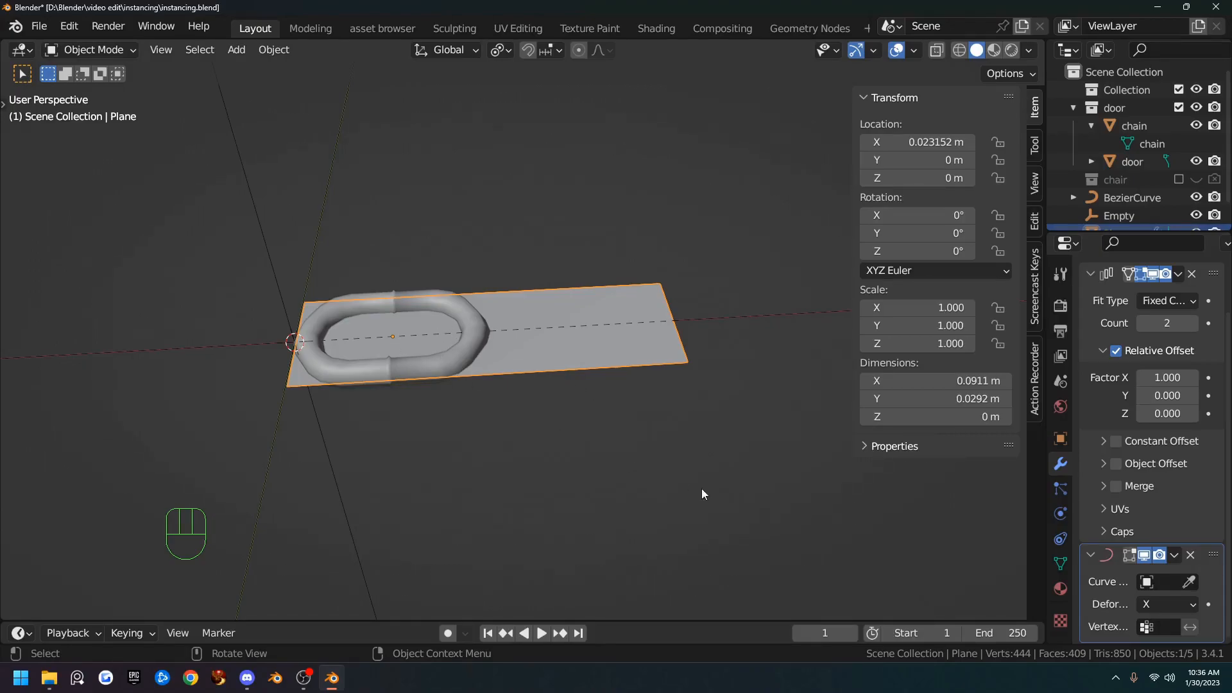
- Set the plane's object instancing to Faces so the chain link is instanced on each arrayed face
left_click(1061, 443)
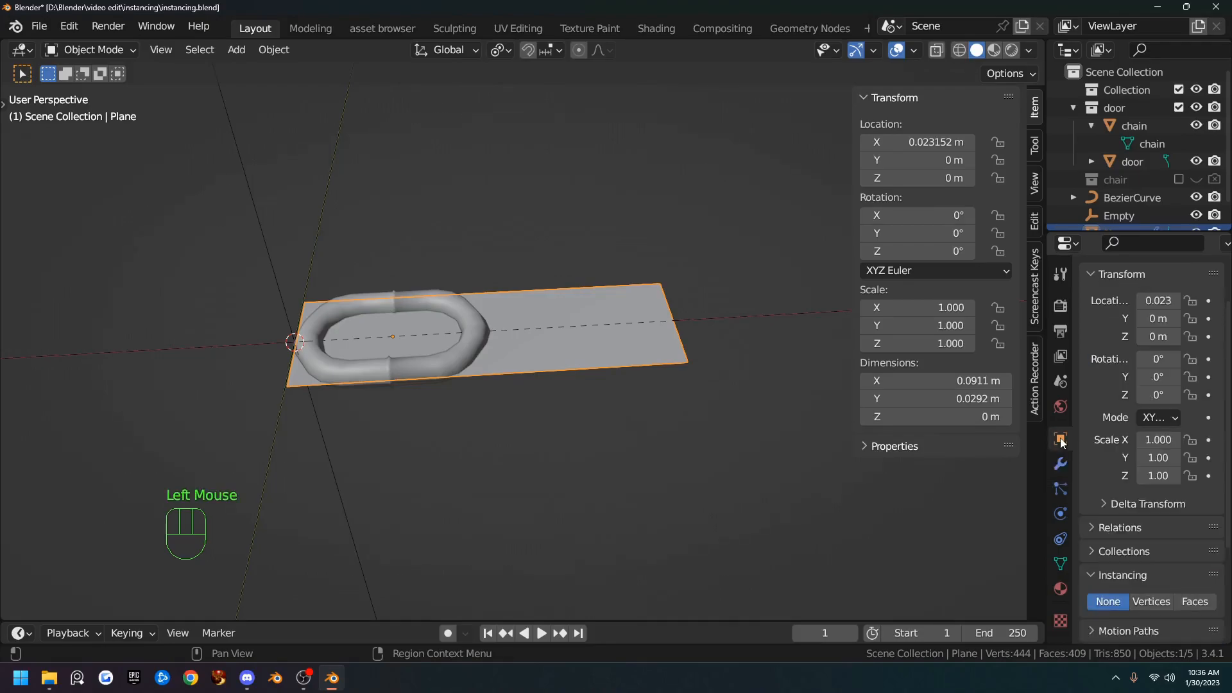
scroll(1101, 382, "up", 2)
scroll(1088, 449, "down", 1)
scroll(1090, 492, "down", 1)
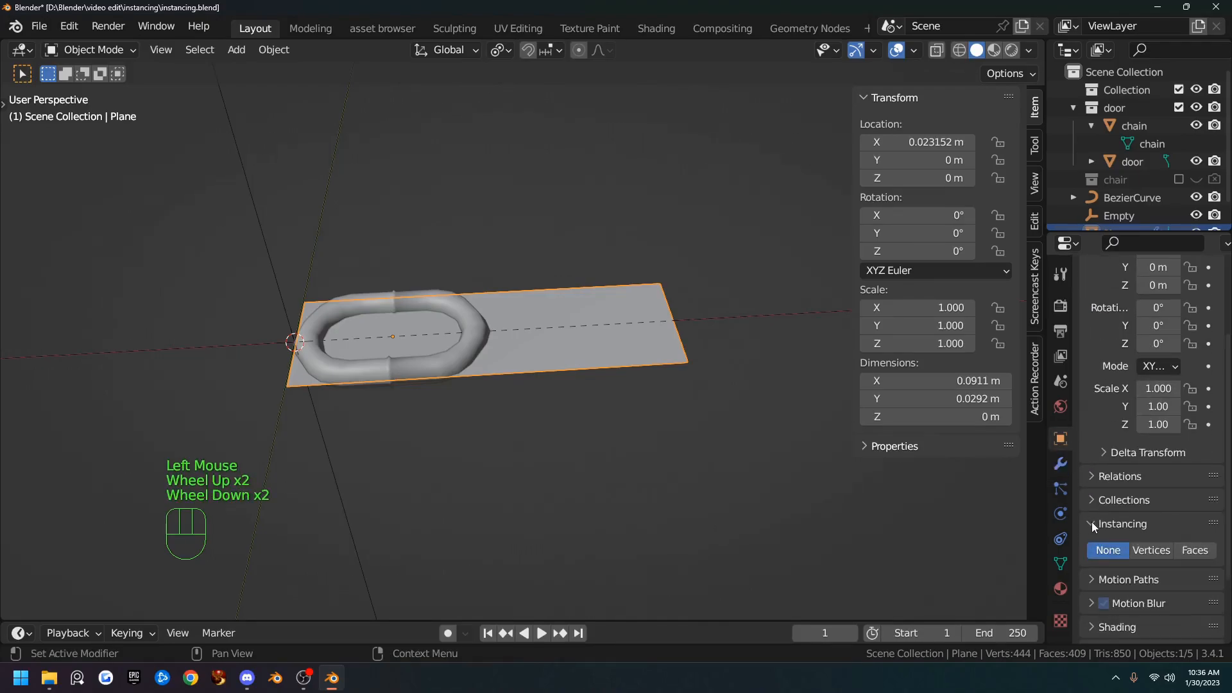
left_click(1095, 523)
left_click(1100, 526)
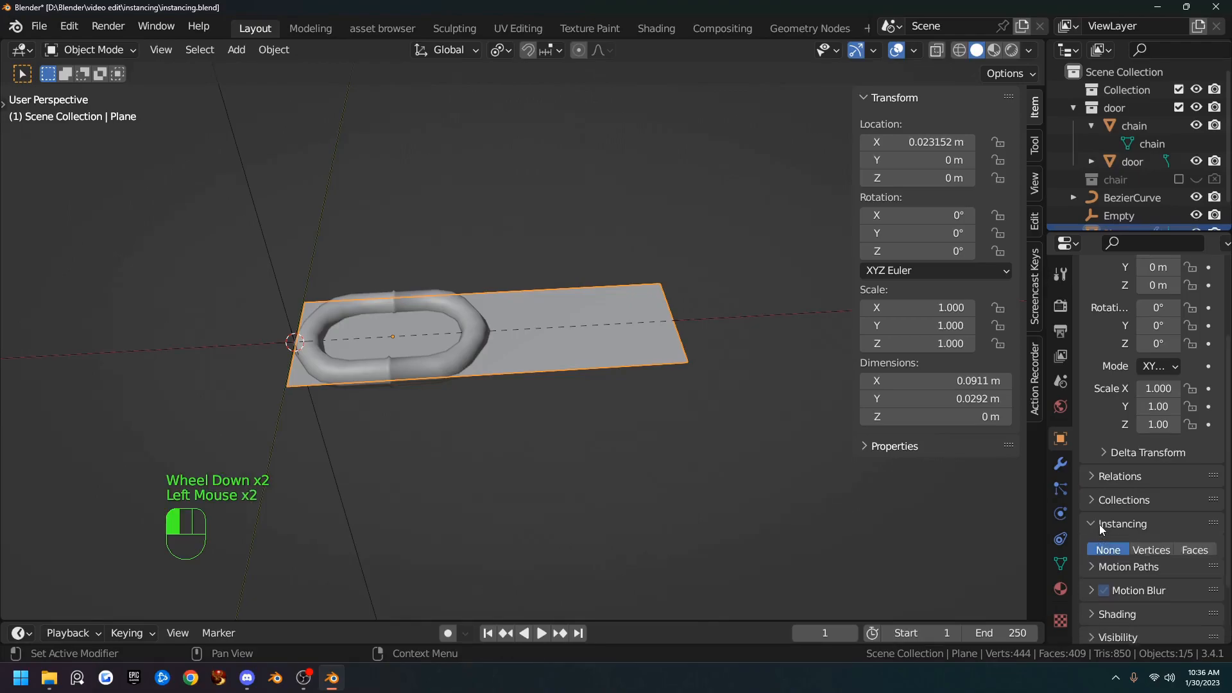
scroll(1097, 513, "down", 3)
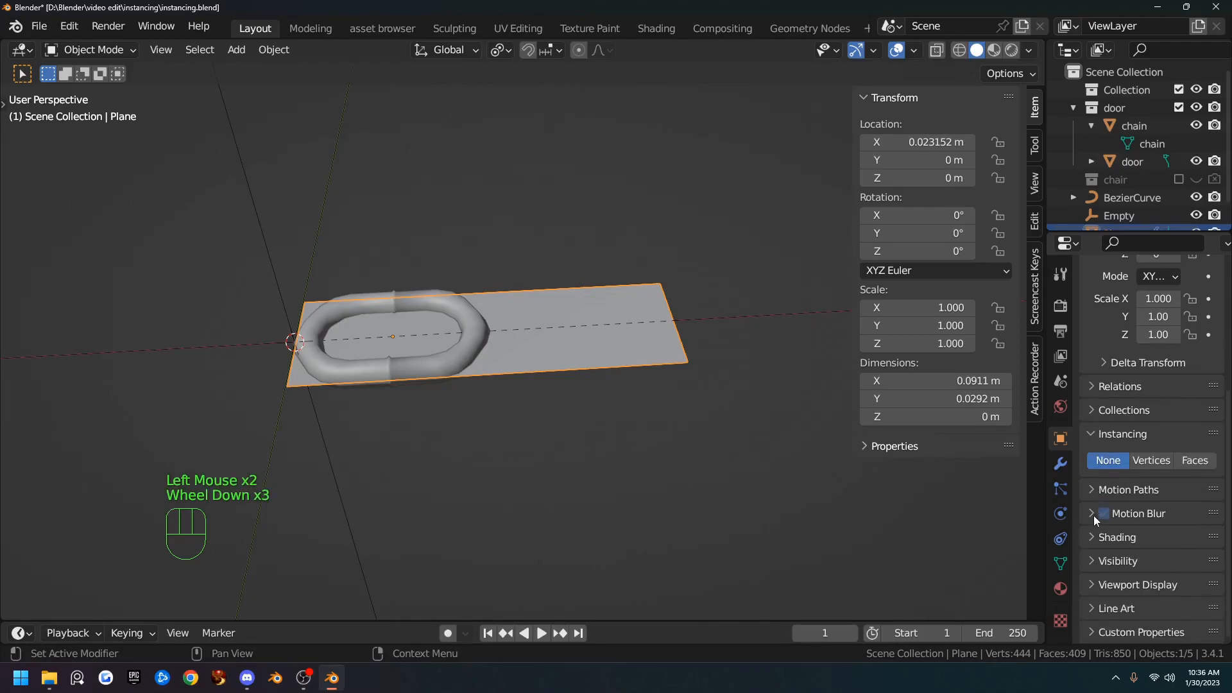
left_click(1191, 461)
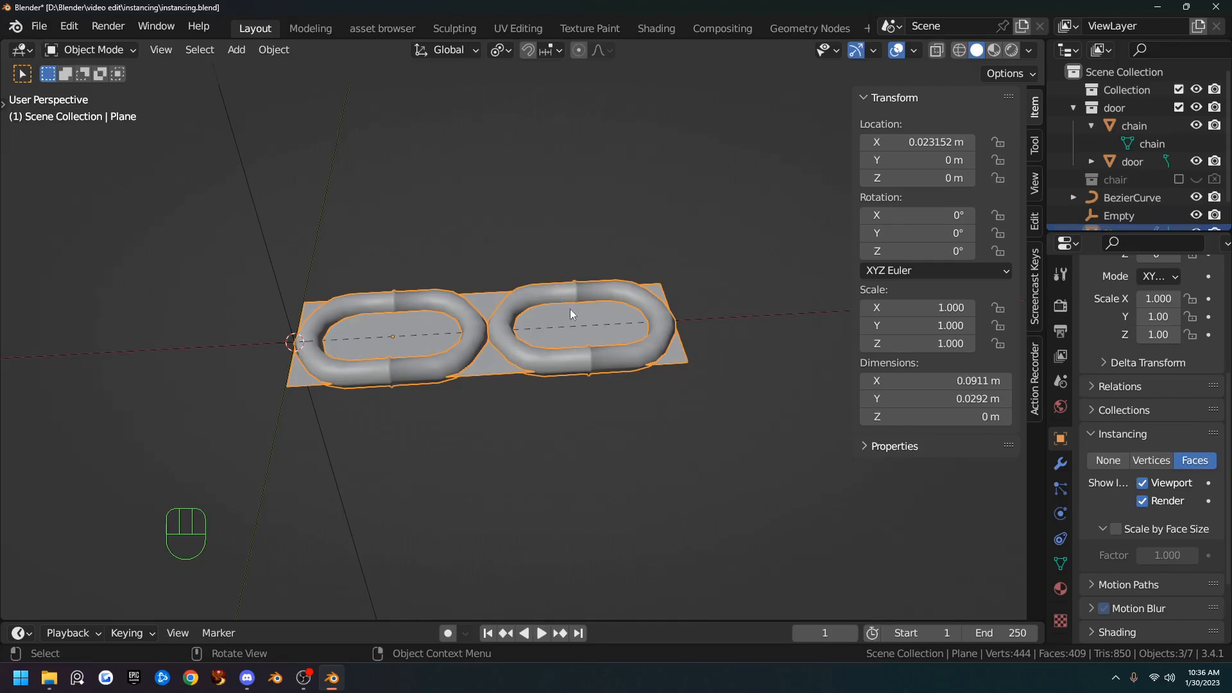
- Set the plane's Array modifier count to 6
scroll(503, 350, "down", 3)
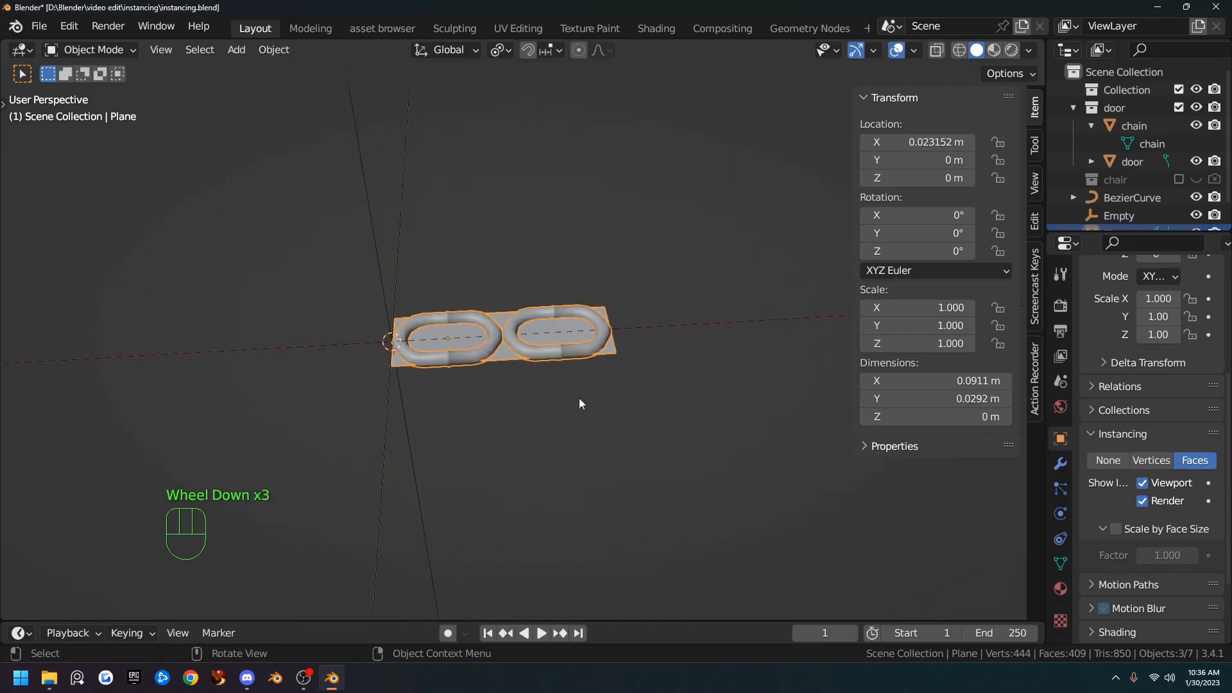
scroll(565, 394, "up", 1)
scroll(571, 391, "down", 1)
scroll(577, 388, "up", 1)
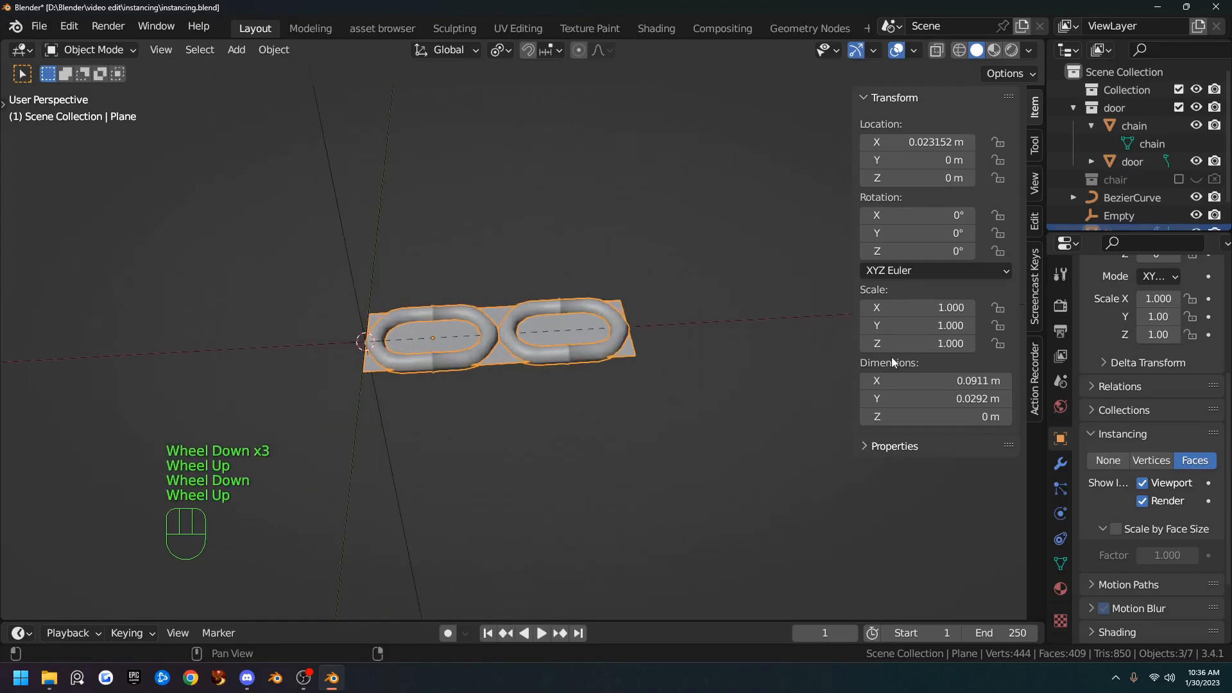
left_click(1061, 468)
left_click_drag(1167, 323, 1194, 324)
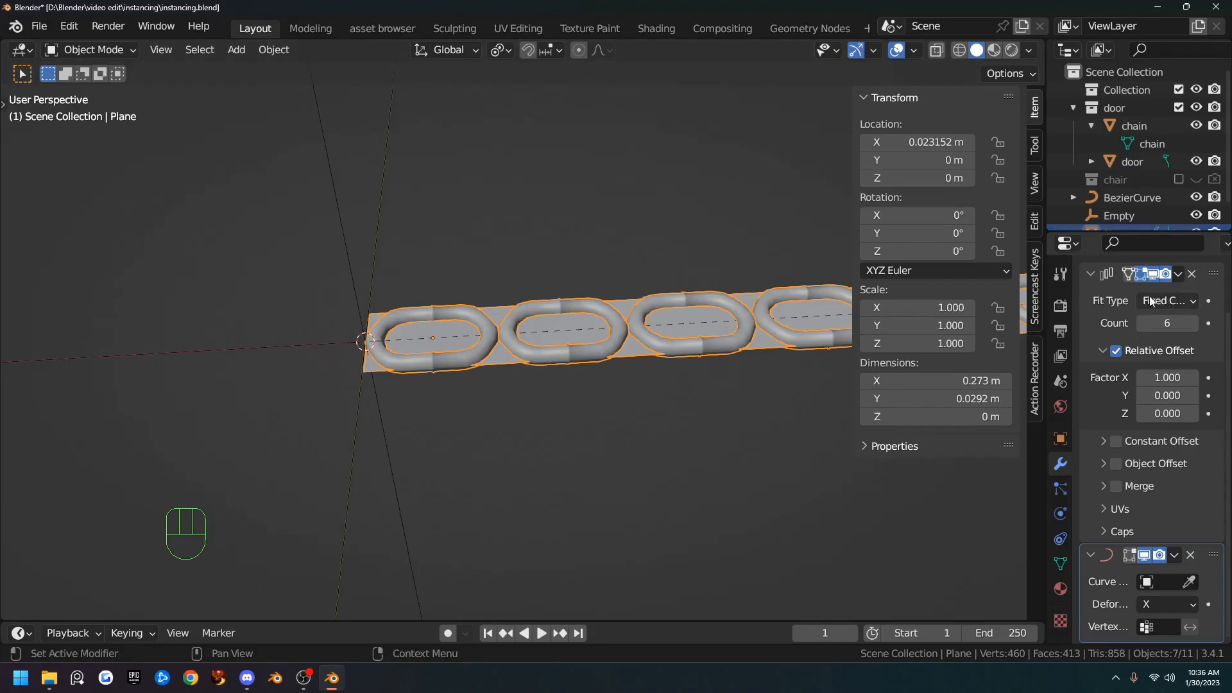
- Enable Object Offset in the Array modifier and use the Empty at the origin as its offset object
left_click(1104, 464)
left_click(1118, 464)
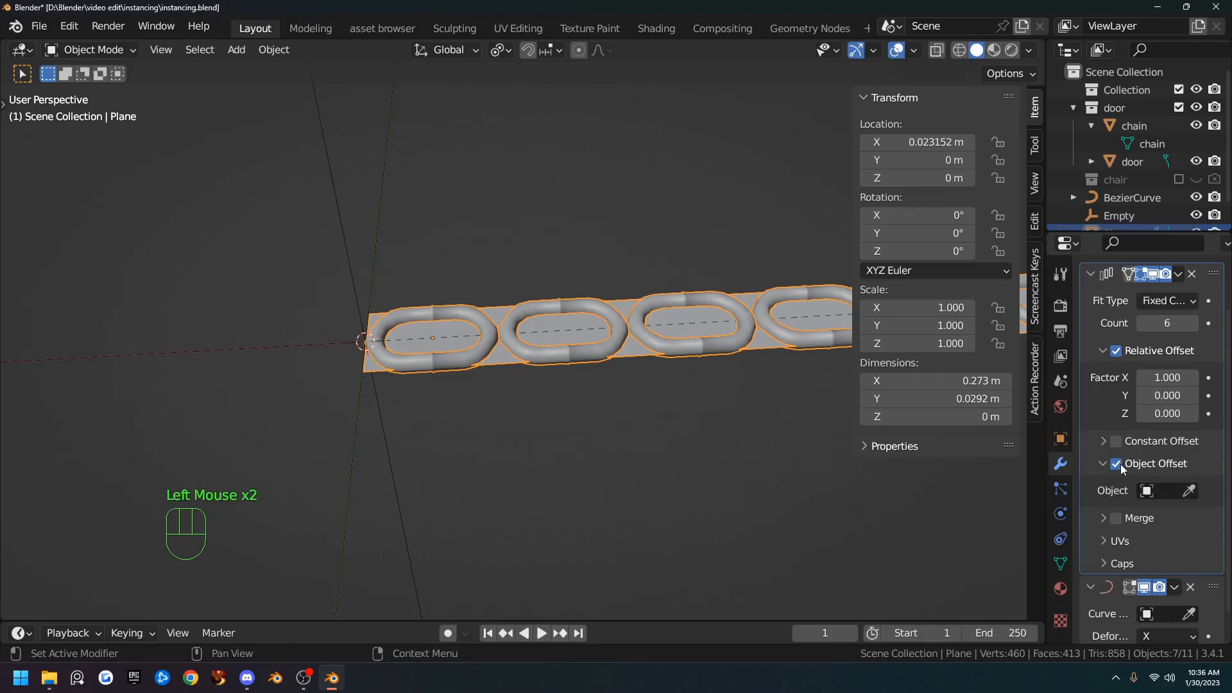
left_click(1189, 491)
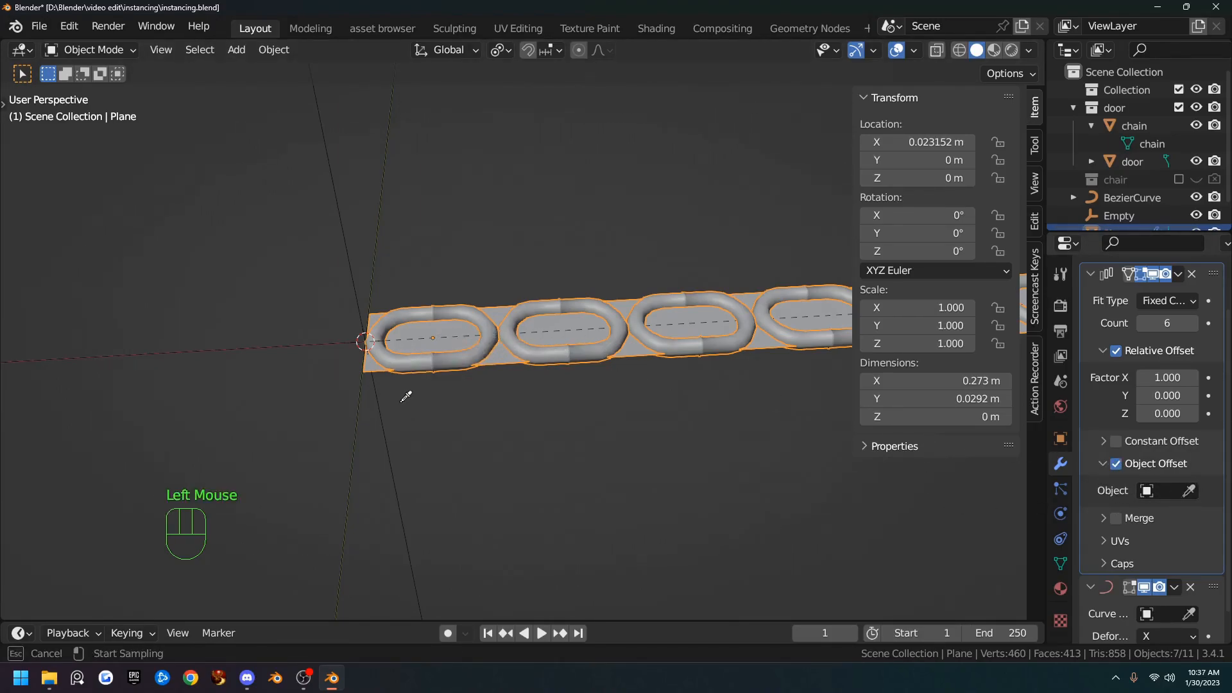
left_click(384, 424)
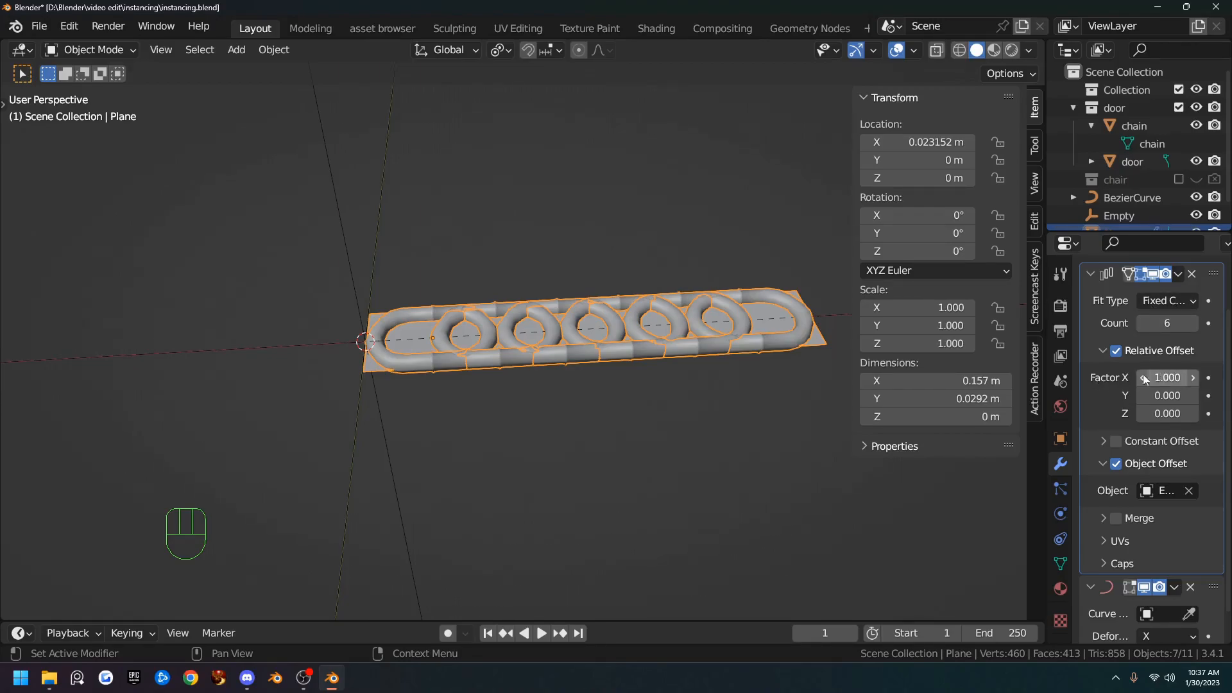
- Set the Array modifier's relative offset X factor to 1.230 so the chain links sit inside each other
mouse_move(1174, 378)
left_mouse_down("shift")
mouse_move(1224, 379)
mouse_move(1167, 379)
left_mouse_up("shift")
scroll(582, 341, "up", 4)
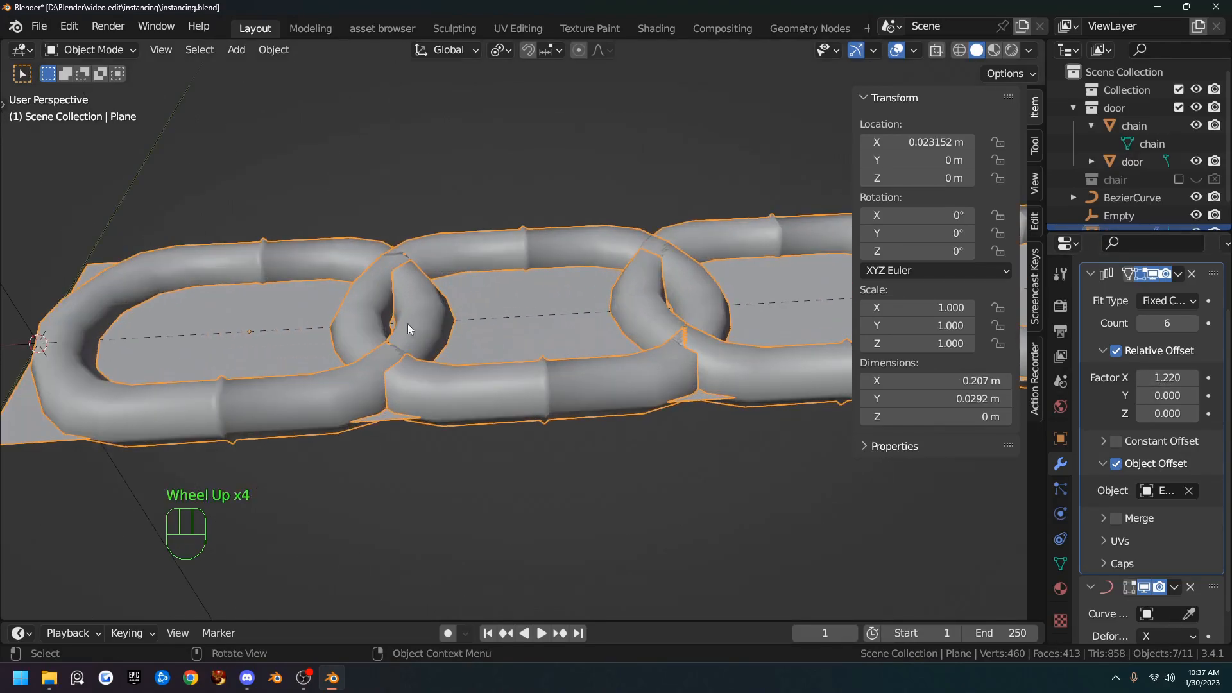
scroll(417, 333, "up", 1)
middle_click_drag(418, 333, 529, 328)
left_click_drag(1167, 377, 1173, 377, "shift")
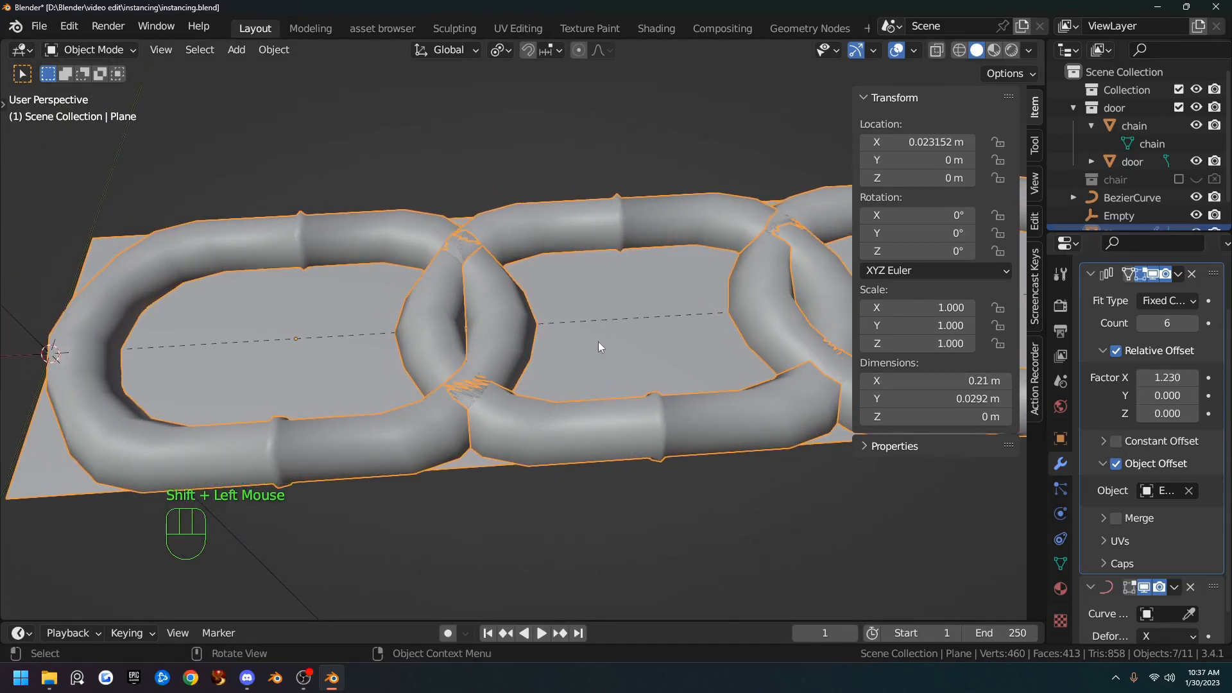
- Rotate the Empty about 124° around the global X axis to twist the successive chain links
scroll(607, 344, "down", 1)
scroll(557, 352, "up", 1)
scroll(556, 352, "down", 5)
left_click(334, 256)
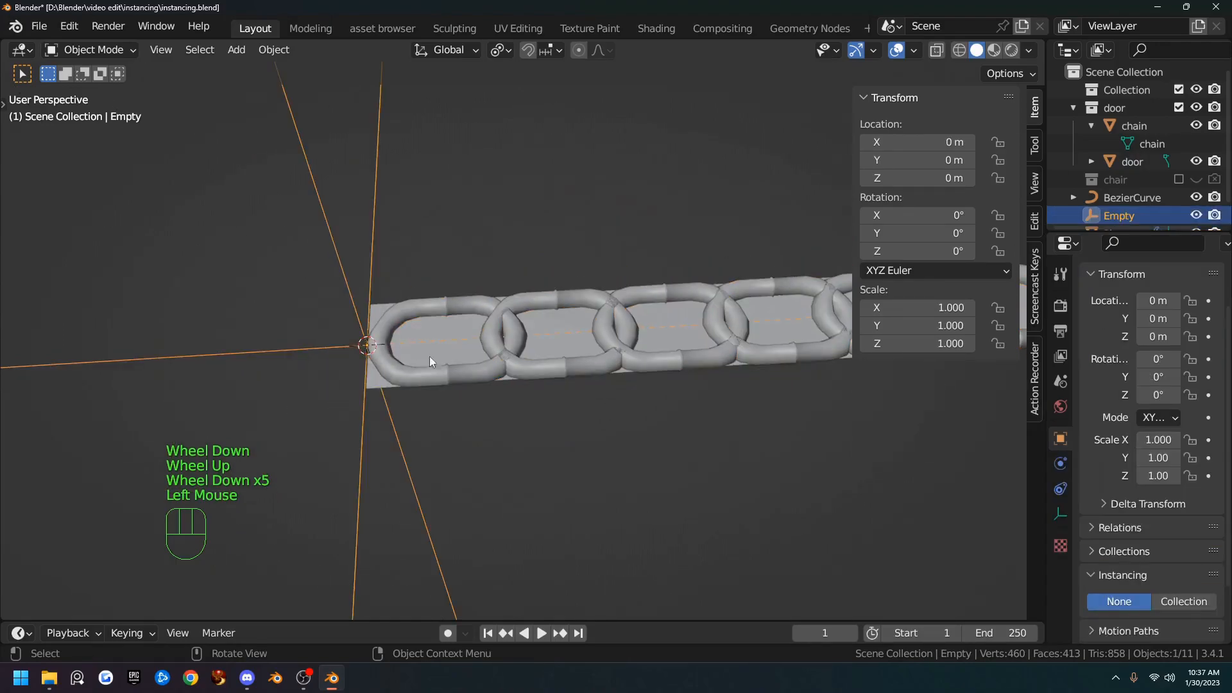
key("r")
key("x")
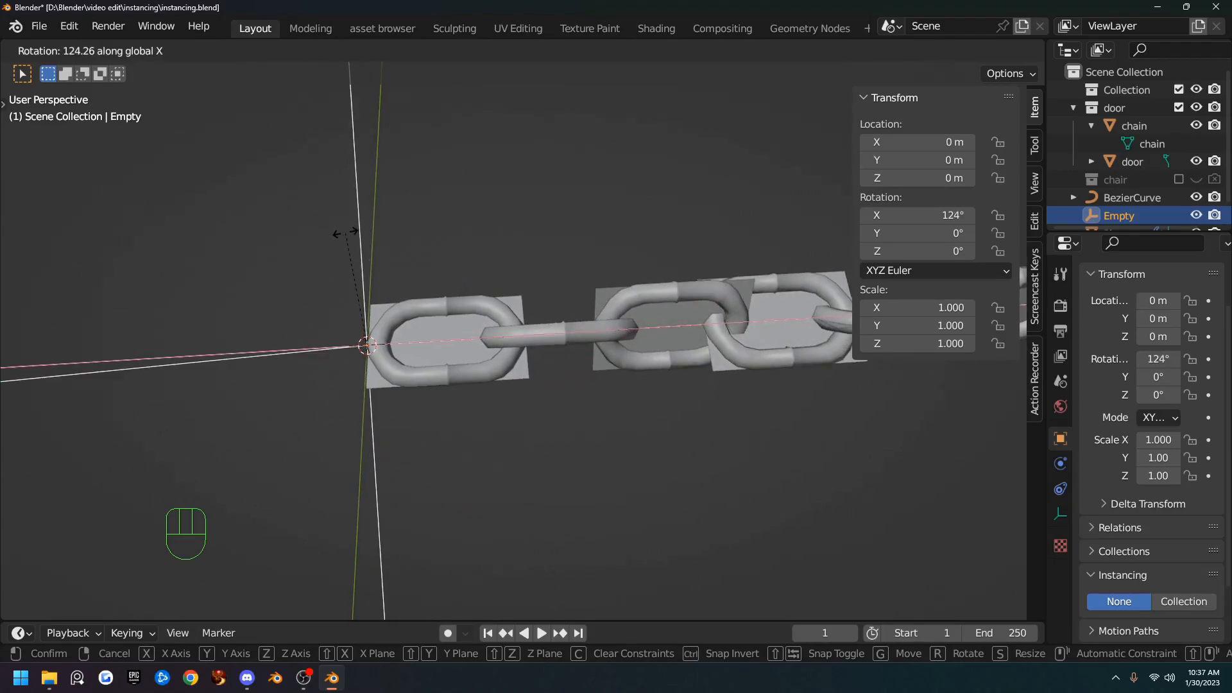
left_click(611, 357)
- Examine how the twisted chain links interlock along the array
scroll(648, 372, "down", 1)
scroll(700, 388, "up", 1)
scroll(706, 387, "down", 2)
middle_click_drag(709, 387, 629, 293)
scroll(745, 341, "down", 1)
scroll(713, 334, "up", 3)
scroll(1095, 365, "up", 1)
scroll(1092, 364, "down", 1)
scroll(1092, 363, "up", 2)
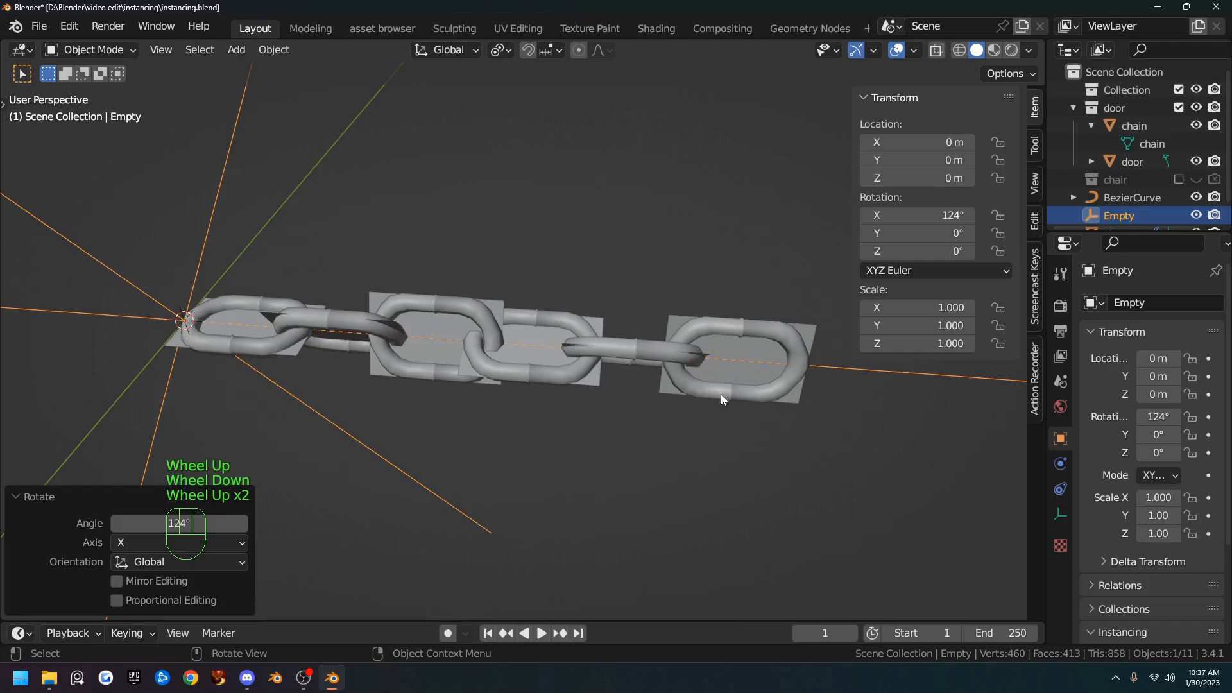
- Select the chain's plane, widen the modifier settings area, and change the Array modifier's fit type to Fit Curve
left_click(670, 387)
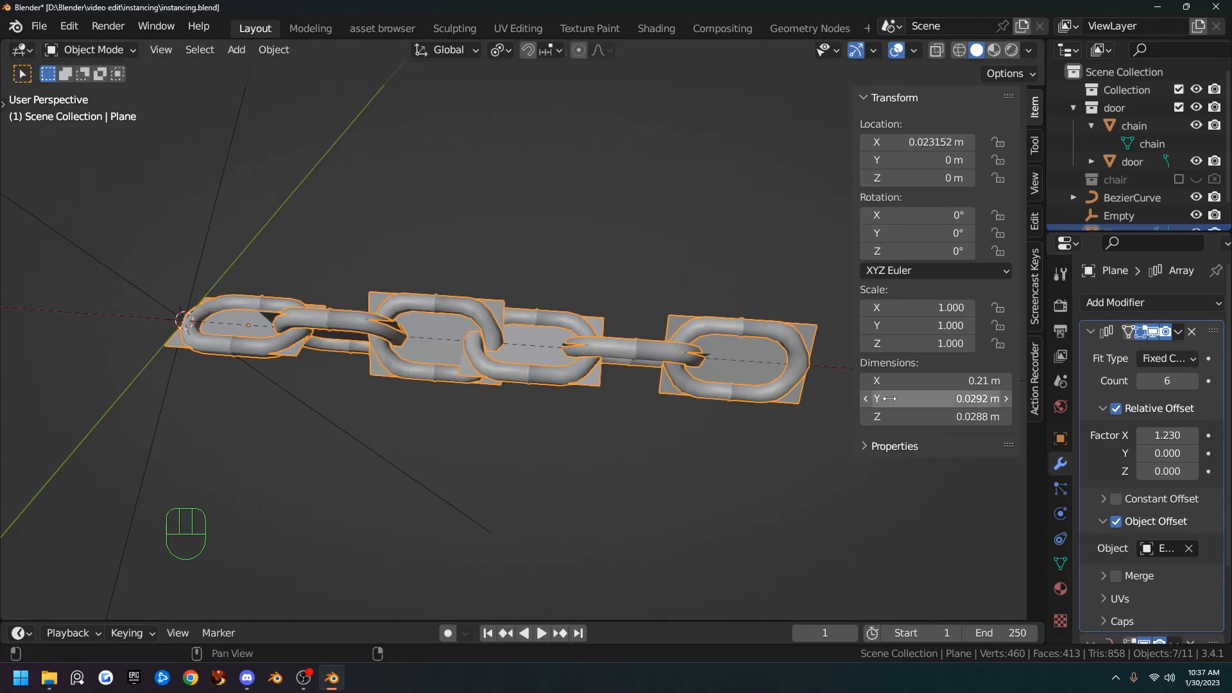
key("n")
left_click_drag(1045, 308, 922, 311)
left_click(1134, 360)
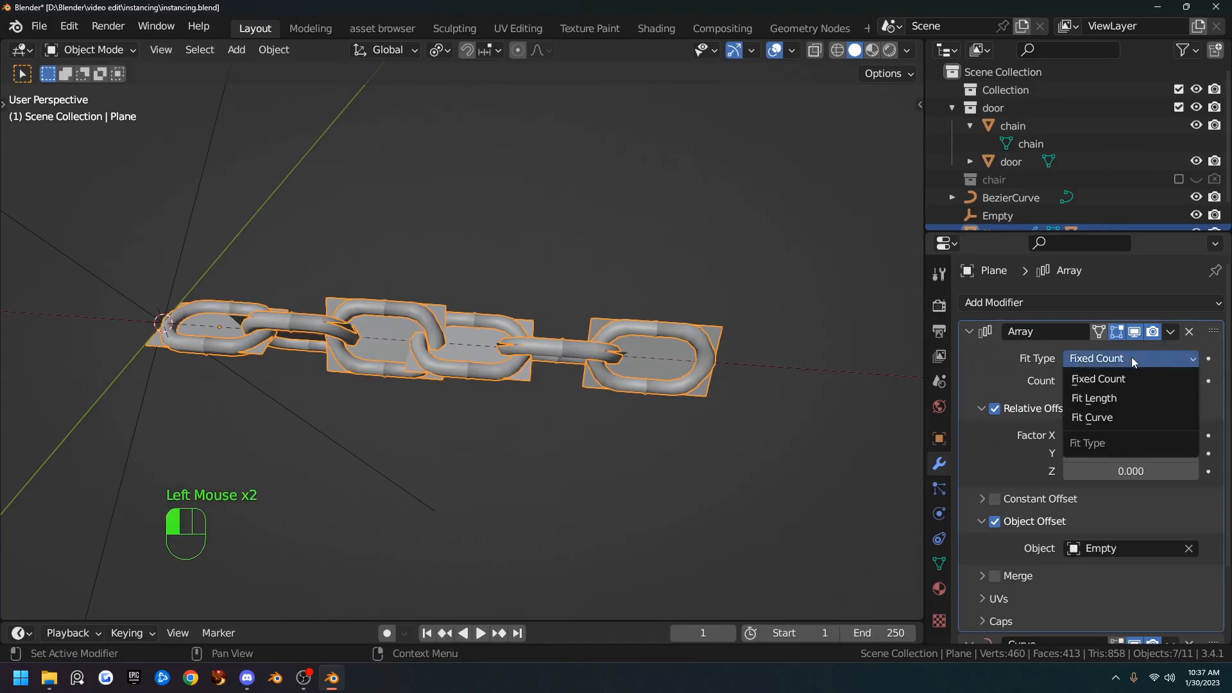
left_click(1106, 418)
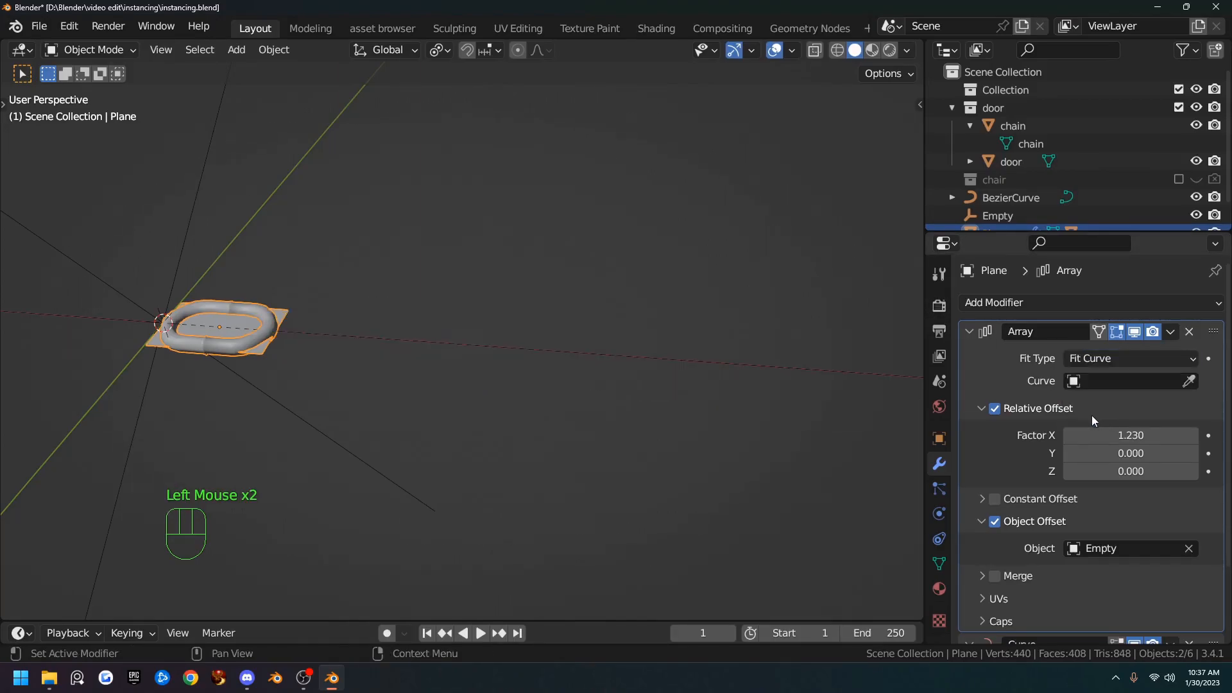
- Assign the BezierCurve in front of the doors as the Array modifier's fit curve
scroll(704, 326, "down", 4)
scroll(615, 340, "down", 8)
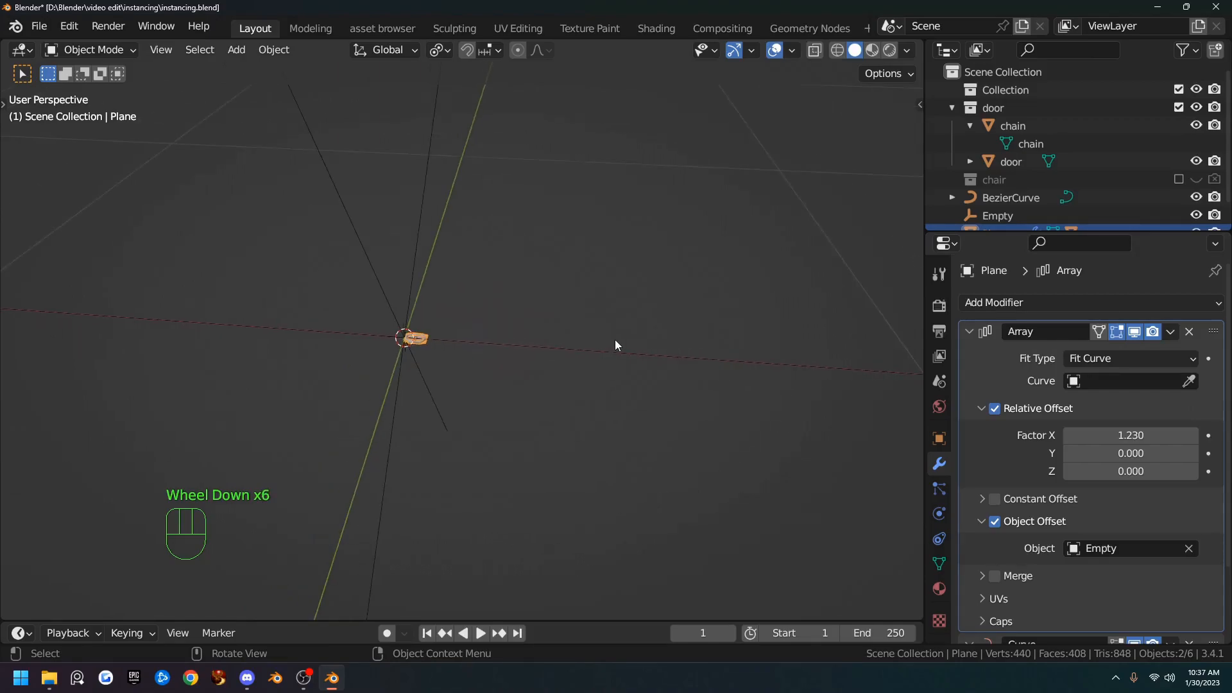
middle_click_drag(645, 340, 580, 310, "shift")
scroll(606, 309, "up", 2)
scroll(584, 301, "up", 3)
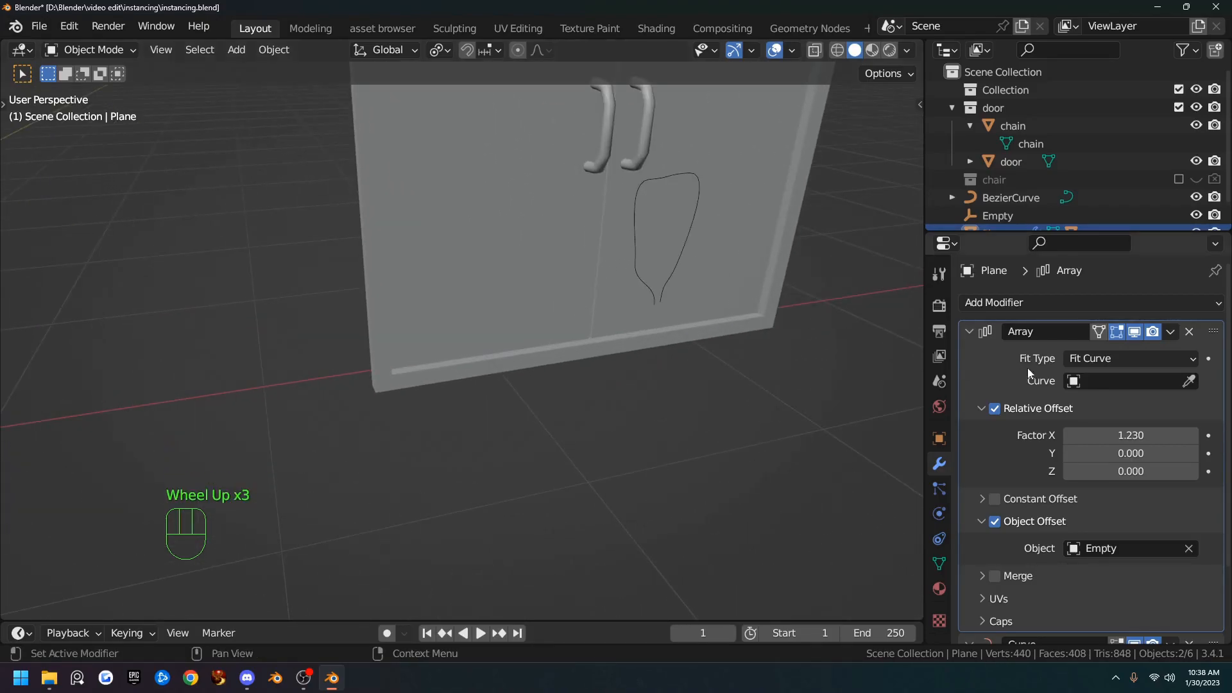
left_click(1190, 381)
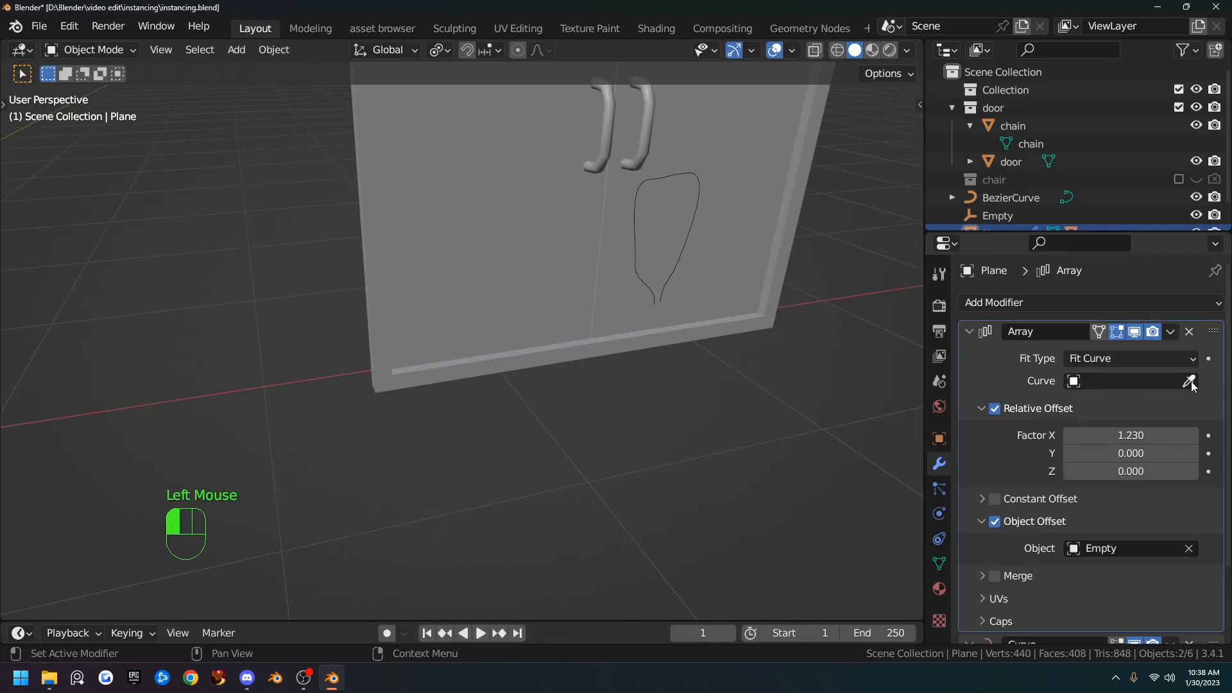
left_click(639, 218)
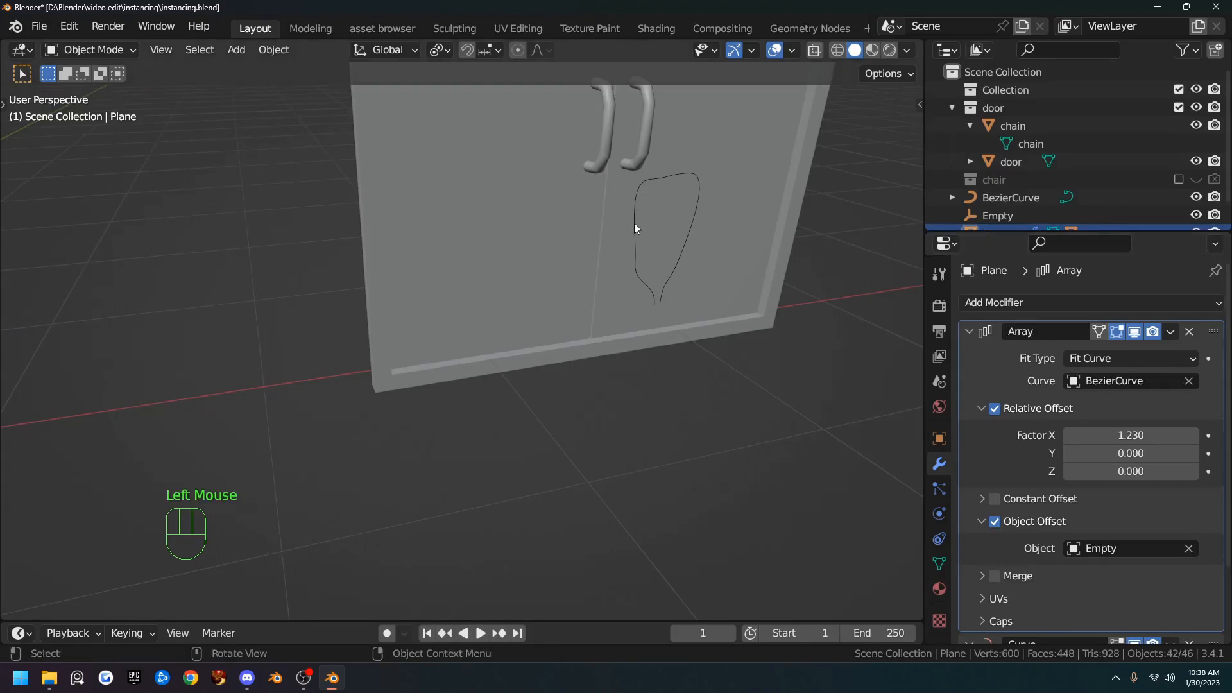
- Assign the BezierCurve as the Curve modifier's curve object so the chain follows its shape
scroll(552, 333, "down", 5)
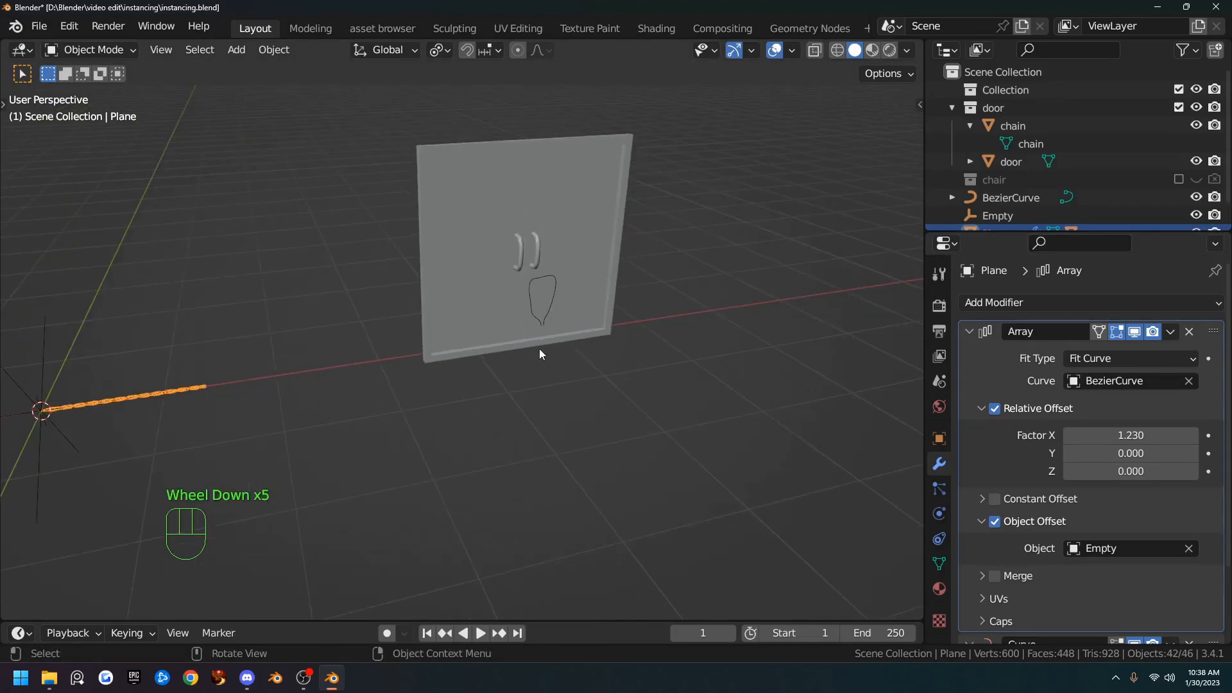
middle_click_drag(340, 369, 674, 331, "shift")
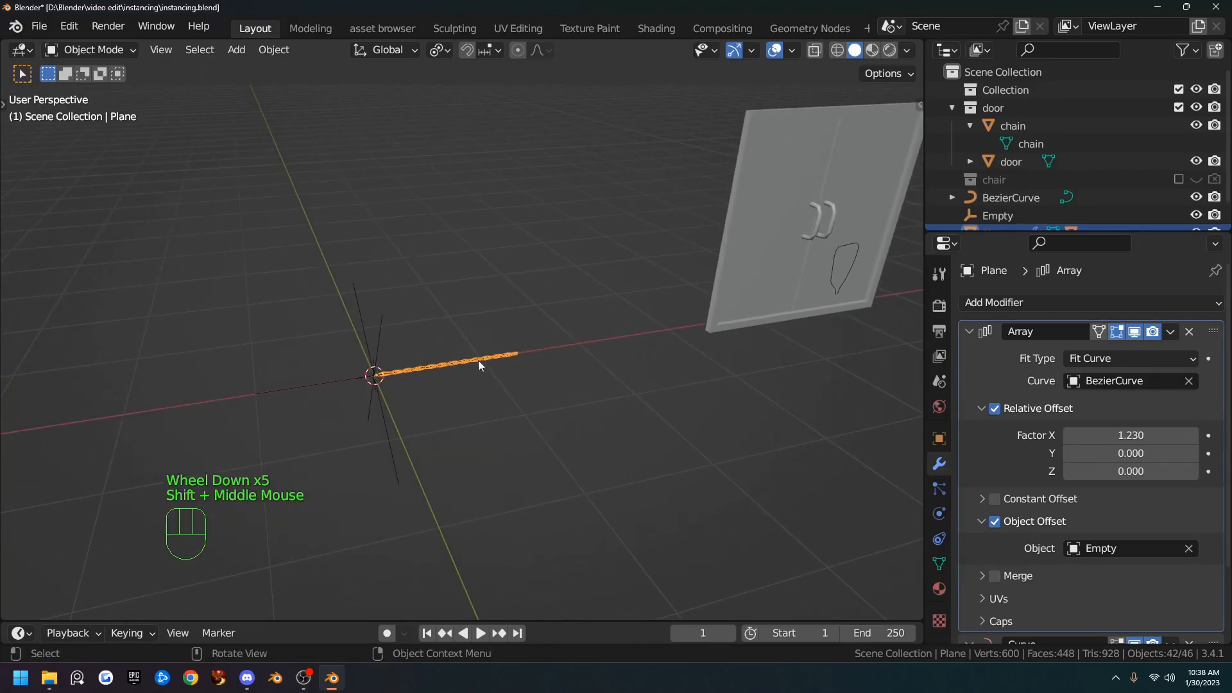
scroll(1034, 436, "down", 1)
scroll(1027, 443, "up", 1)
scroll(1015, 457, "down", 5)
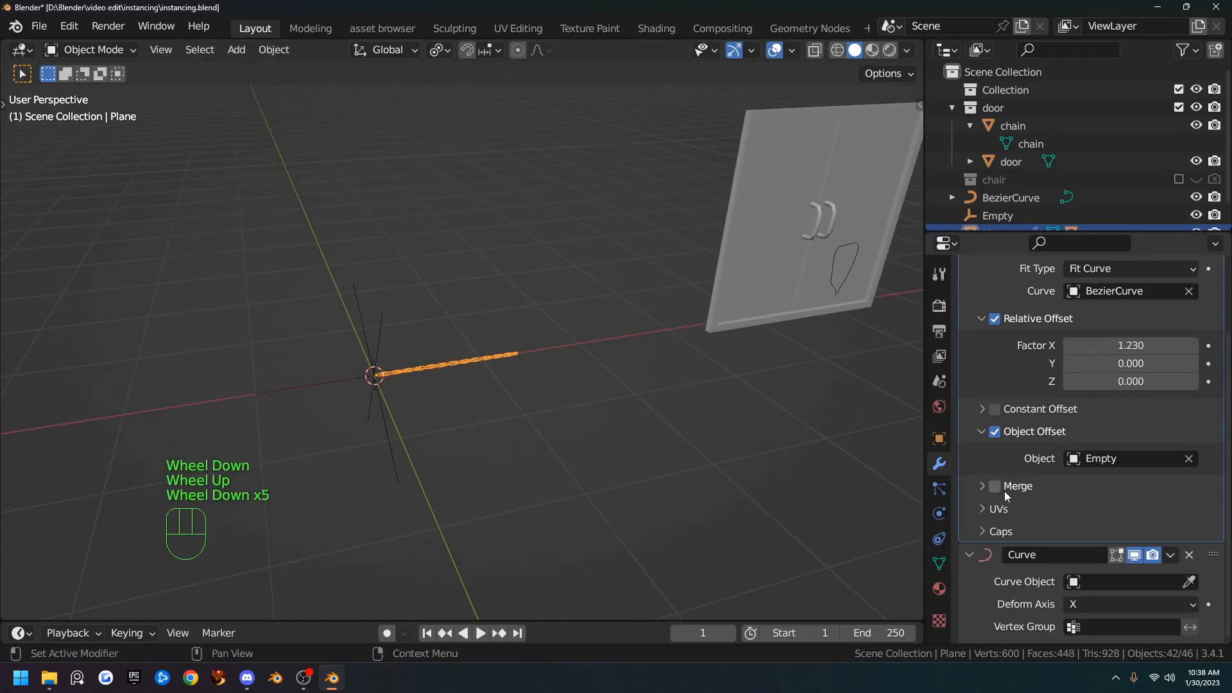
left_click(1189, 583)
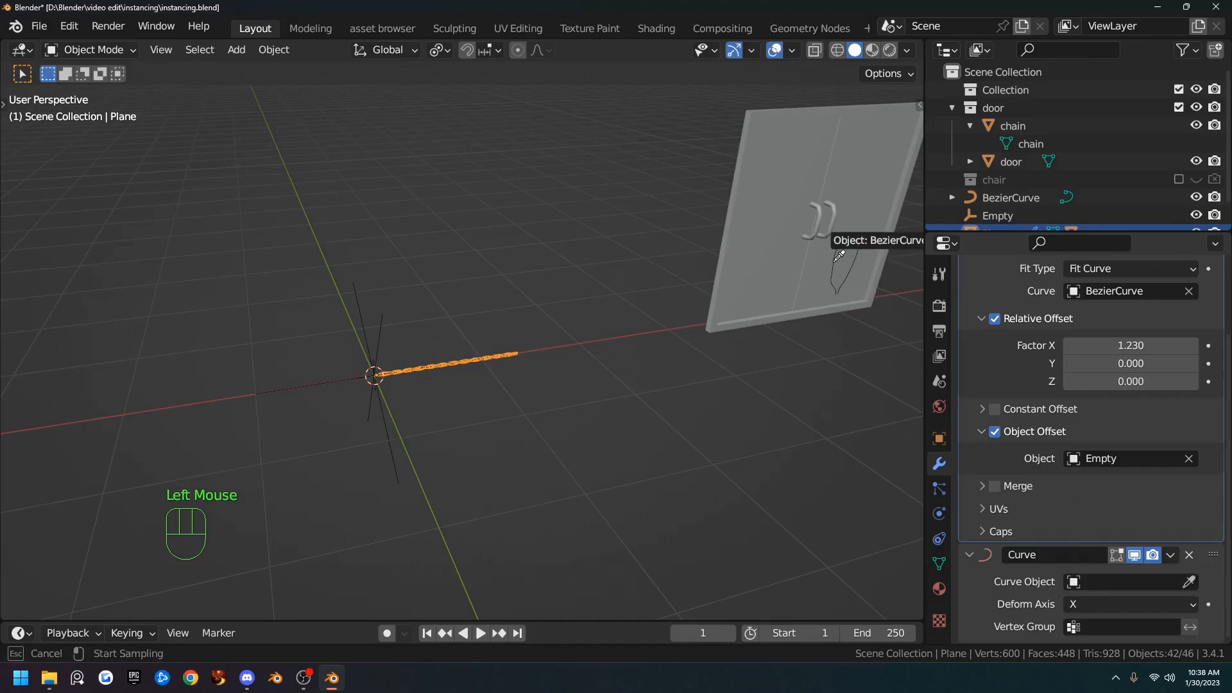
left_click(838, 257)
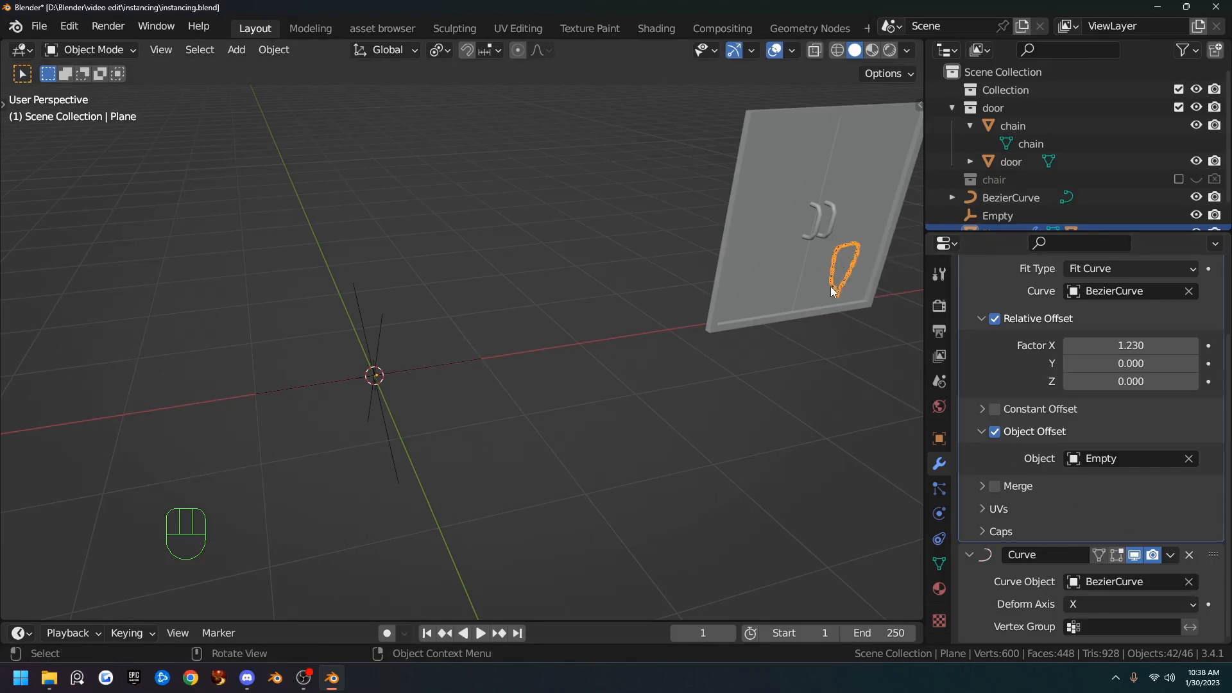
- Examine up close how the chain links follow the curve in front of the doors
key("KP_Decimal")
middle_click_drag(823, 291, 657, 311)
scroll(654, 306, "up", 3)
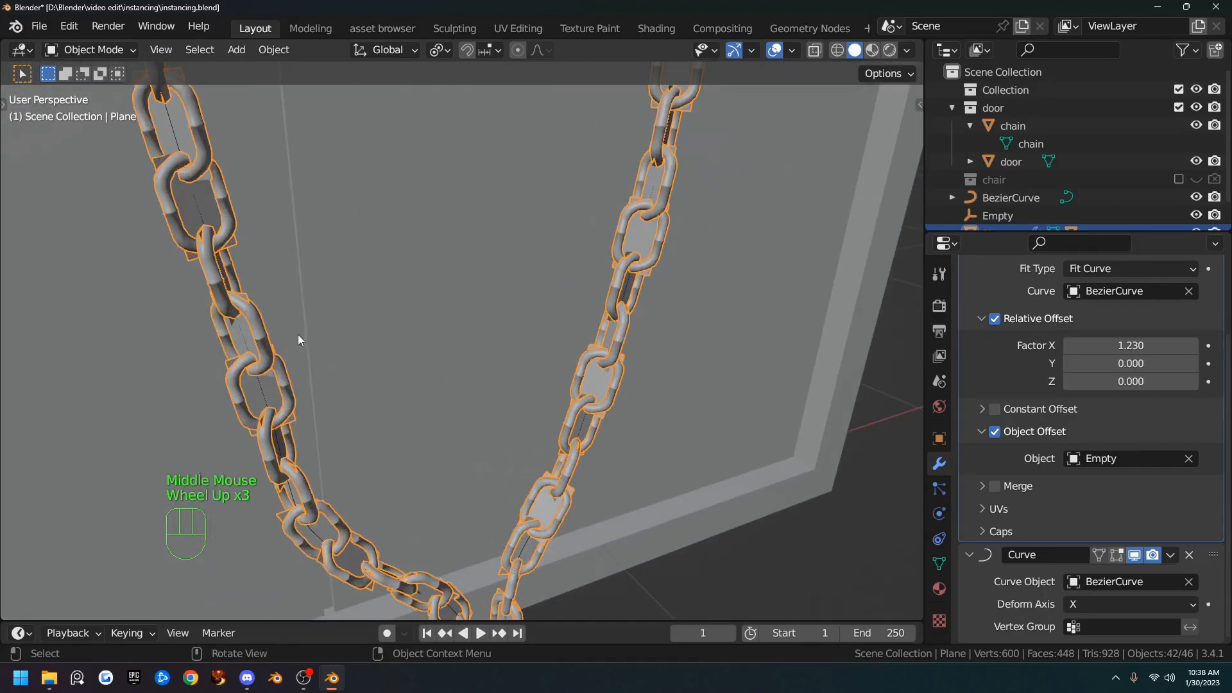
scroll(405, 402, "down", 3)
middle_click_drag(406, 402, 479, 296, "shift")
left_click(475, 290)
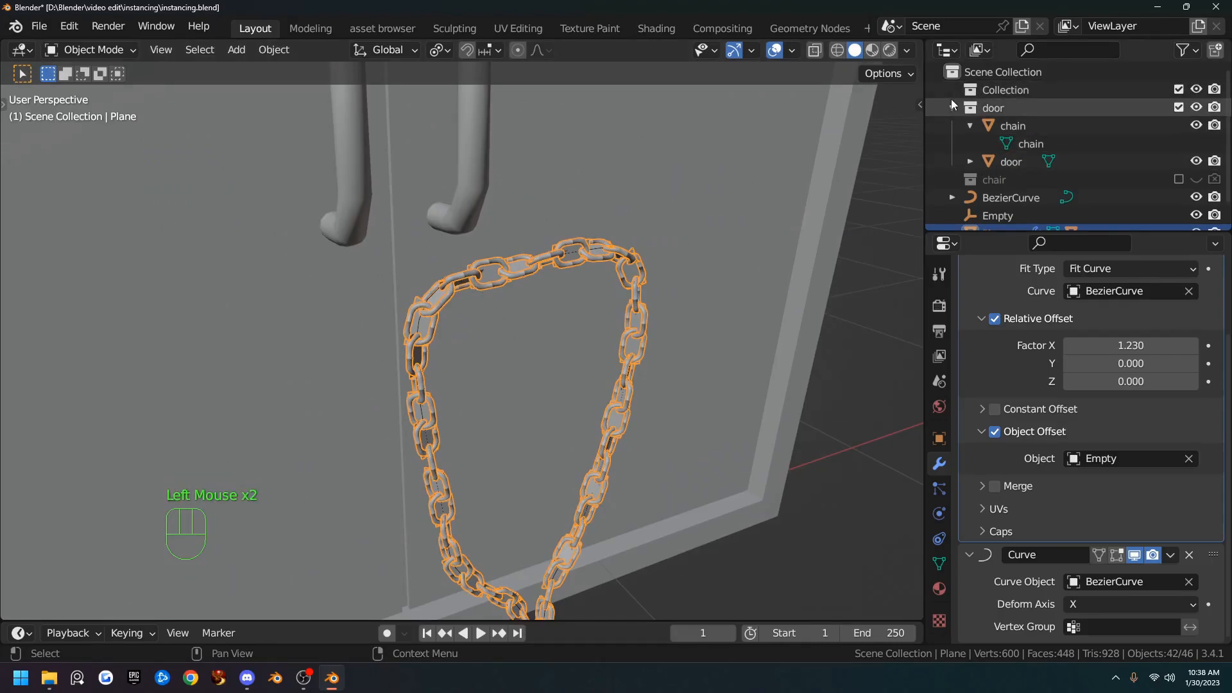
- Move the BezierCurve about 0.374 m along Y onto the door handles and apply its location, rotation and scale
left_click(1021, 198)
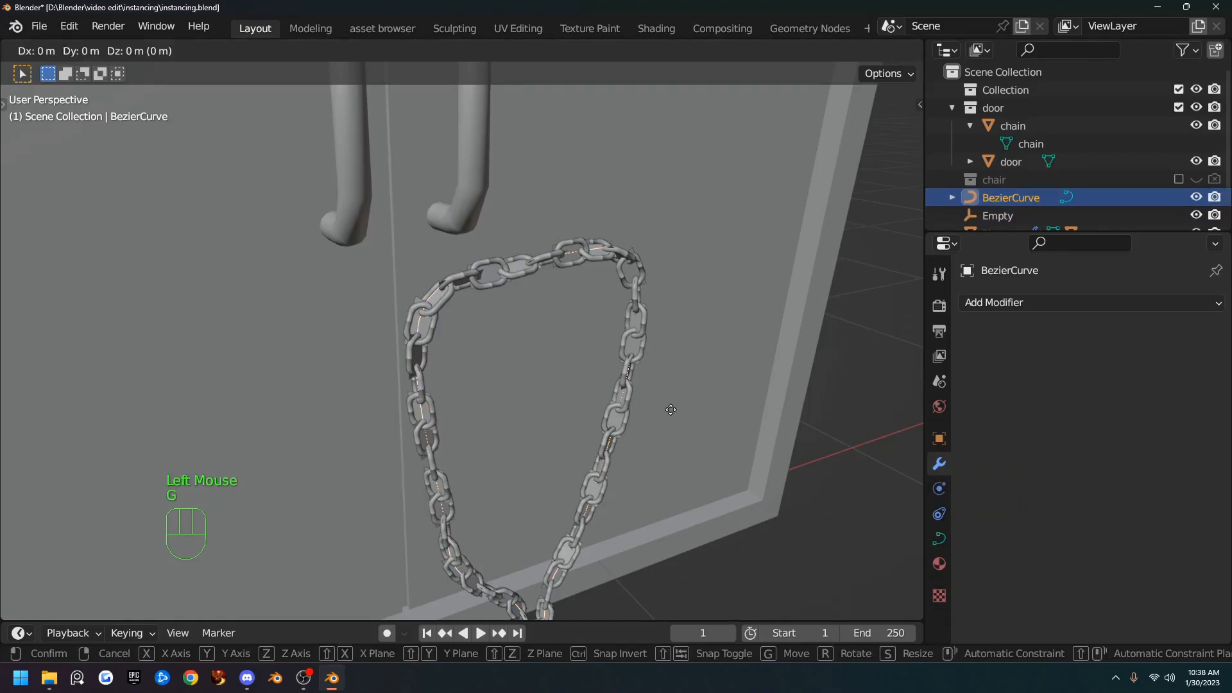
key("g")
key("y")
left_click(450, 269)
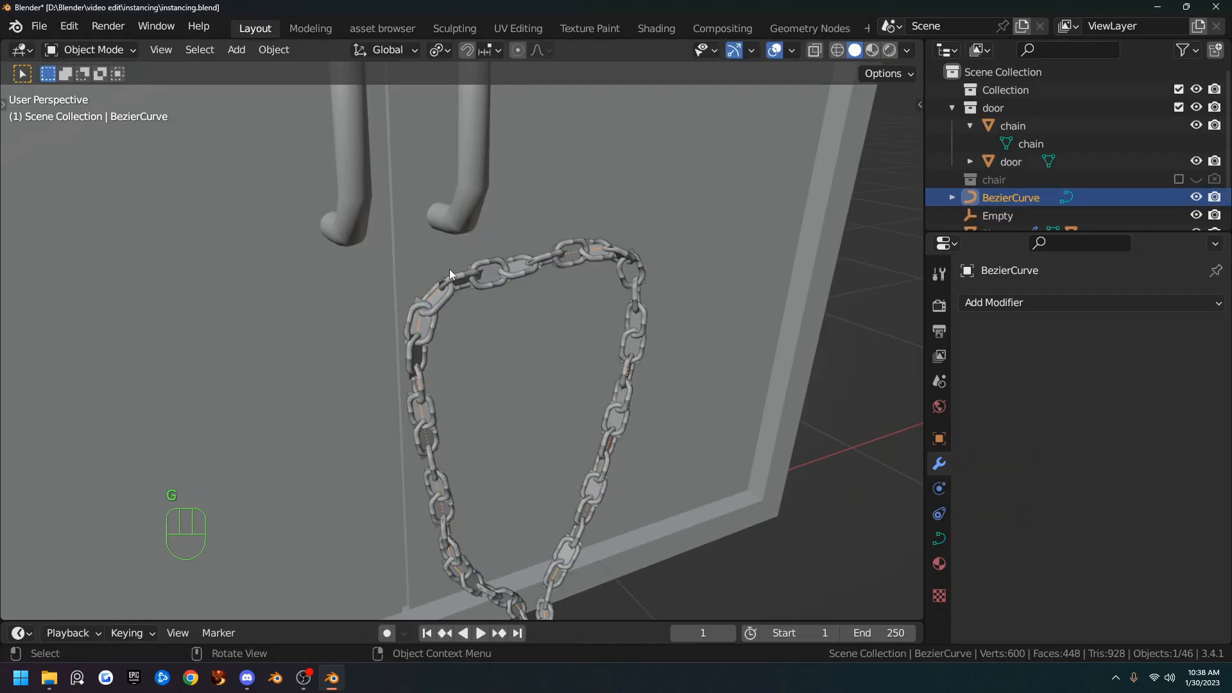
middle_click_drag(426, 322, 549, 317)
scroll(545, 332, "down", 3)
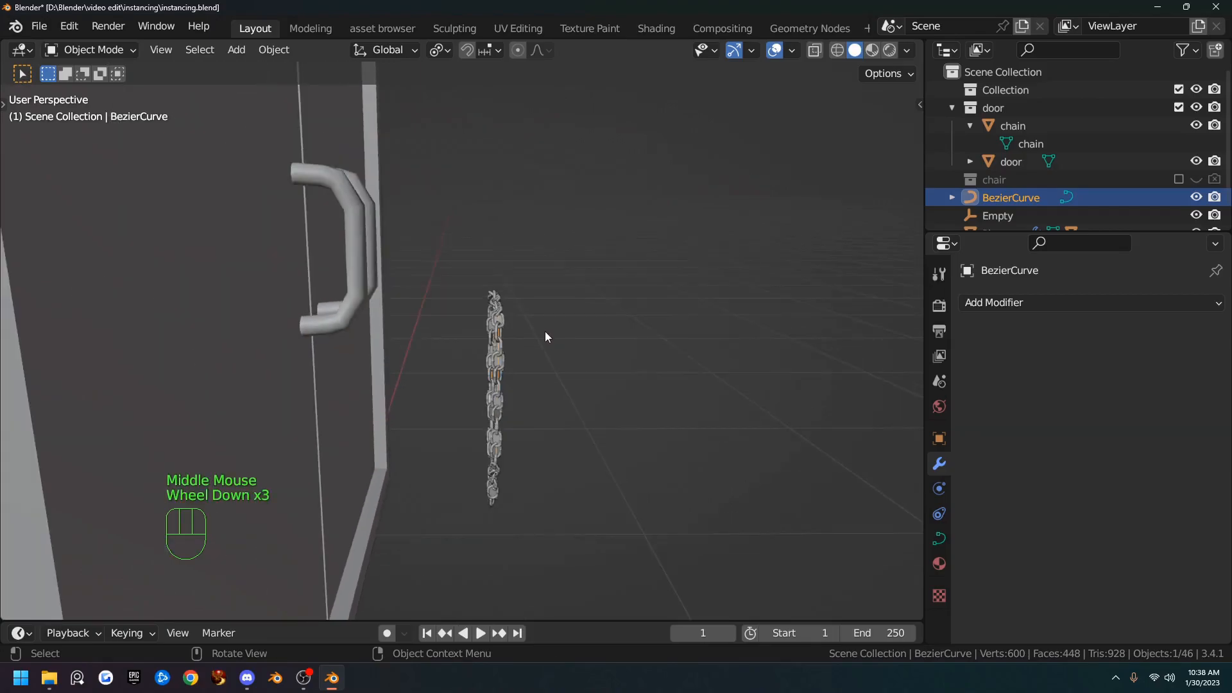
scroll(545, 332, "up", 2)
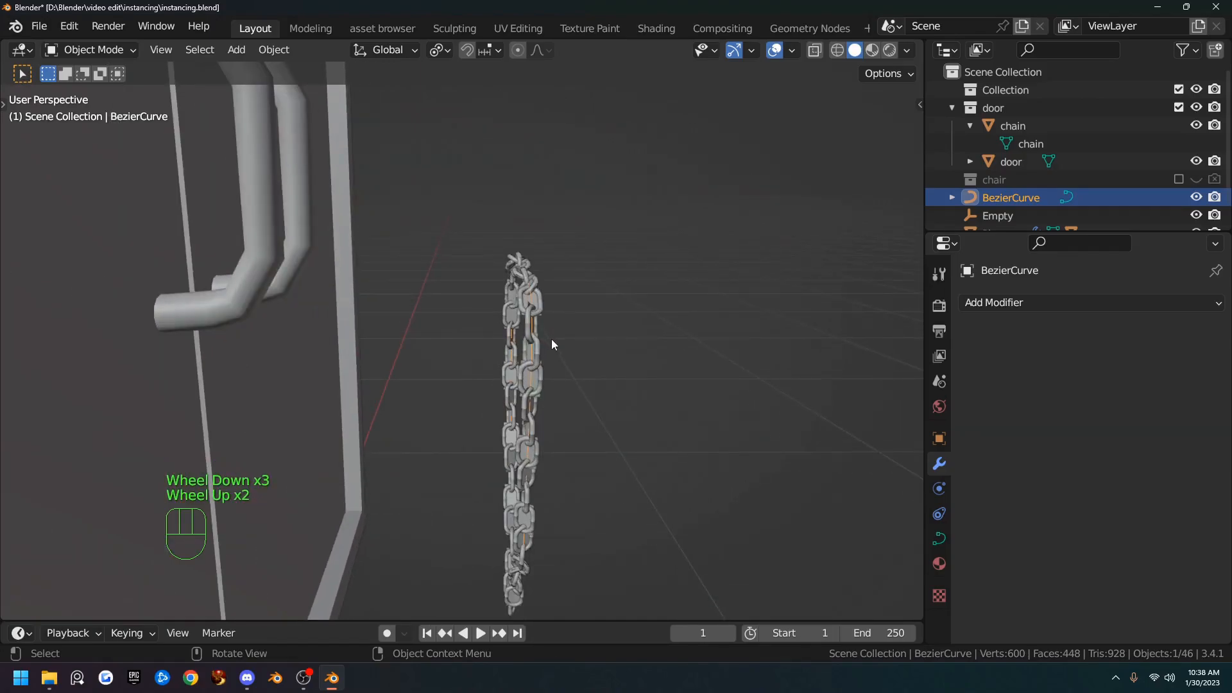
key("g")
key("y")
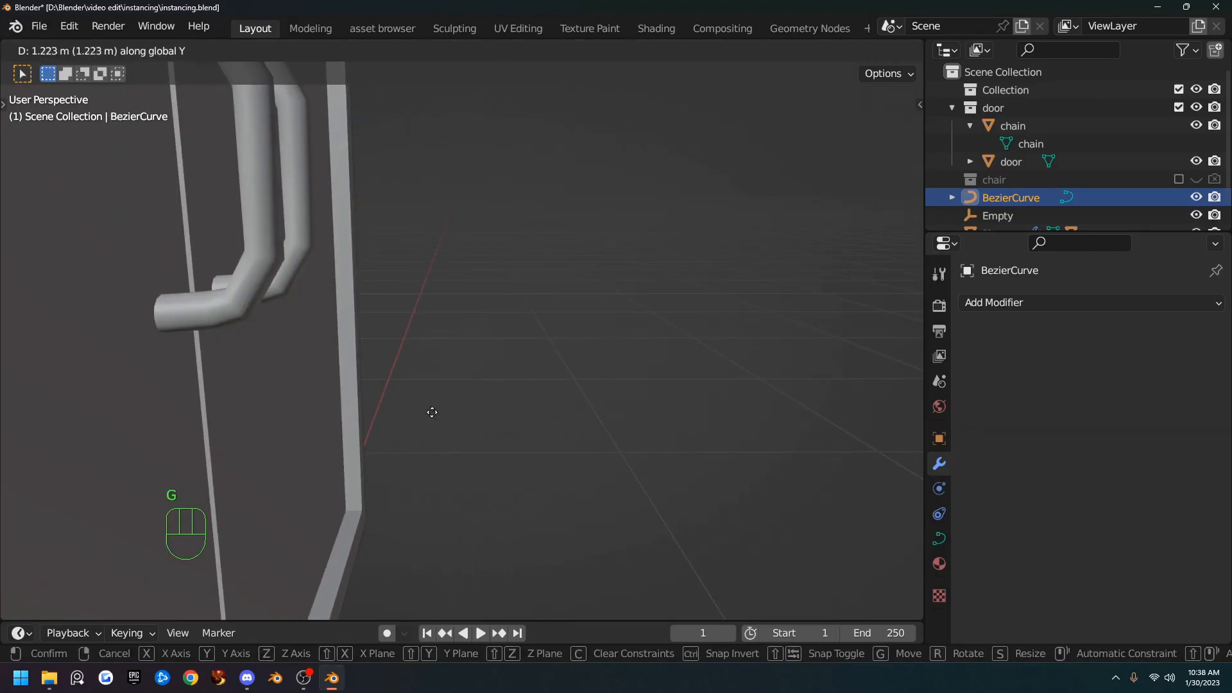
left_click(566, 417)
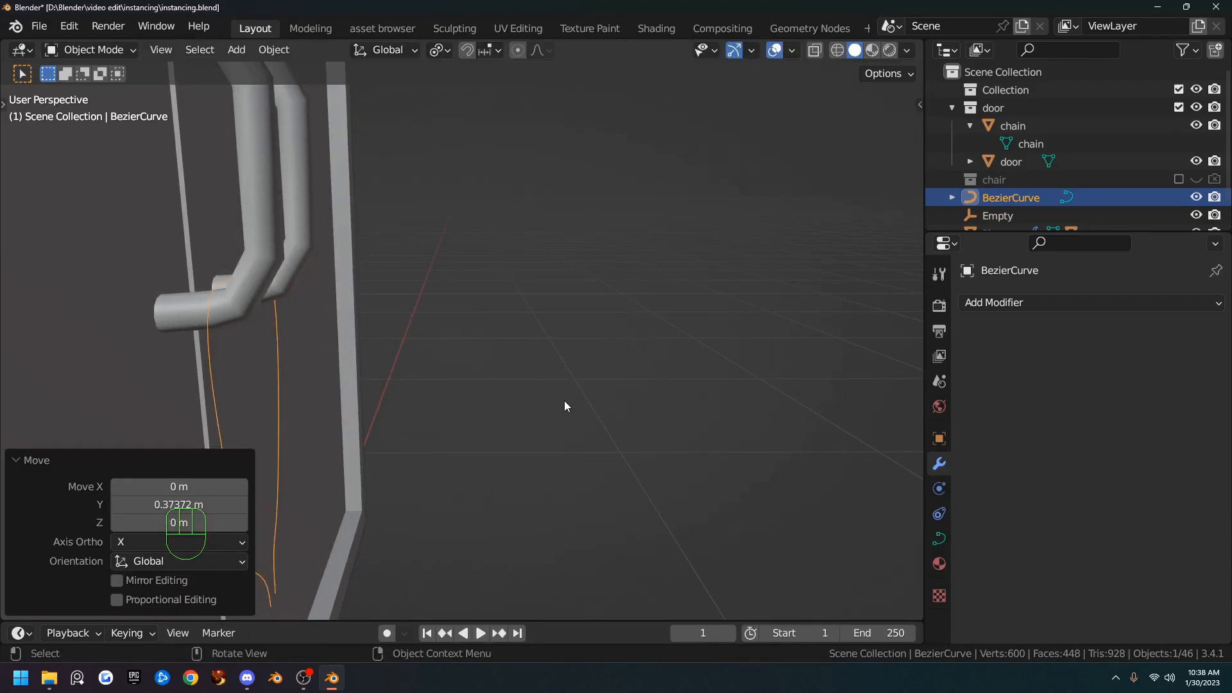
key("q")
left_click(565, 406)
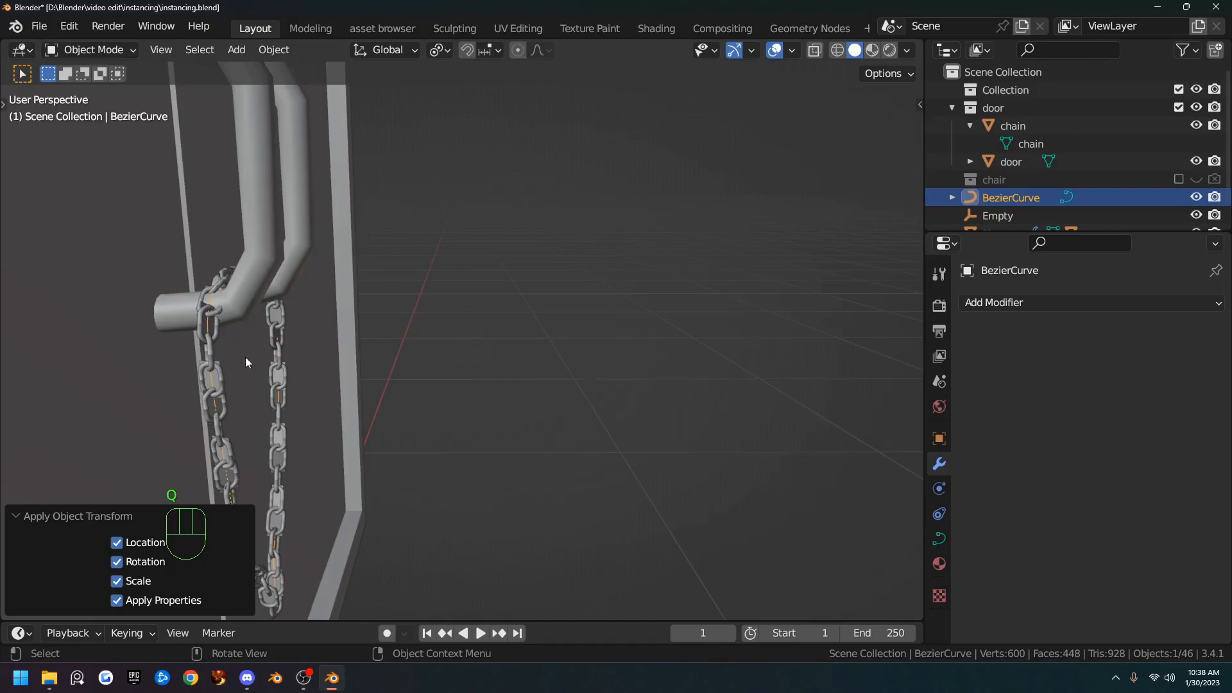
- Edit the BezierCurve in front view, nudging its two upper control points so the chain passes behind both door handles
middle_click_drag(387, 337, 542, 325)
scroll(255, 335, "up", 2)
key("Tab")
key("KP_1")
left_click(561, 234)
key("g")
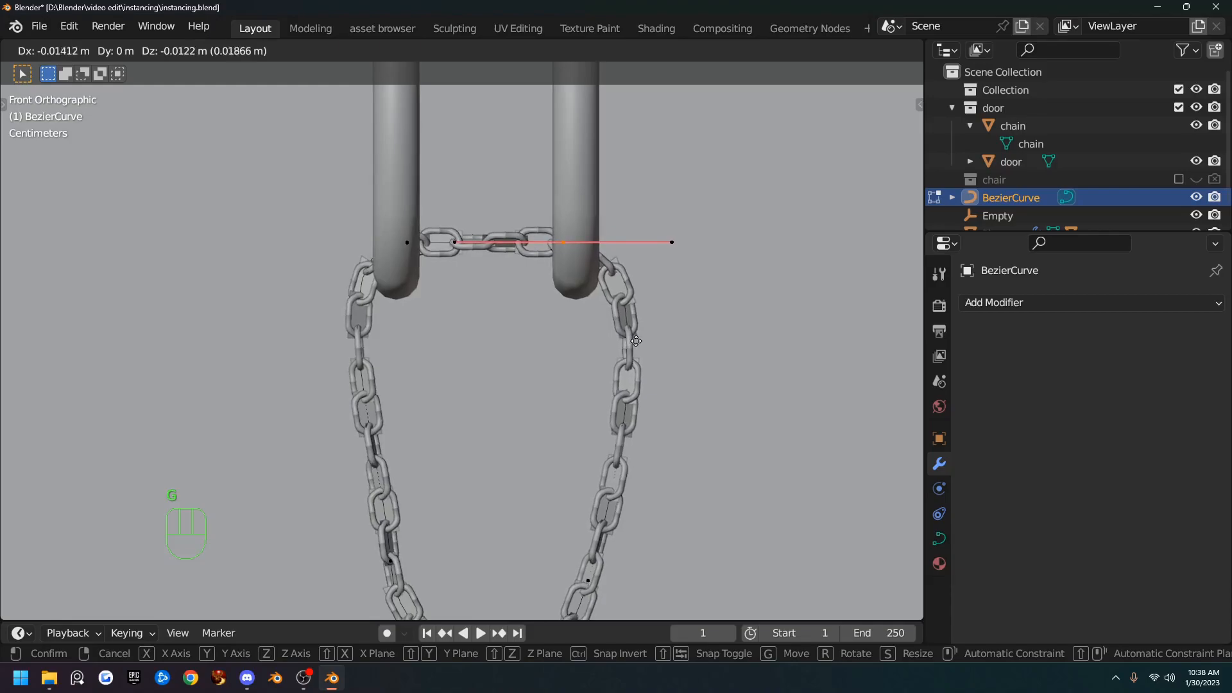
left_click(565, 330)
key("g")
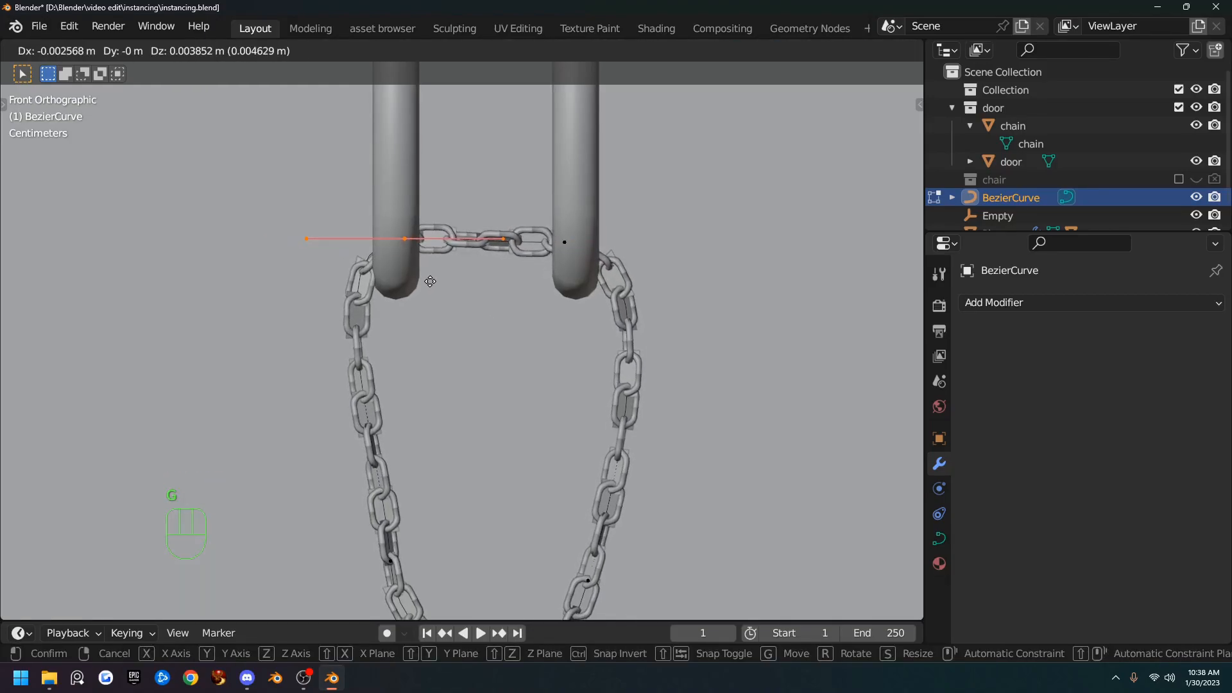
left_click(428, 283)
- Move the curve's lower-left control point about 0.096 m along X toward the opposite strand and slightly downward
middle_click_drag(481, 407, 456, 248, "shift")
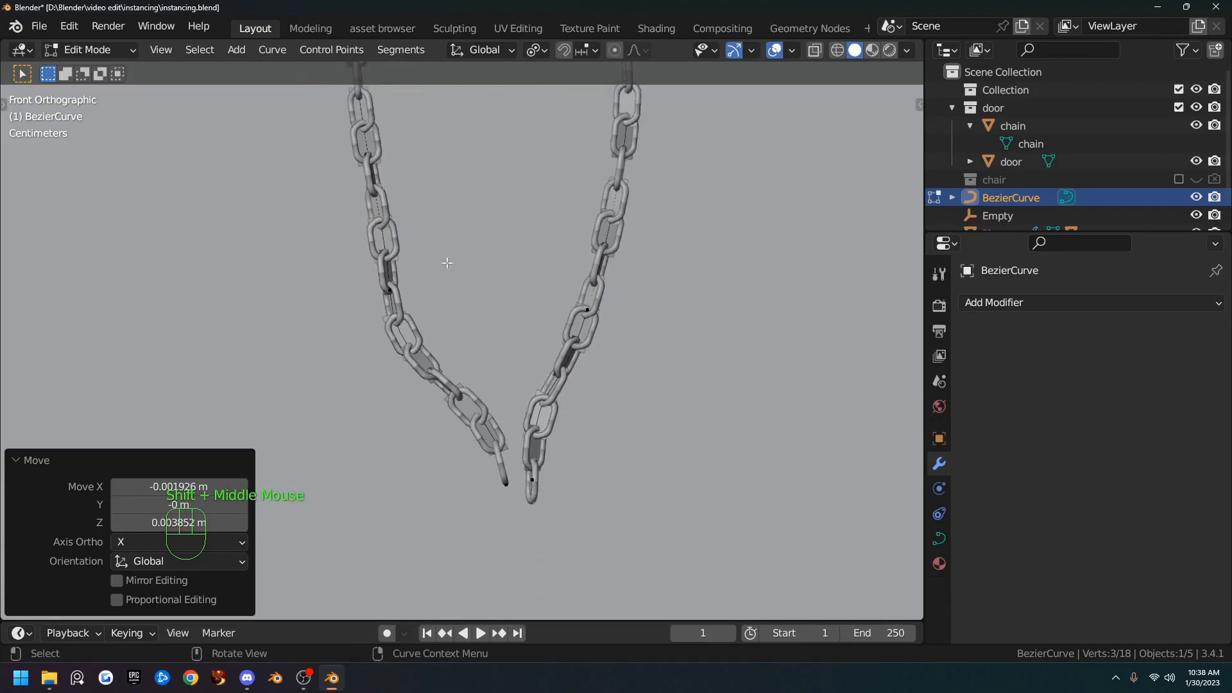
left_click(393, 330)
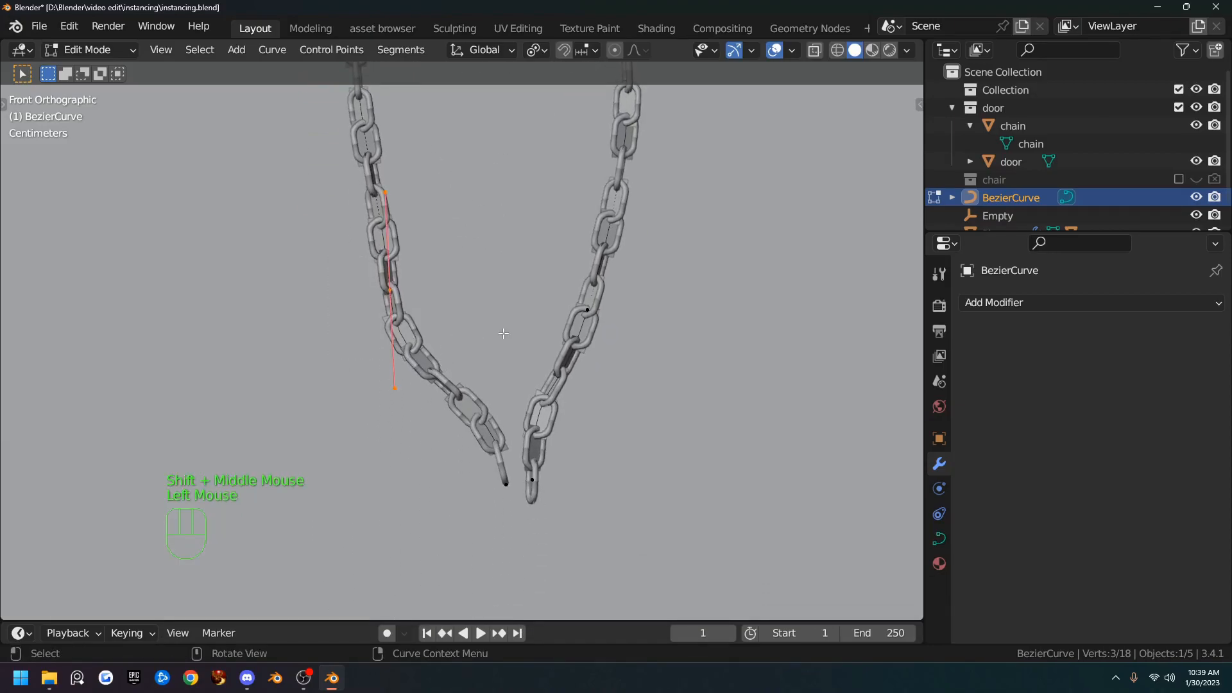
key("g")
left_click(599, 344)
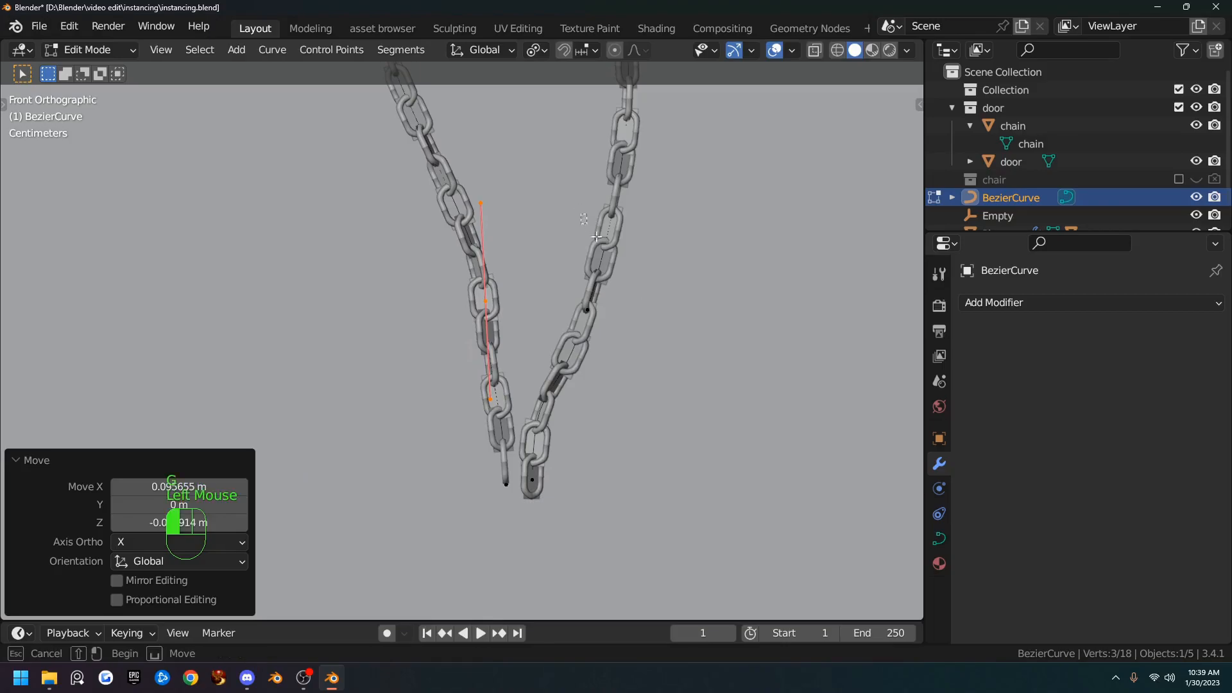
- Shift the curve's lower-right control point up and inward, and raise that strand's end point about 0.04 m
left_click(587, 310)
key("g")
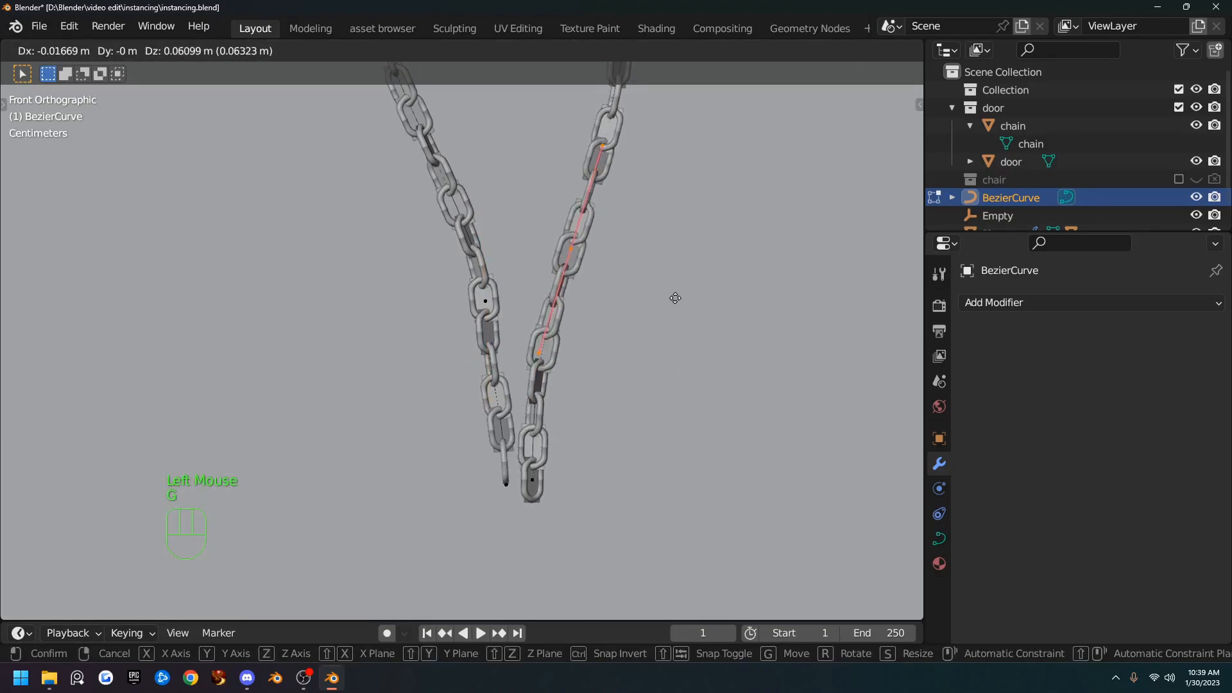
left_click(676, 292)
left_click(532, 456)
key("g")
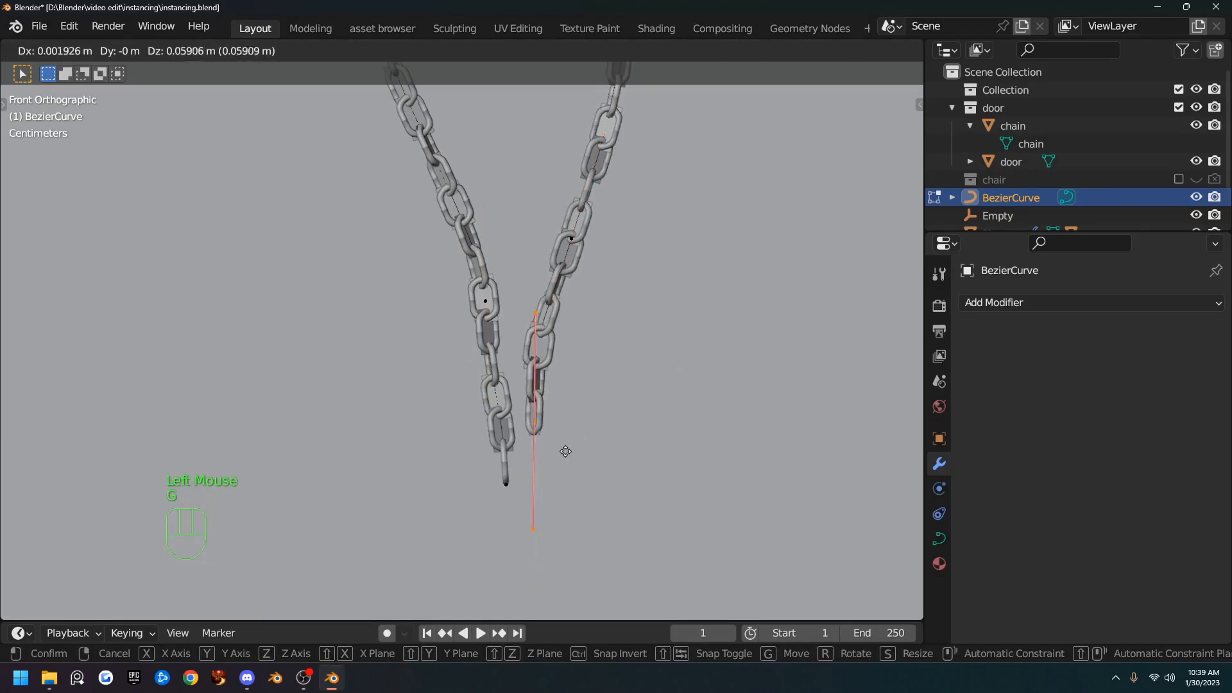
left_click(561, 475)
- Try extending the chain by extruding the curve's right end point twice, and undo both extrusions
mouse_move(632, 388)
middle_mouse_down()
mouse_move(33, 376)
mouse_move(630, 393)
middle_mouse_up()
scroll(613, 416, "down", 2)
scroll(613, 416, "down", 1)
key("e")
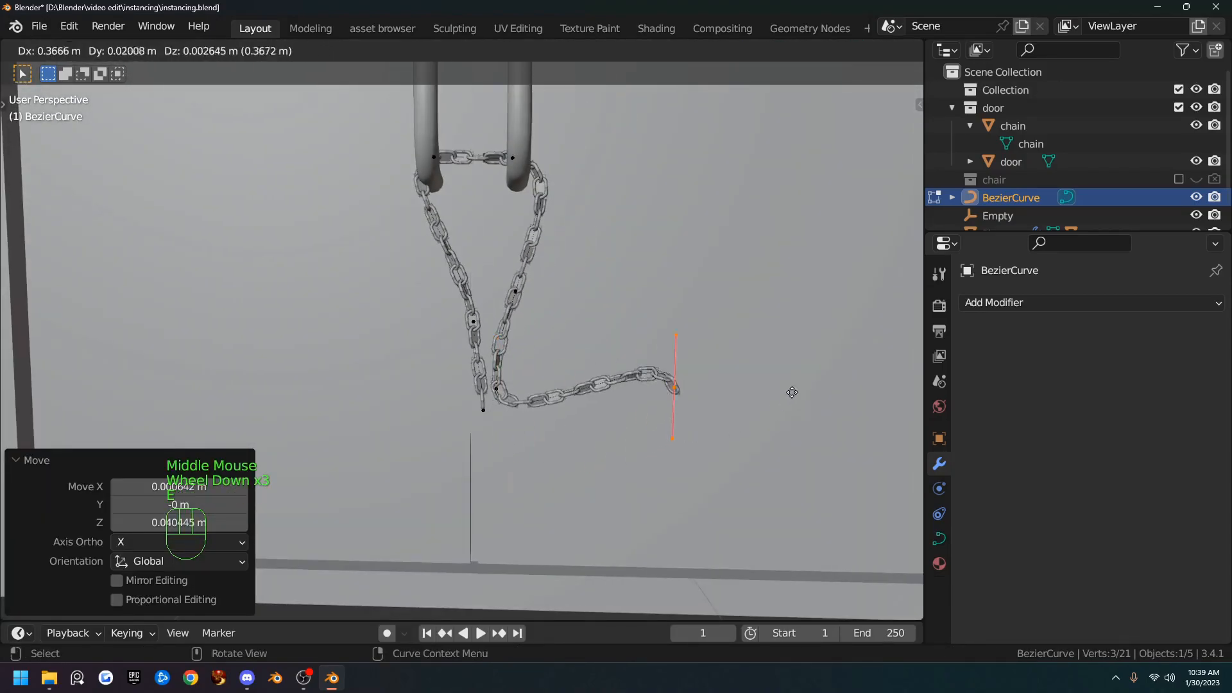
left_click(850, 325)
key("e")
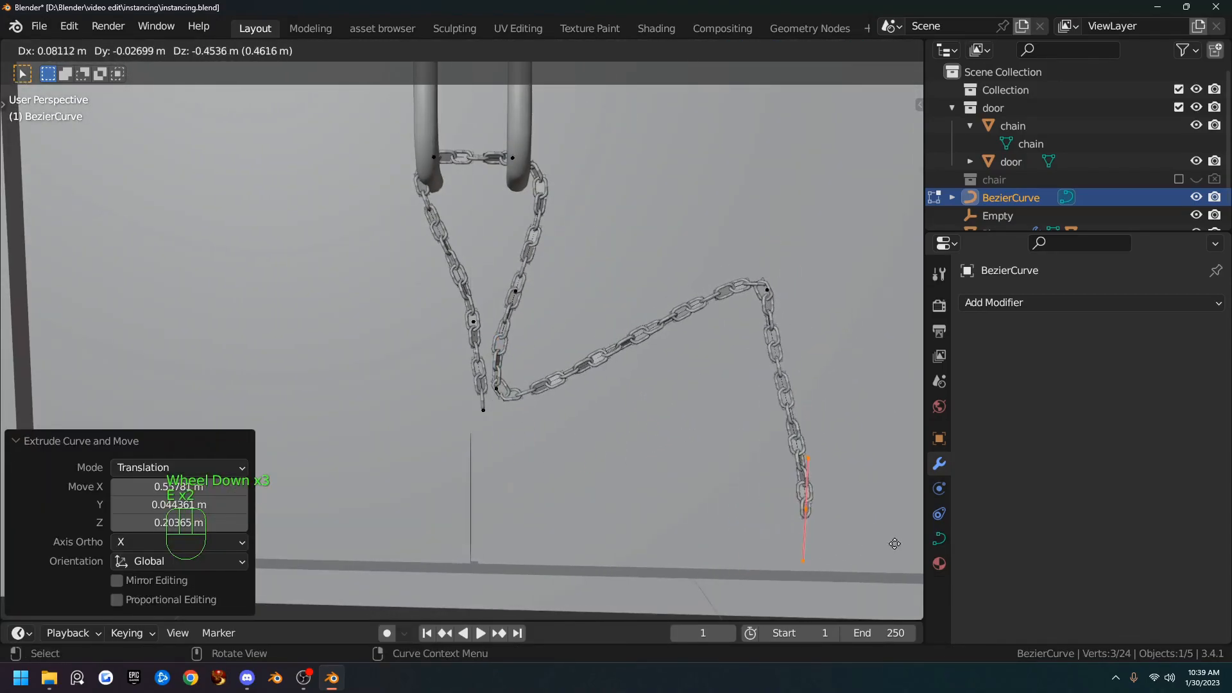
left_click(881, 551)
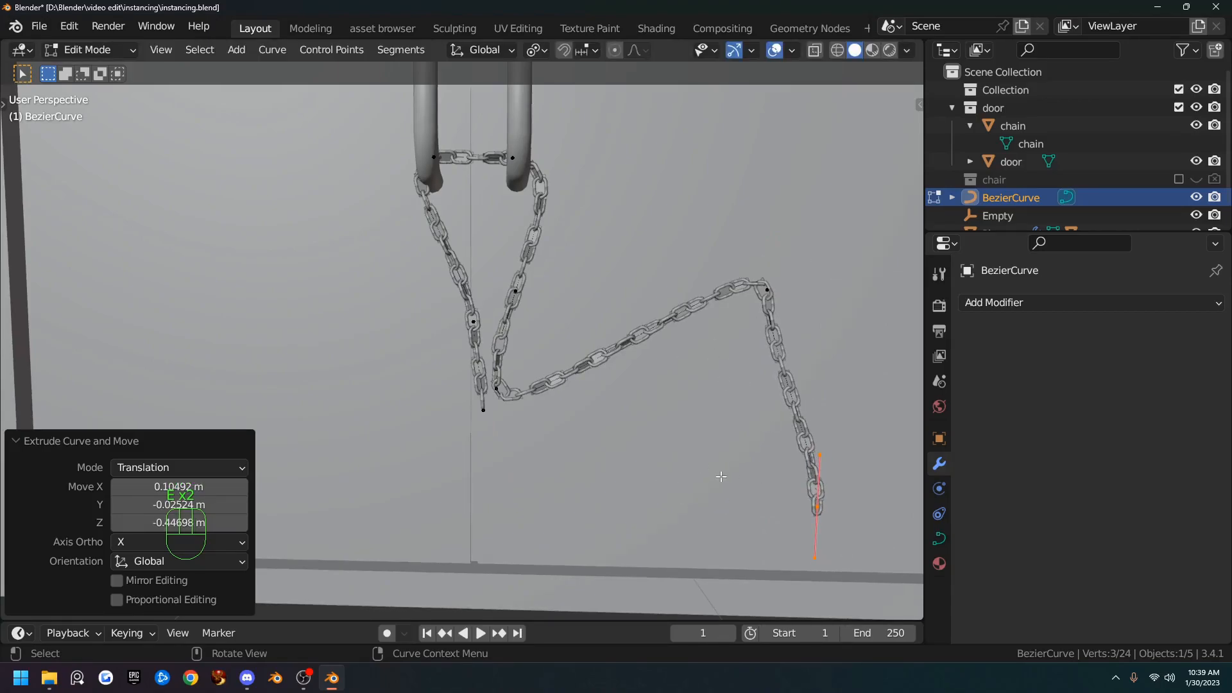
key("ctrl+z")
key("ctrl+z")
- Leave curve editing, select the chain's plane, and turn off the instancer's viewport display in its instancing settings
scroll(537, 274, "up", 2)
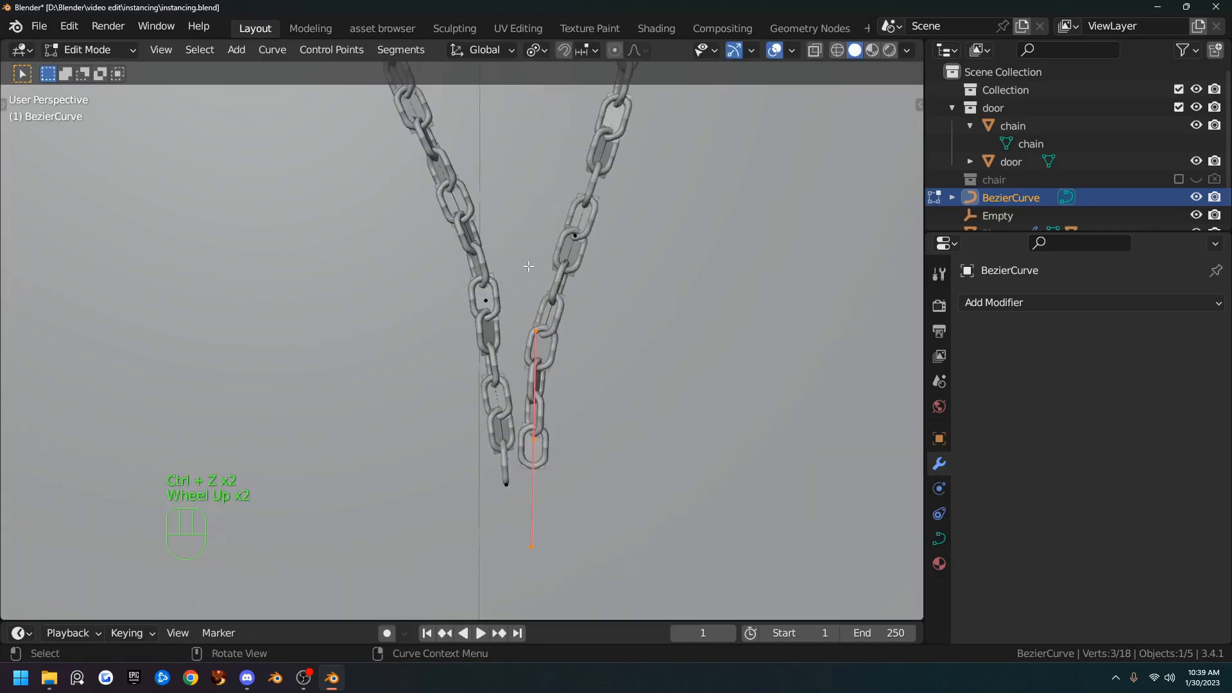
middle_click_drag(449, 184, 512, 204)
scroll(512, 204, "up", 1)
scroll(512, 204, "down", 1)
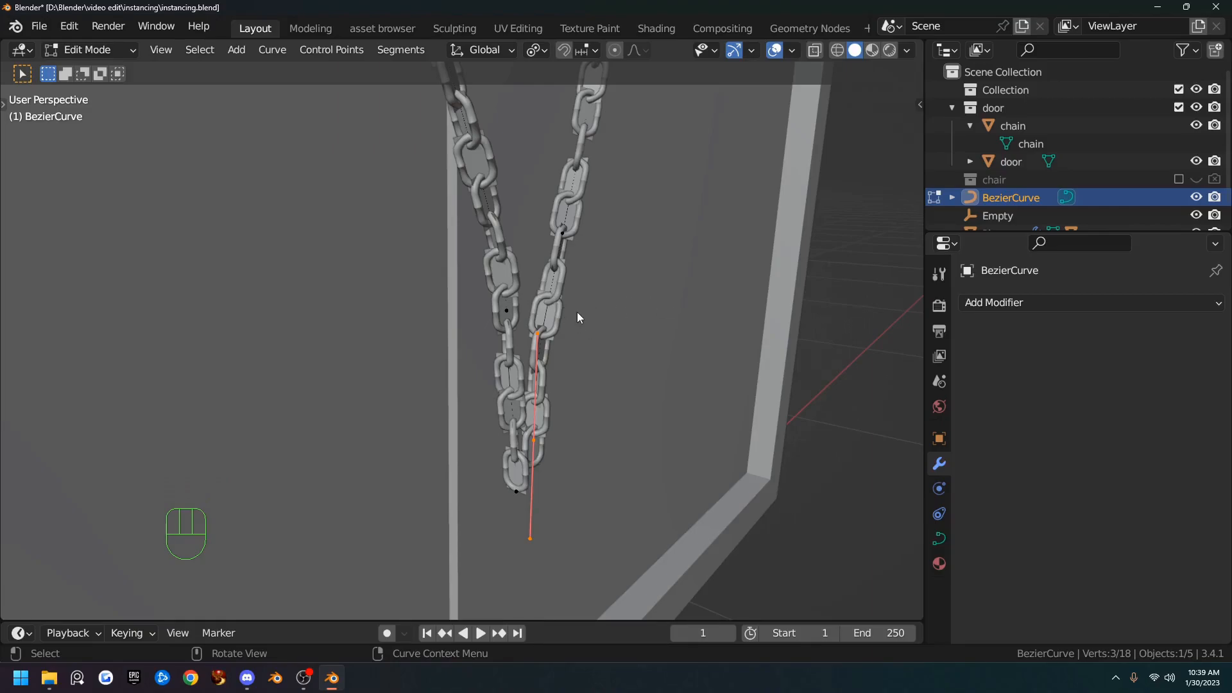
key("Tab")
left_click(553, 313)
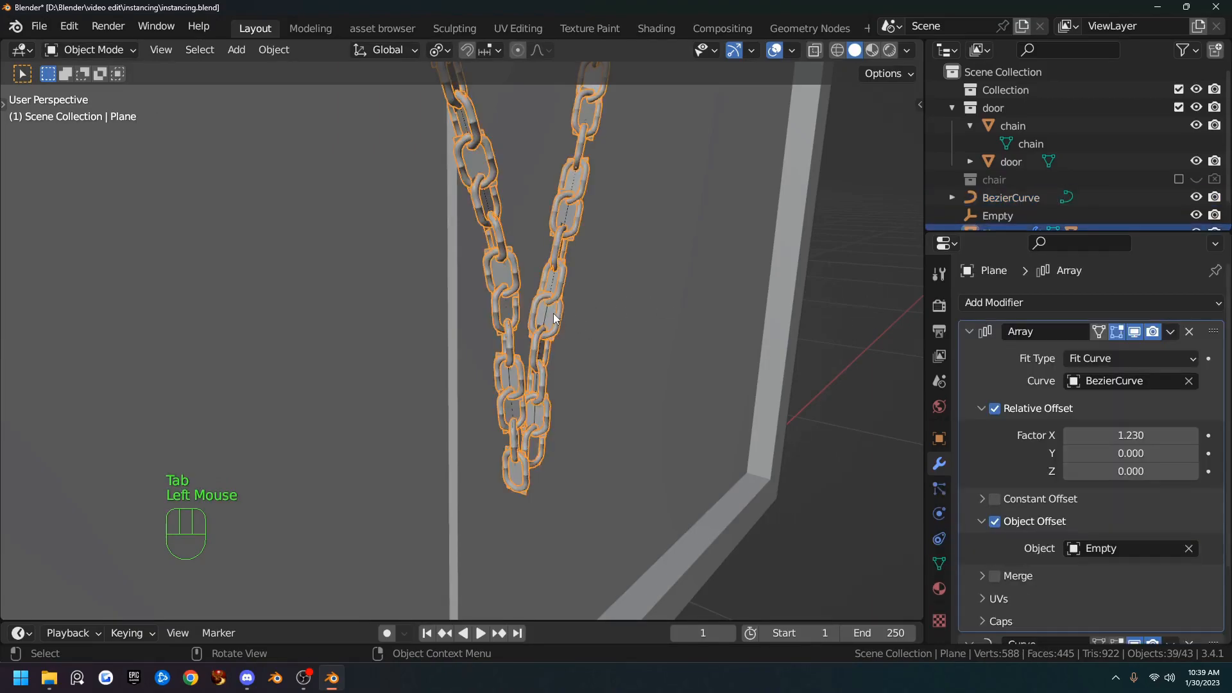
left_click(940, 440)
scroll(1034, 551, "down", 3)
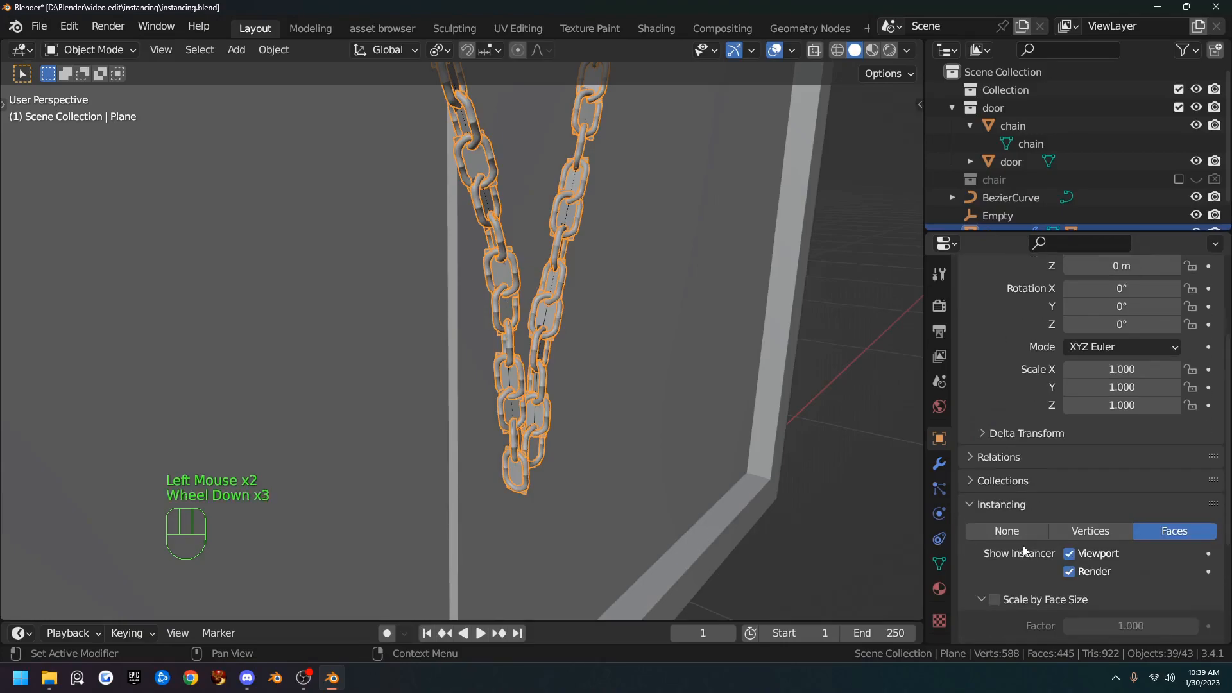
left_click(1069, 554)
scroll(675, 381, "down", 2)
middle_click_drag(676, 381, 900, 407, "shift")
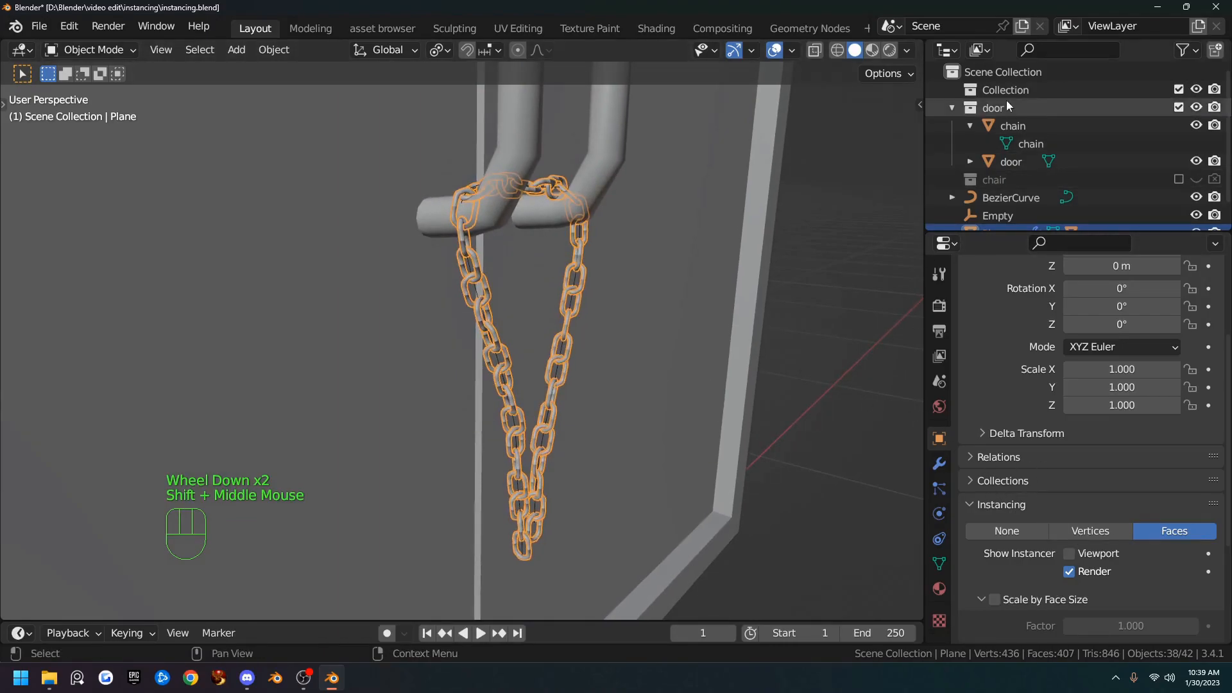
- Collapse the door collection's chain entry, expand the Plane's hierarchy in the outliner, and select its chain child
scroll(999, 167, "down", 4)
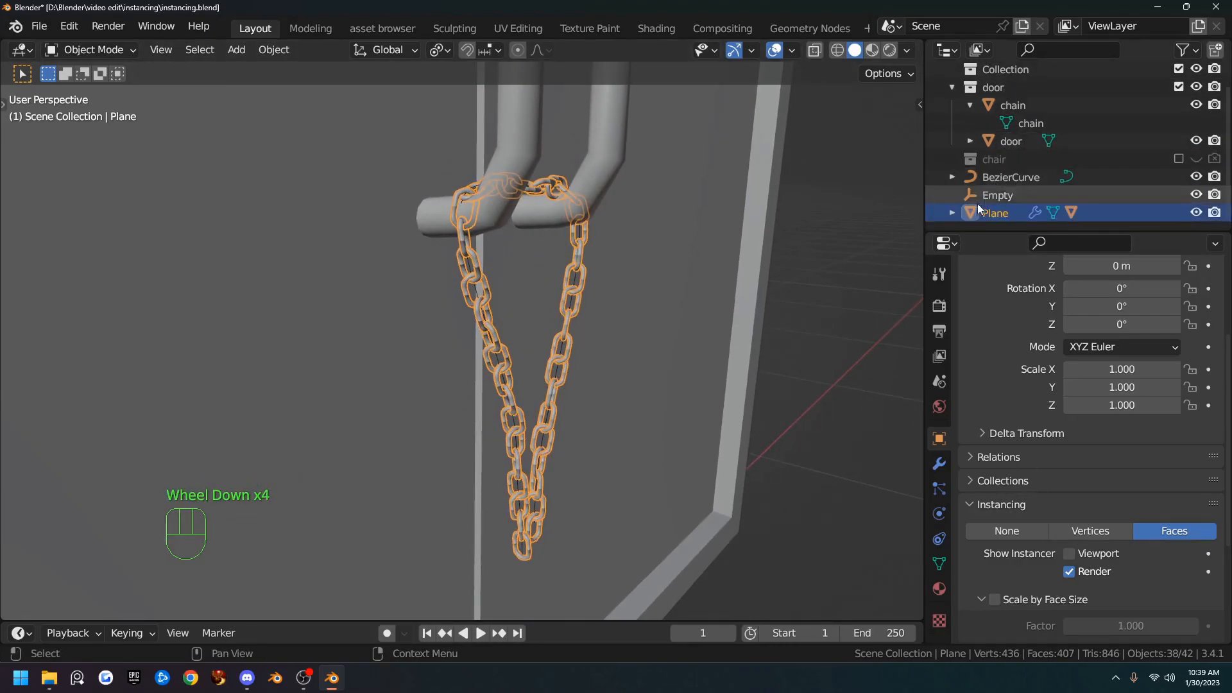
left_click(970, 105)
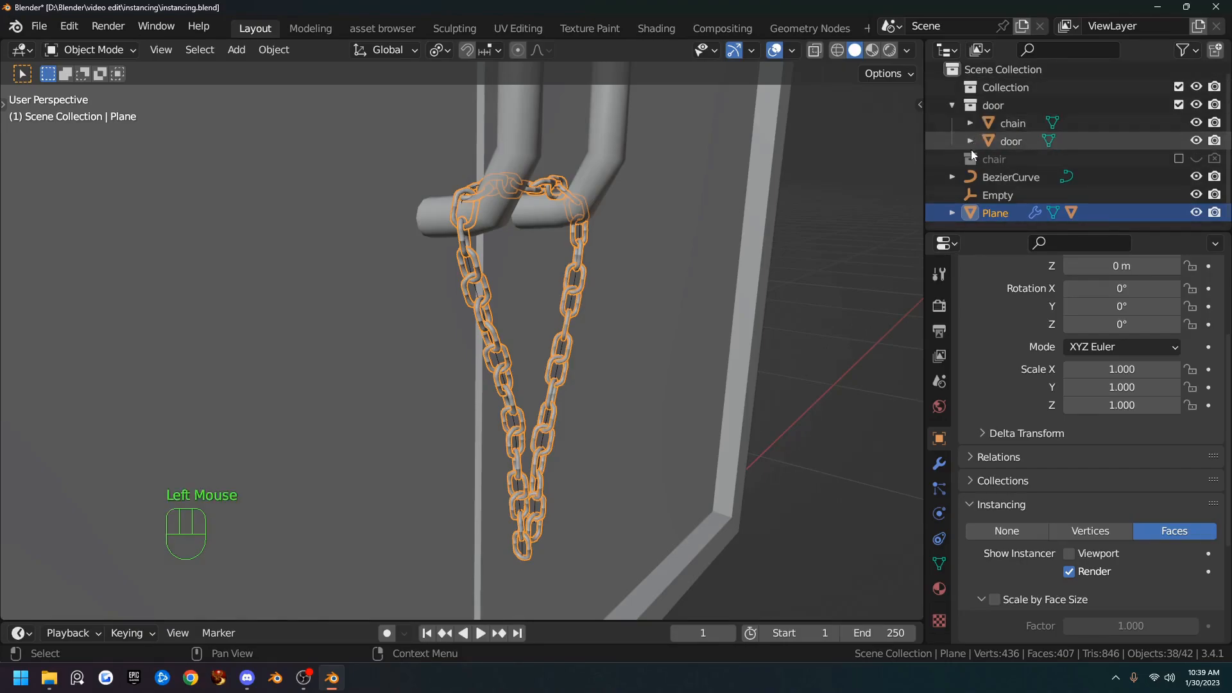
scroll(956, 114, "down", 3)
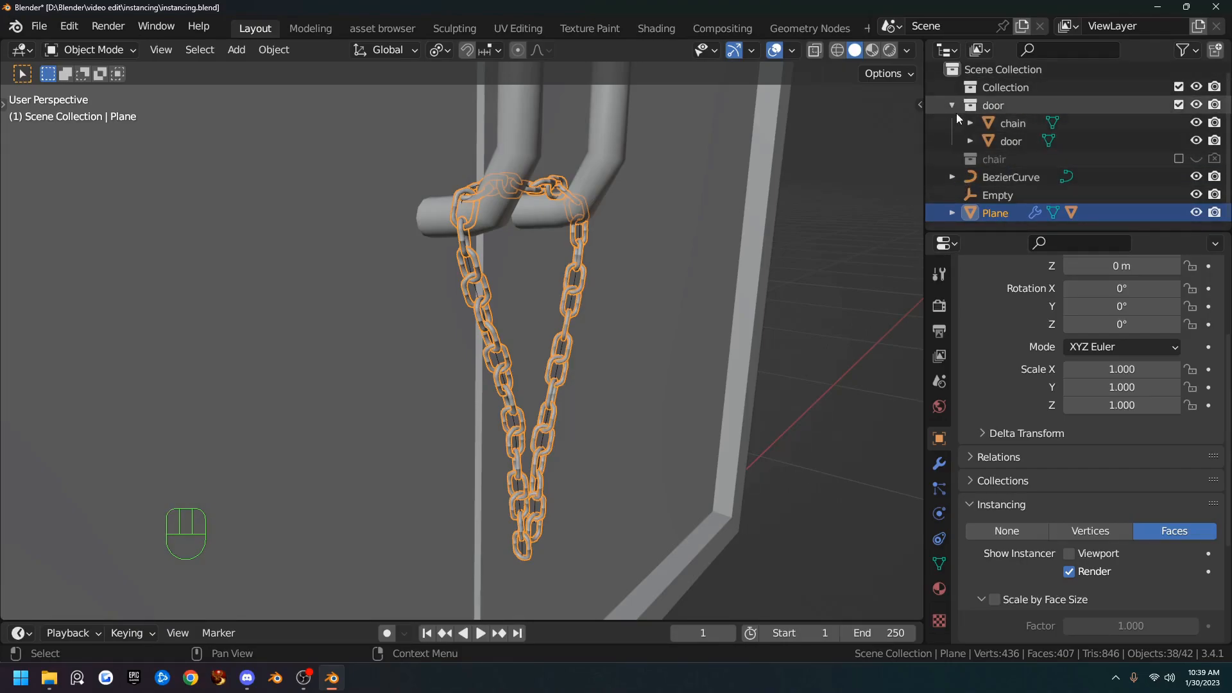
left_click(951, 214)
scroll(1008, 187, "up", 1)
scroll(1009, 189, "down", 3)
scroll(1012, 190, "down", 2)
left_click(1003, 162)
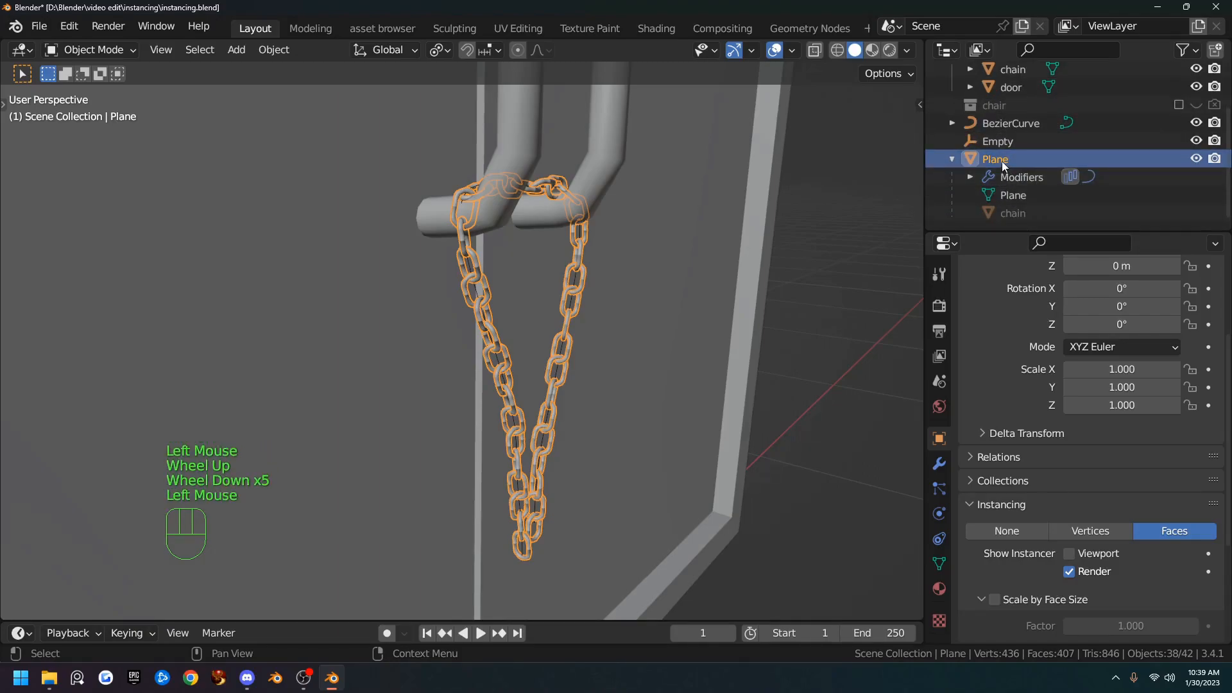
left_click(1018, 214)
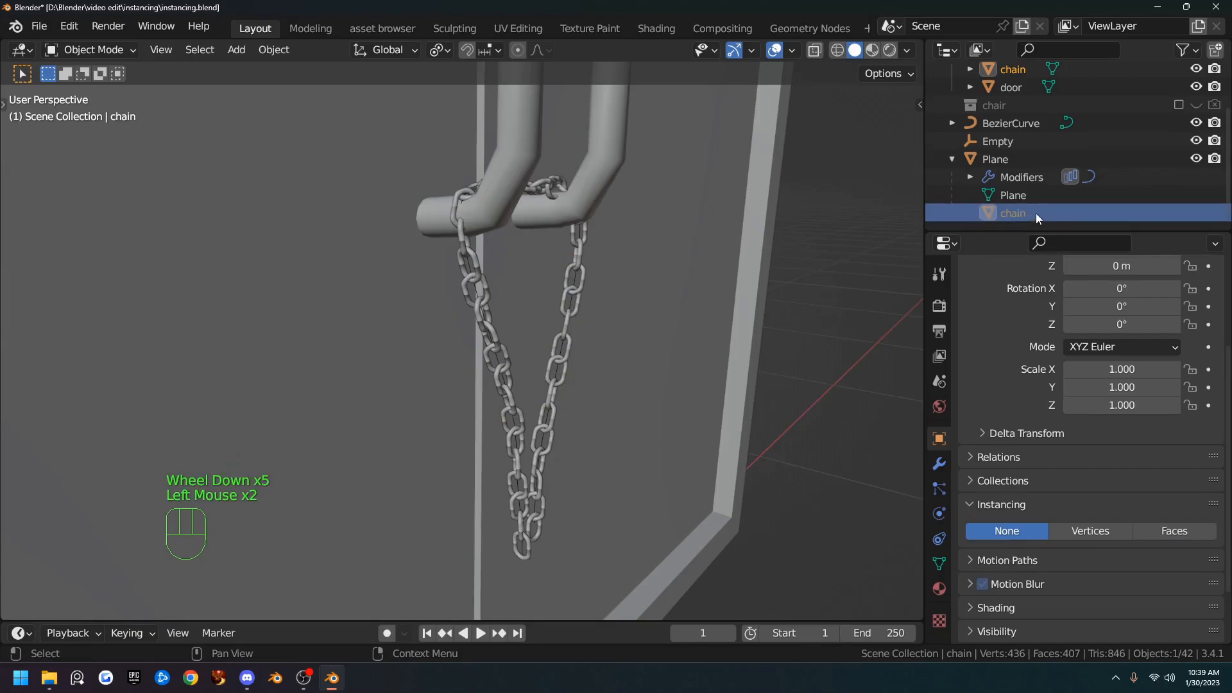
- Locate the original chain object in the scene and examine it relative to the chained door handles
scroll(727, 283, "down", 4)
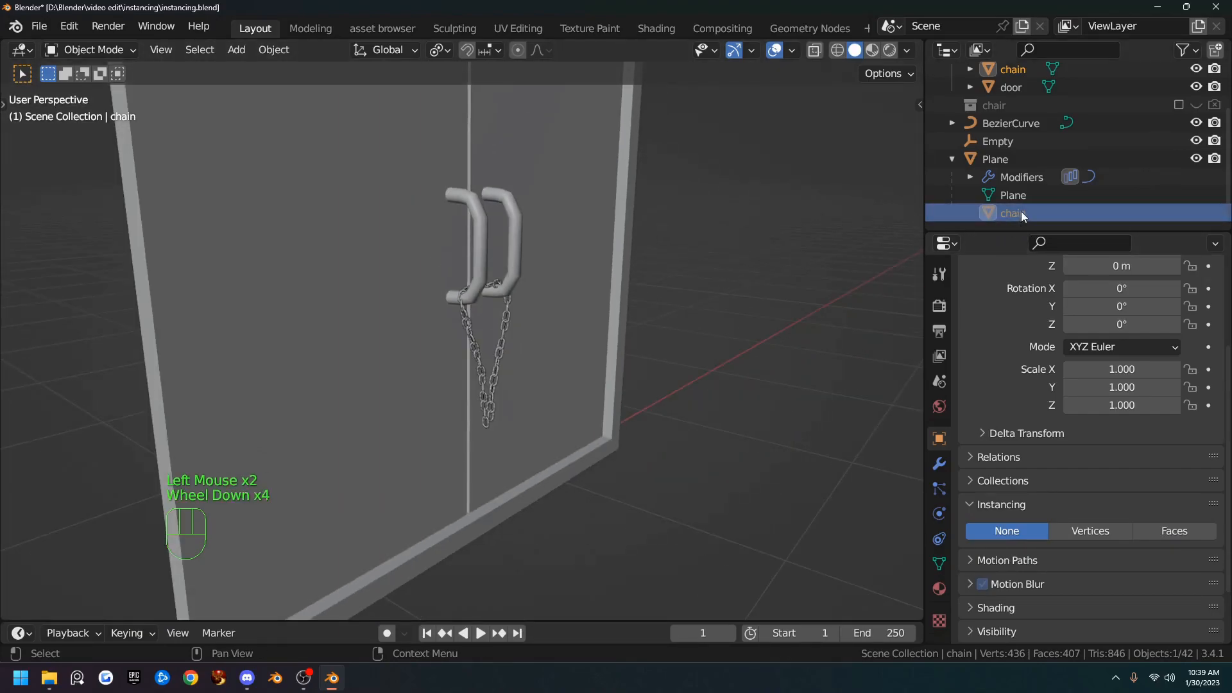
scroll(665, 294, "down", 8)
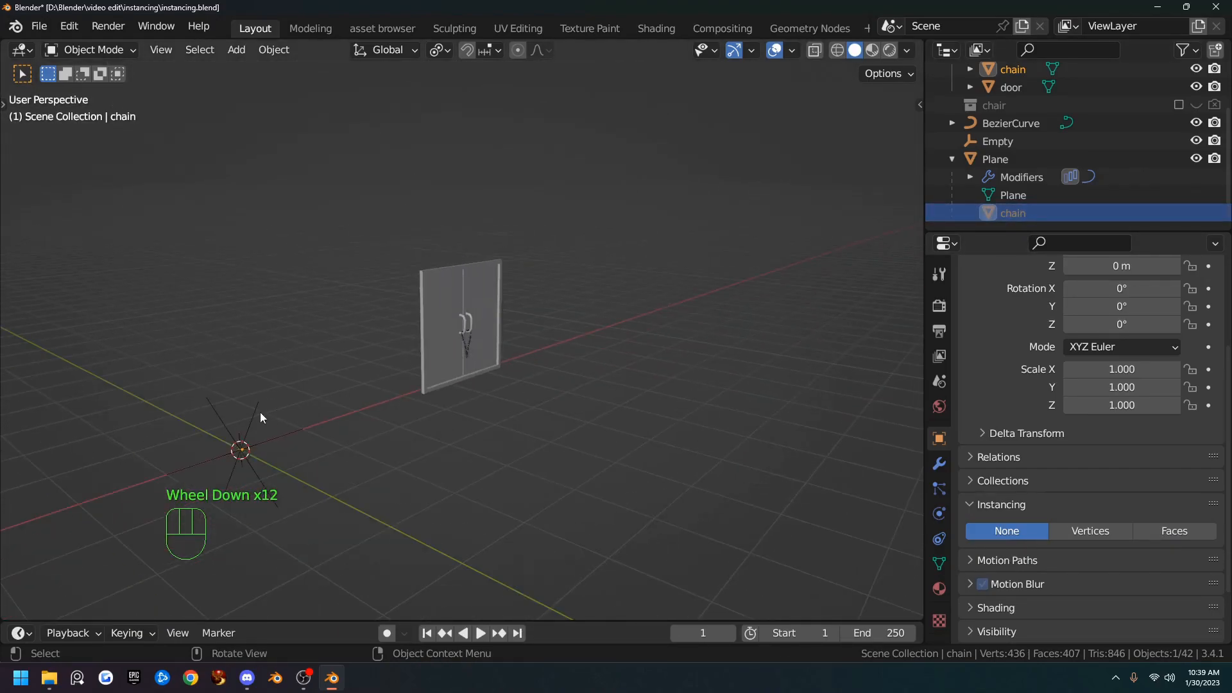
key("KP_Decimal")
middle_click_drag(433, 374, 452, 435)
scroll(551, 359, "down", 4)
scroll(579, 375, "up", 2)
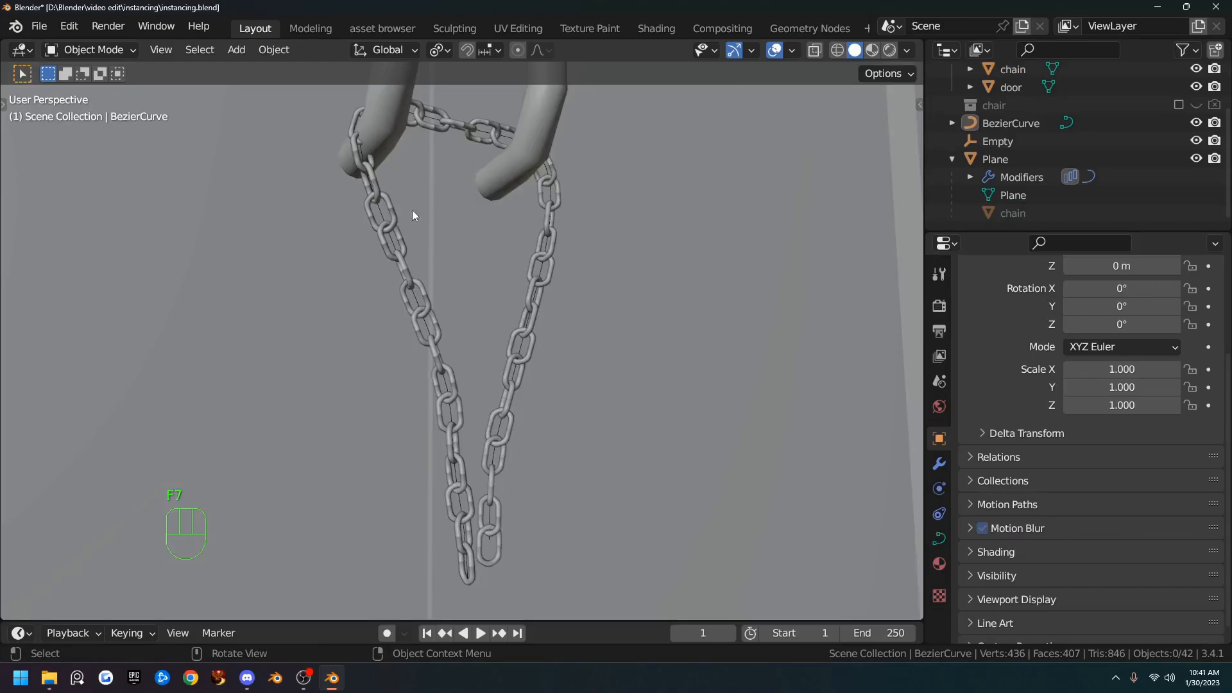
- Select the chain's instancer Plane and turn its viewport display back on in the instancing settings
left_click(422, 304)
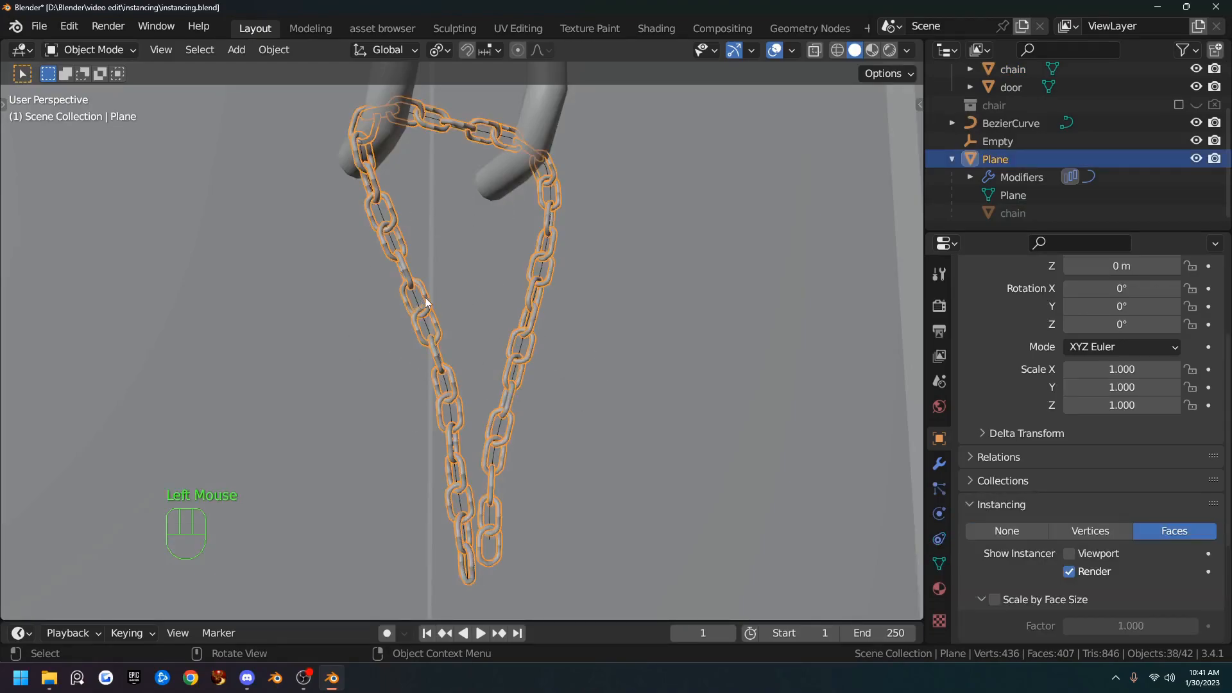
left_click(994, 161)
left_click(686, 341)
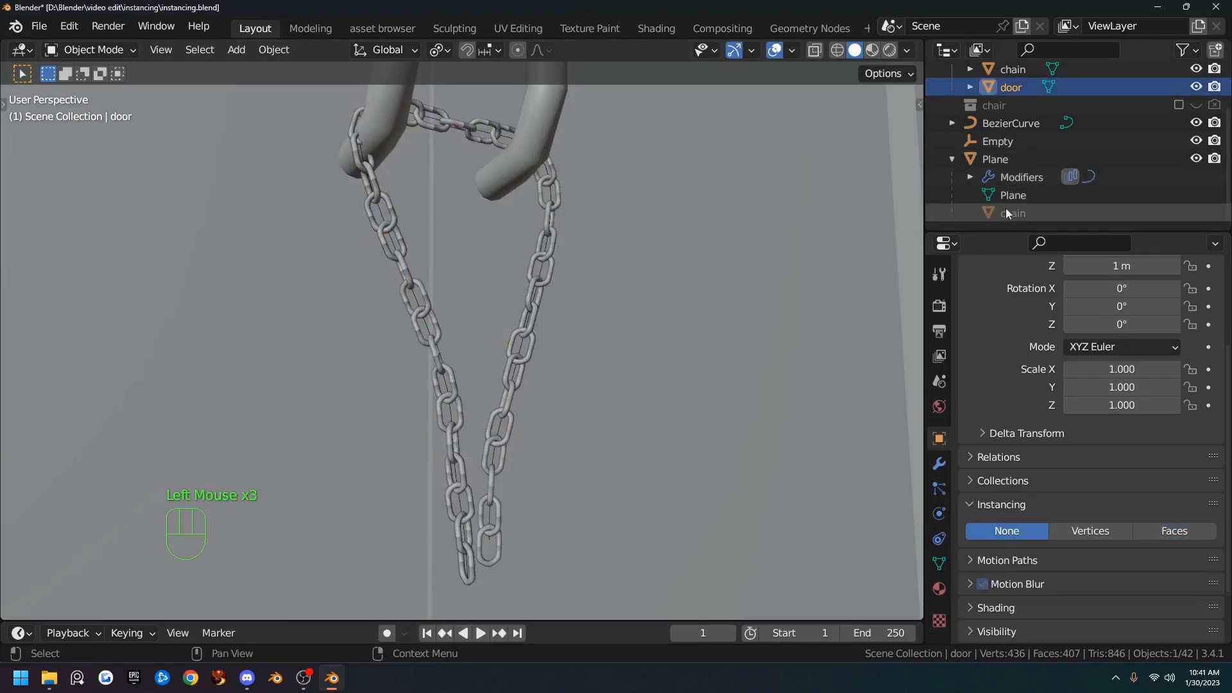
left_click(997, 160)
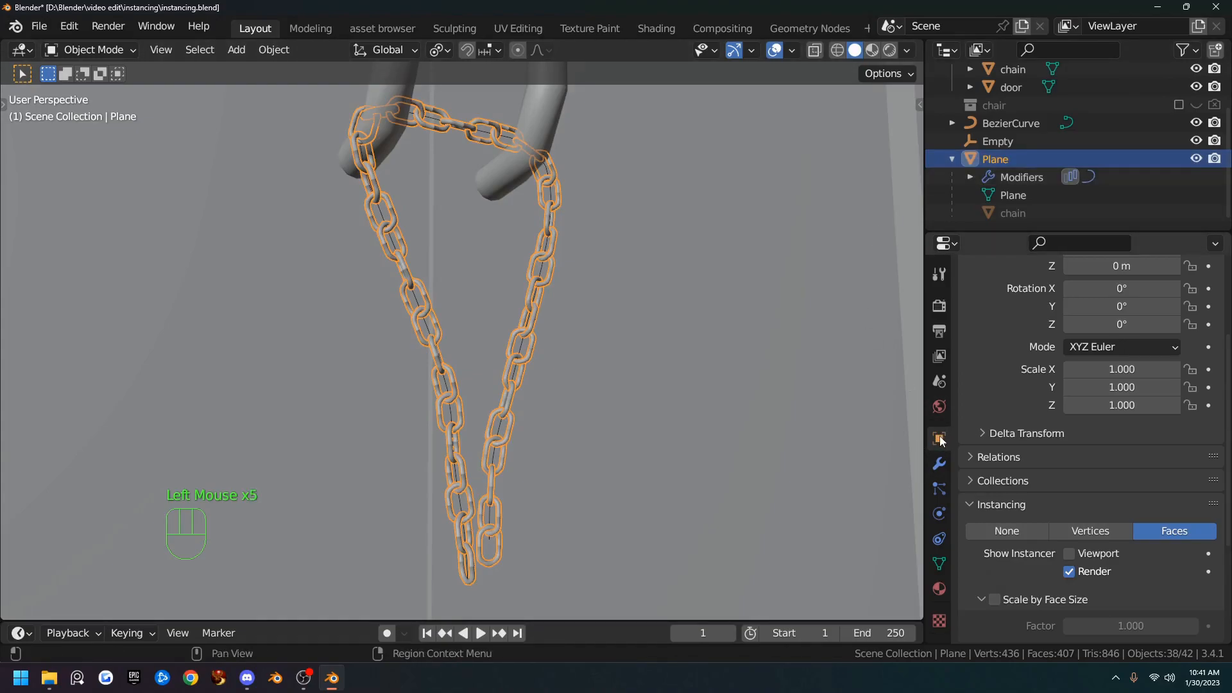
left_click(1070, 556)
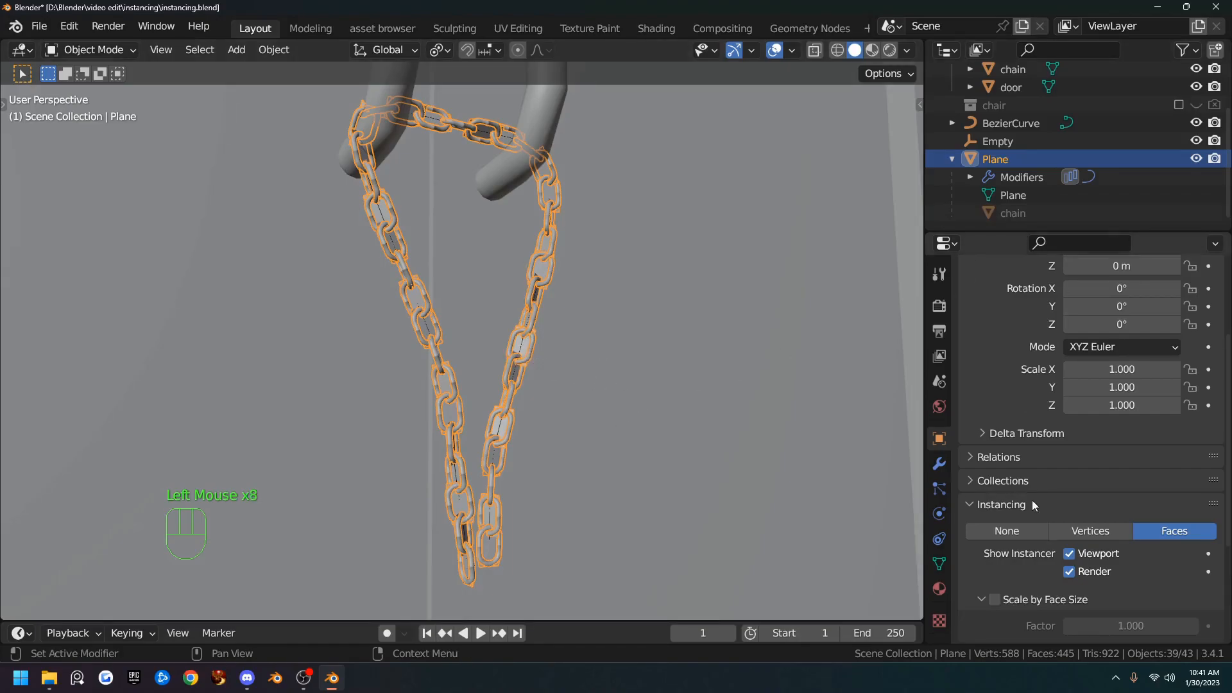
- Select the chain's Bezier curve, try moving all its control points in edit mode, and return to object mode
middle_click_drag(479, 244, 448, 124)
left_click(436, 128)
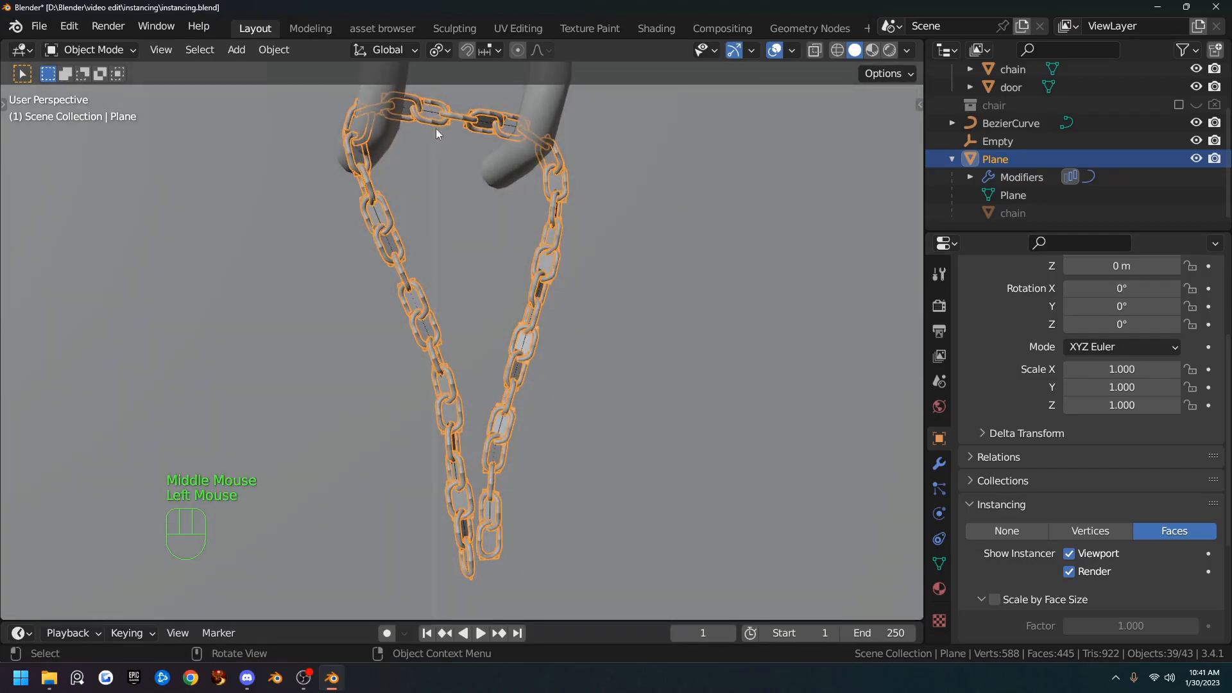
left_click(433, 114)
middle_click_drag(485, 217, 644, 394)
scroll(559, 280, "down", 2)
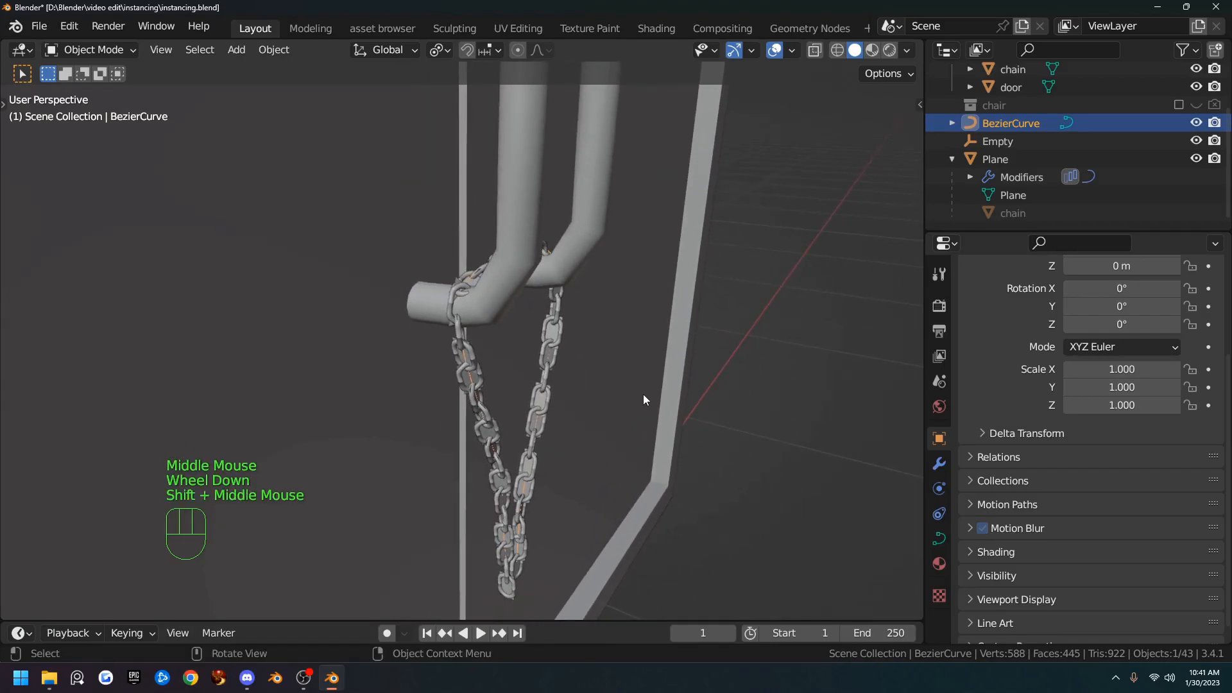
key("Tab")
key("a")
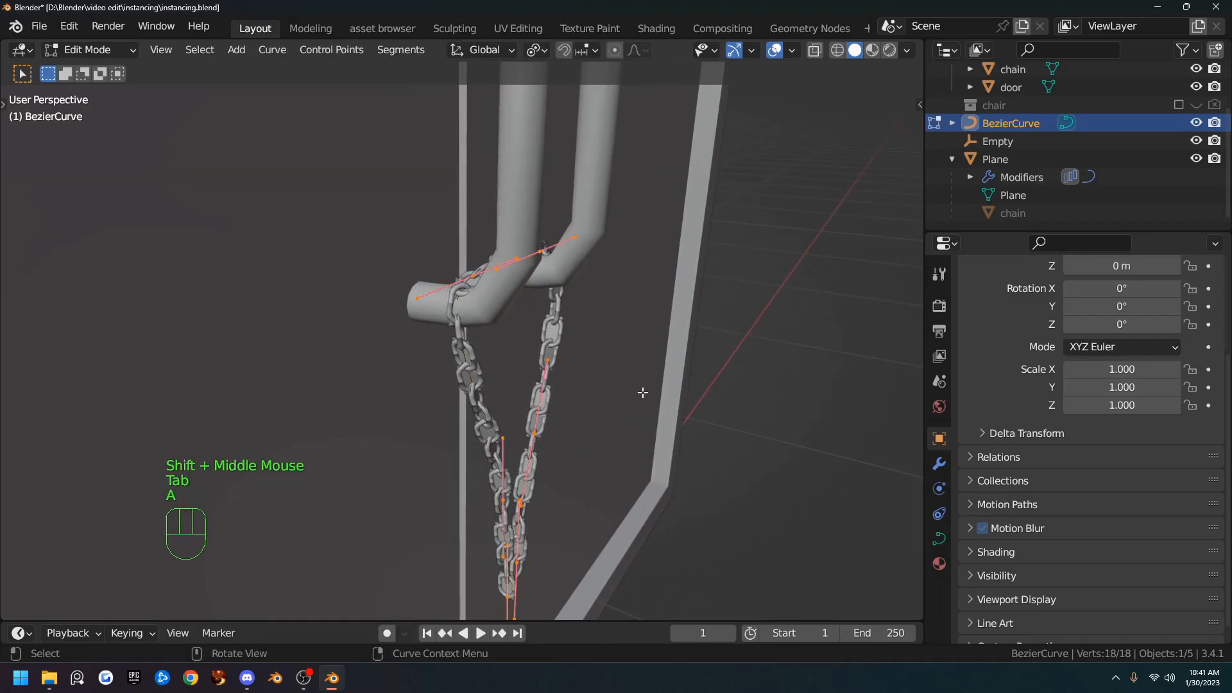
key("g")
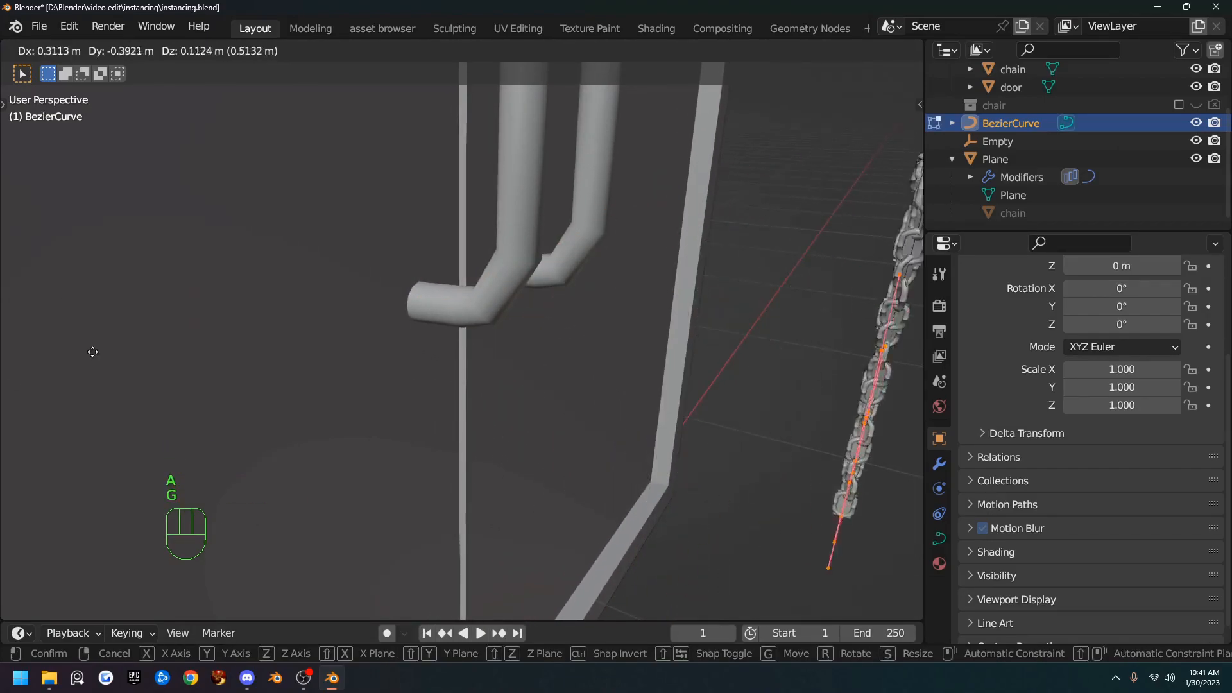
left_click(754, 356)
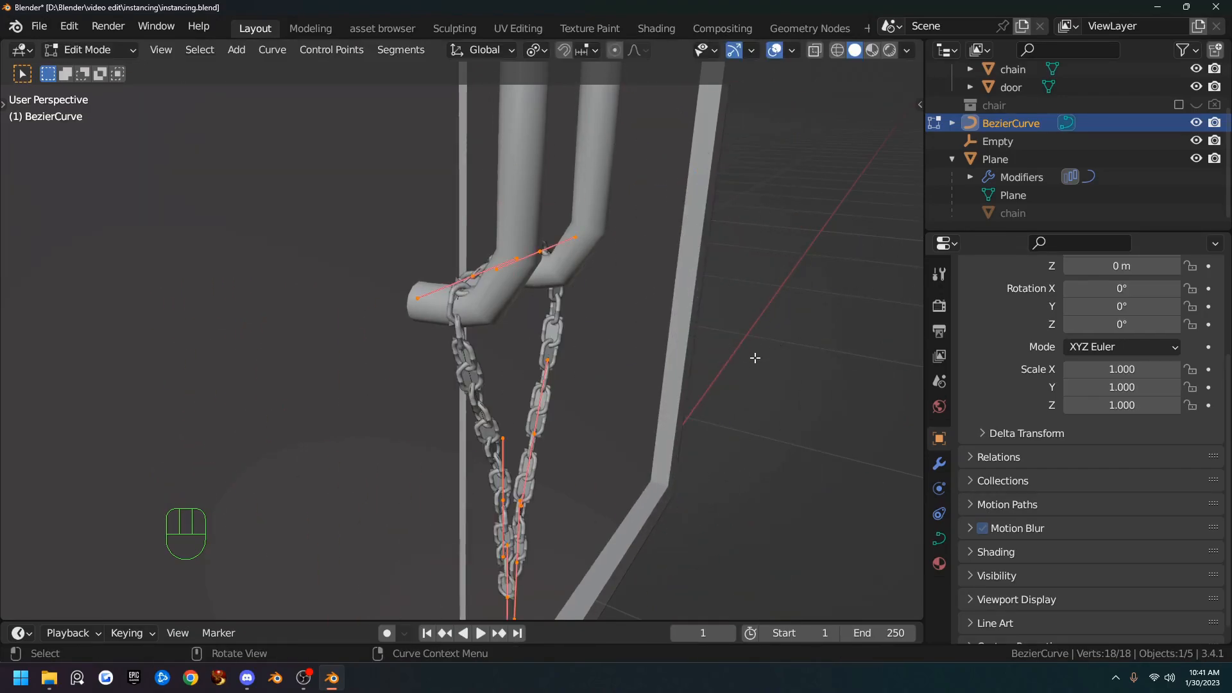
key("Tab")
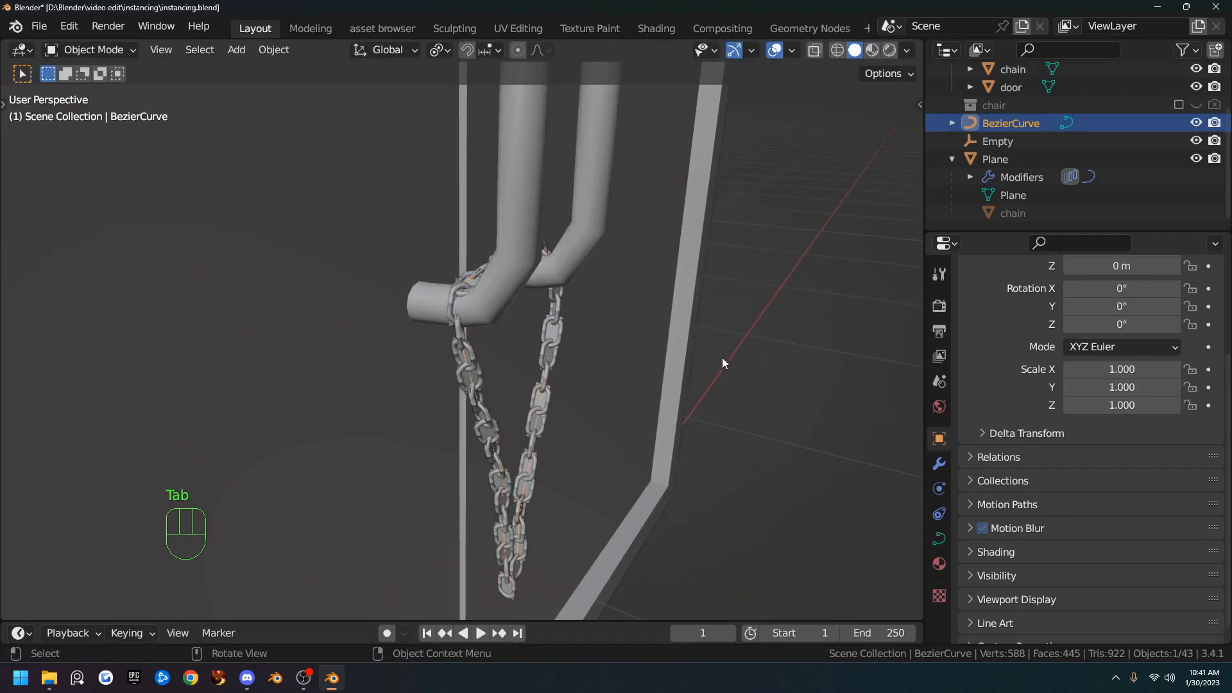
- Try moving the Bezier curve object by about 0.15 m in X, -0.19 m in Y and 0.05 m in Z, and undo the move
key("g")
left_click(788, 345)
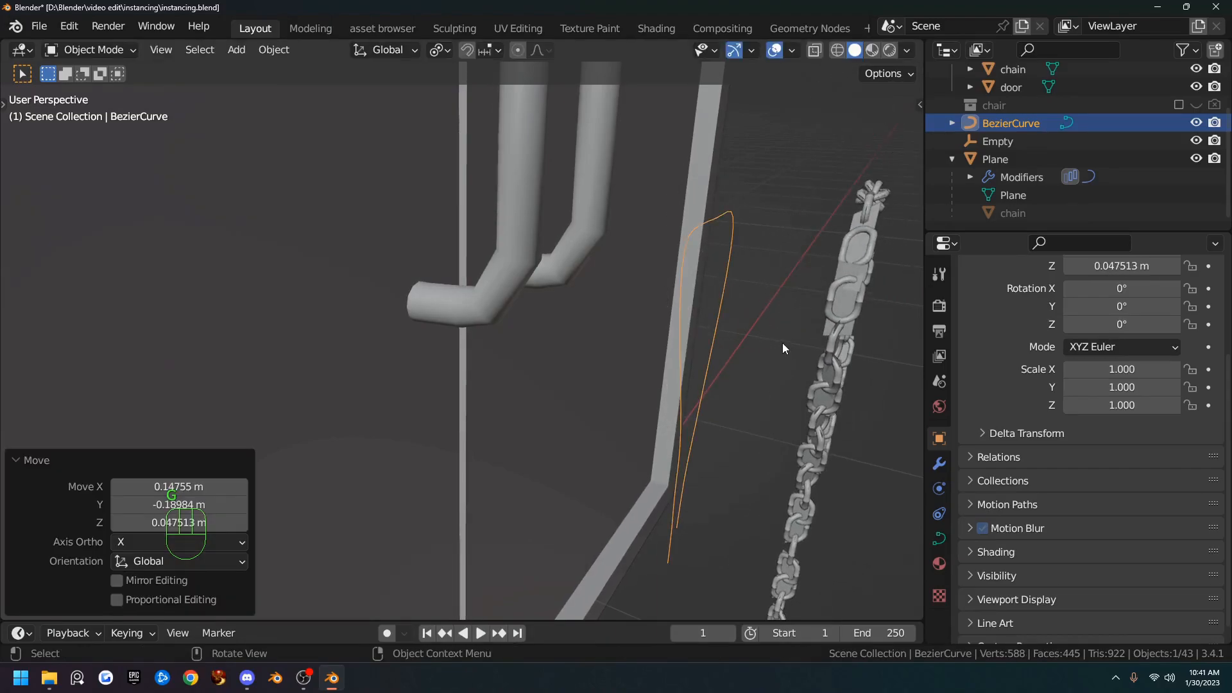
scroll(784, 336, "down", 2)
middle_click_drag(783, 337, 675, 357)
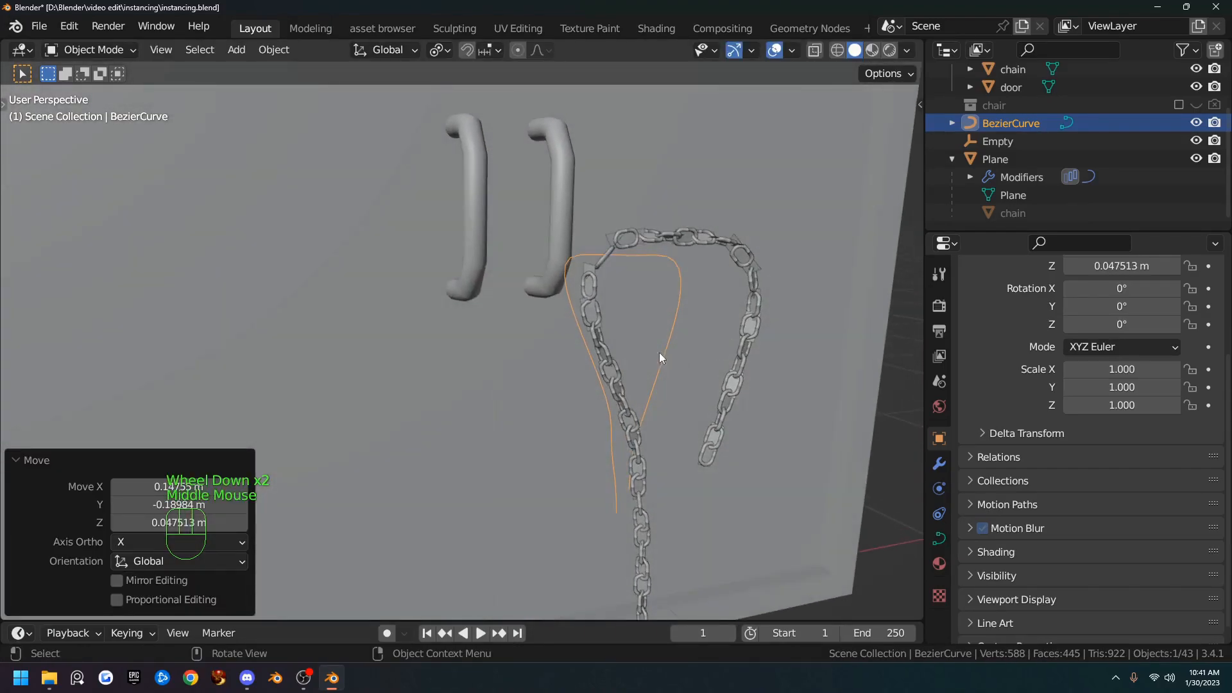
key("ctrl+z")
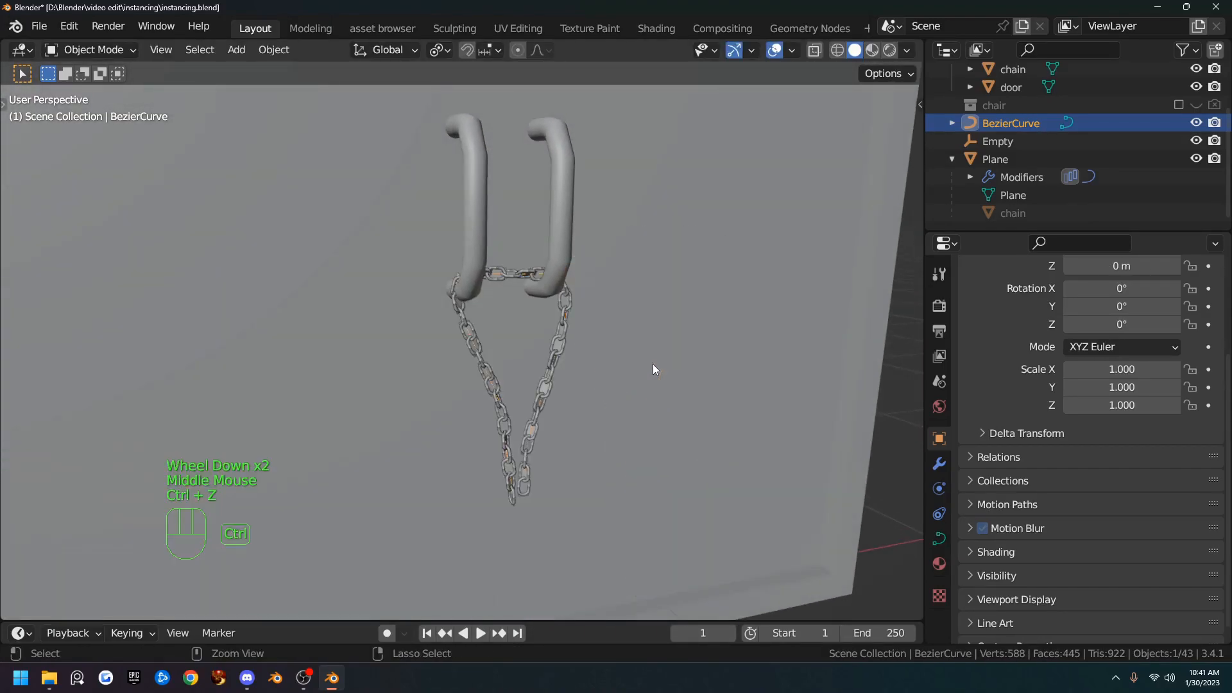
- Examine the Bezier curve's points and how the chain links wrap around the door handles from several angles
middle_click_drag(547, 340, 588, 345)
key("Tab")
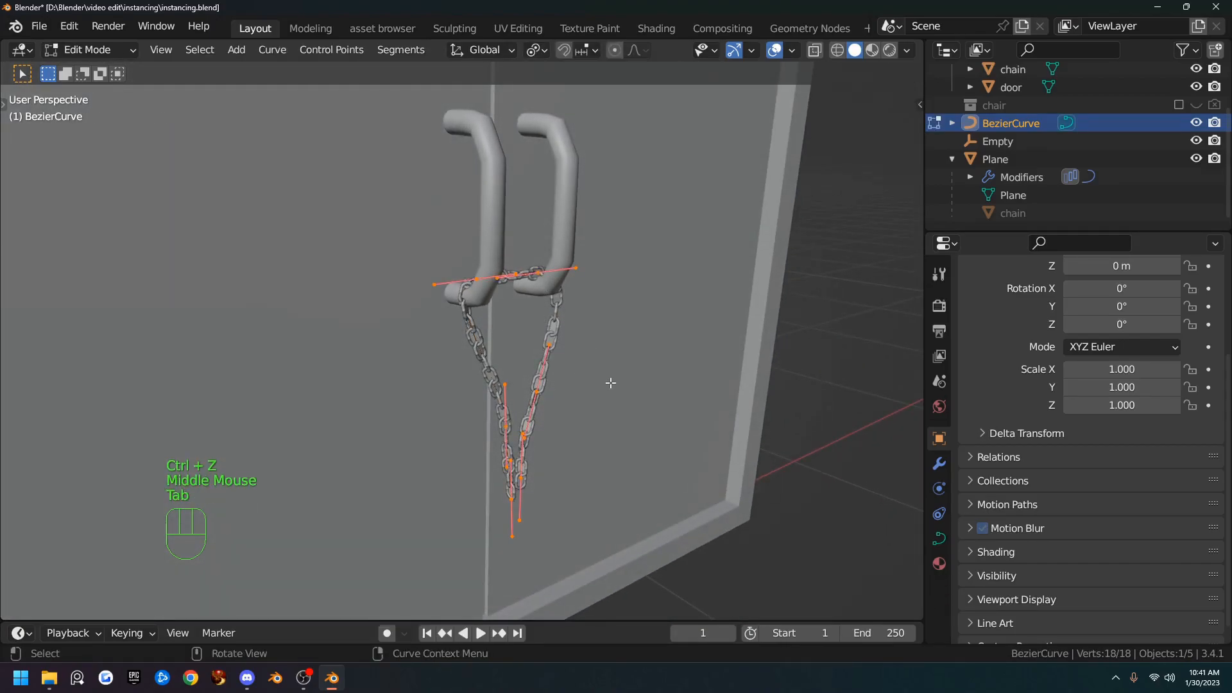
key("Tab")
scroll(594, 396, "up", 2)
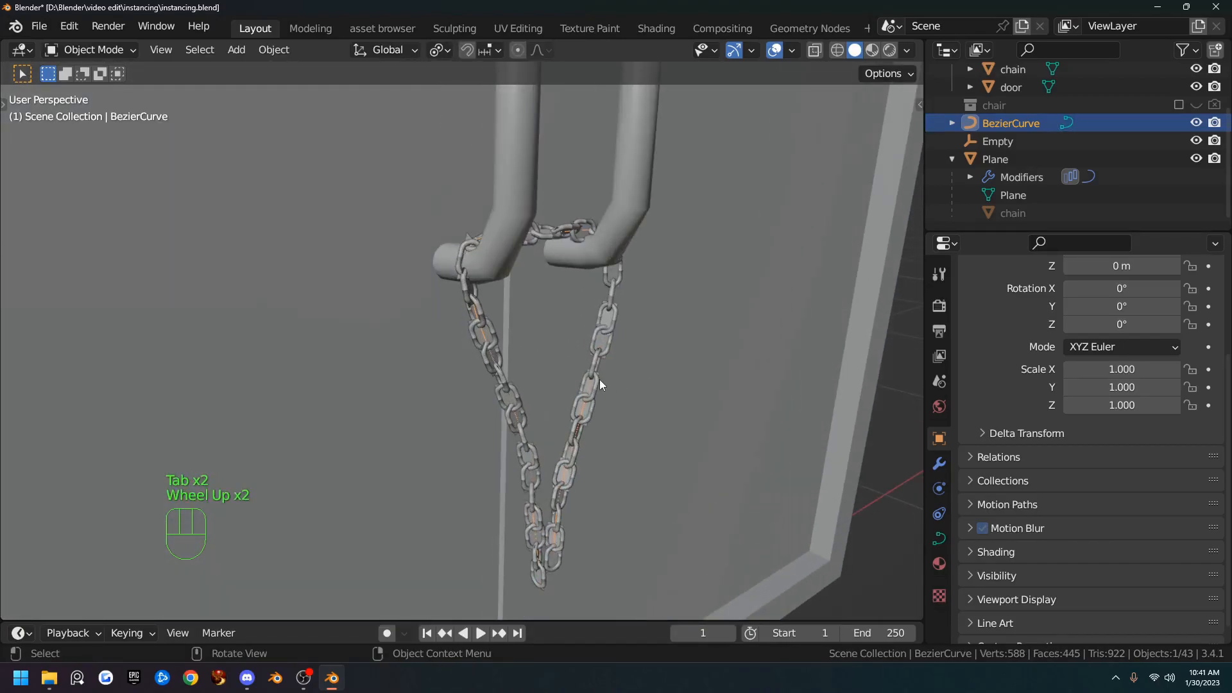
key("Tab")
key("Tab")
key("F7")
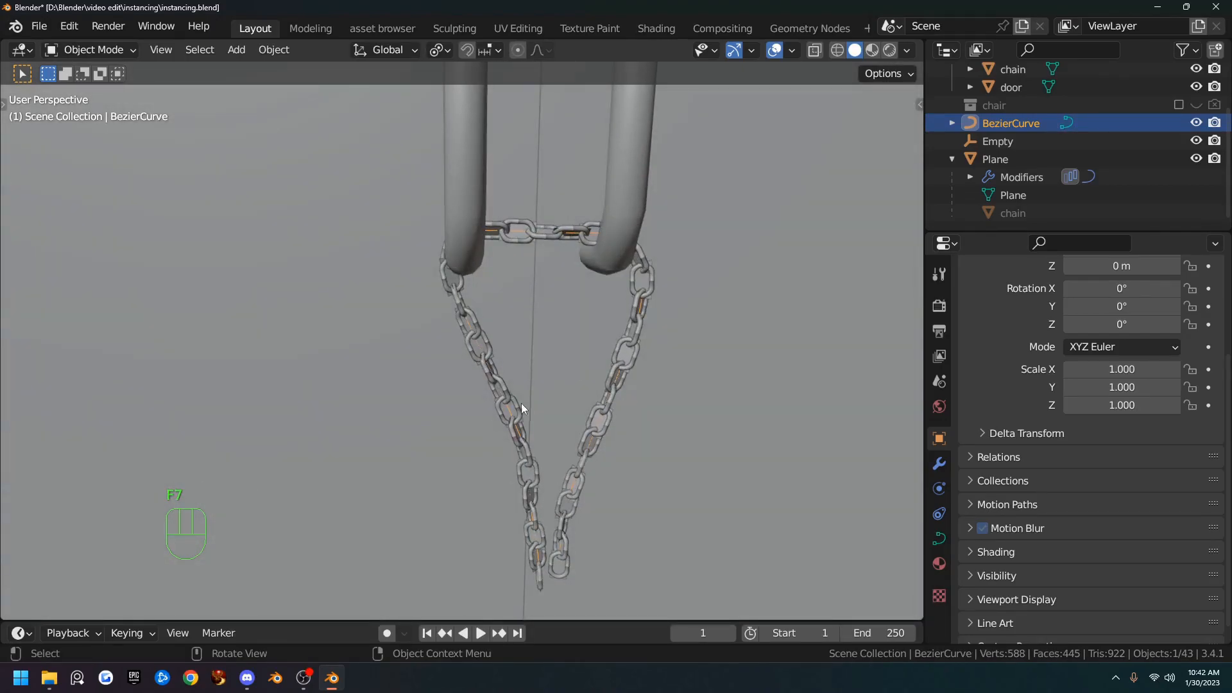
middle_click_drag(629, 430, 619, 332)
scroll(645, 414, "up", 3)
scroll(642, 414, "down", 1)
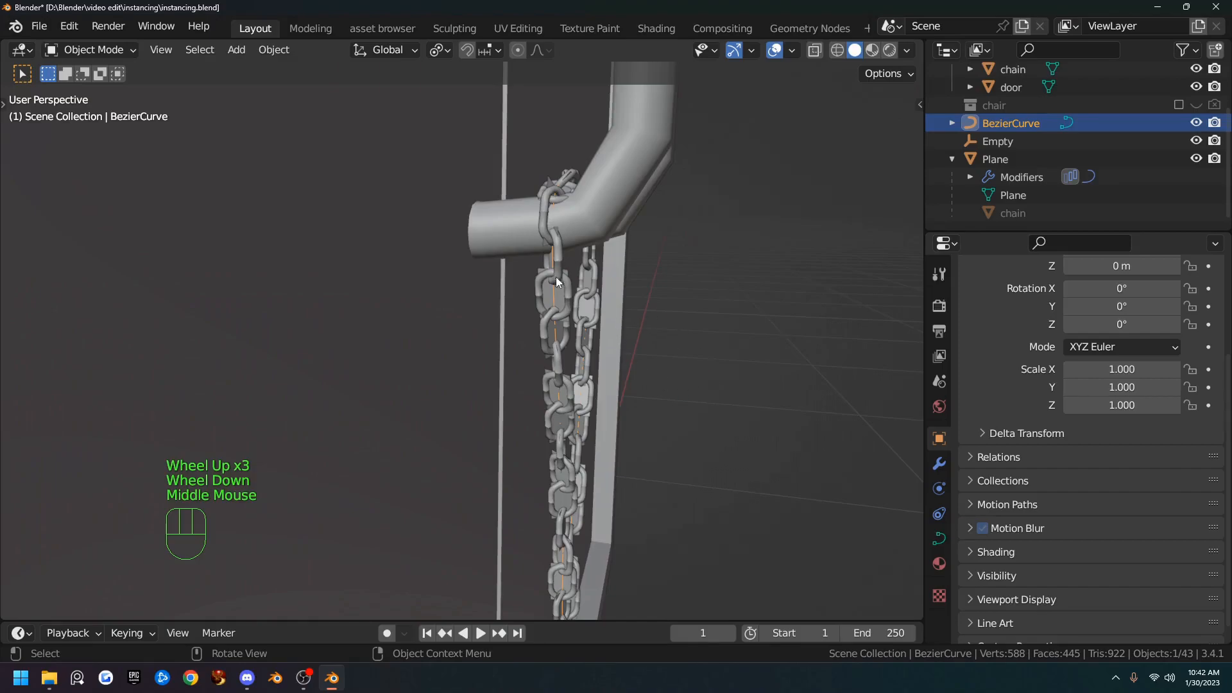
- Select the chain's Plane, show its Array modifier settings, and review the whole chain on the door
left_click(938, 464)
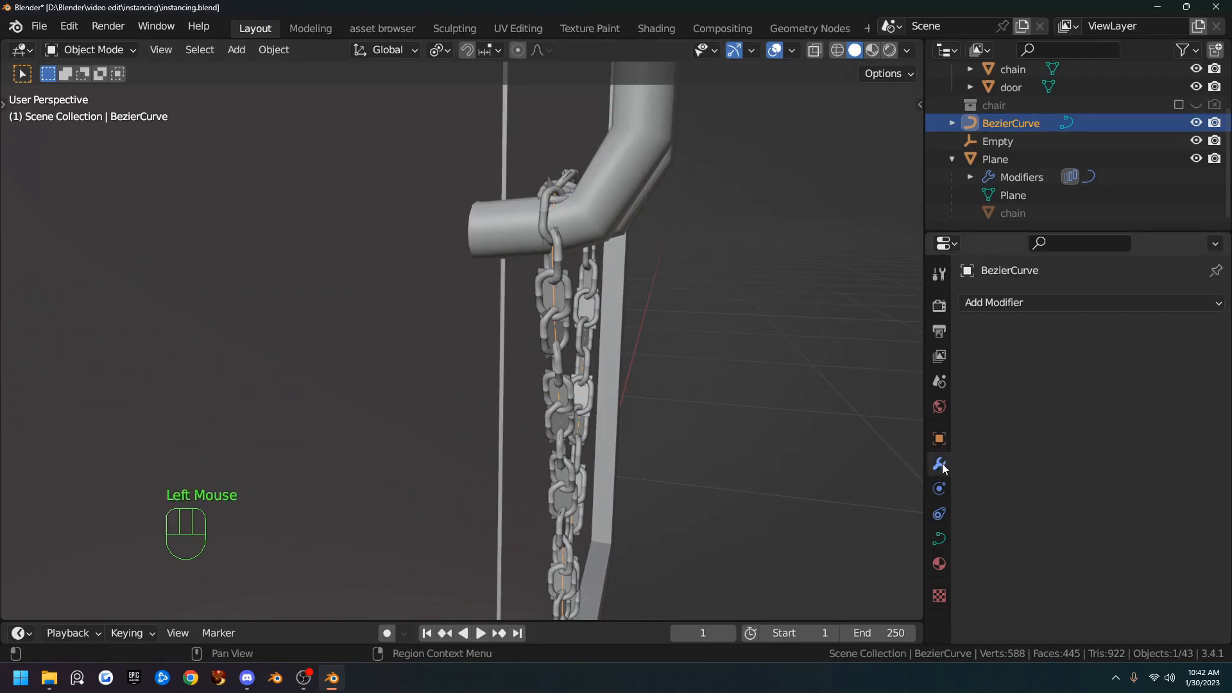
left_click(571, 303)
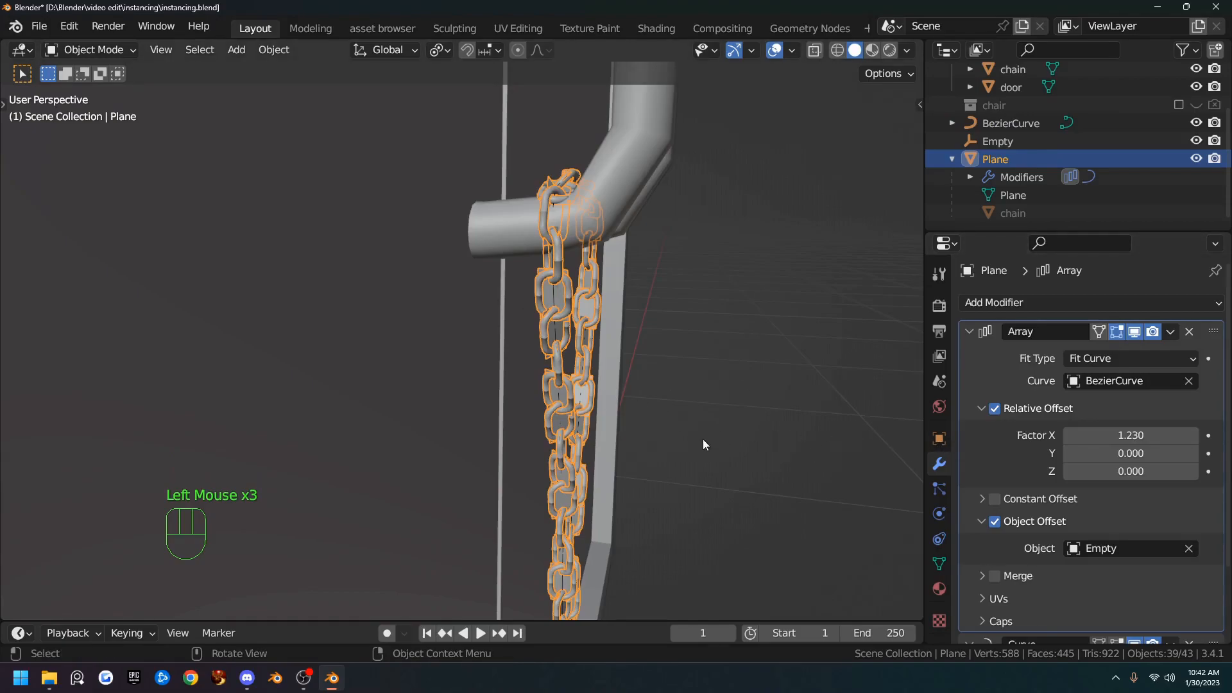
scroll(707, 434, "down", 2)
middle_click_drag(726, 487, 528, 429)
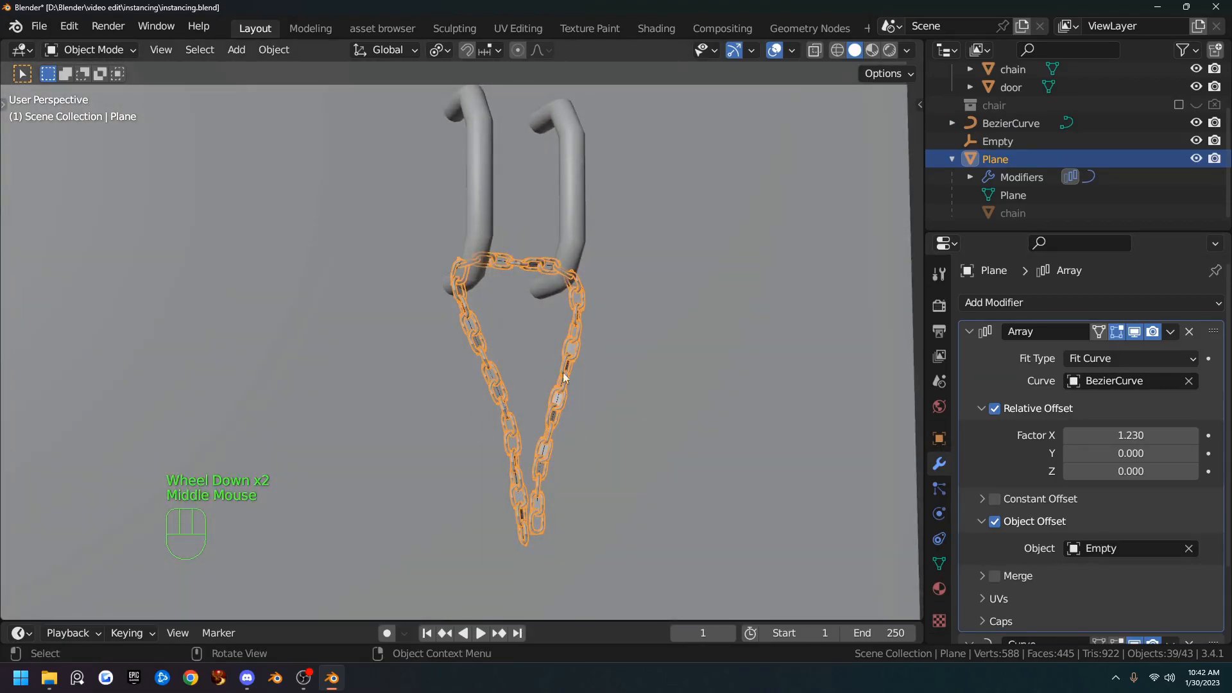
scroll(514, 385, "down", 4)
scroll(504, 387, "up", 1)
scroll(503, 386, "down", 4)
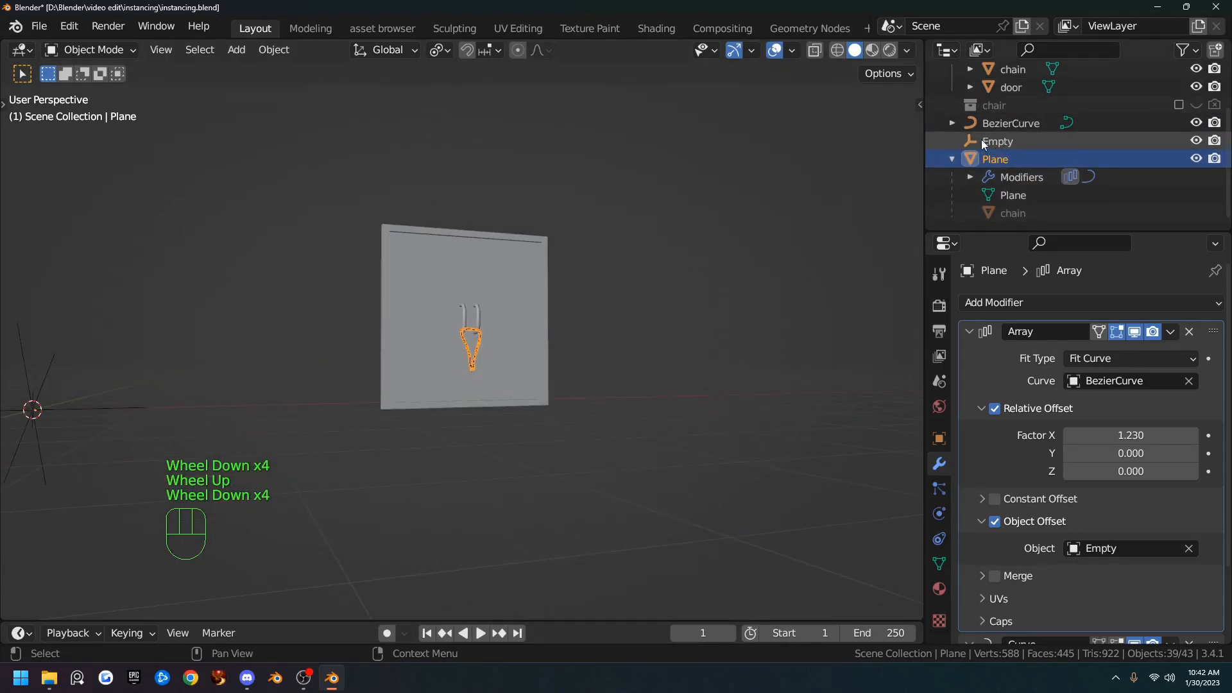
- Select the Plane's child chain link, frame it in the view, and enter edit mode on its mesh
left_click(1015, 215)
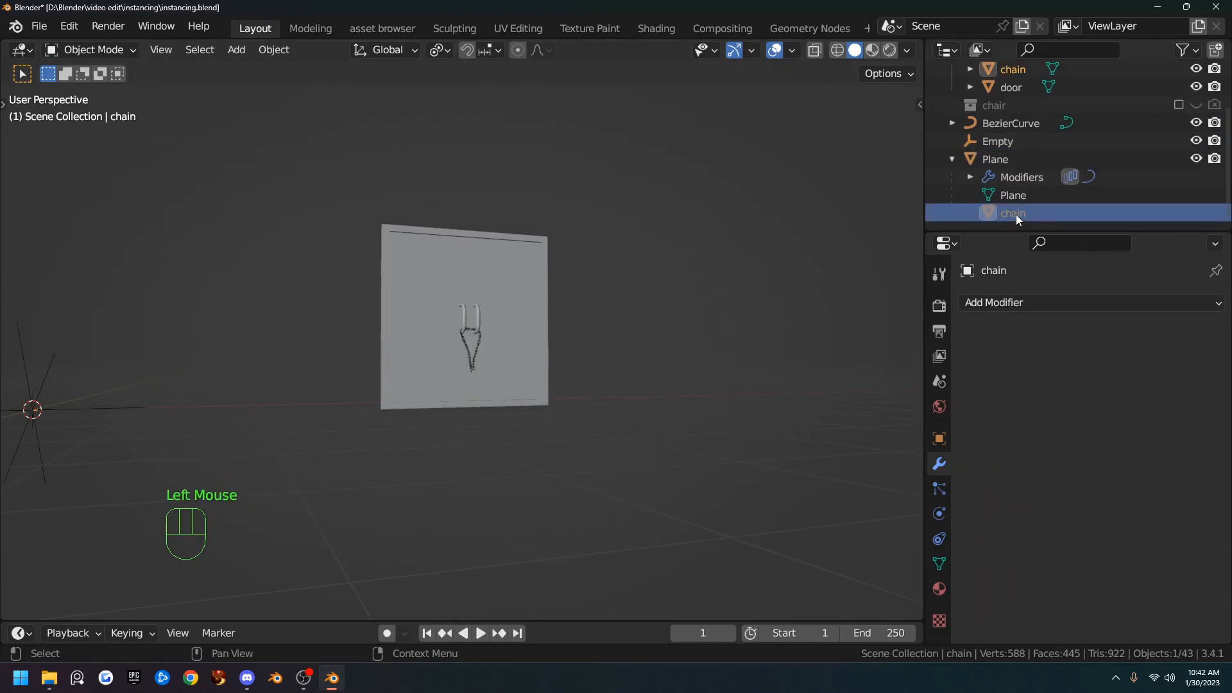
key("KP_Decimal")
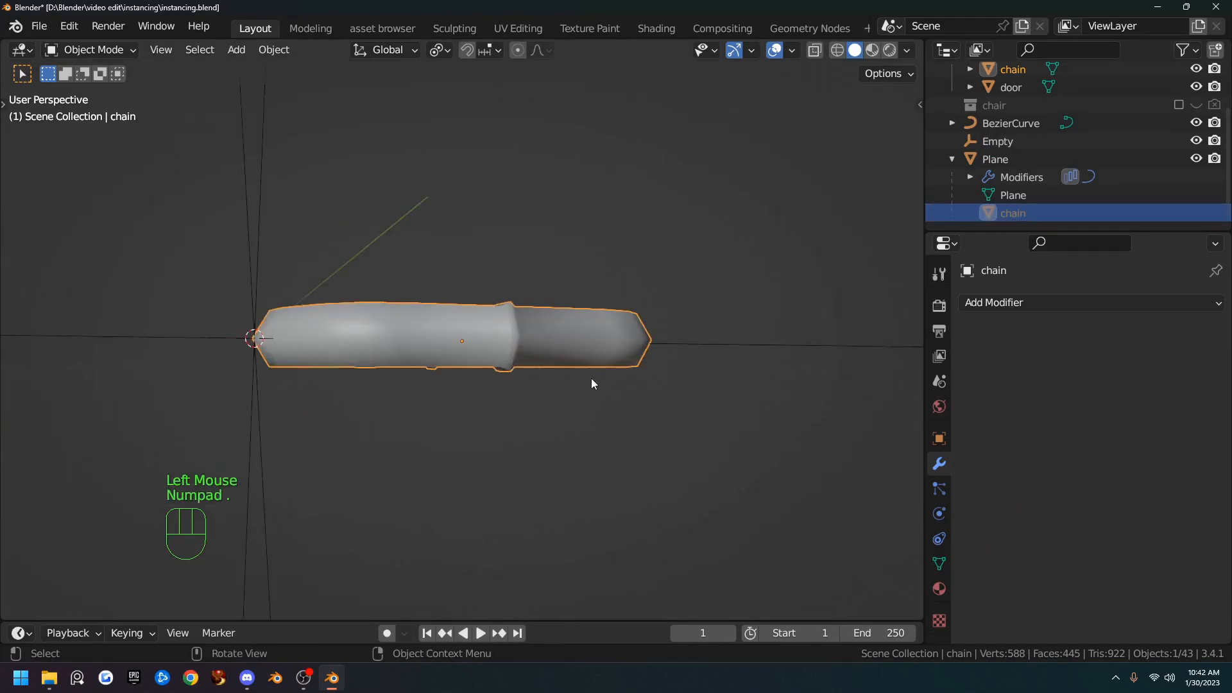
middle_click_drag(516, 344, 513, 387)
left_click(513, 387)
key("Tab")
scroll(528, 399, "up", 2)
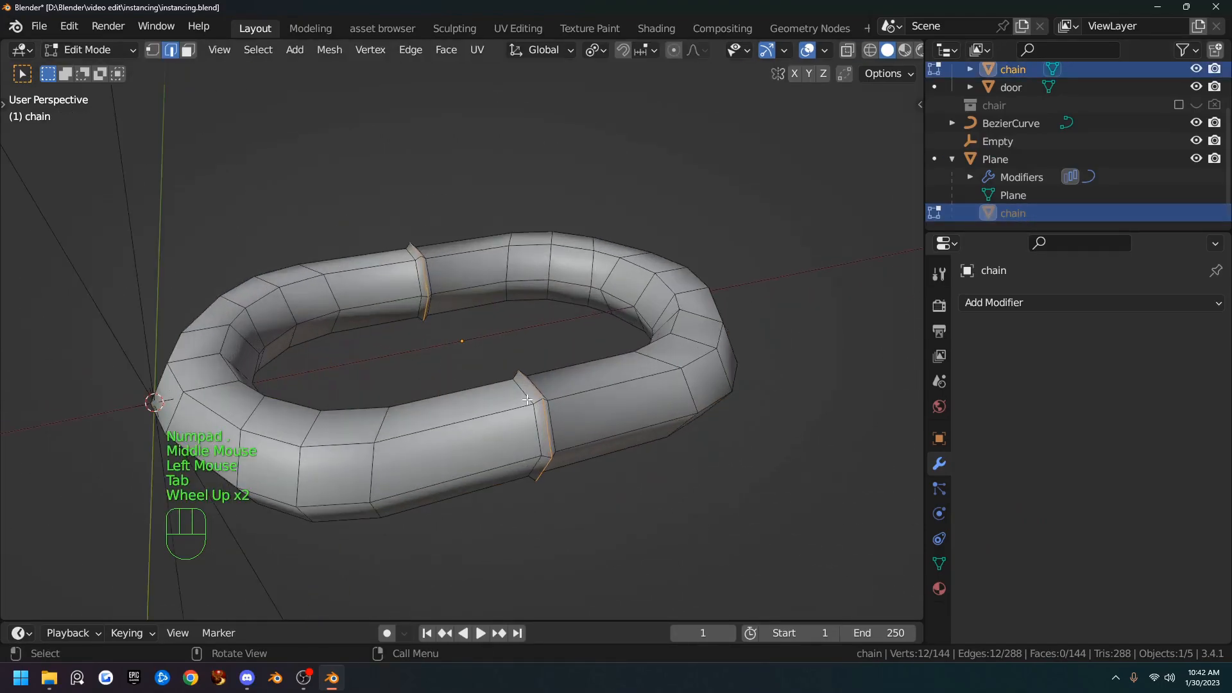
middle_click_drag(468, 335, 444, 365)
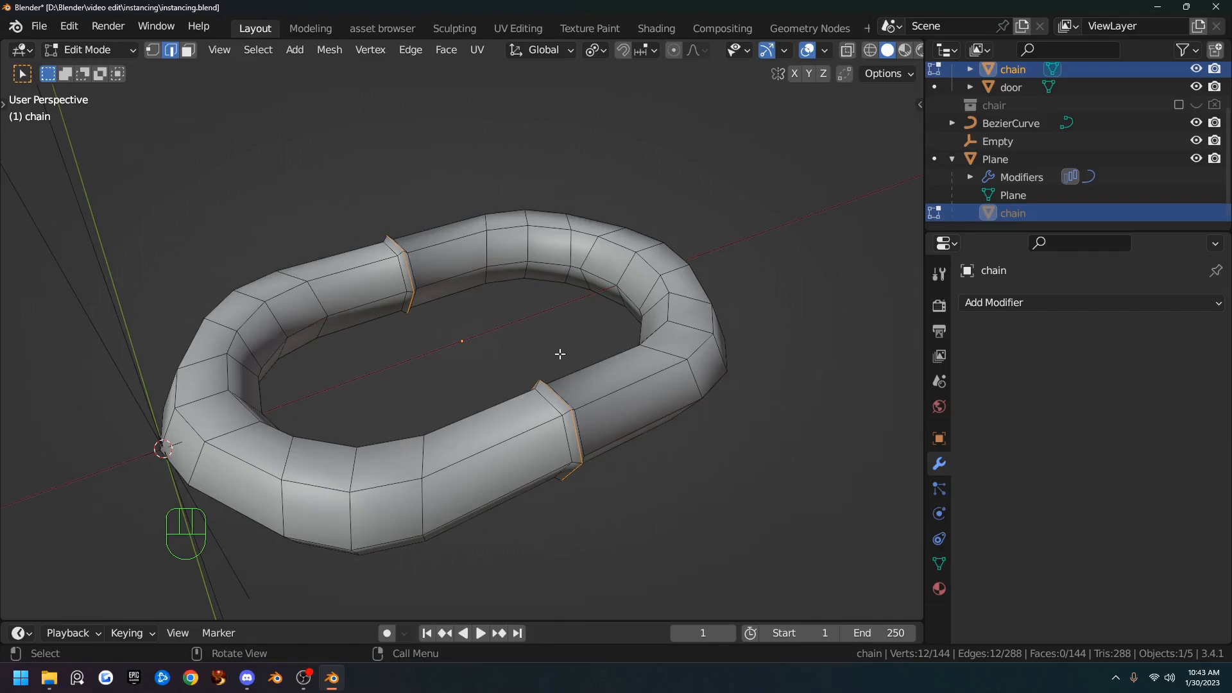
- Select the edge loop around the link's tube at one raised joint and mark it as a seam
middle_click_drag(536, 332, 498, 237)
left_click(465, 270, "alt")
scroll(499, 237, "up", 2)
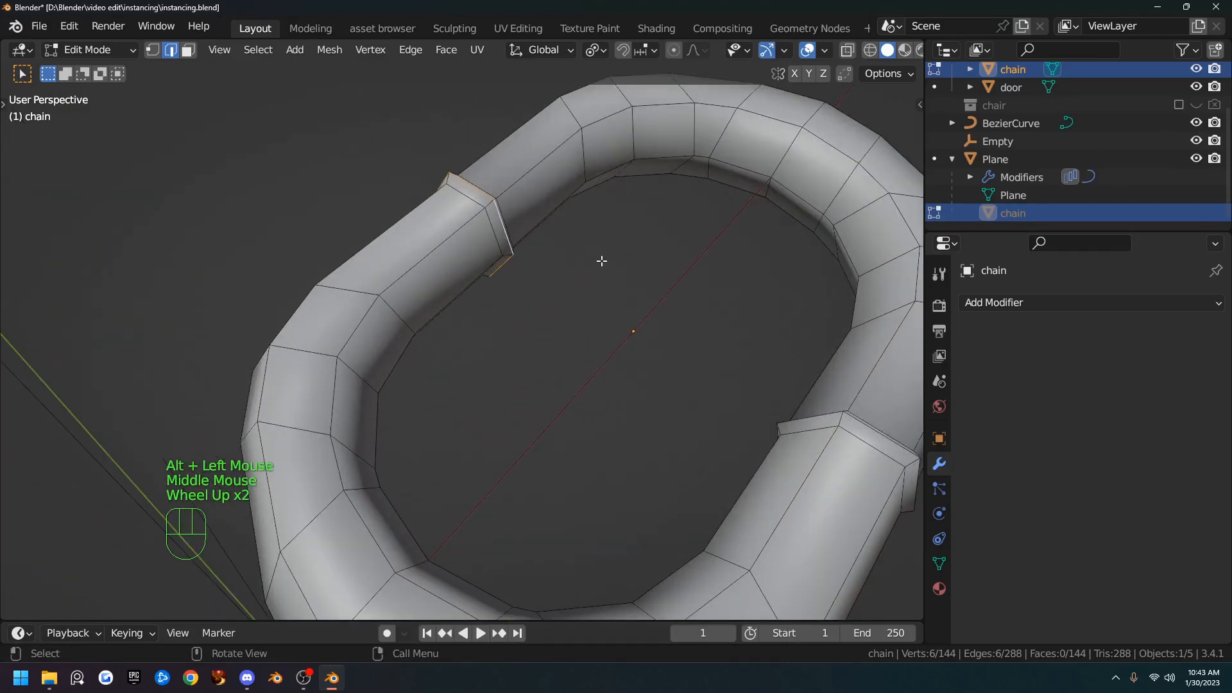
right_click(603, 264)
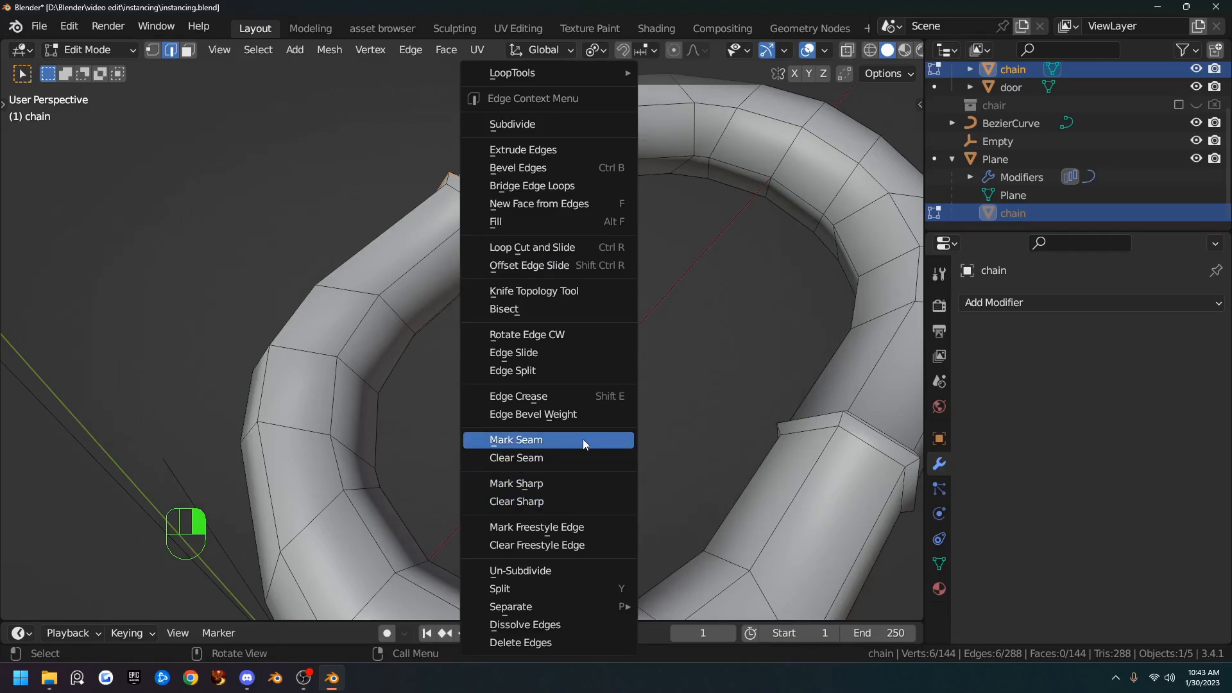
left_click(560, 440)
- Select the edge loop running along the inner side of the chain link and mark it as a seam
middle_click_drag(574, 285, 567, 233)
left_click(563, 226, "alt")
right_click(645, 295)
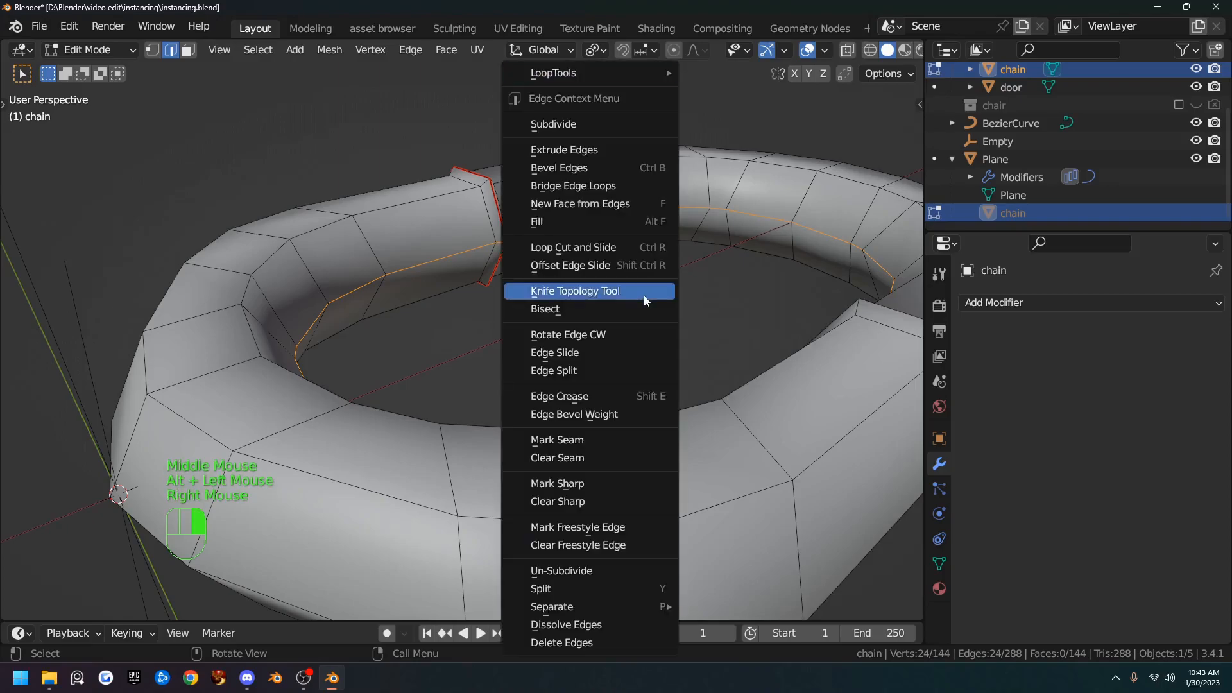
key("Escape")
middle_click_drag(657, 278, 661, 291)
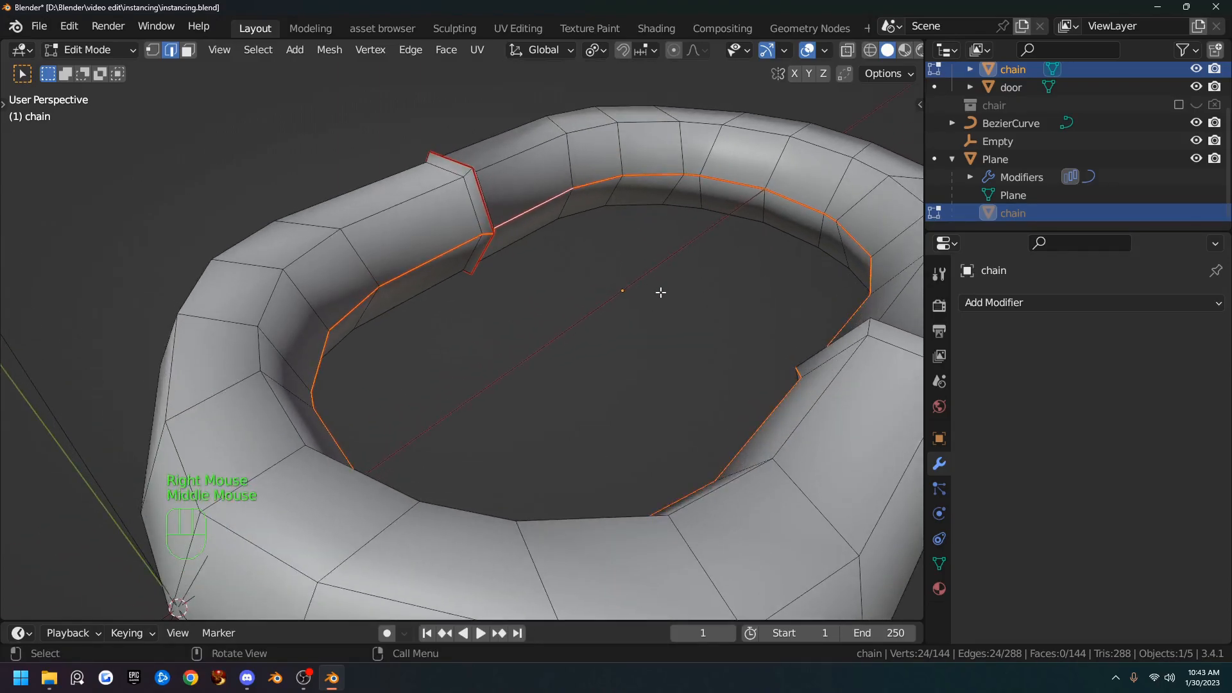
- Unwrap the entire chain link mesh and inspect its UV layout in the UV Editing workspace
key("a")
key("u")
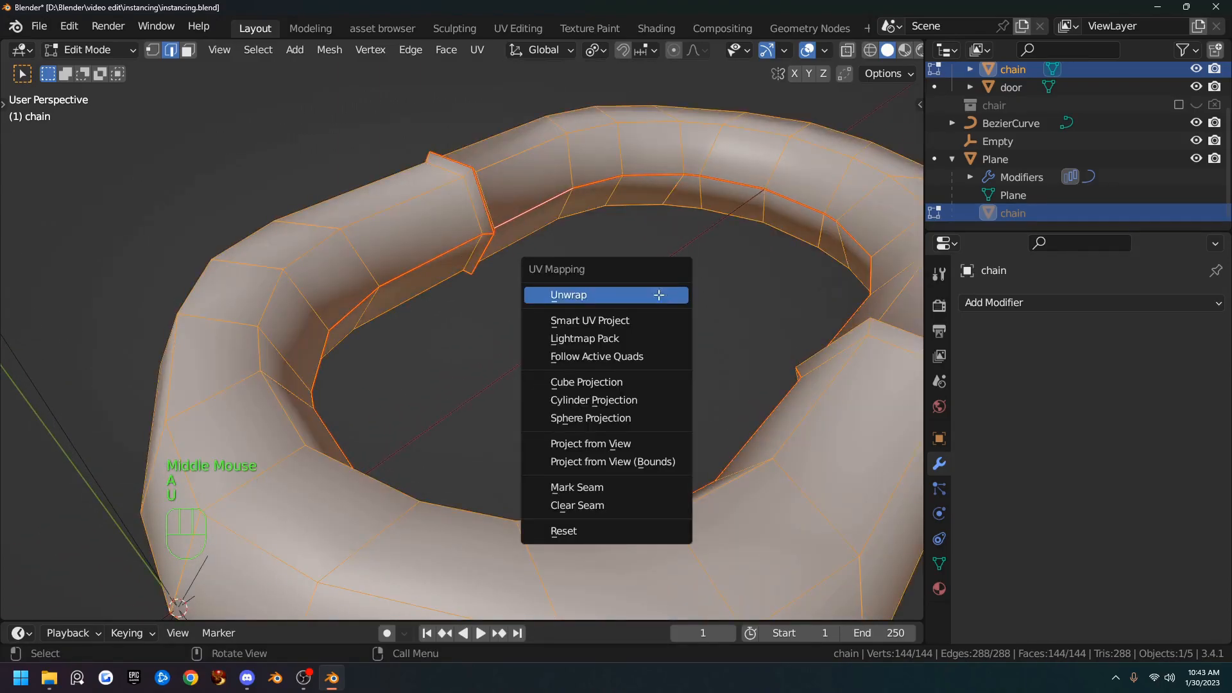
left_click(659, 294)
left_click(517, 30)
scroll(275, 347, "up", 4)
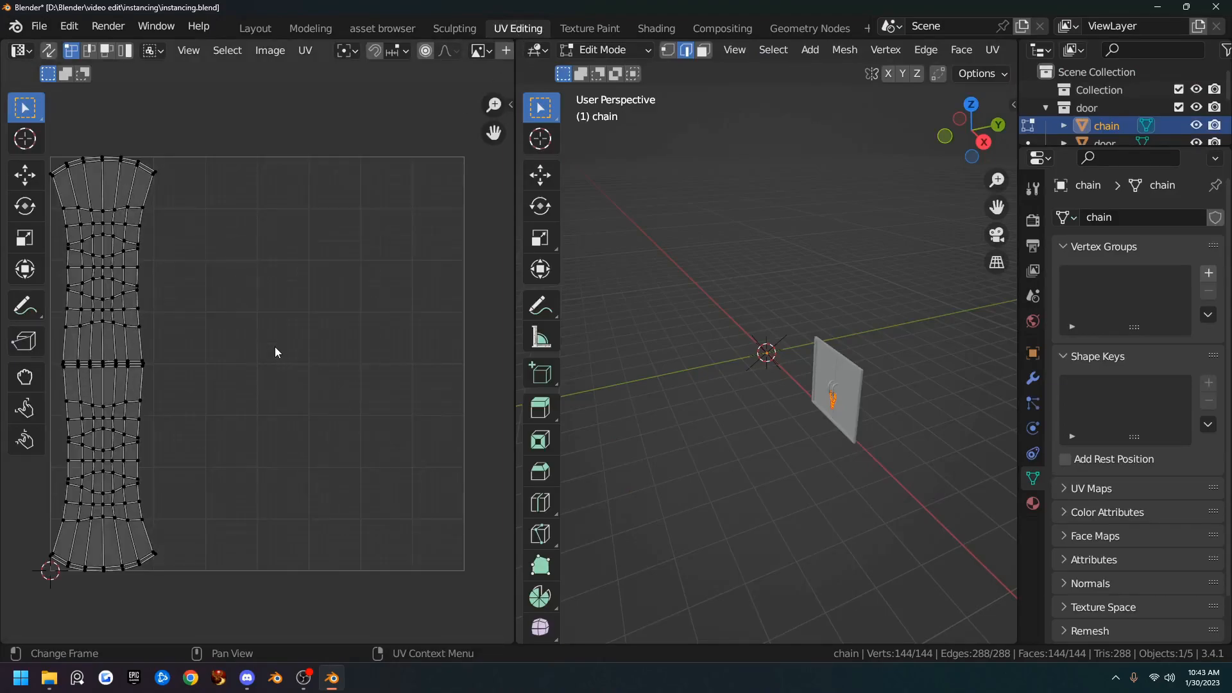
scroll(106, 369, "up", 1)
middle_click_drag(115, 237, 356, 249, "shift")
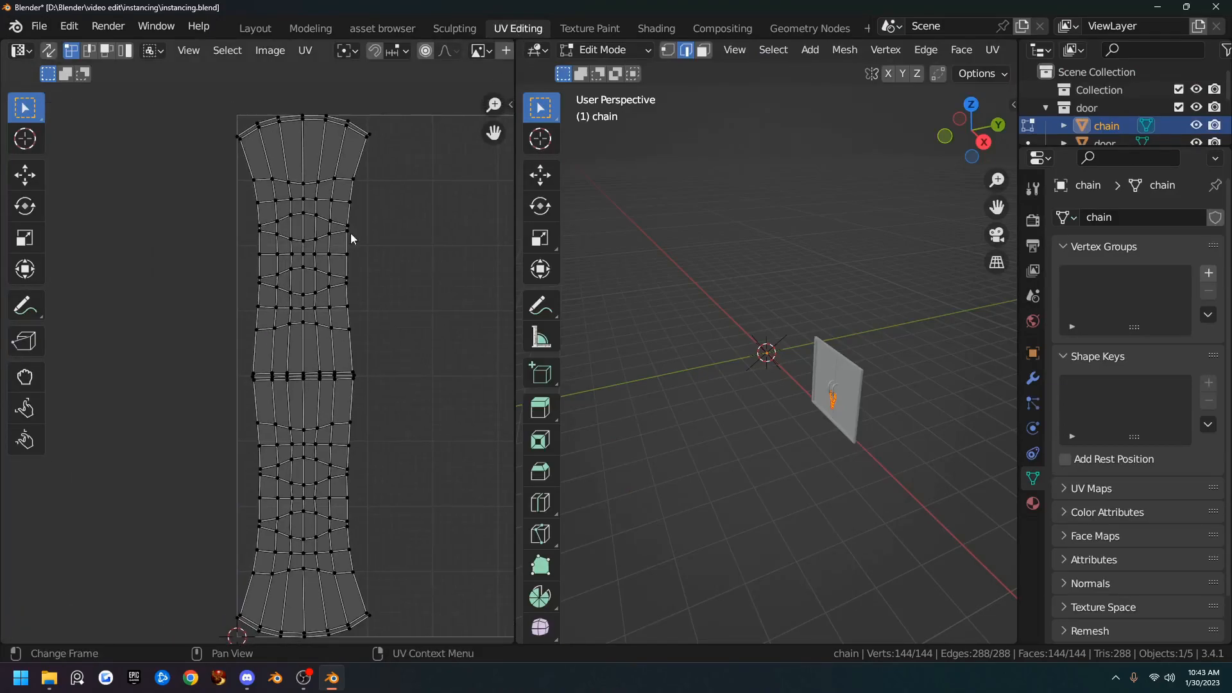
scroll(405, 371, "up", 1)
scroll(386, 394, "down", 2)
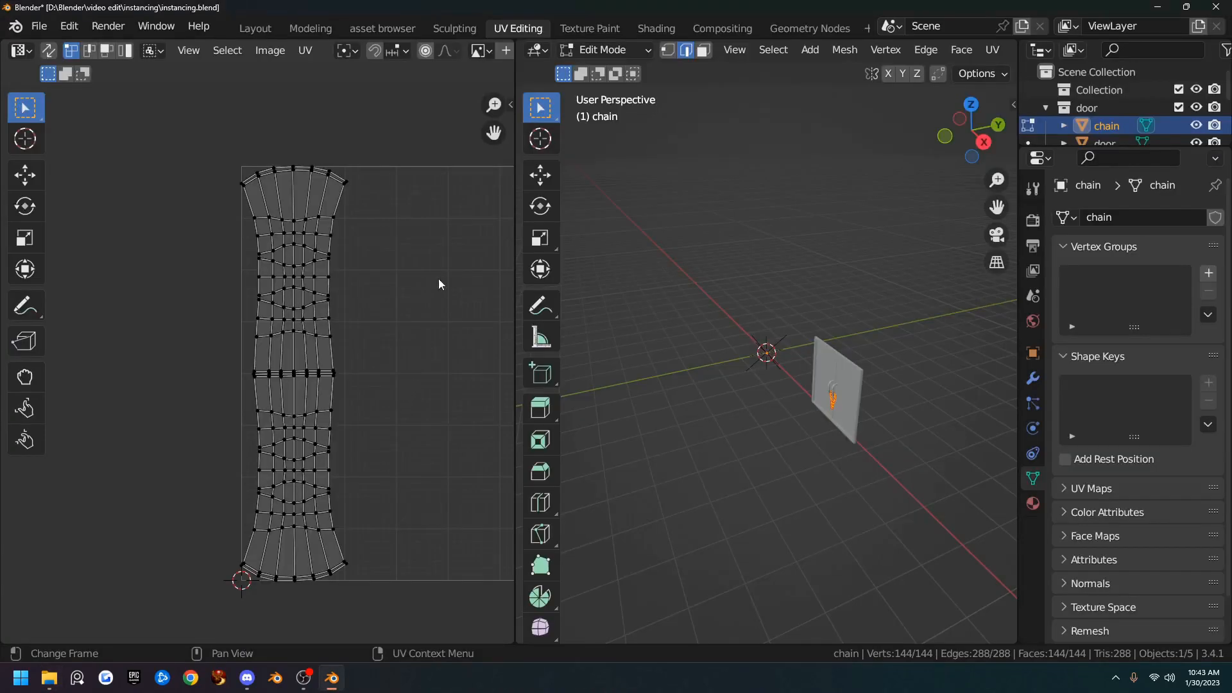
- Return to the Layout workspace in object mode and view the whole chain link at the scene origin
left_click(264, 29)
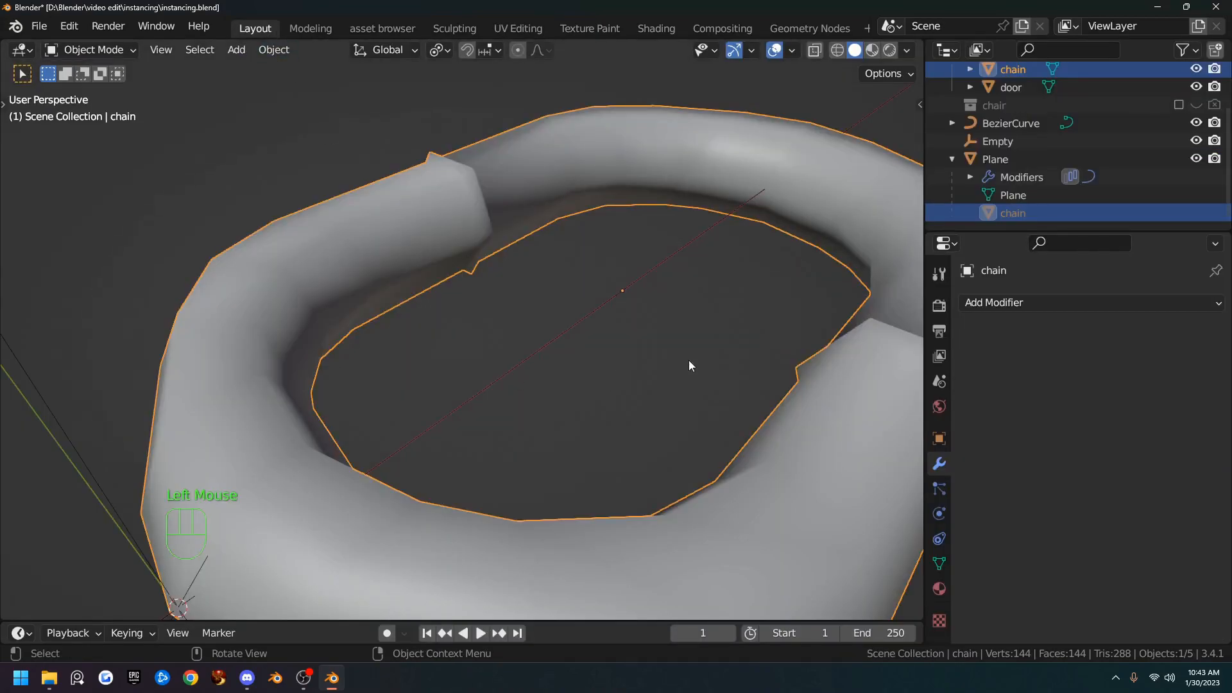
middle_click_drag(681, 362, 591, 338)
scroll(548, 247, "down", 6)
scroll(569, 337, "down", 4)
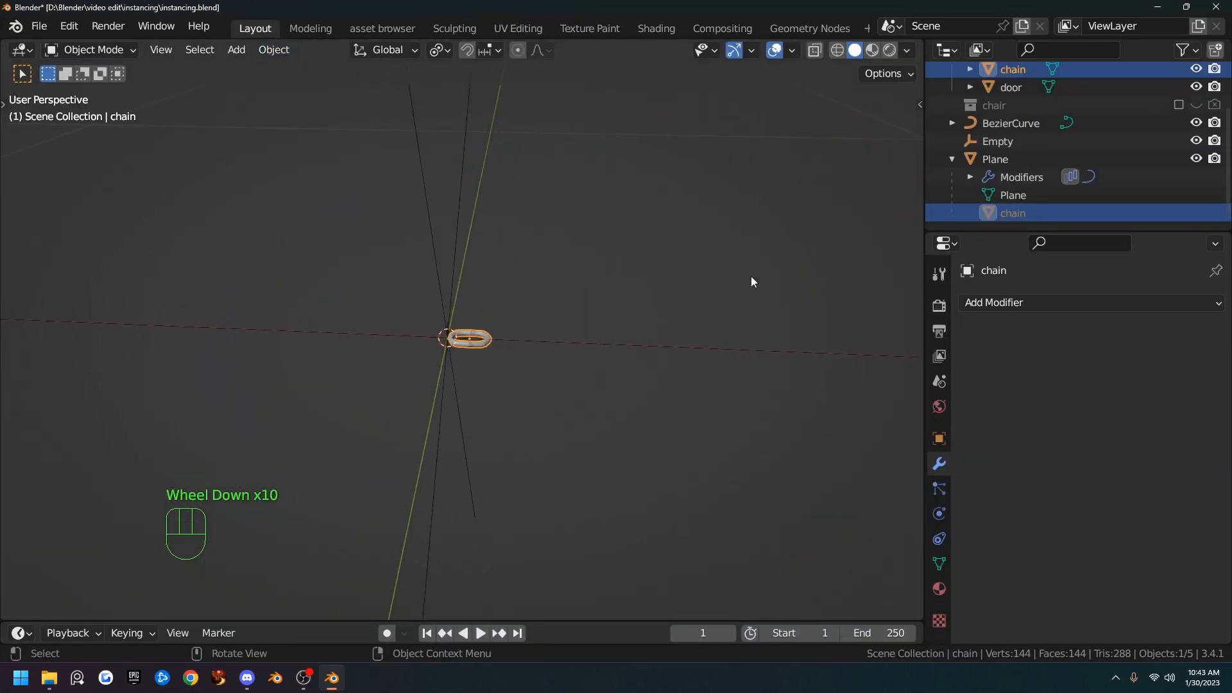
- Apply the Array and Curve modifiers on the Plane object that carries the chain around the door handles
middle_click_drag(748, 306, 391, 336, "shift")
scroll(632, 302, "down", 2)
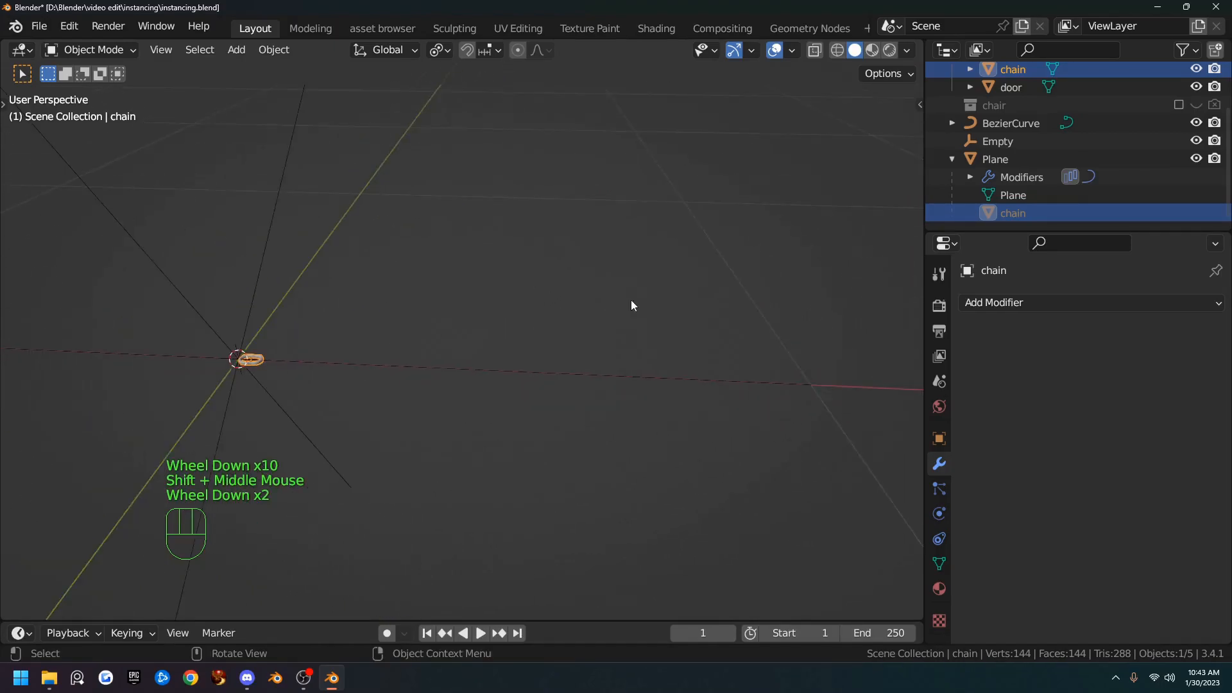
left_click(996, 159)
key("KP_Decimal")
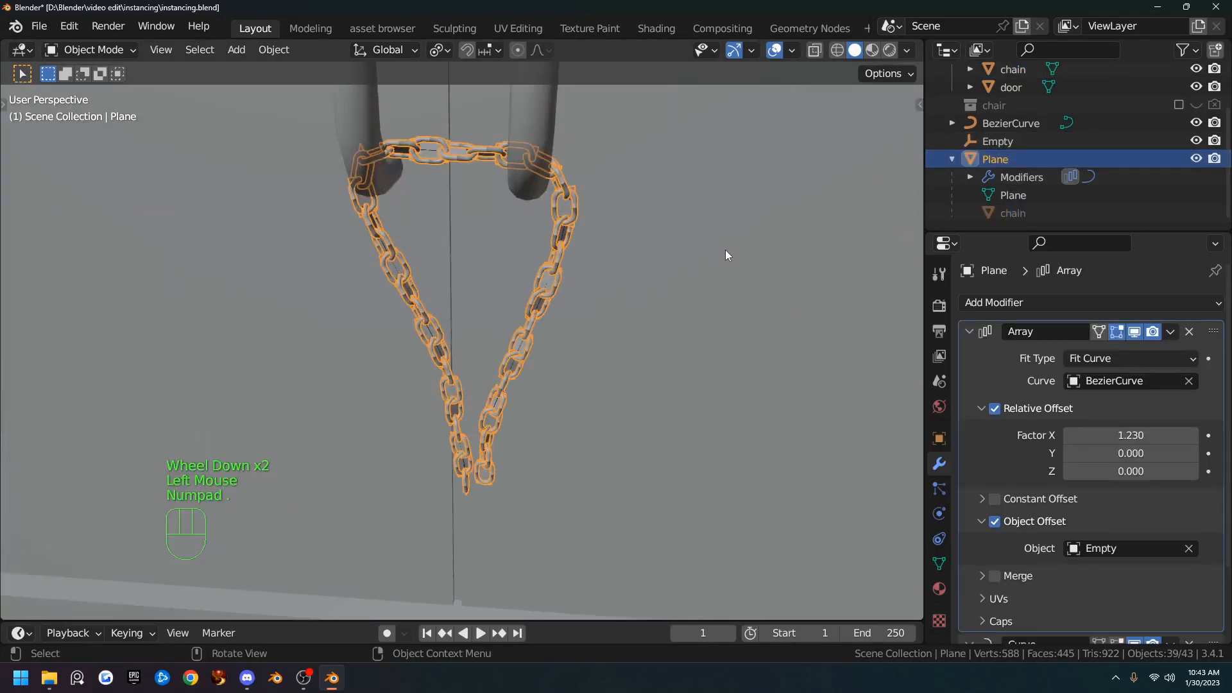
middle_click_drag(587, 340, 509, 280)
scroll(510, 280, "up", 1)
scroll(510, 277, "up", 2)
scroll(509, 275, "down", 3)
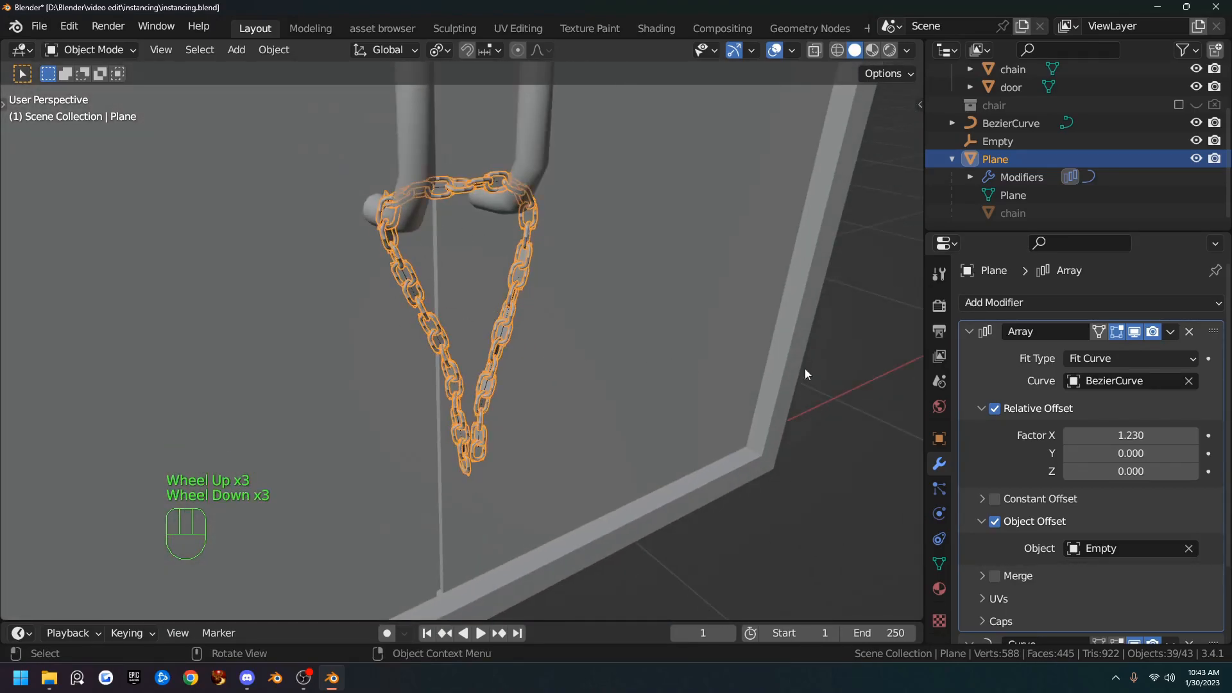
left_click(1171, 331)
left_click(1113, 352)
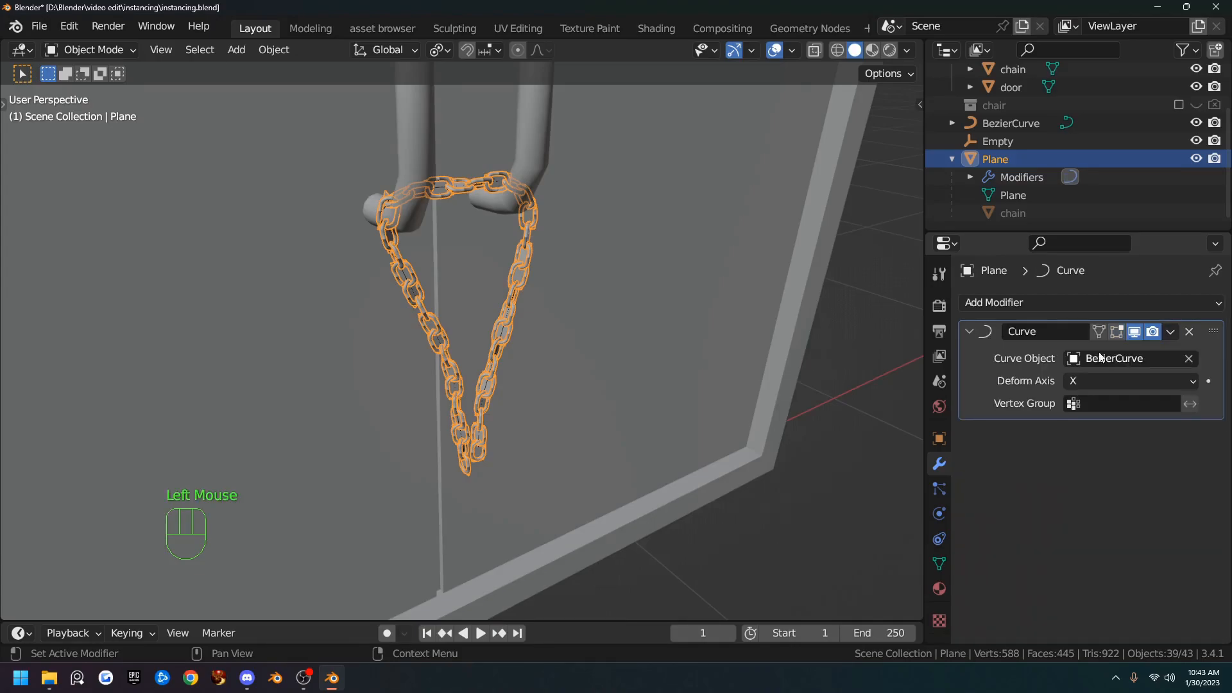
left_click(1171, 332)
left_click(1145, 350)
scroll(554, 313, "down", 3)
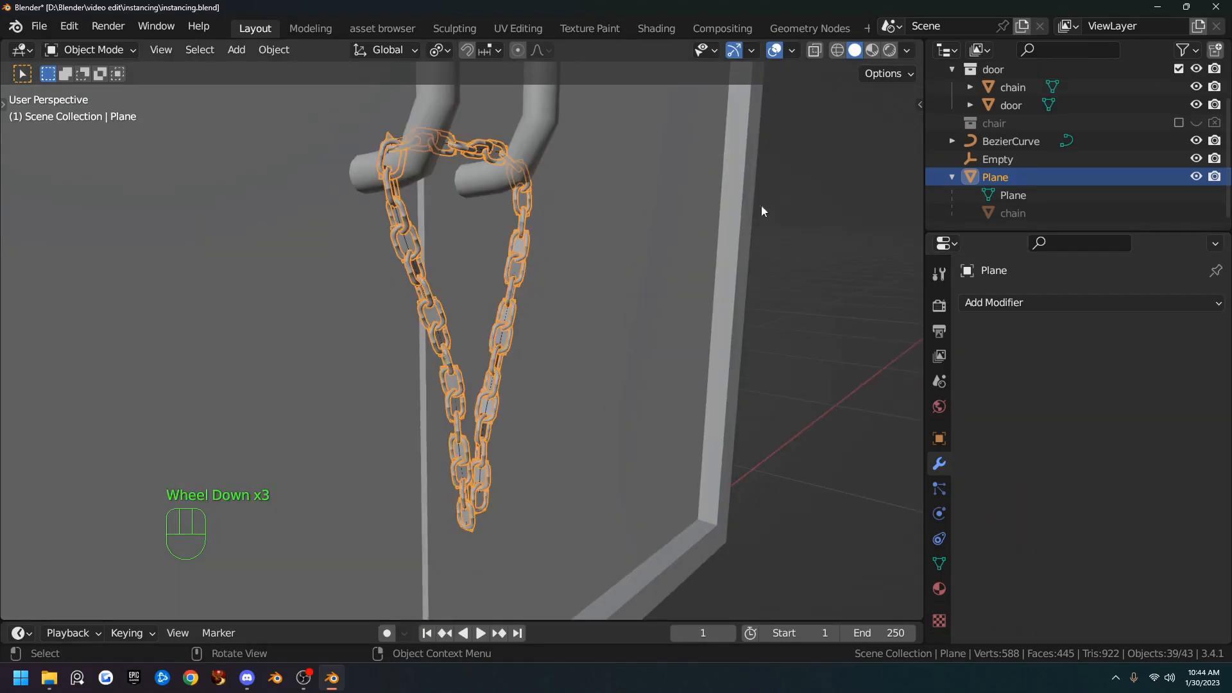
- Make the Plane object's chain instances real
left_click(997, 175)
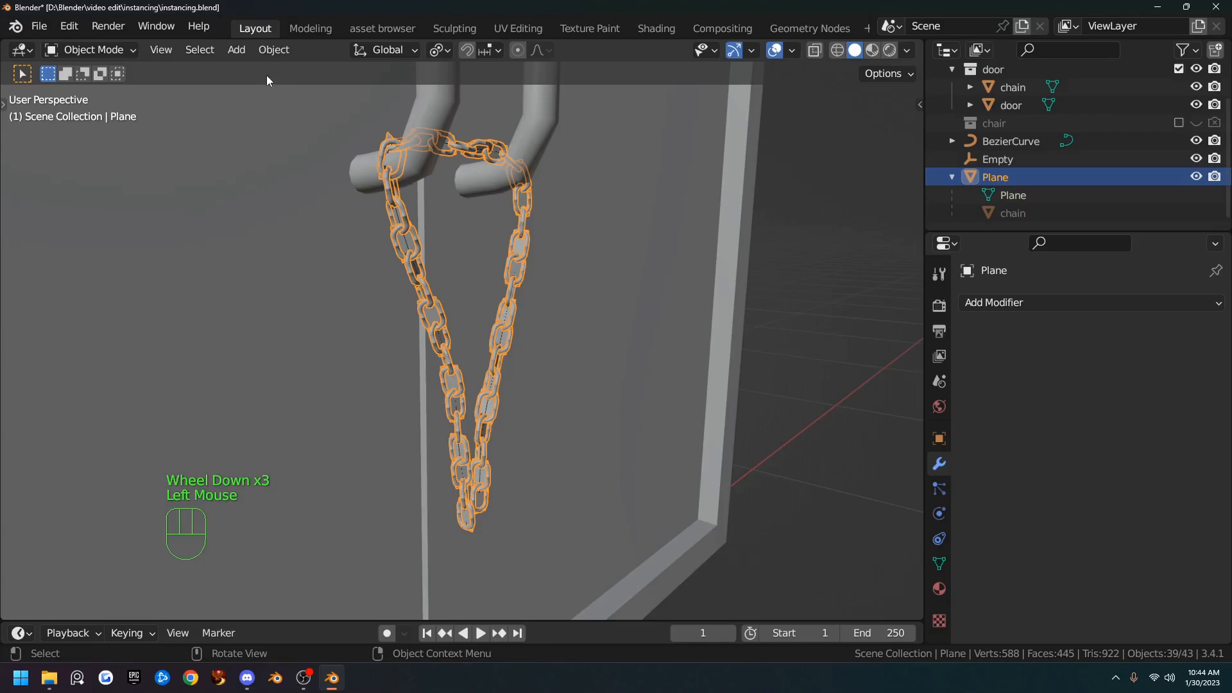
left_click(274, 50)
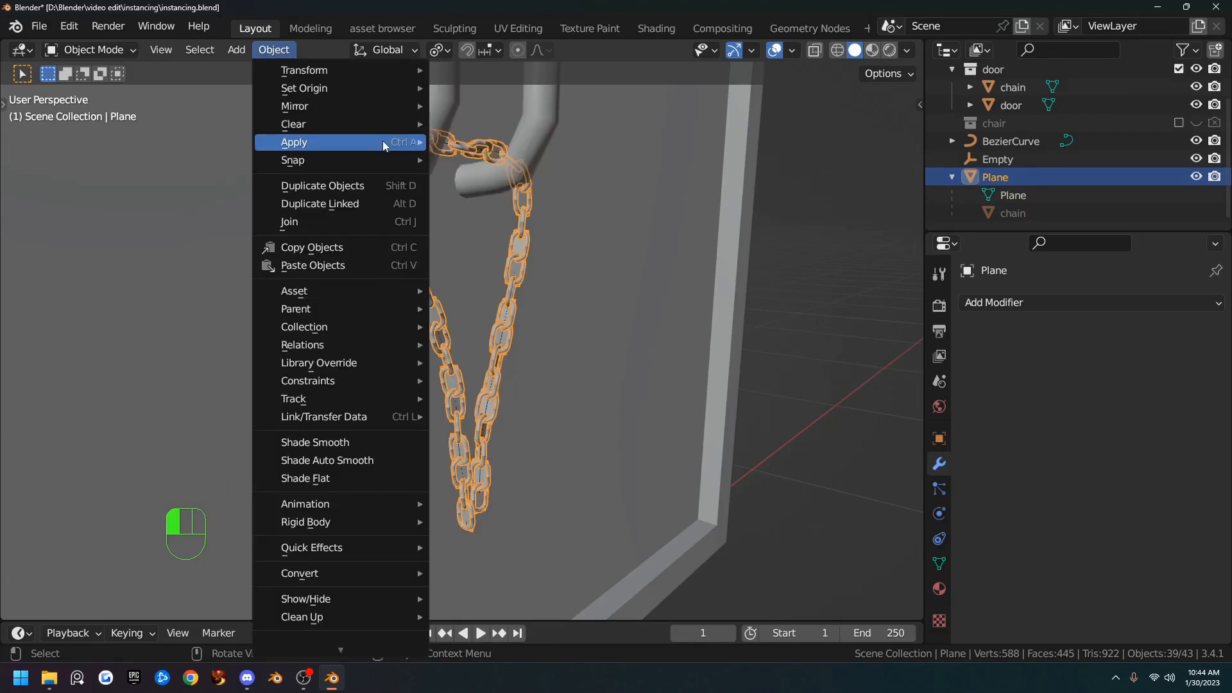
mouse_move(383, 142)
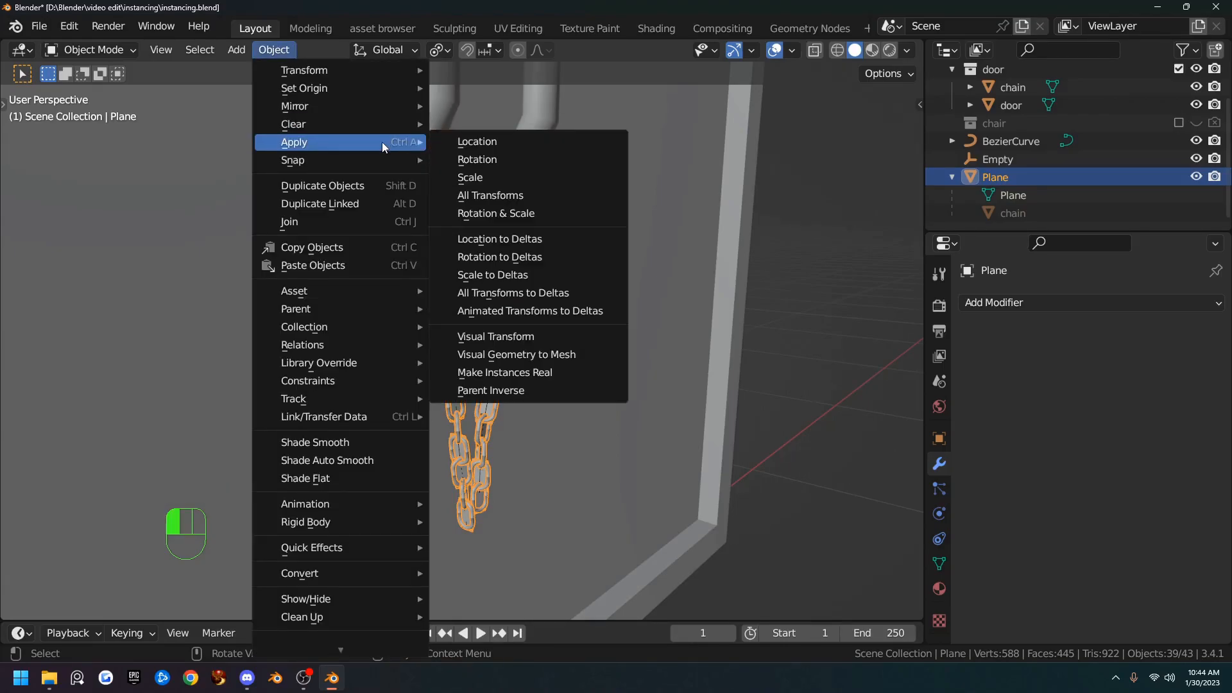
left_click(555, 371)
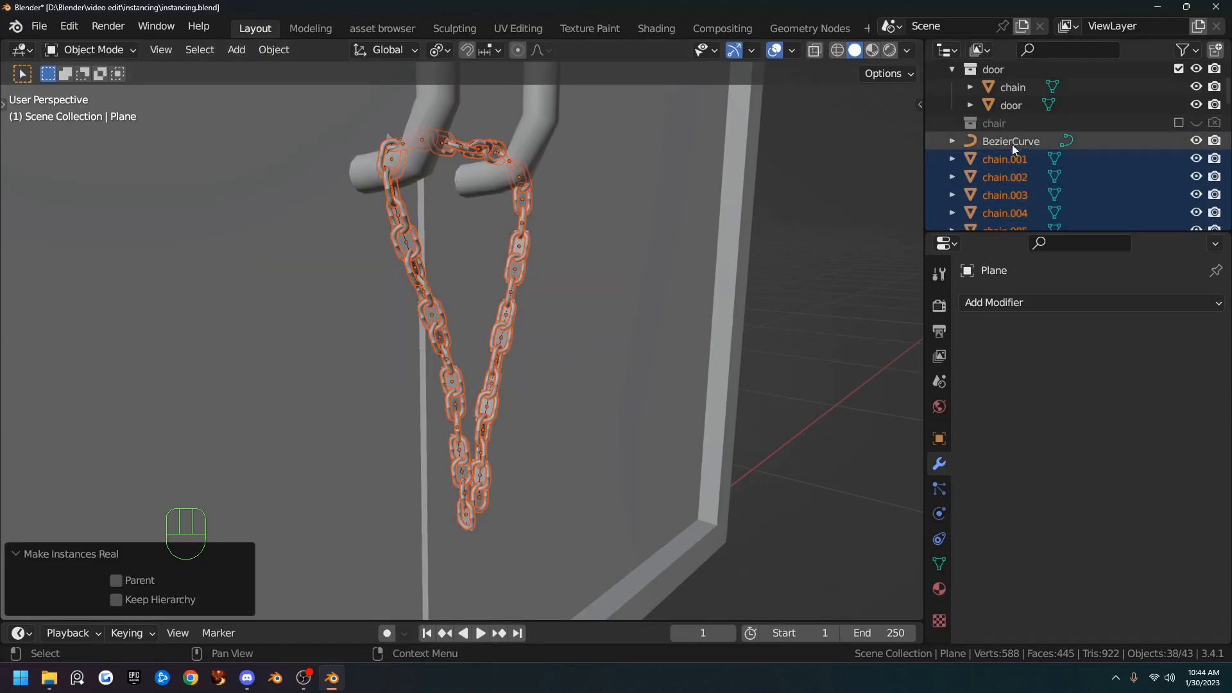
- Make one of the selected chain links the active object and join all the links into a single object
middle_click_drag(441, 258, 422, 200)
scroll(425, 283, "up", 2)
scroll(425, 283, "down", 1)
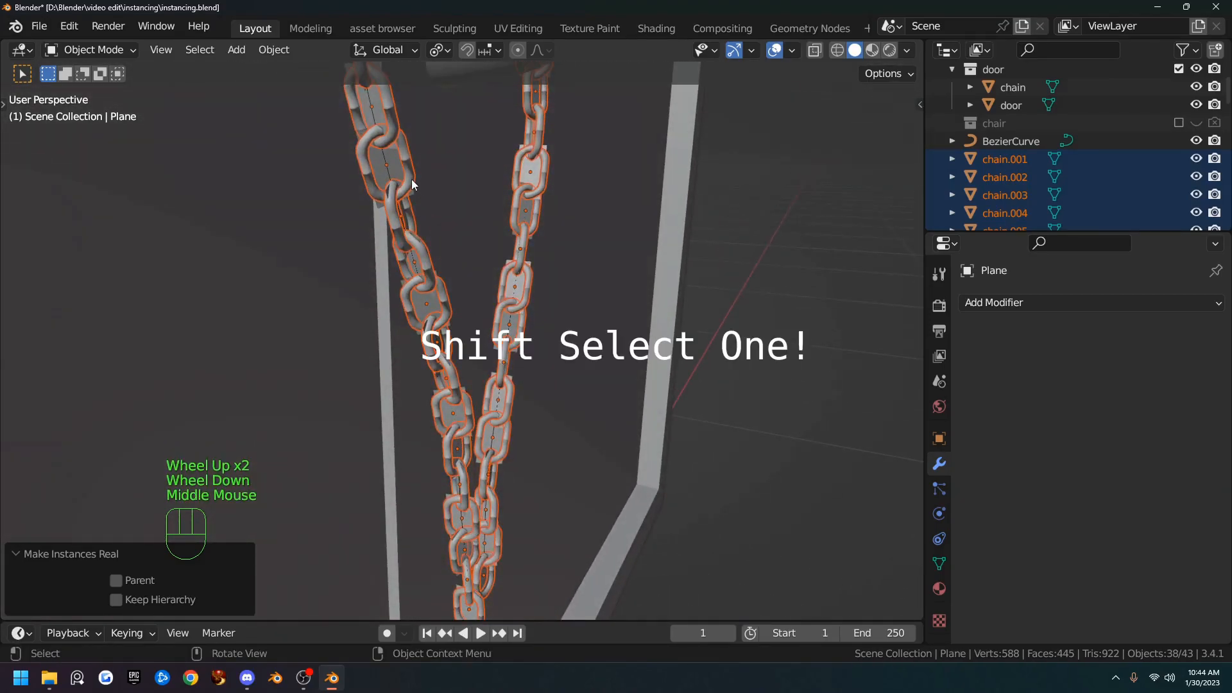
left_click(411, 179, "shift")
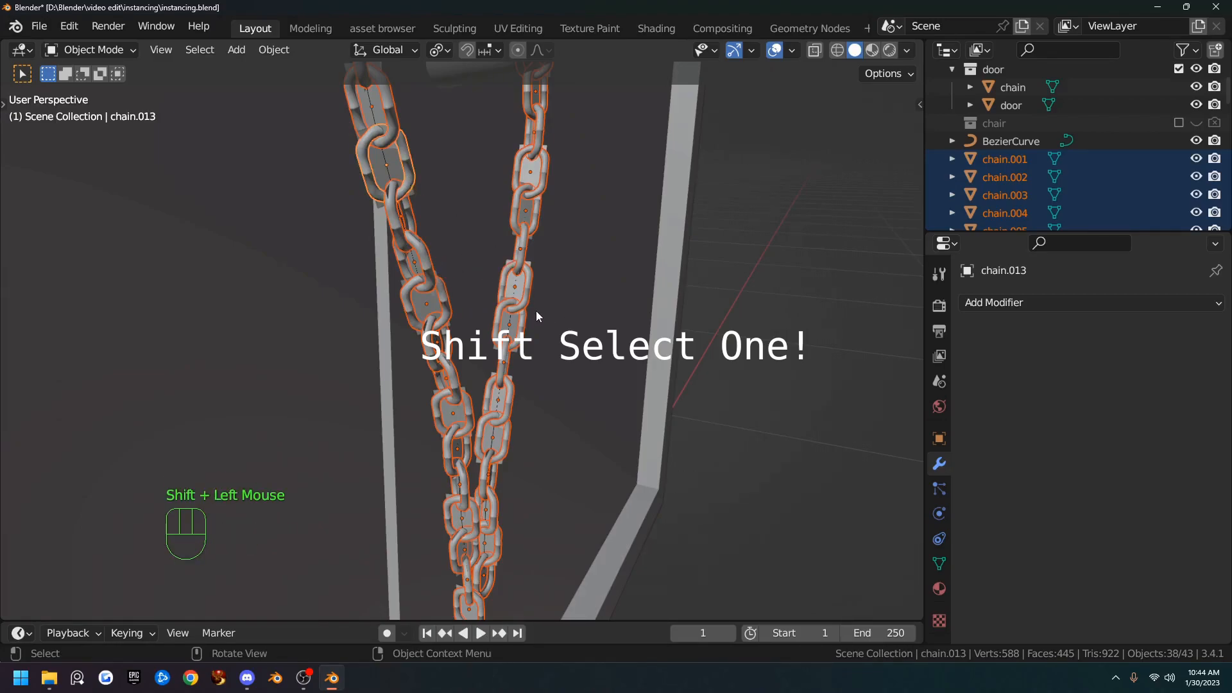
key("ctrl+j")
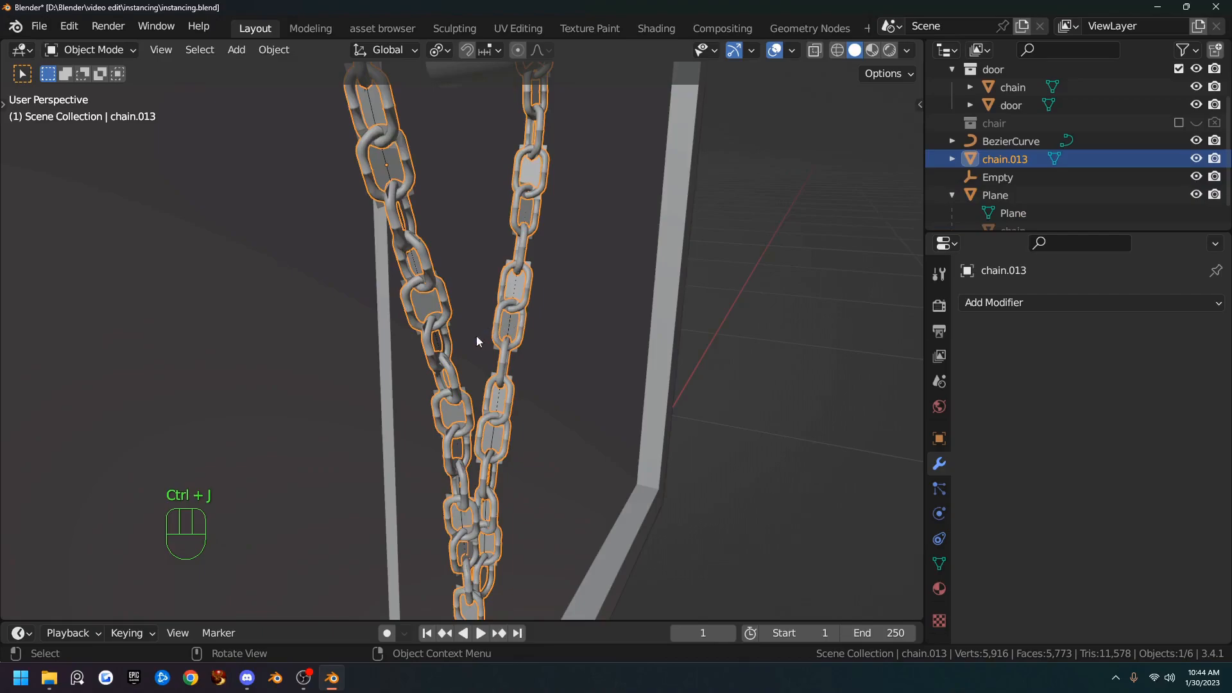
- Delete the instancing Plane mesh whose faces fill the chain links
left_click(454, 410)
left_click(459, 411)
key("Tab")
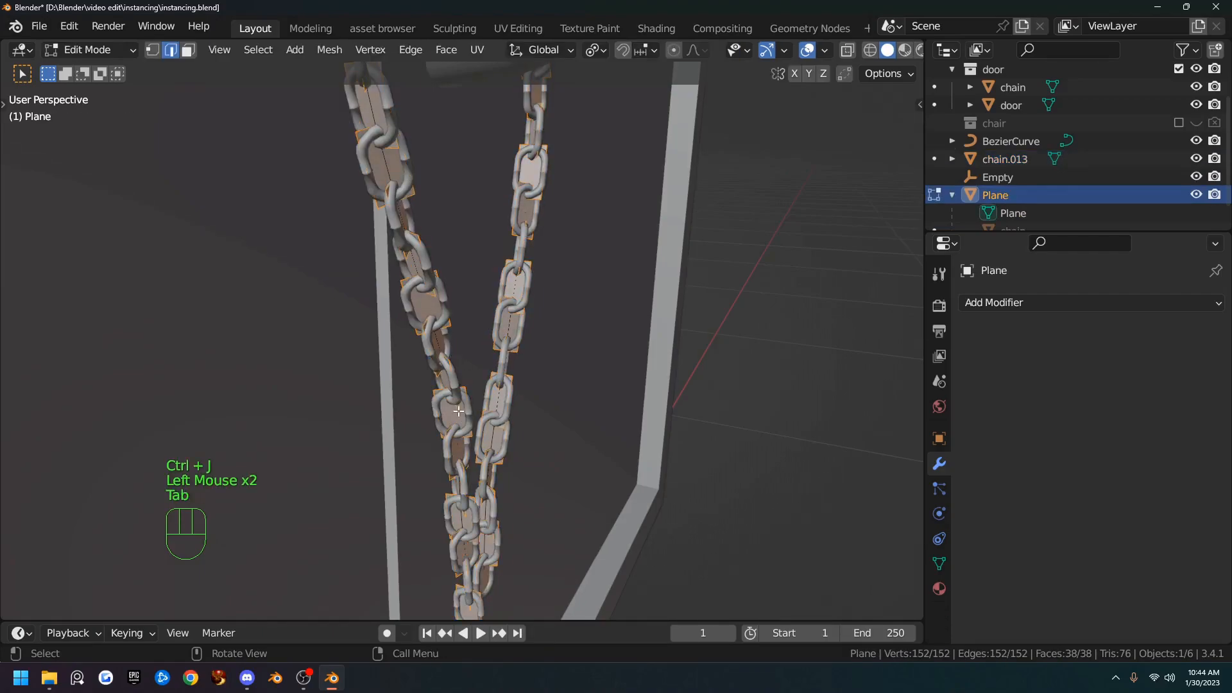
key("Tab")
key("x")
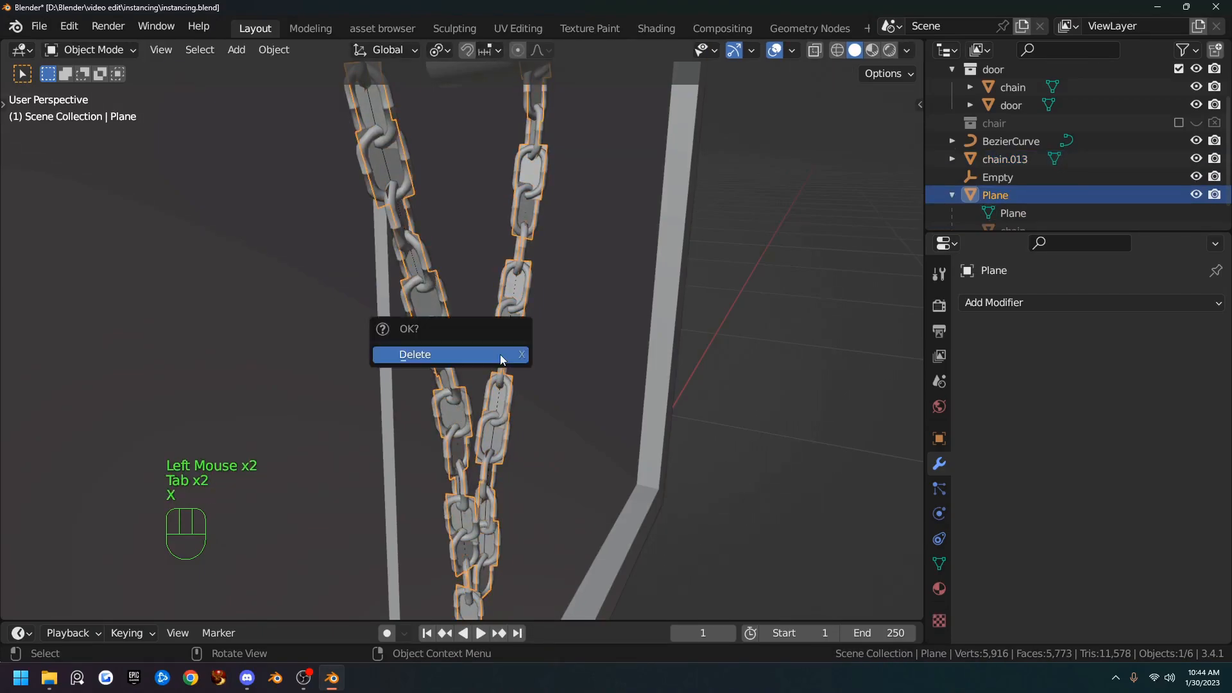
left_click(499, 354)
- Delete the Bezier curve that guided the chain around the door handles
scroll(571, 269, "down", 2)
middle_click_drag(597, 295, 414, 268)
left_click(398, 270)
key("x")
left_click(502, 308)
- Unwrap the entire mesh of the joined chain using its existing seams
middle_click_drag(468, 302, 434, 299)
left_click(440, 299)
key("Tab")
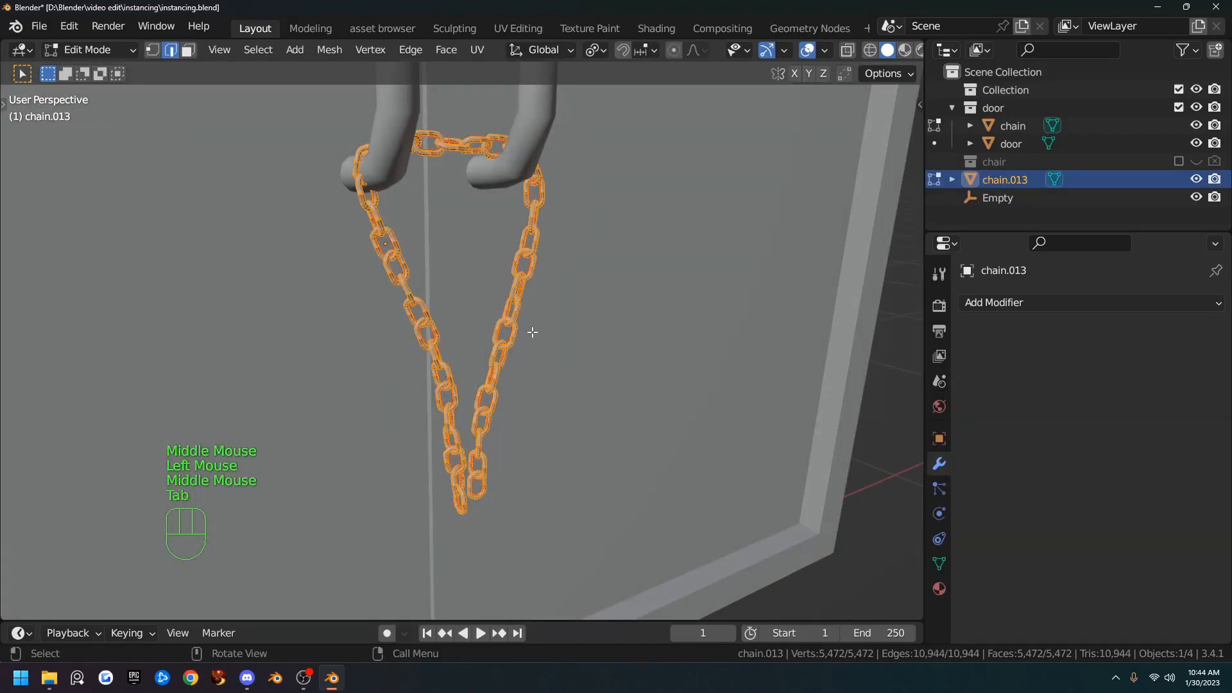
key("a")
key("u")
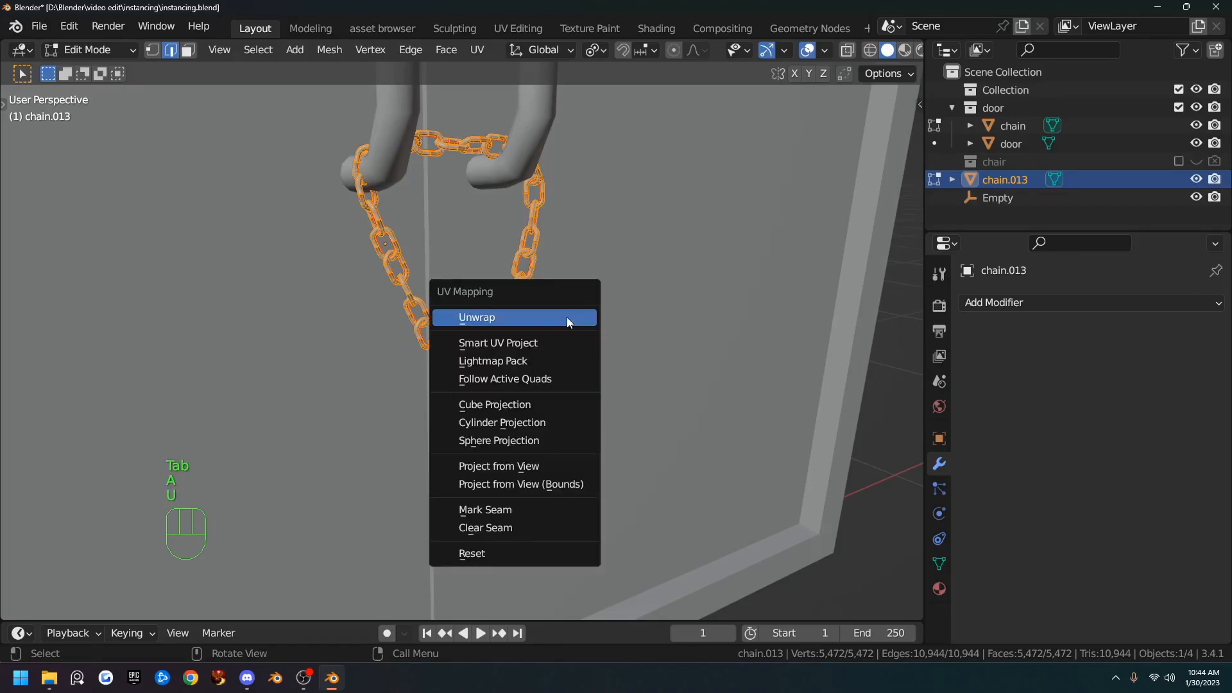
left_click(568, 322)
- Examine the joined chain's UV islands in the UV Editing workspace and the seams on its individual links
left_click(516, 28)
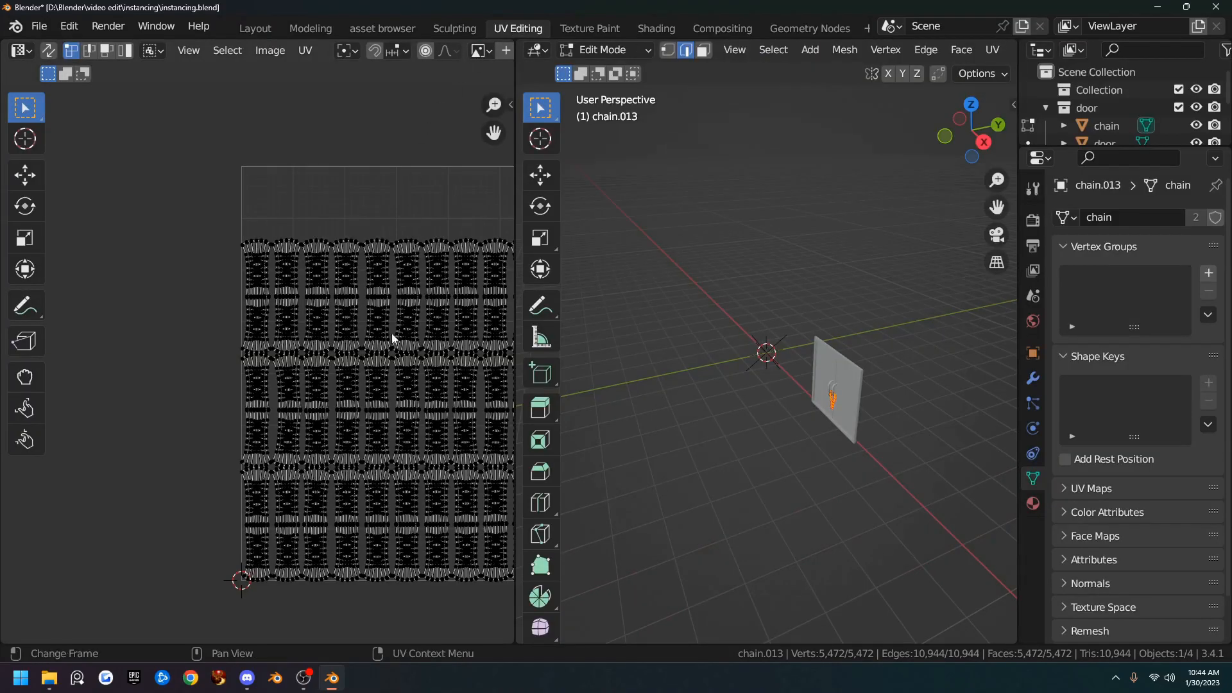
scroll(375, 357, "down", 2)
scroll(330, 352, "up", 8)
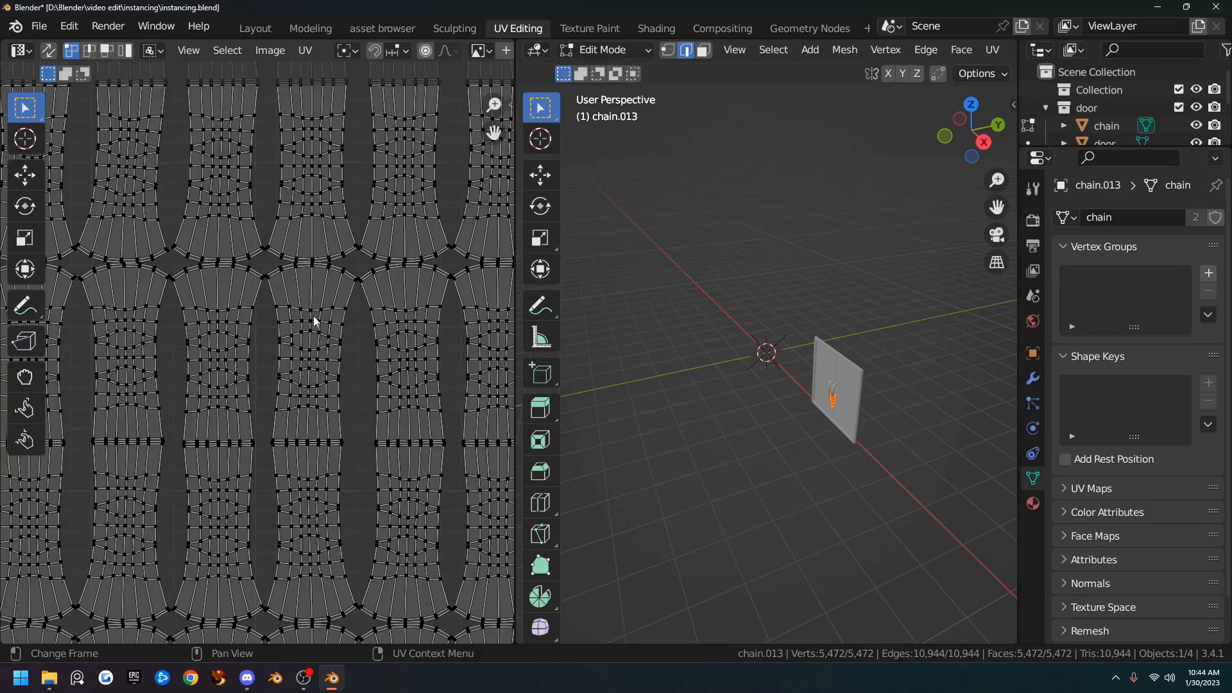
scroll(379, 289, "down", 5)
middle_click_drag(632, 345, 898, 323)
middle_click_drag(776, 367, 401, 359)
scroll(401, 360, "up", 2)
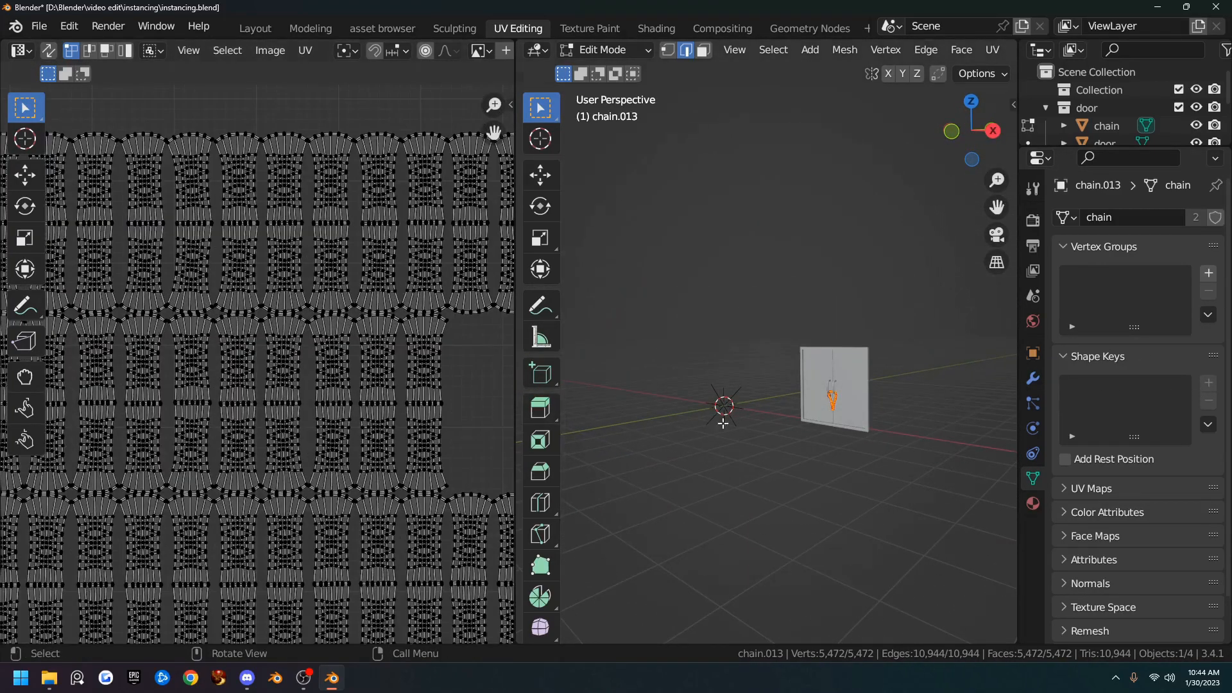
scroll(803, 428, "up", 8)
scroll(855, 437, "down", 2)
key("KP_Decimal")
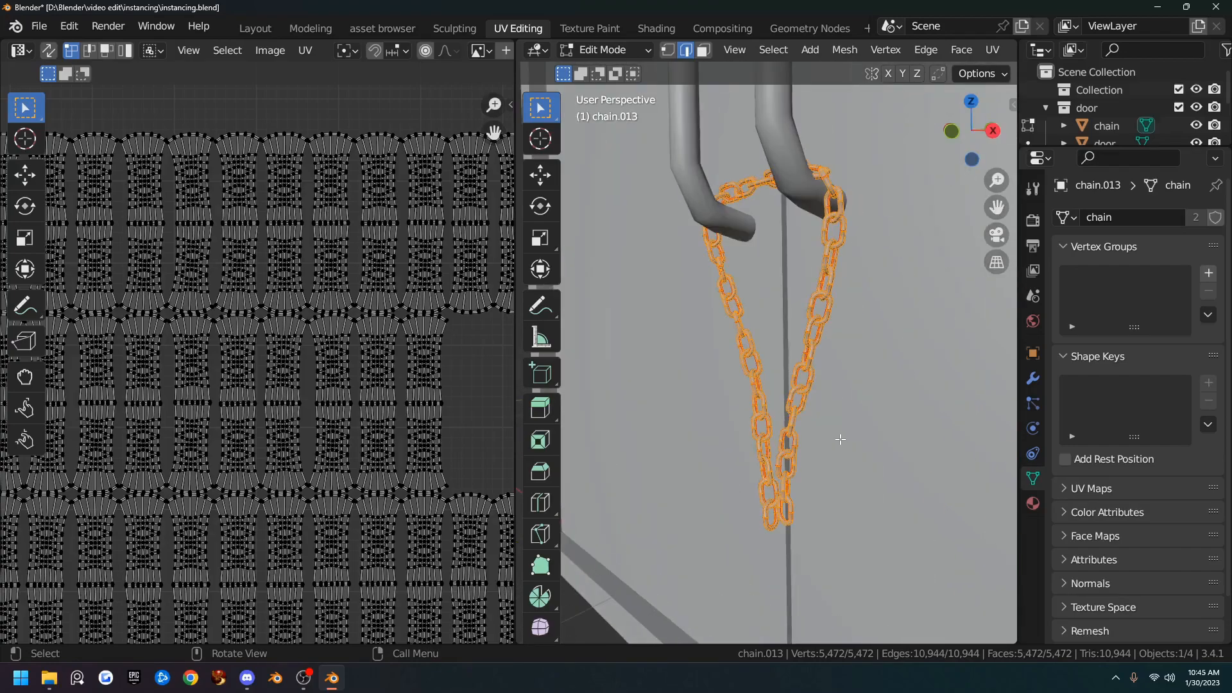
key("Tab")
scroll(796, 385, "up", 4)
key("Tab")
scroll(771, 372, "up", 4)
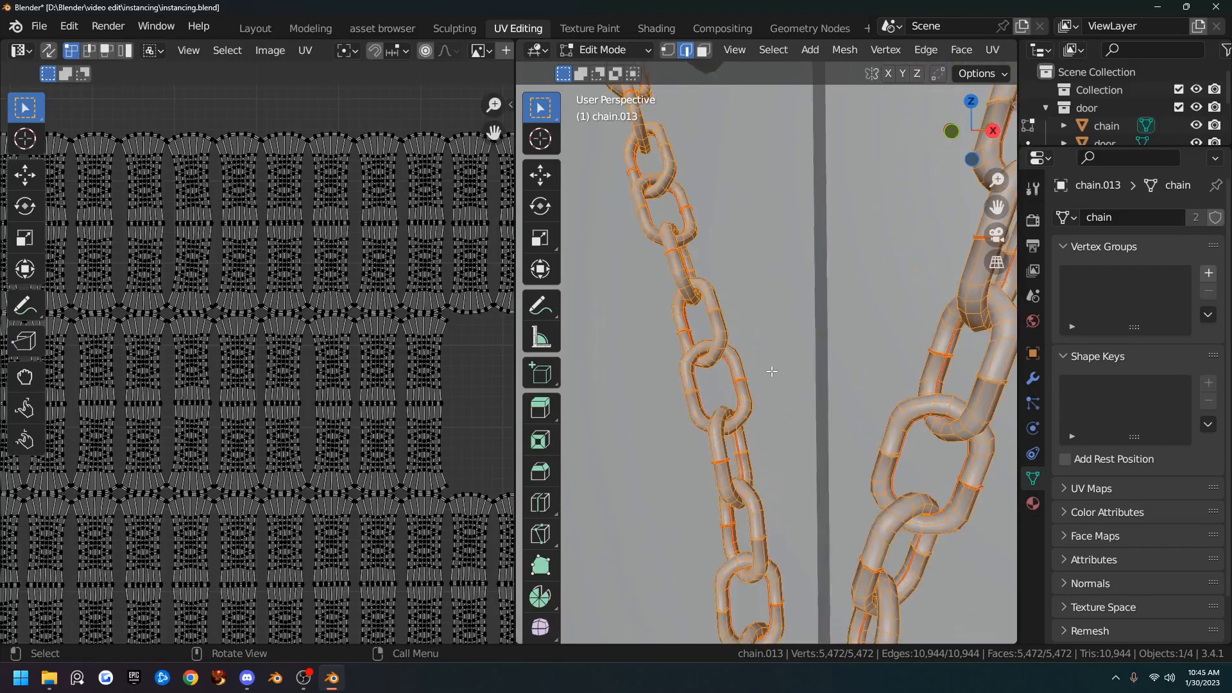
left_click(675, 333)
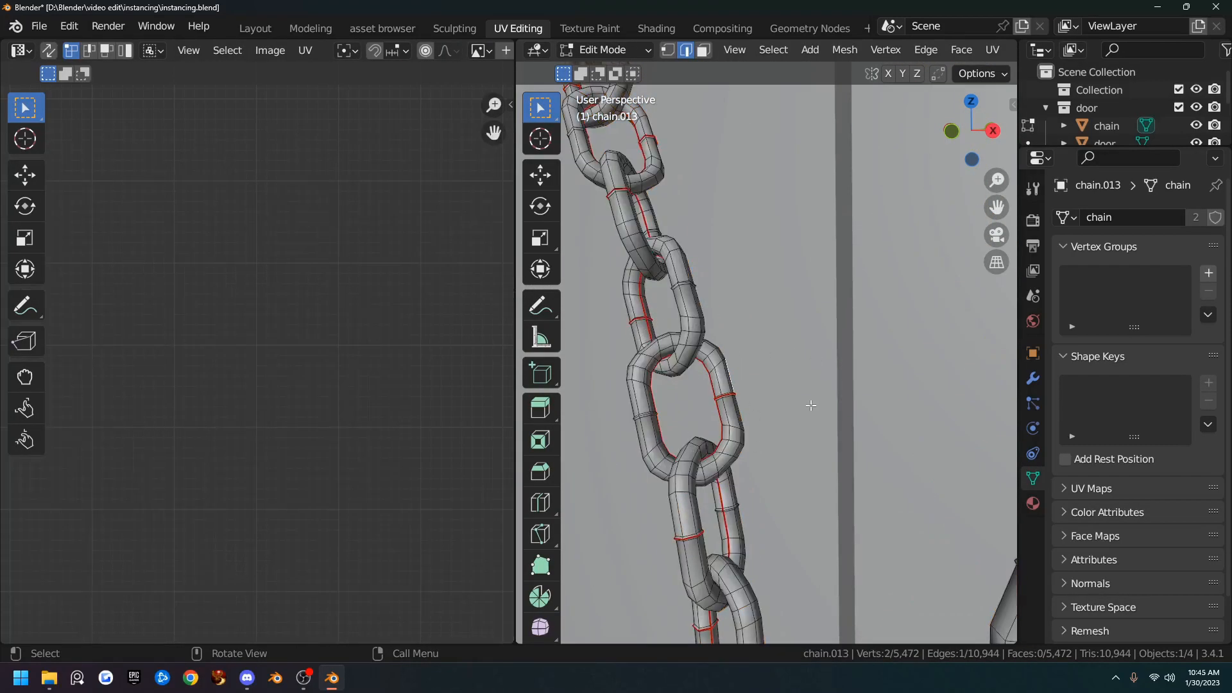
scroll(827, 386, "down", 6)
- Return to the Layout workspace, exclude the door collection from the view layer and enable the chair collection
key("F7")
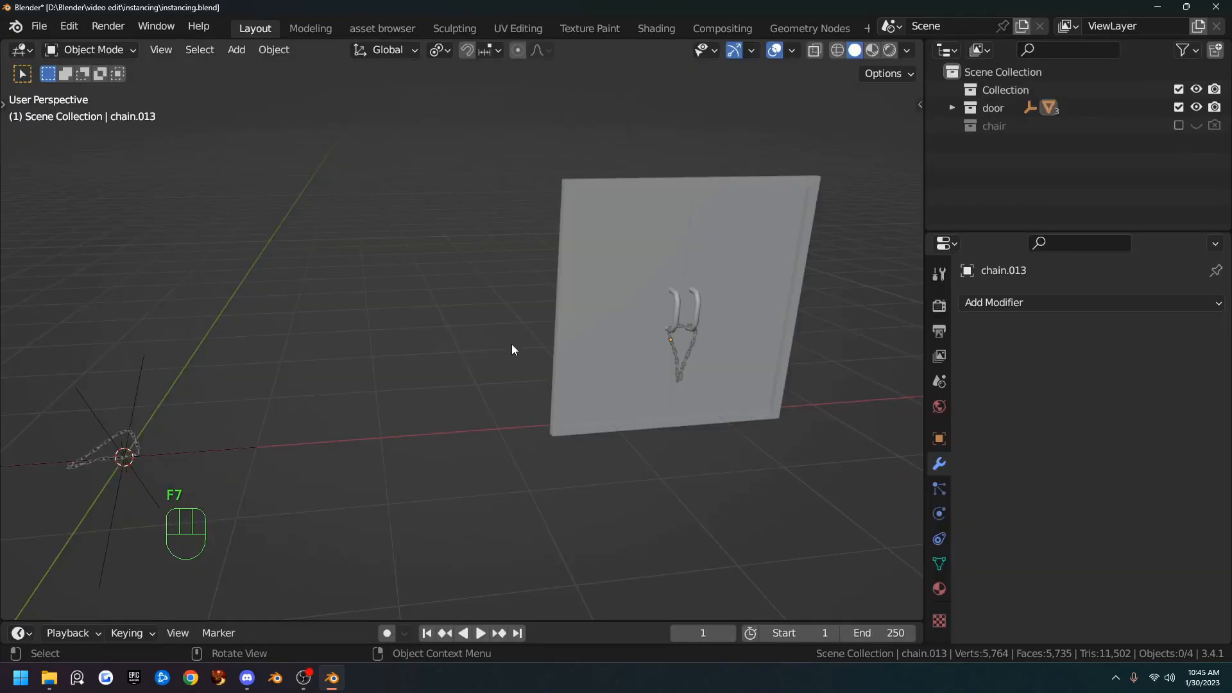
scroll(721, 293, "down", 2)
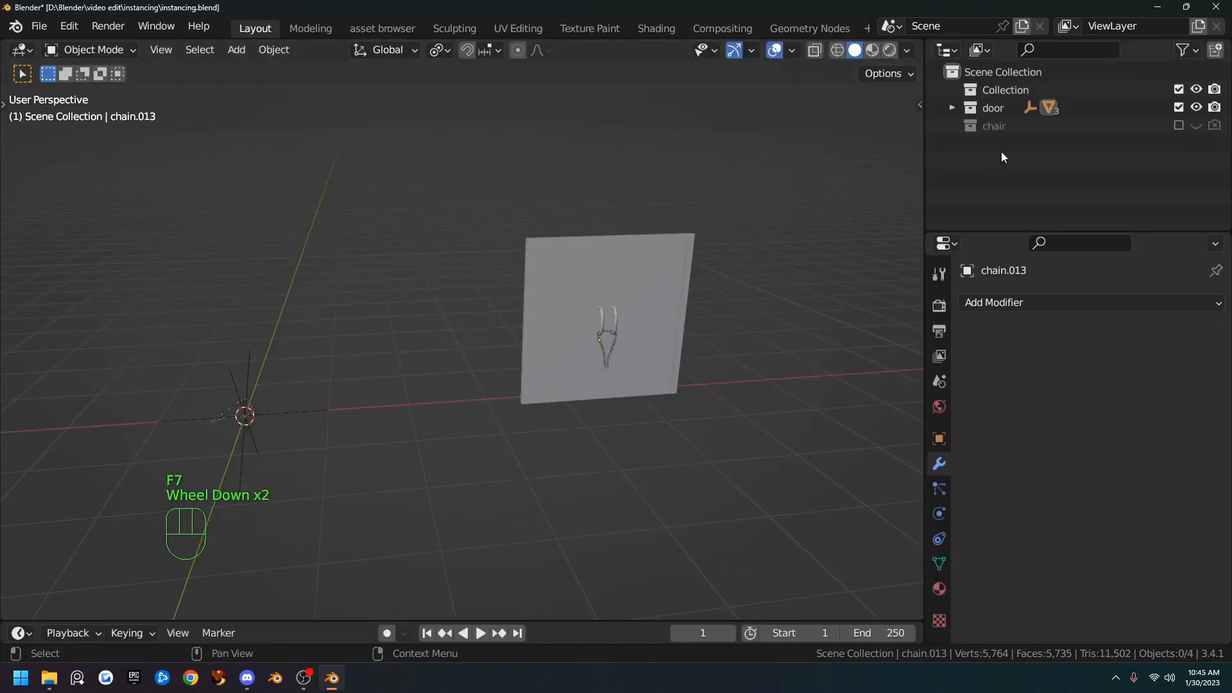
left_click(1178, 108)
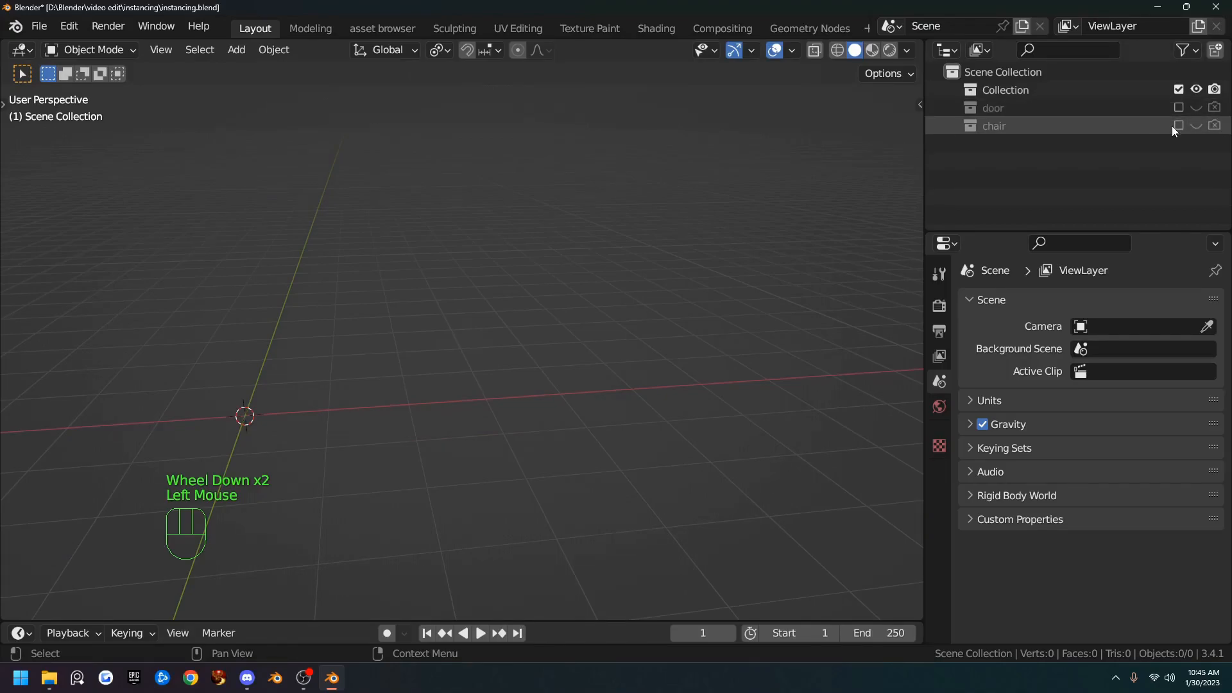
left_click(1179, 125)
- Focus on the chair arm and examine the grooved edge around its front panel in object and edit mode
scroll(366, 317, "down", 2)
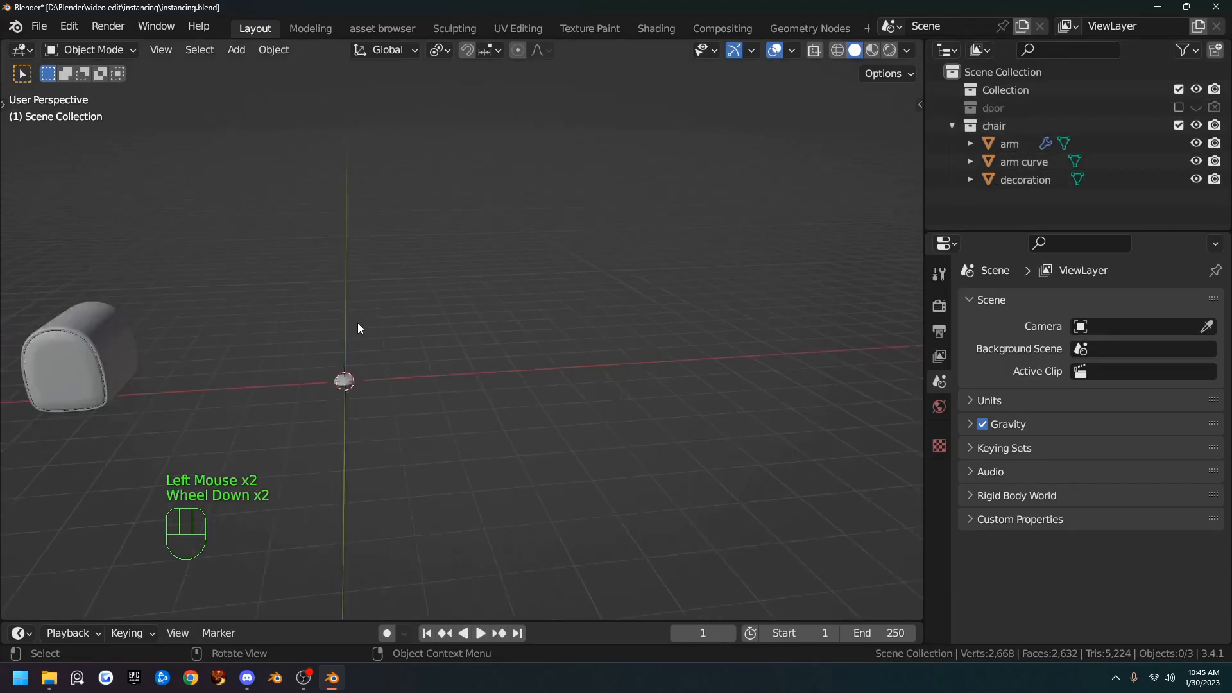
scroll(347, 331, "down", 1)
double_click(210, 348)
key("KP_Decimal")
middle_click_drag(211, 349, 545, 171)
scroll(486, 285, "up", 2)
scroll(498, 279, "down", 1)
left_click(534, 157)
key("Tab")
scroll(545, 172, "up", 1)
scroll(545, 178, "down", 1)
key("Tab")
- Apply the Subdivision modifier on the chair arm and check the resulting mesh in edit mode
left_click(706, 192)
left_click(1171, 331)
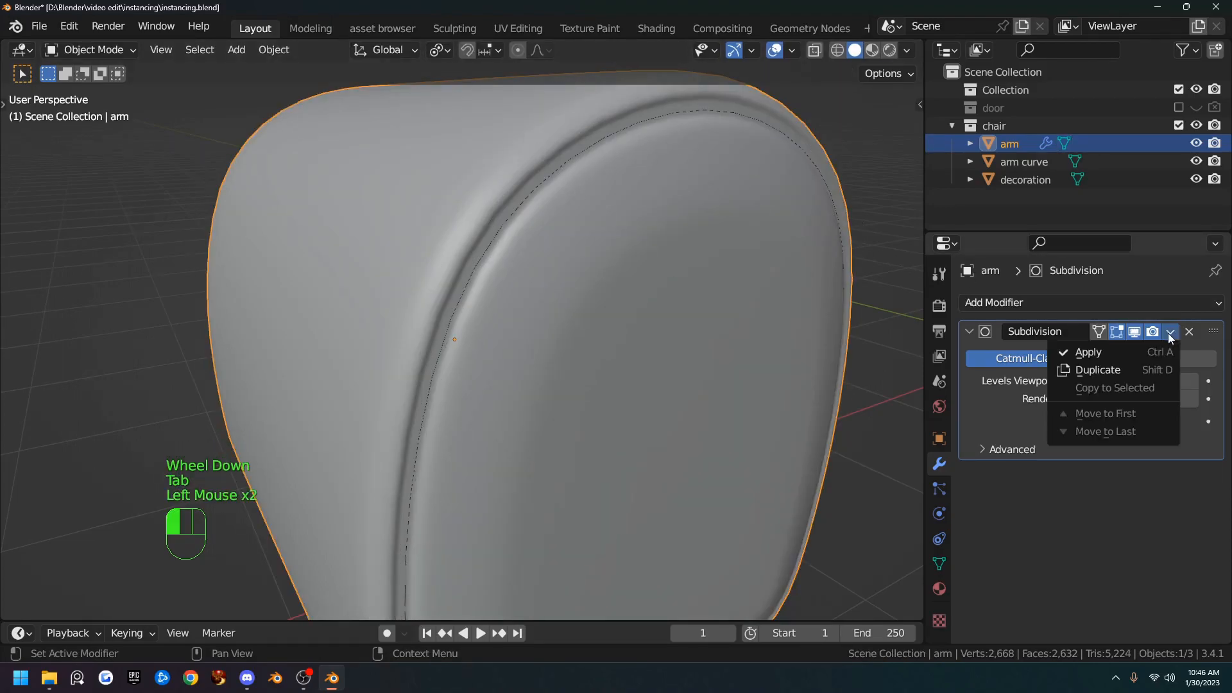
left_click(1115, 352)
key("Tab")
key("Tab")
- Select the arm curve object and check its geometry in edit mode
left_click(597, 140)
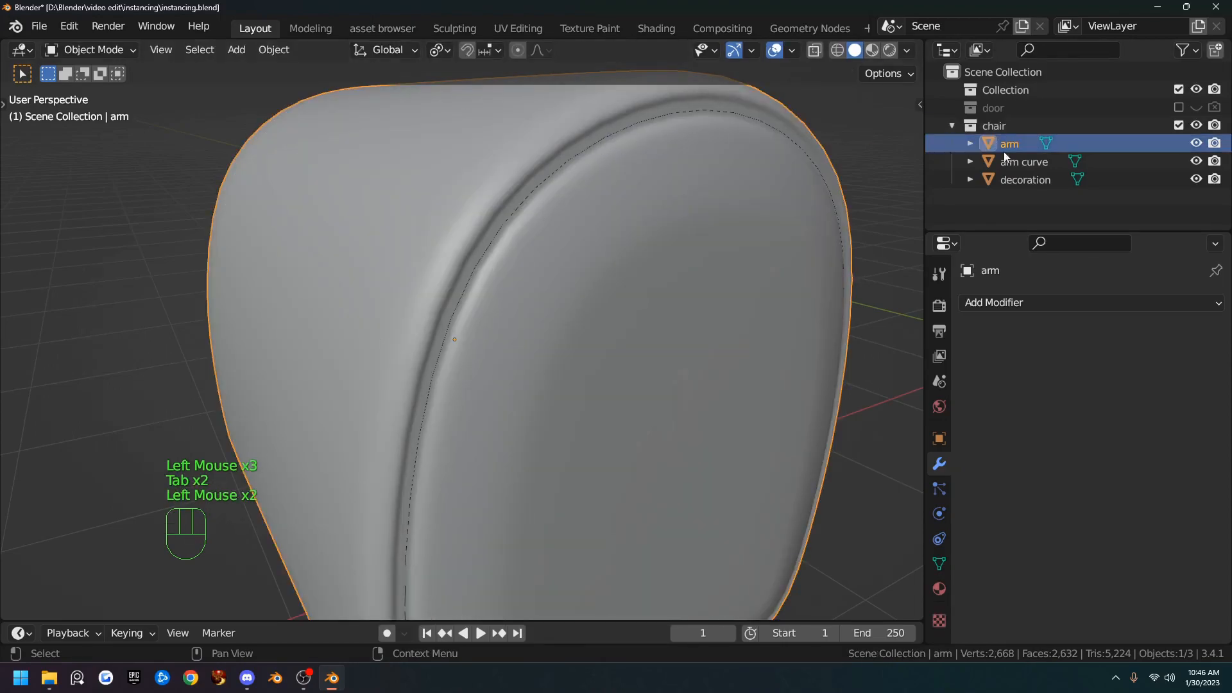
left_click(1016, 163)
key("Tab")
key("Tab")
- Select the edge loop on the arm mesh that runs along the groove around the front panel
left_click(529, 173)
scroll(545, 189, "up", 1)
key("Tab")
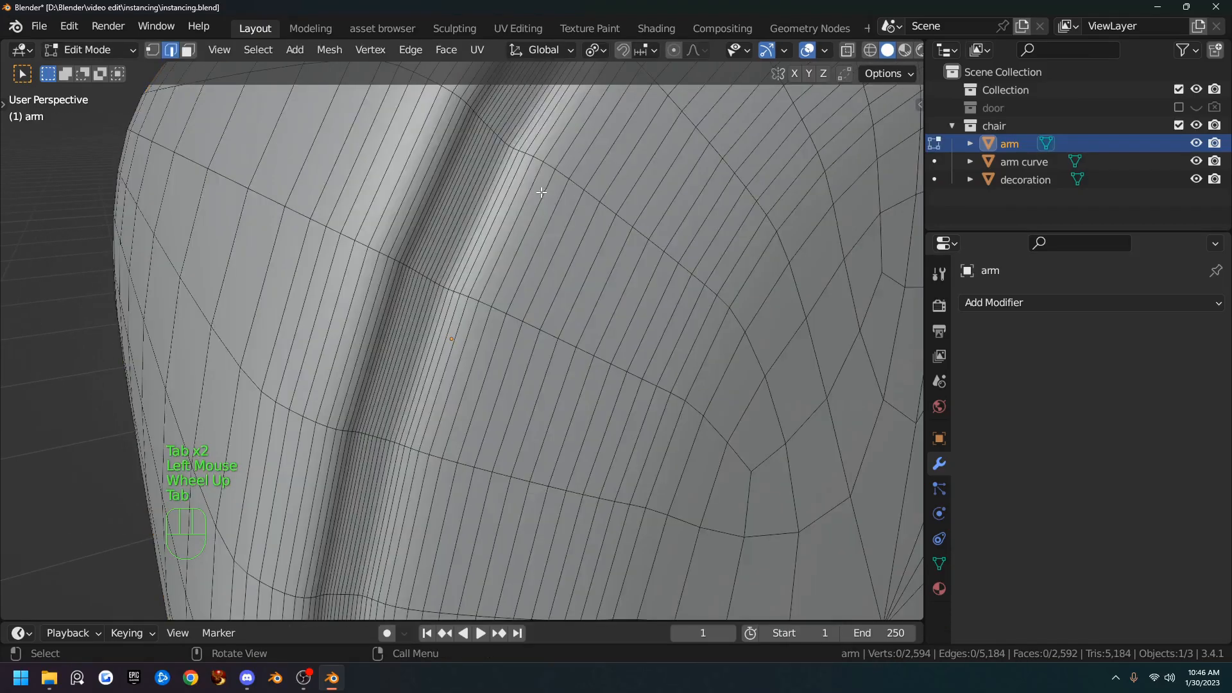
left_click(468, 200, "alt")
scroll(468, 201, "up", 1)
scroll(468, 201, "down", 4)
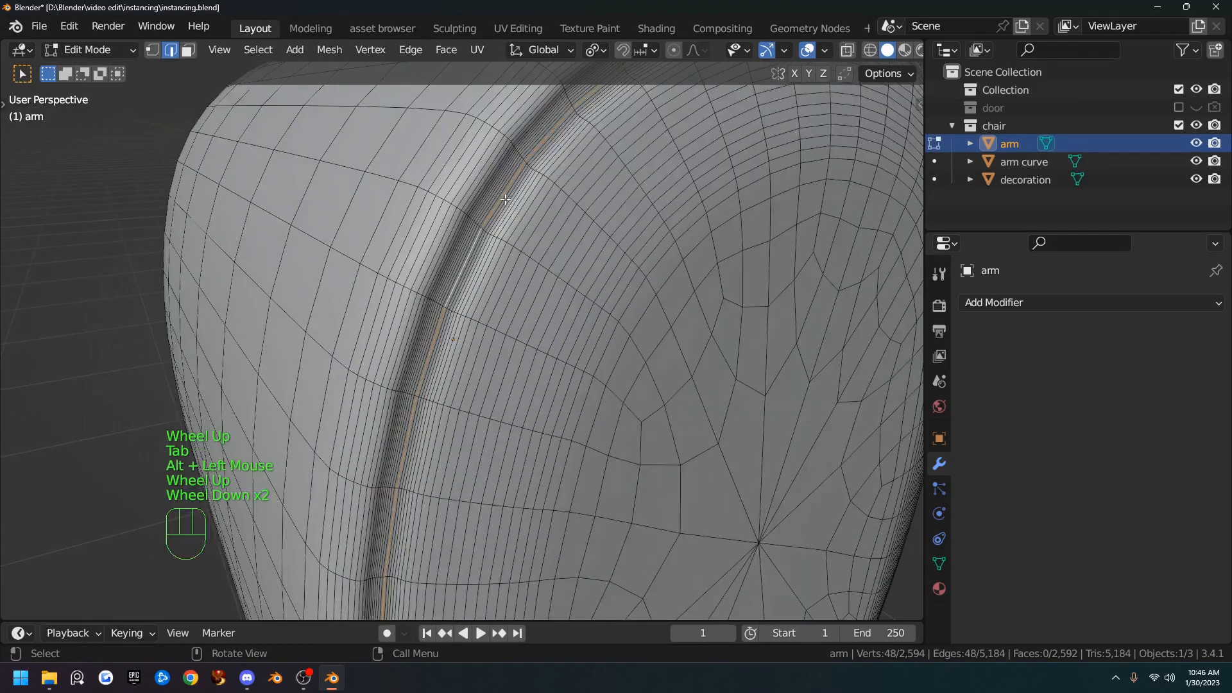
middle_click_drag(513, 211, 560, 220)
scroll(561, 220, "up", 2)
scroll(588, 236, "down", 2)
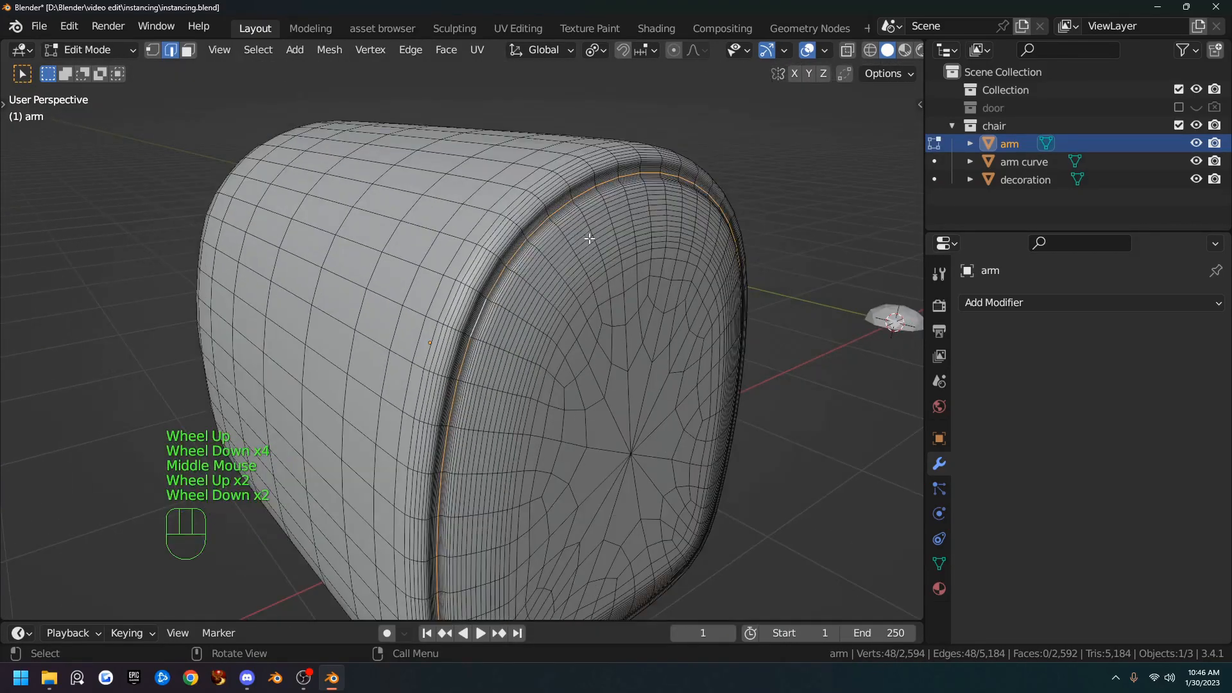
- Duplicate the selected edge loop in place, separate it into its own object and select that object in object mode
key("shift+d")
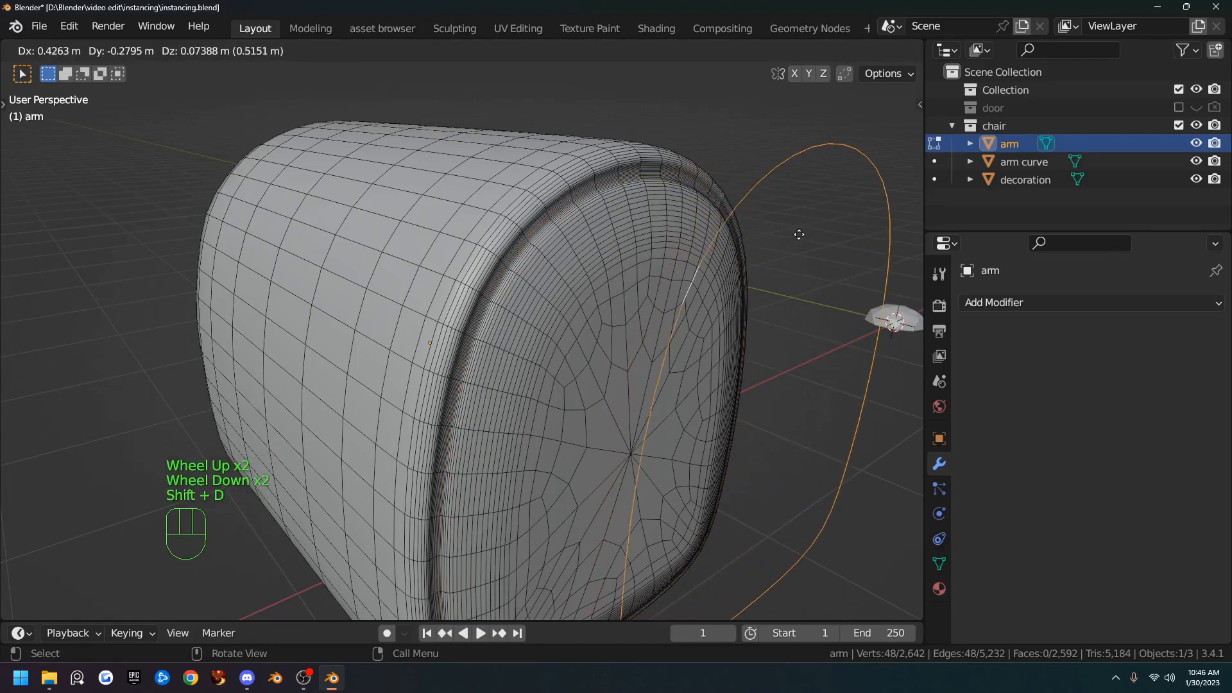
right_click(799, 235)
key("p")
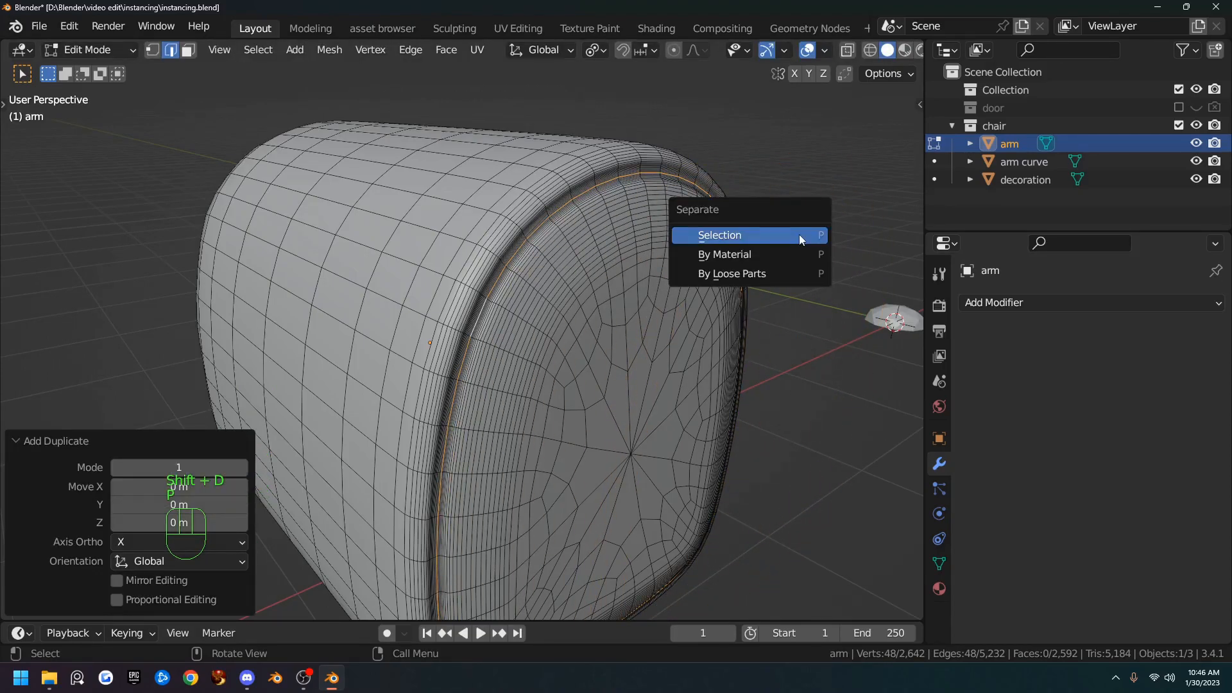
left_click(799, 235)
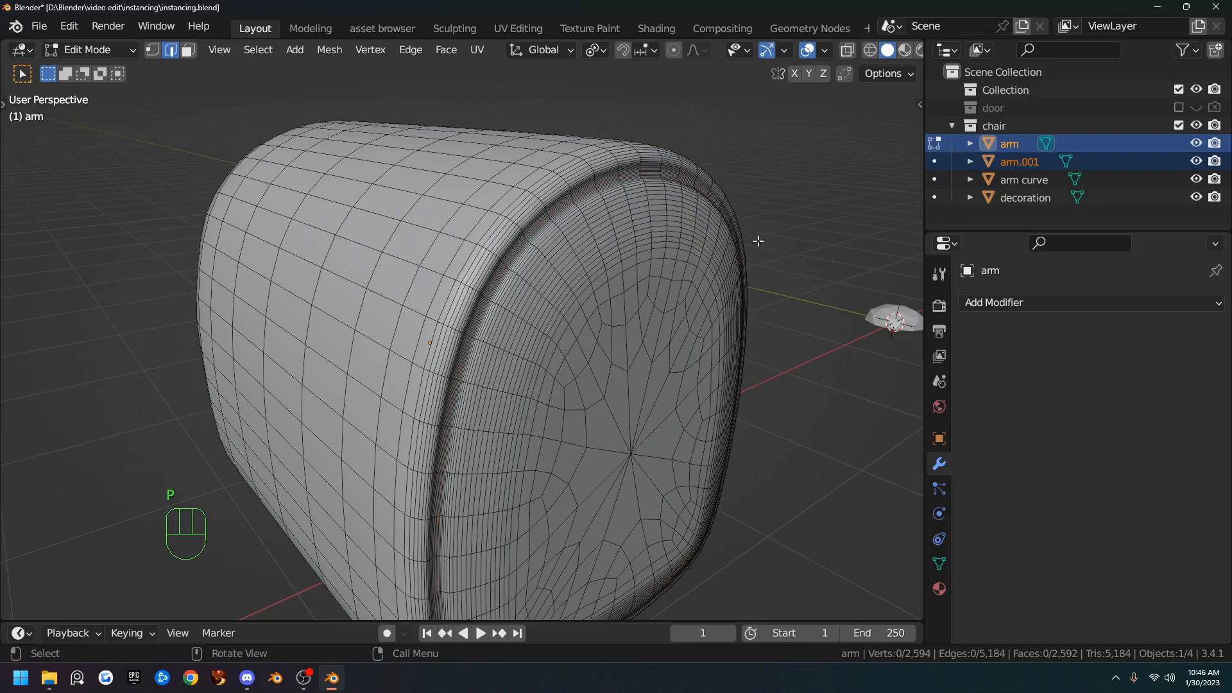
key("Tab")
left_click(1010, 163)
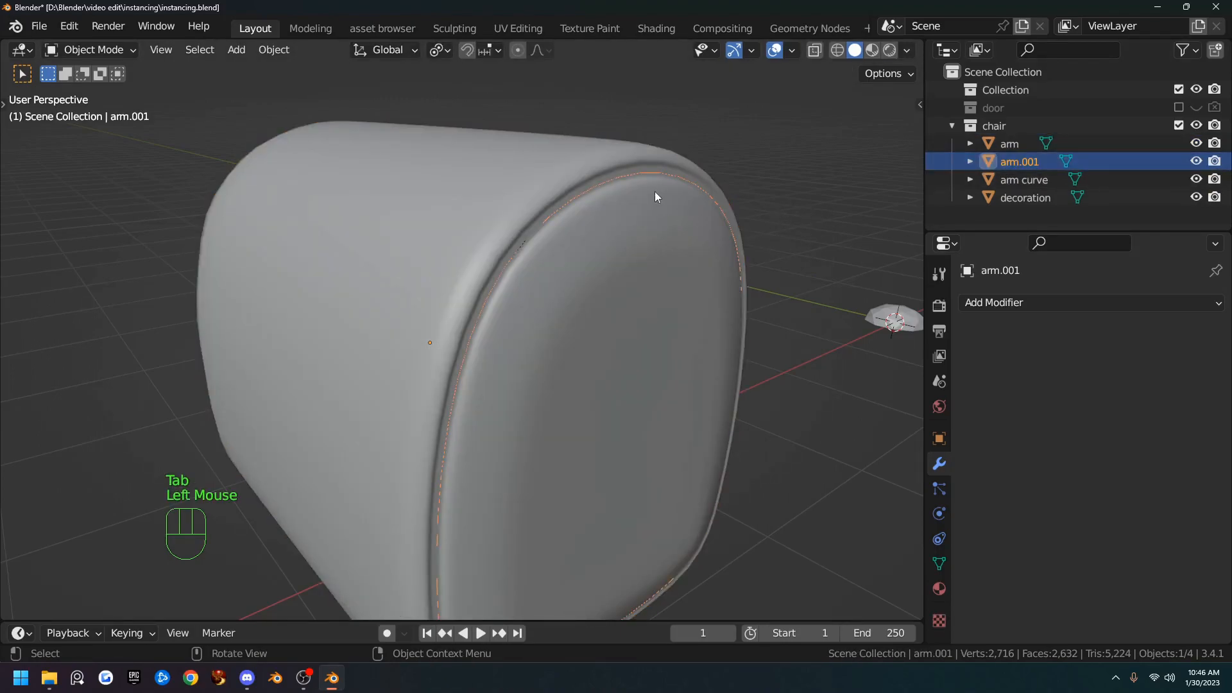
- Convert the separated edge loop object arm.001 into a curve
middle_click_drag(594, 190, 558, 244)
scroll(538, 232, "up", 3)
scroll(538, 232, "down", 1)
scroll(693, 201, "down", 1)
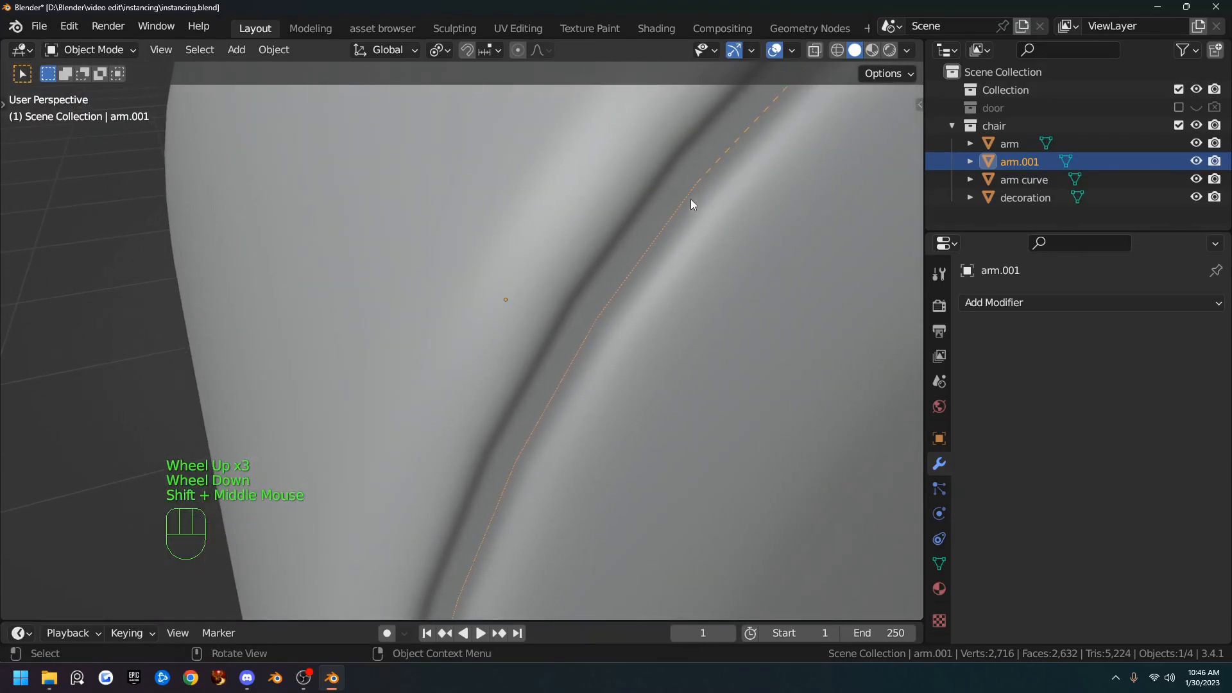
left_click(277, 51)
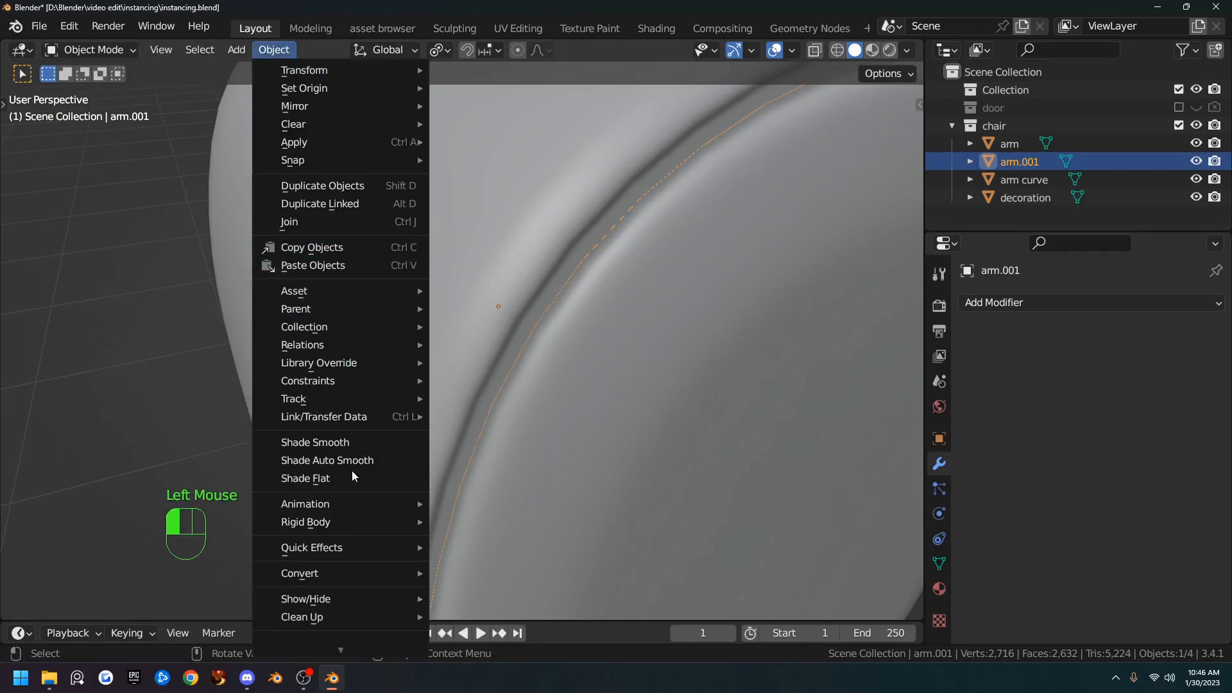
mouse_move(357, 577)
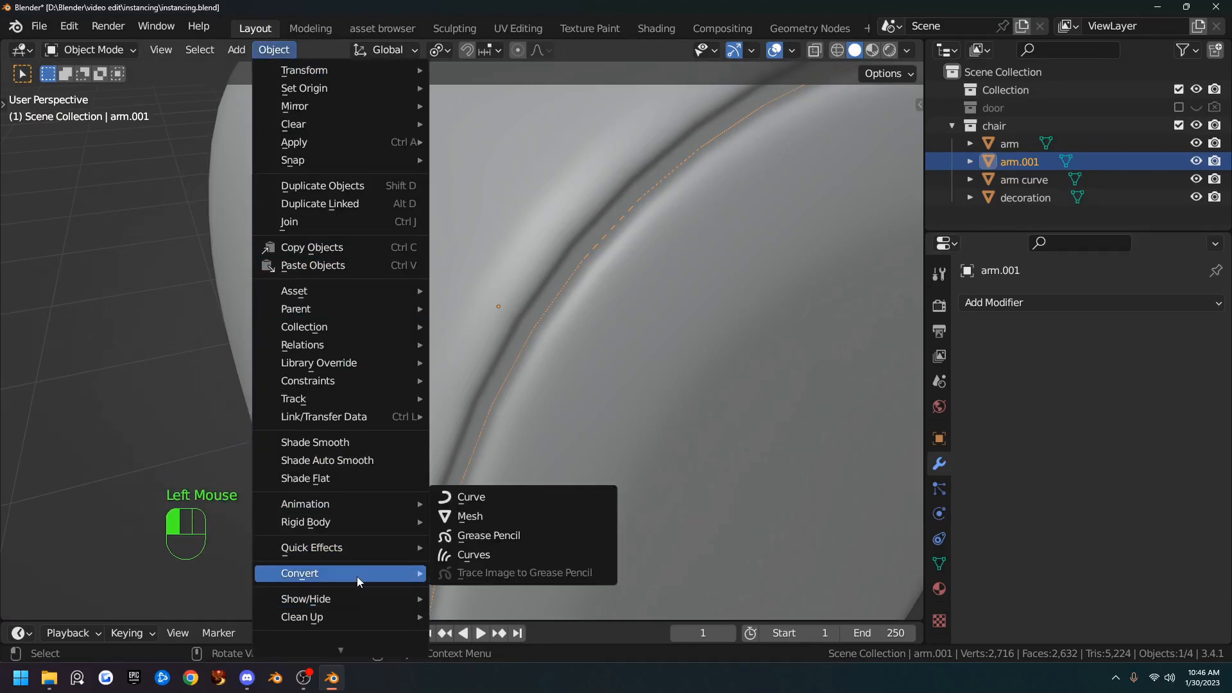
left_click(506, 498)
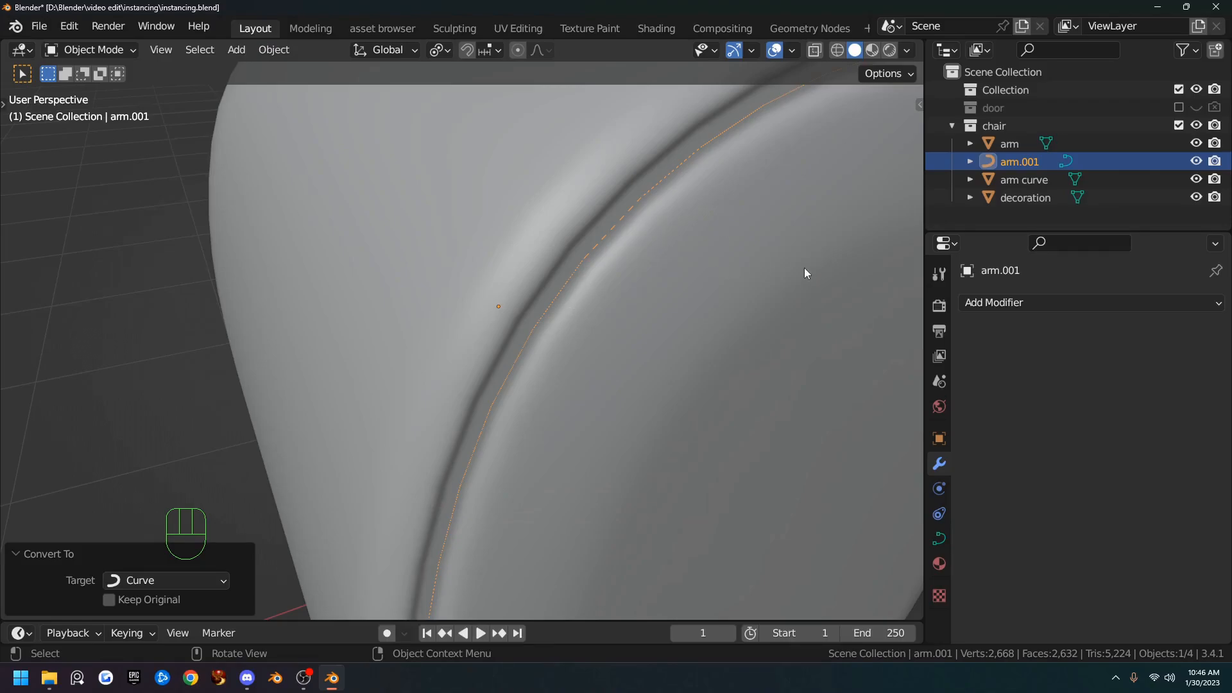
- Select the arm.001 curve object and delete it
left_click(1022, 162)
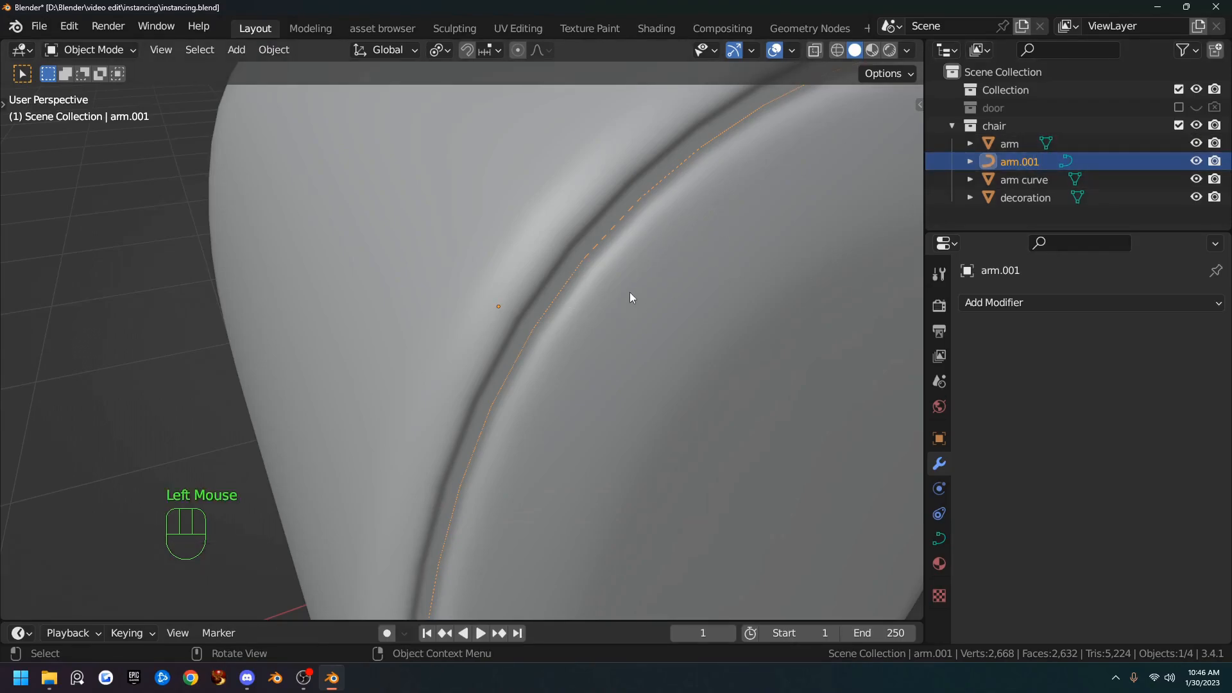
scroll(733, 314, "down", 2)
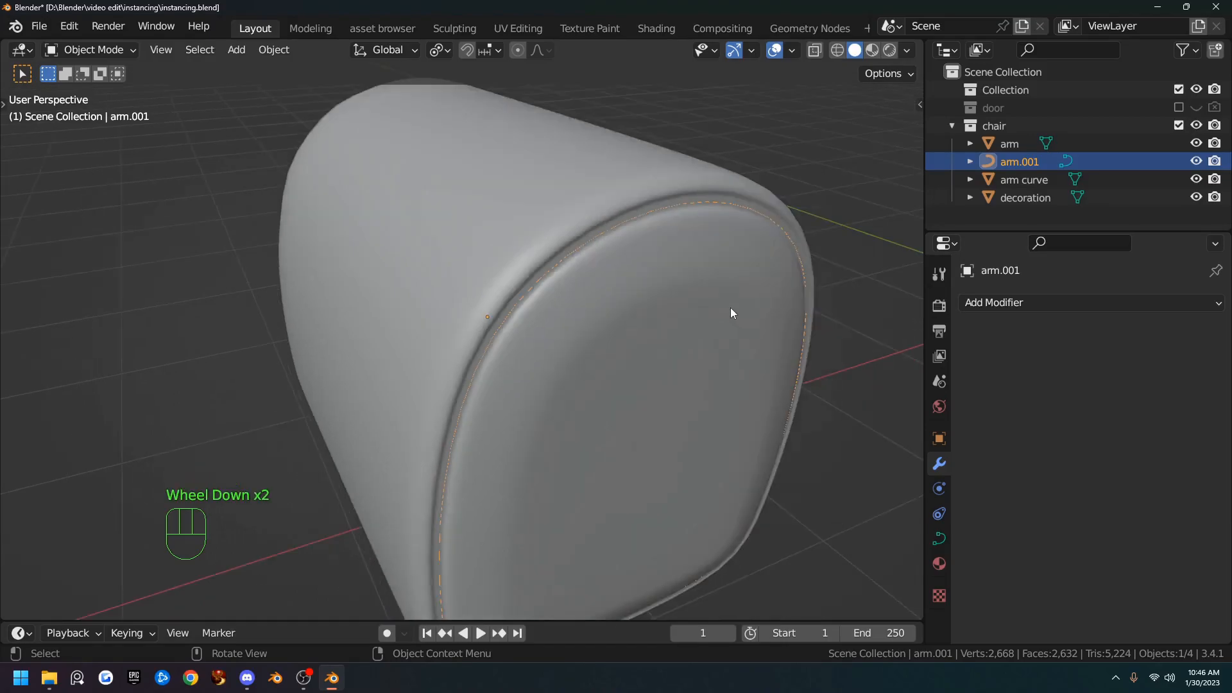
key("x")
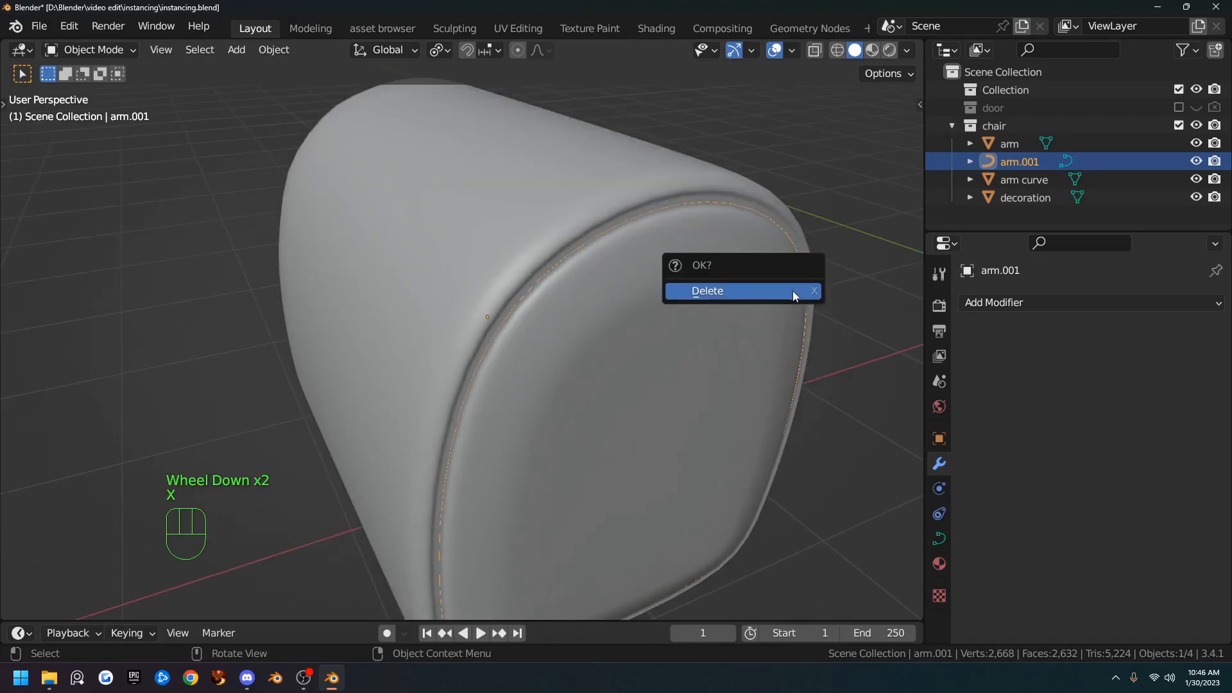
left_click(793, 295)
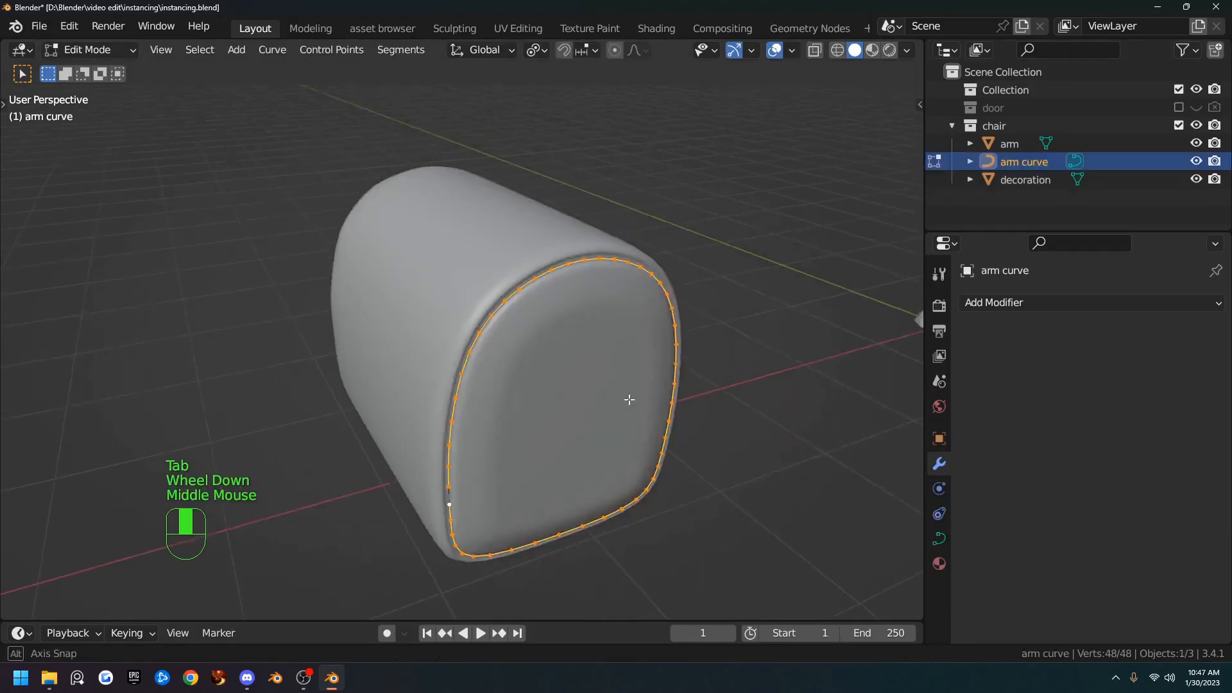
- Check how the arm curve's points follow the groove in edit mode and return to object mode
middle_click_drag(628, 399, 608, 374)
scroll(591, 397, "up", 2)
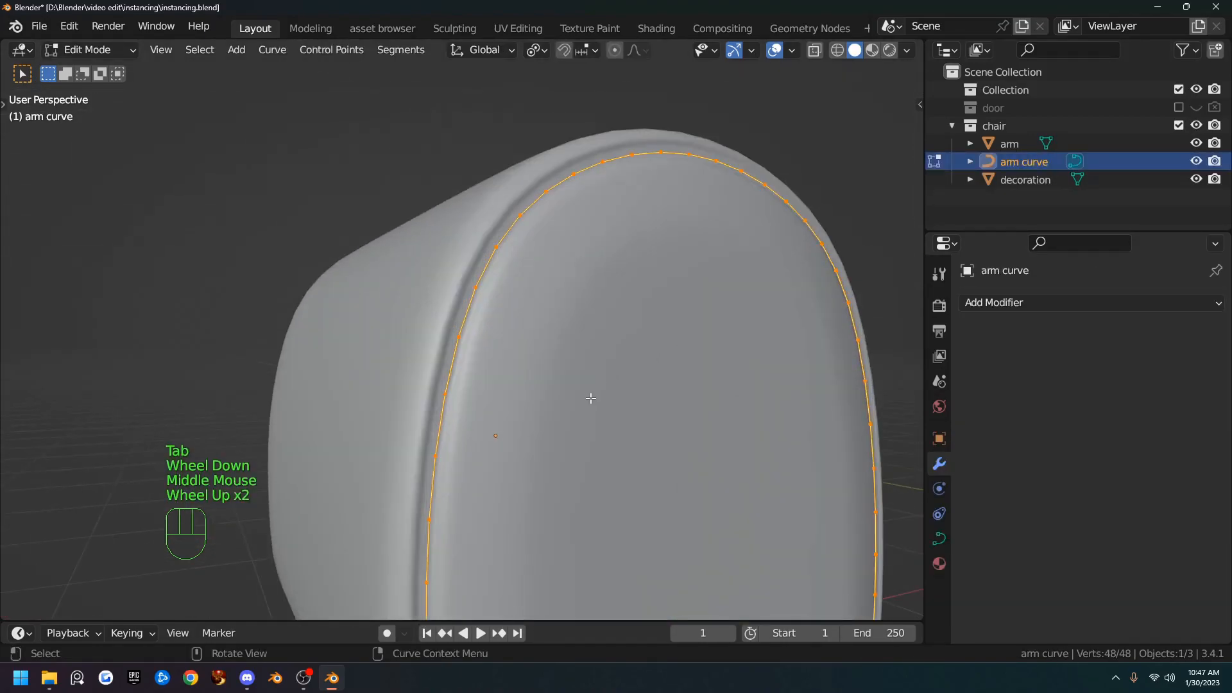
key("Tab")
scroll(656, 298, "down", 1)
middle_click_drag(656, 298, 673, 387)
scroll(673, 387, "down", 1)
scroll(672, 385, "down", 1)
- Select the decoration object and examine its size and position relative to the chair arm
left_click(829, 311)
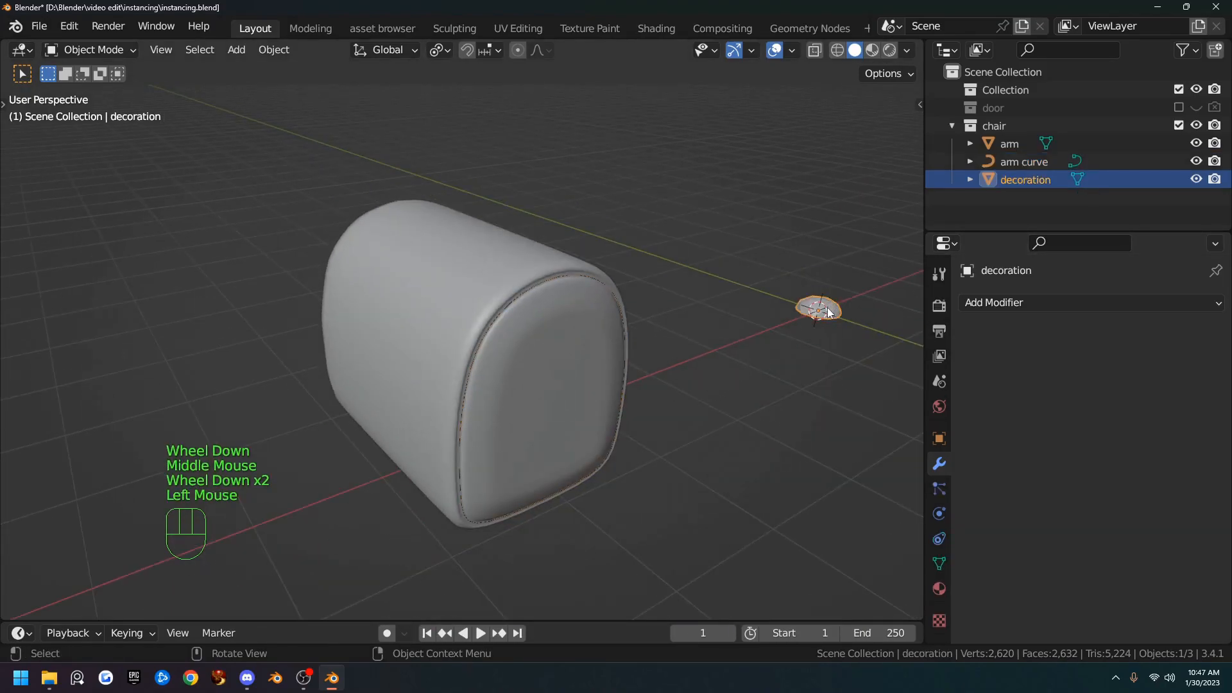
key("KP_Decimal")
middle_click_drag(816, 332, 421, 327)
scroll(678, 335, "down", 4)
scroll(664, 345, "up", 1)
scroll(662, 347, "down", 6)
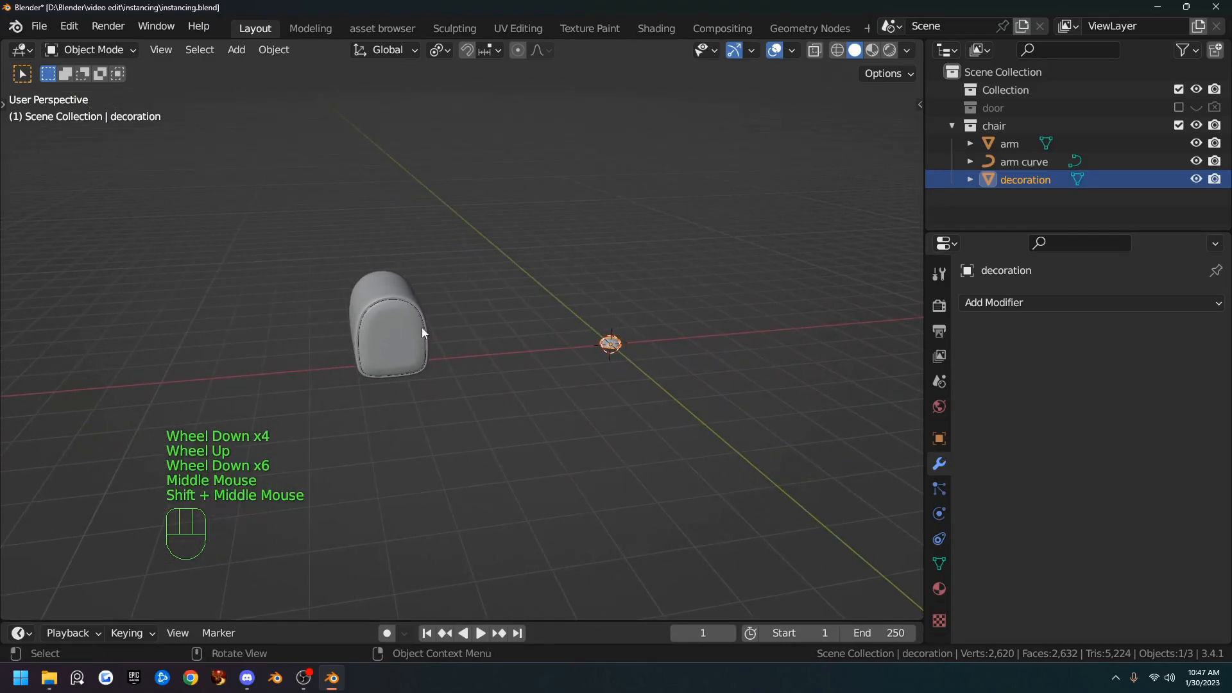
scroll(383, 325, "up", 3)
- Select the arm curve and apply all of its transforms
left_click(1021, 162)
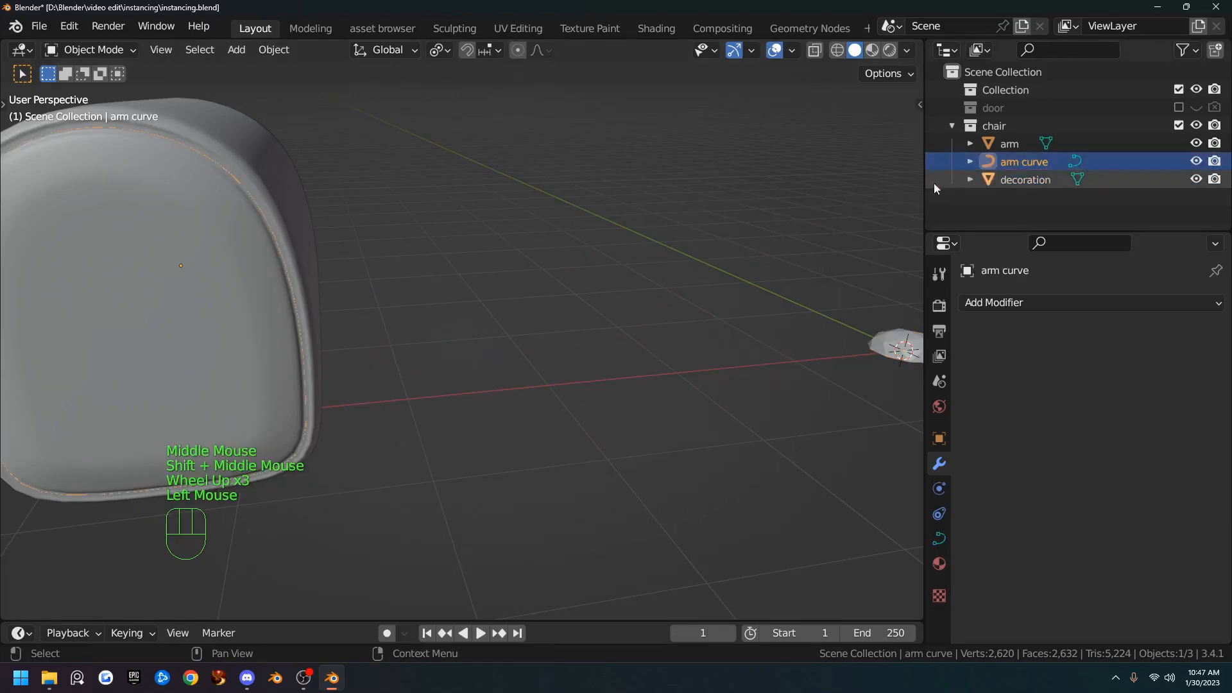
key("q")
left_click(507, 277)
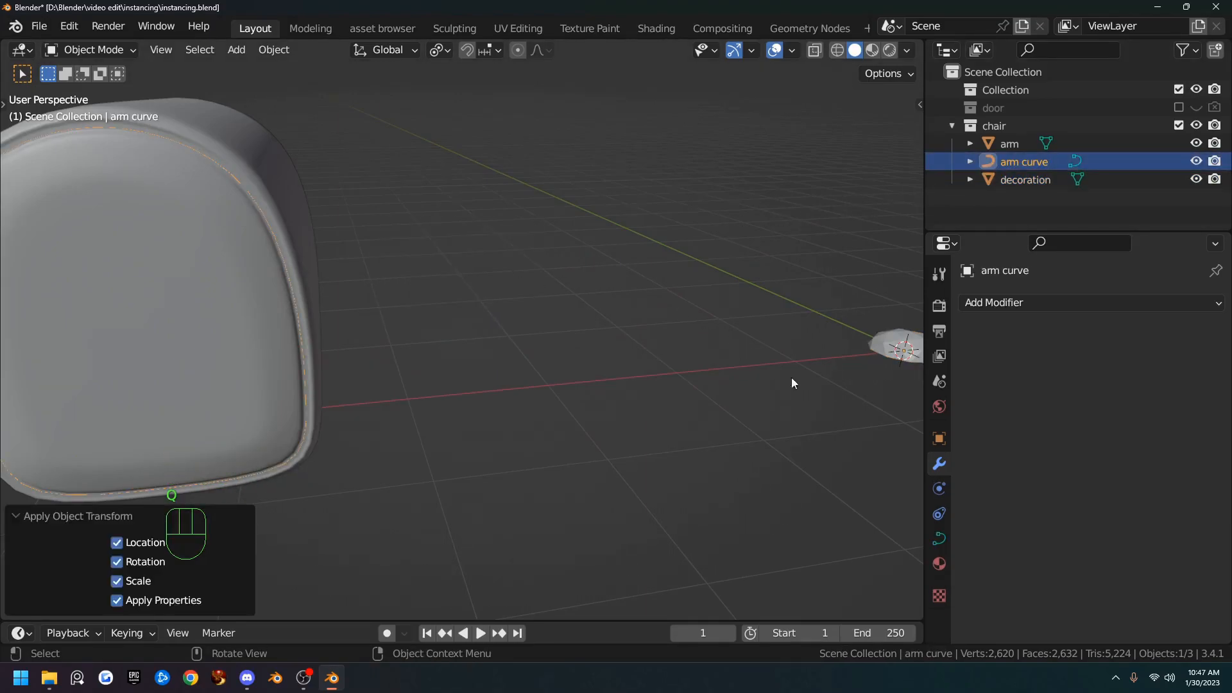
- Select the decoration object and apply all of its transforms
scroll(622, 334, "down", 1)
middle_click_drag(641, 344, 567, 368, "shift")
scroll(556, 370, "up", 5)
left_click(621, 357)
middle_click_drag(641, 350, 706, 352)
scroll(706, 352, "down", 2)
key("KP_1")
scroll(692, 356, "down", 3)
scroll(661, 360, "down", 2)
middle_click_drag(393, 339, 608, 384, "shift")
scroll(645, 414, "up", 2)
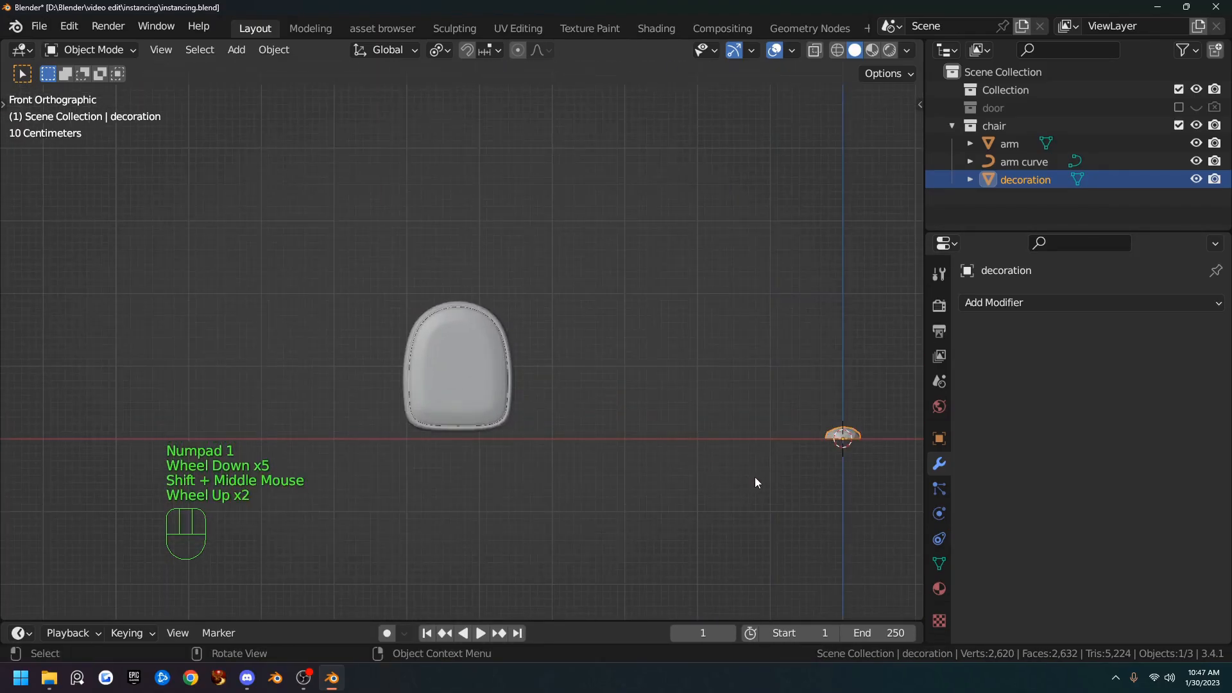
right_click(816, 414)
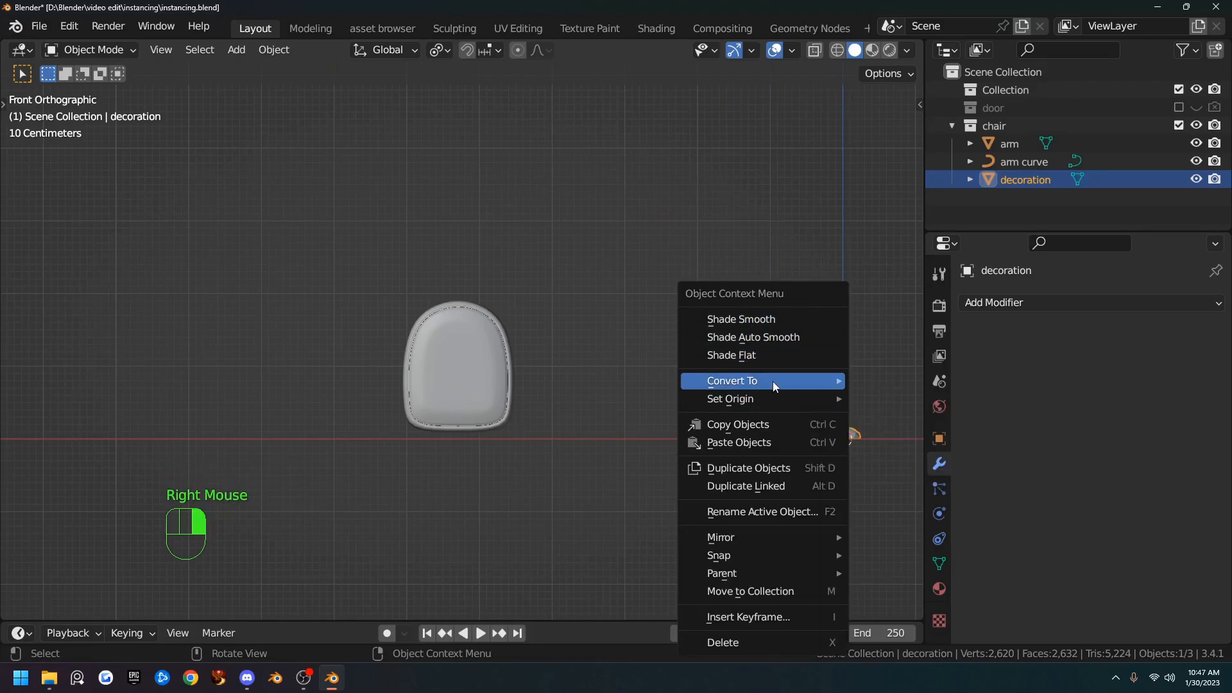
key("q")
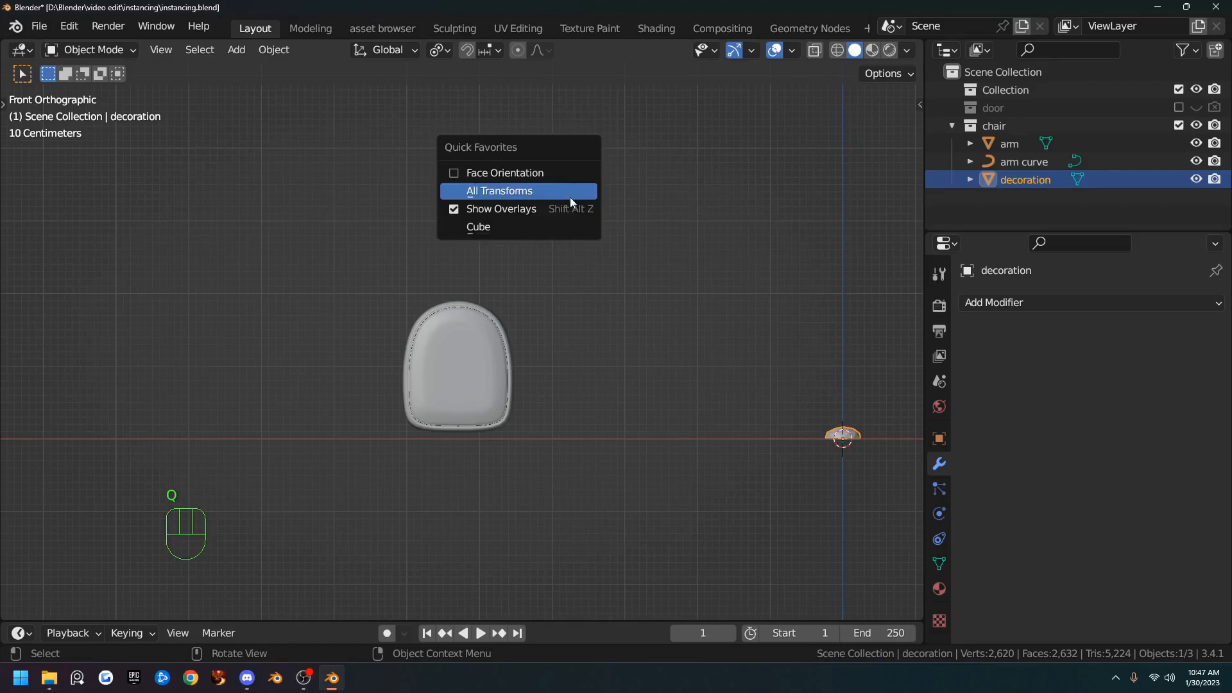
left_click(568, 192)
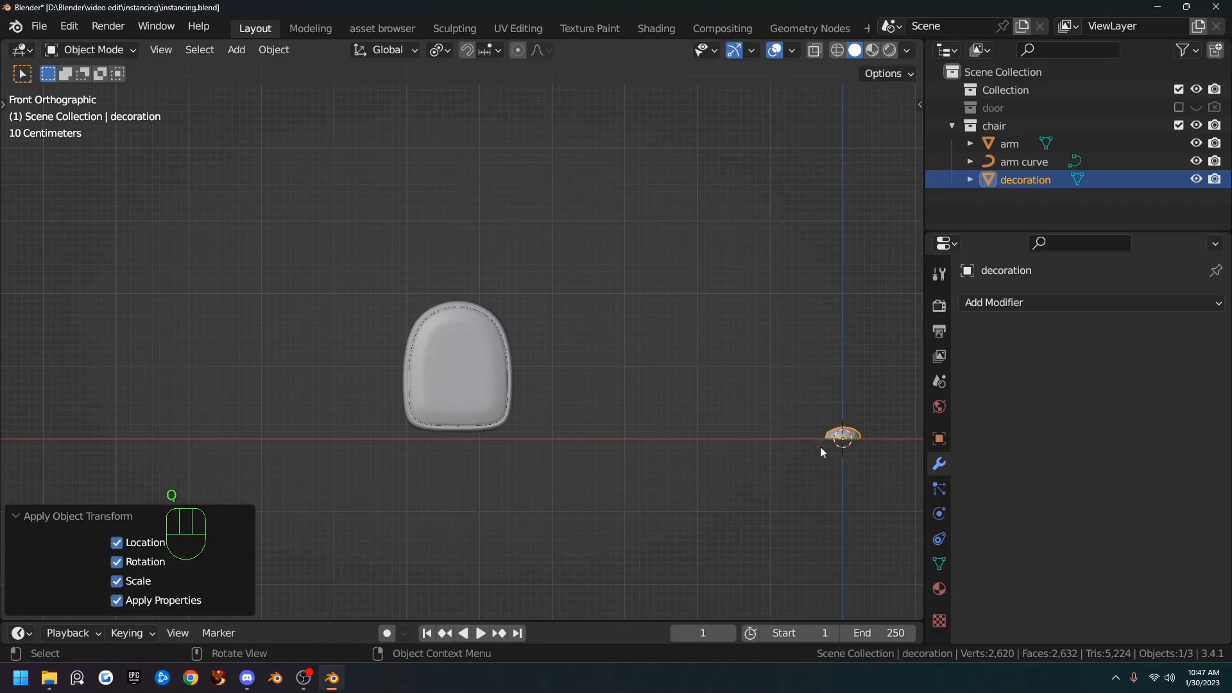
- Move the decoration in front view by about -5.79 m in X and 1.62 m in Z onto the arm's upper rim
key("g")
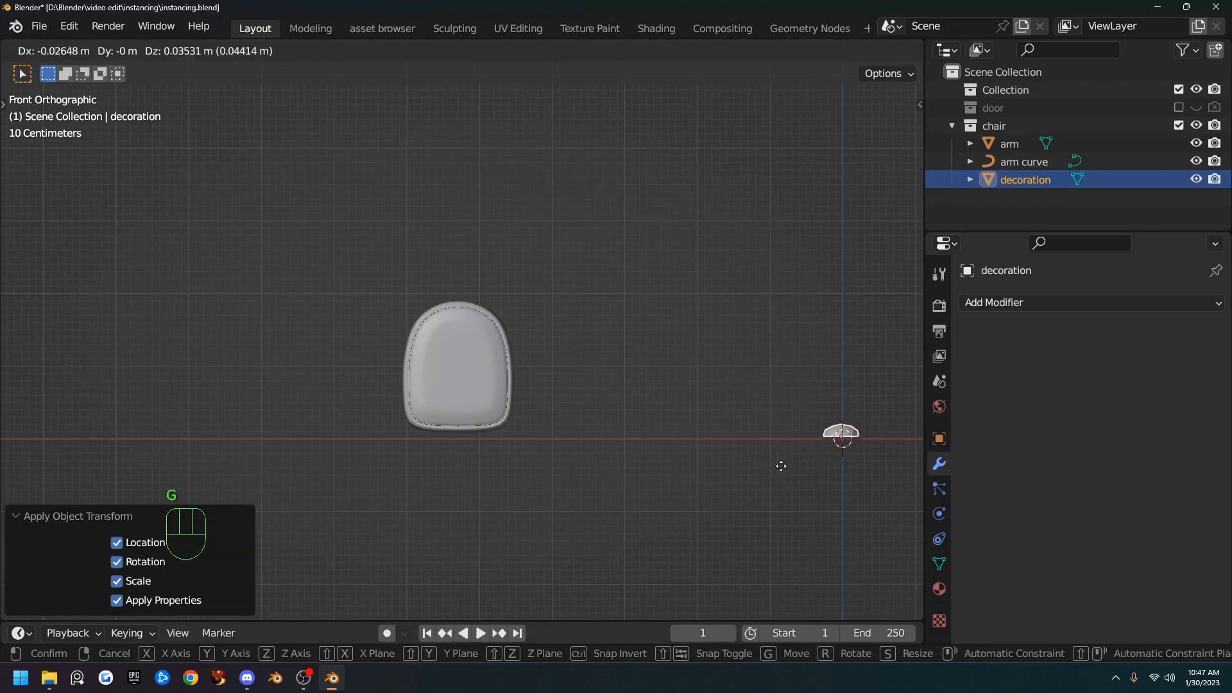
left_click(384, 354)
scroll(384, 357, "up", 2)
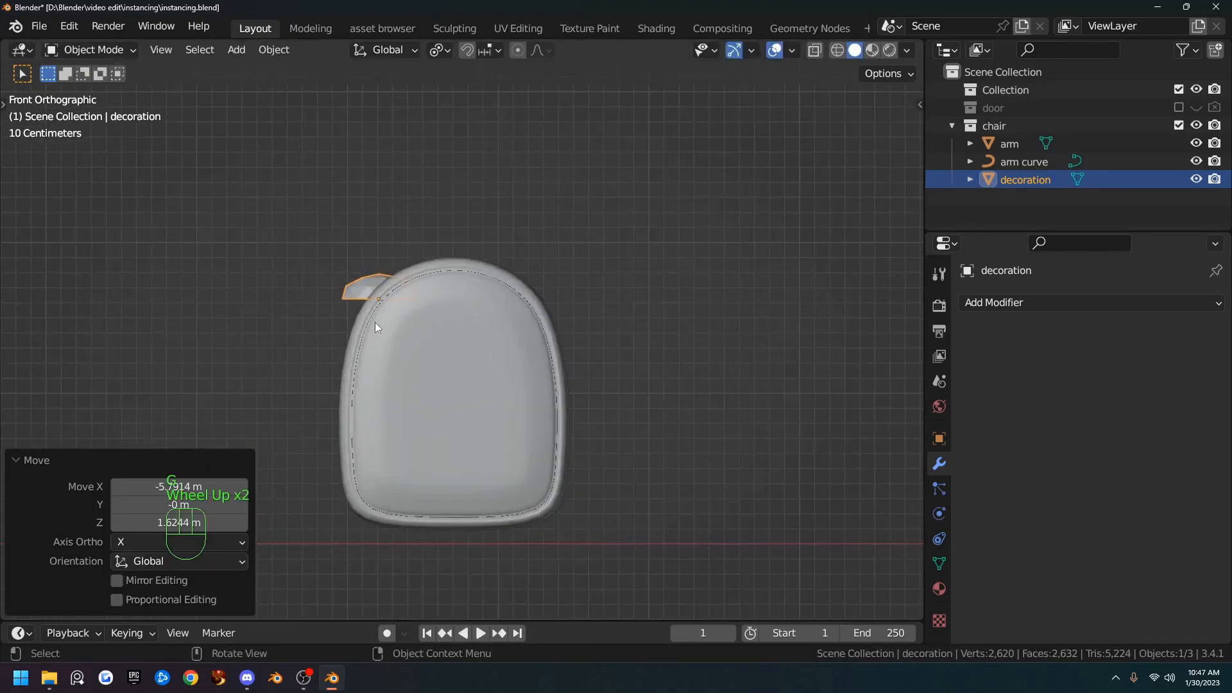
key("KP_Decimal")
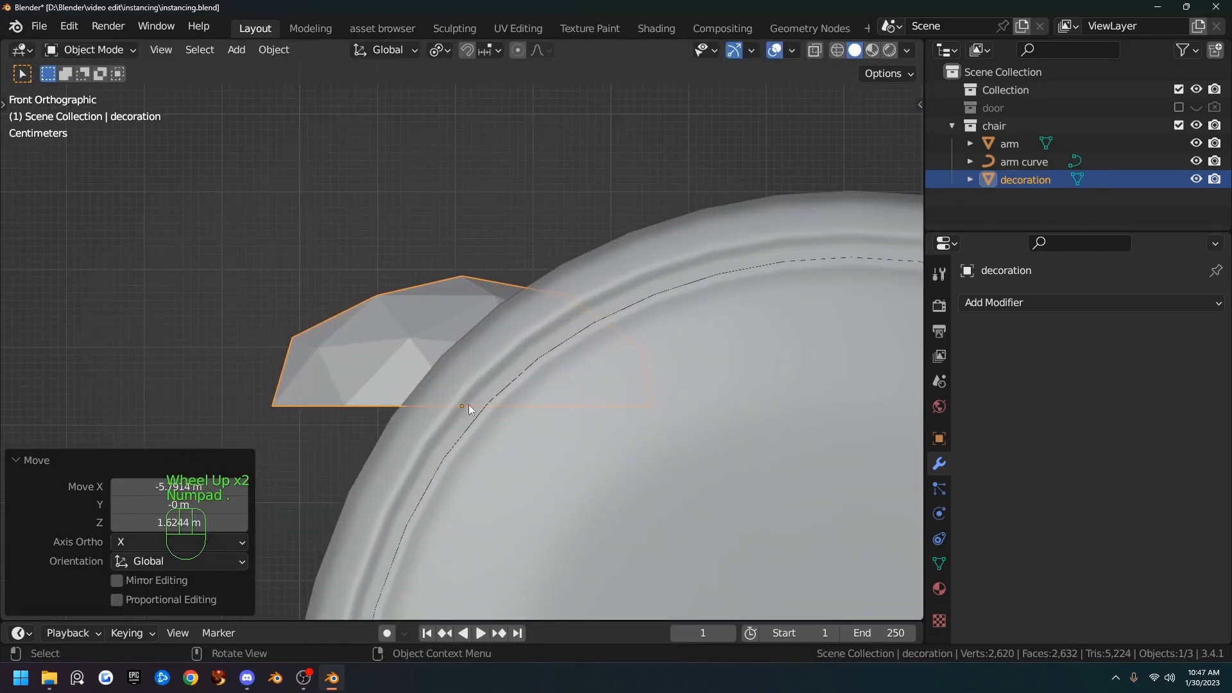
scroll(532, 405, "down", 2)
middle_click_drag(537, 377, 591, 376)
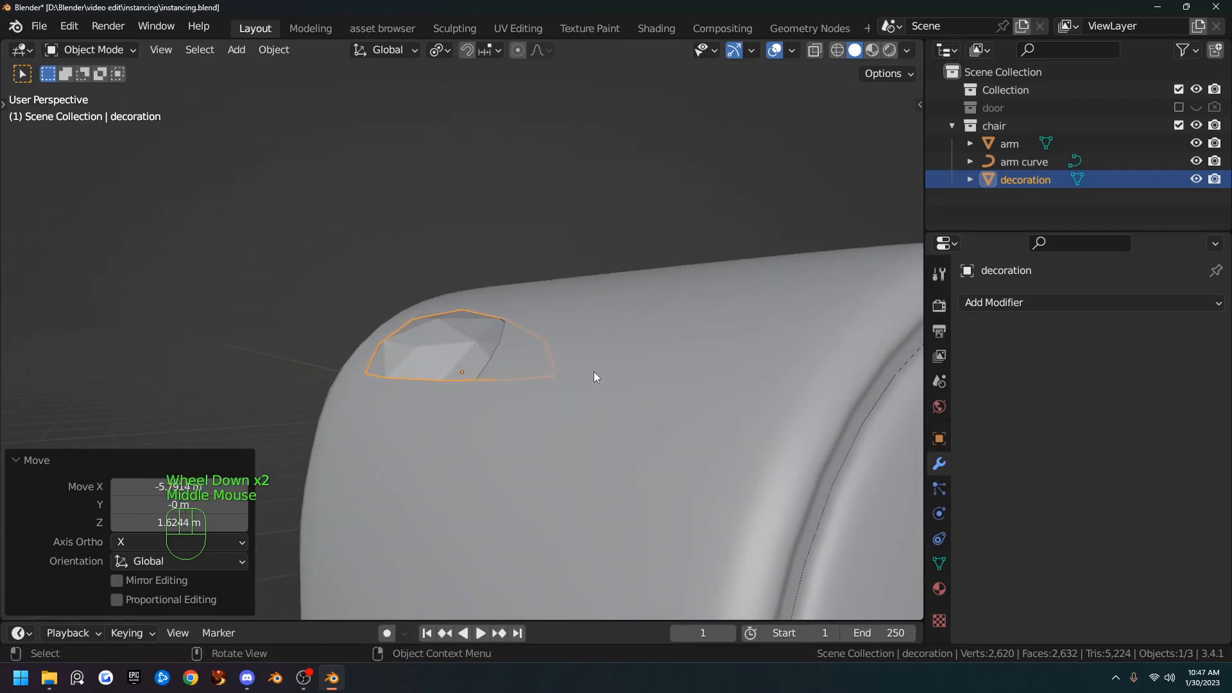
- Move the decoration about -1.06 m along the Y axis to the front of the arm
scroll(554, 409, "down", 1)
key("g")
key("y")
left_click(752, 423)
middle_click_drag(753, 422, 646, 492)
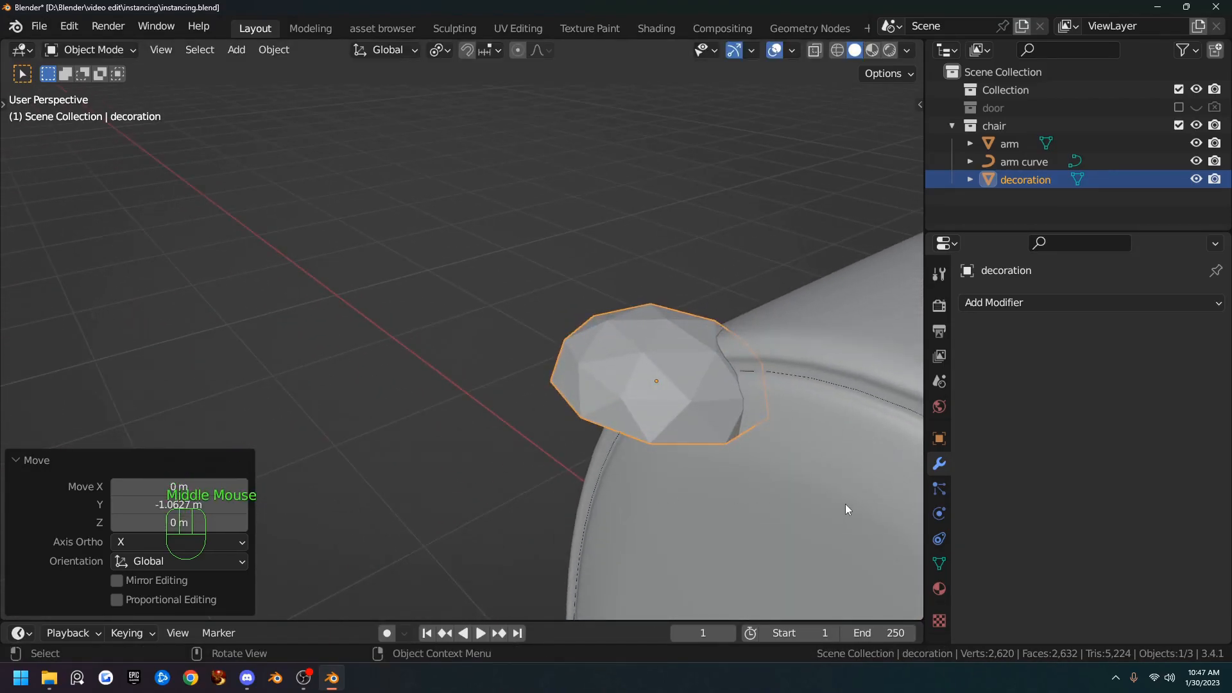
- Scale the decoration down in three passes to fit the arm's groove, with 0.578 and 0.535 as the final two factors
key("s")
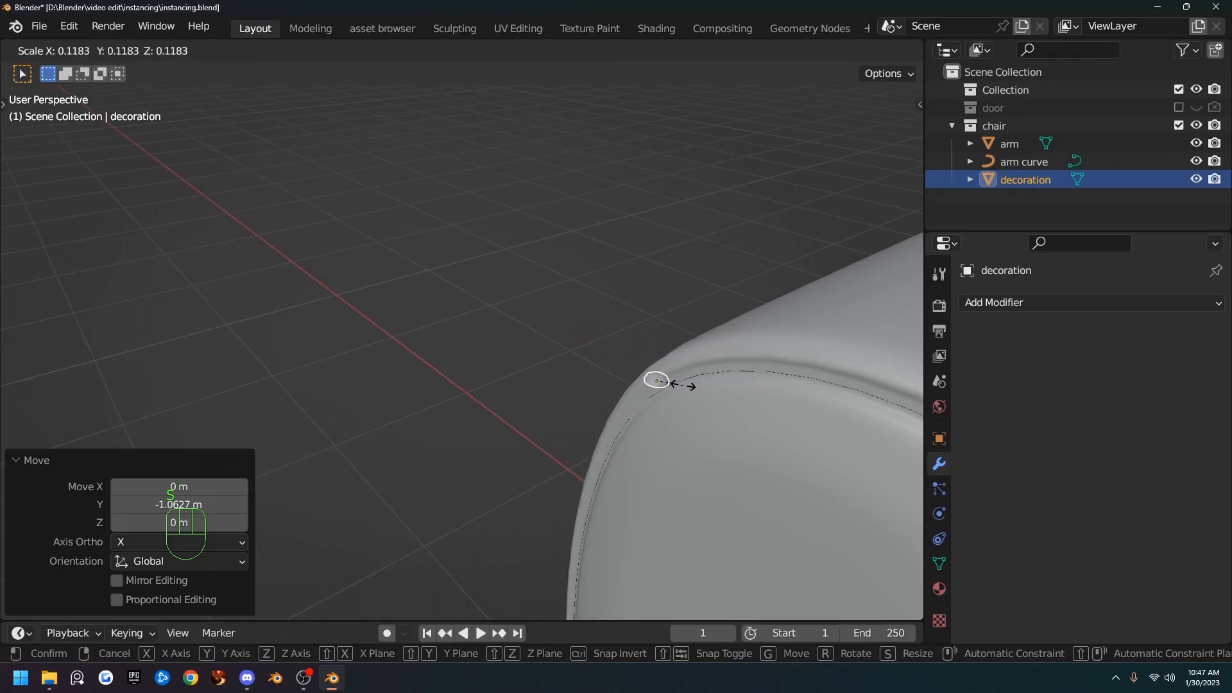
left_click(688, 407)
middle_click_drag(687, 407, 718, 388)
scroll(724, 404, "up", 2)
mouse_move(796, 421)
middle_mouse_down("shift")
mouse_move(521, 378)
mouse_move(577, 405)
mouse_move(599, 435)
mouse_move(781, 407)
middle_mouse_up("shift")
key("s")
left_click(590, 417)
key("s")
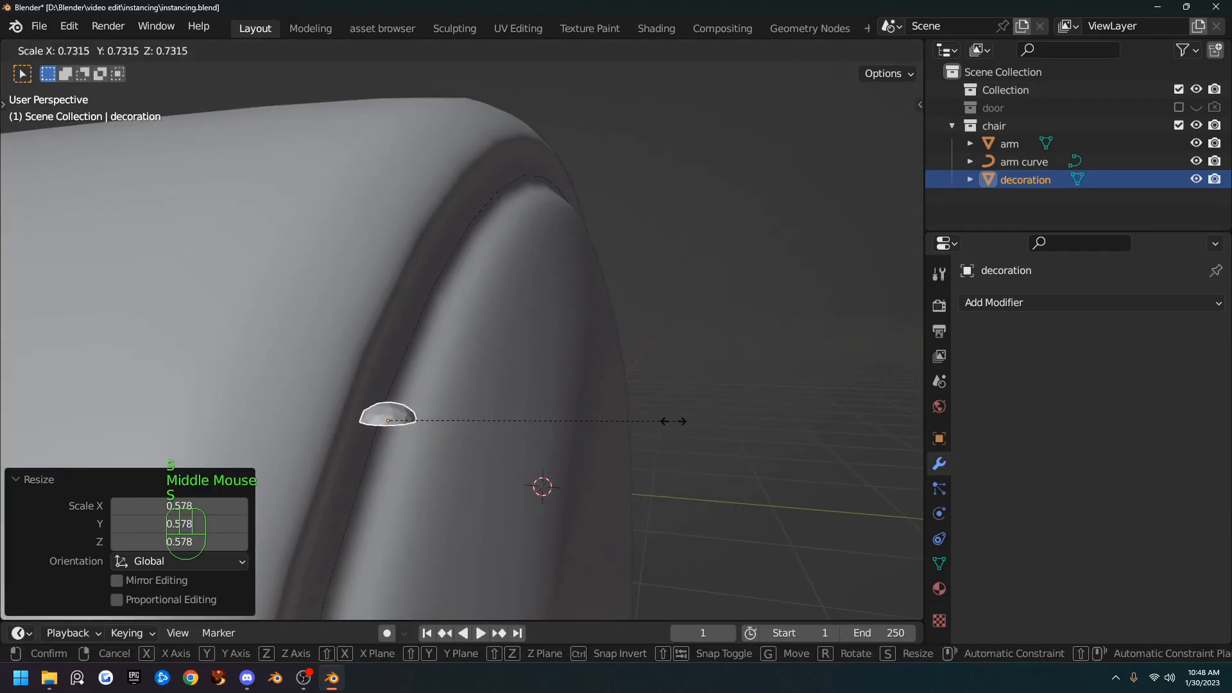
left_click(599, 419)
middle_click_drag(597, 420, 476, 440)
scroll(495, 429, "down", 1)
scroll(495, 429, "up", 1)
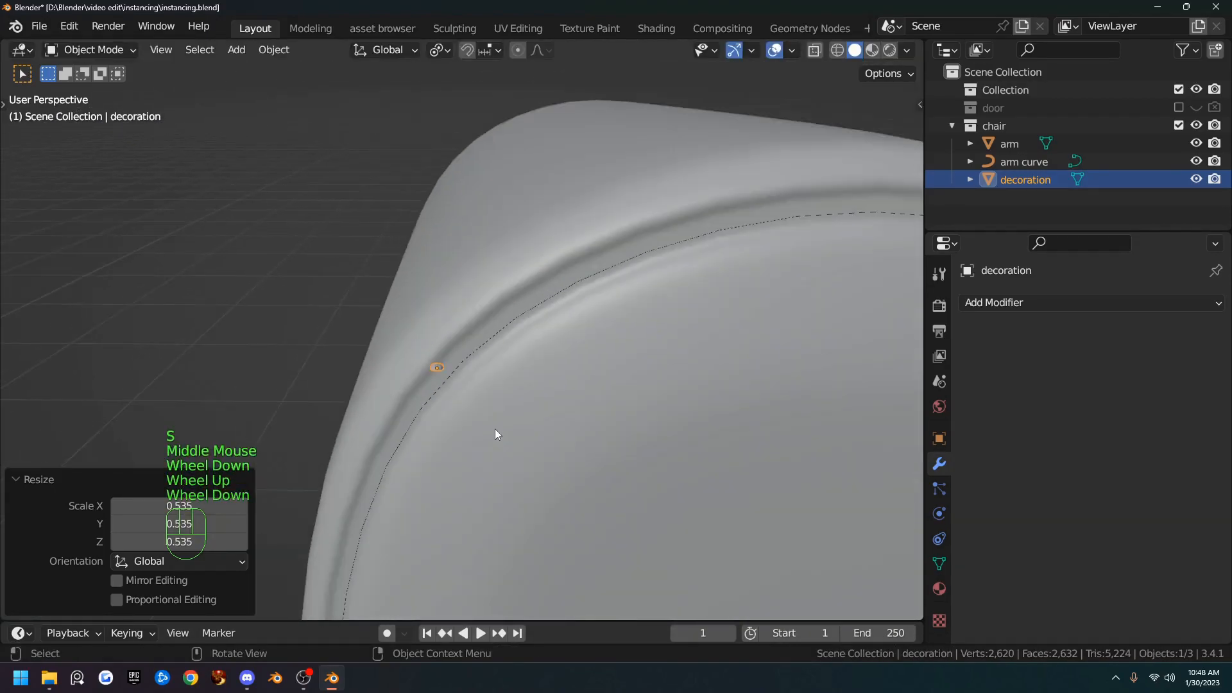
- Clear the decoration's location and rotation so it sits at the world origin
scroll(511, 425, "down", 4)
scroll(583, 445, "down", 2)
key("alt+g")
middle_click_drag(799, 433, 654, 425, "shift")
key("KP_Decimal")
scroll(663, 425, "down", 4)
scroll(662, 426, "down", 3)
key("alt+r")
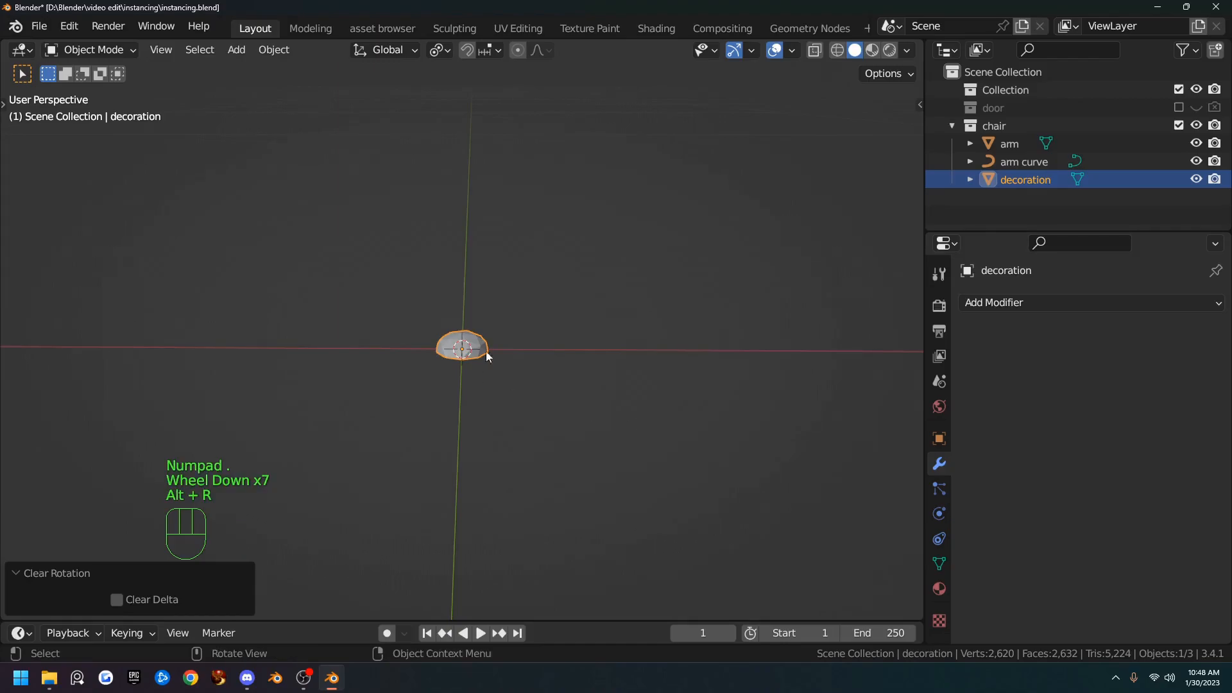
- Apply all transforms to the scaled-down decoration and check it at the world origin
key("q")
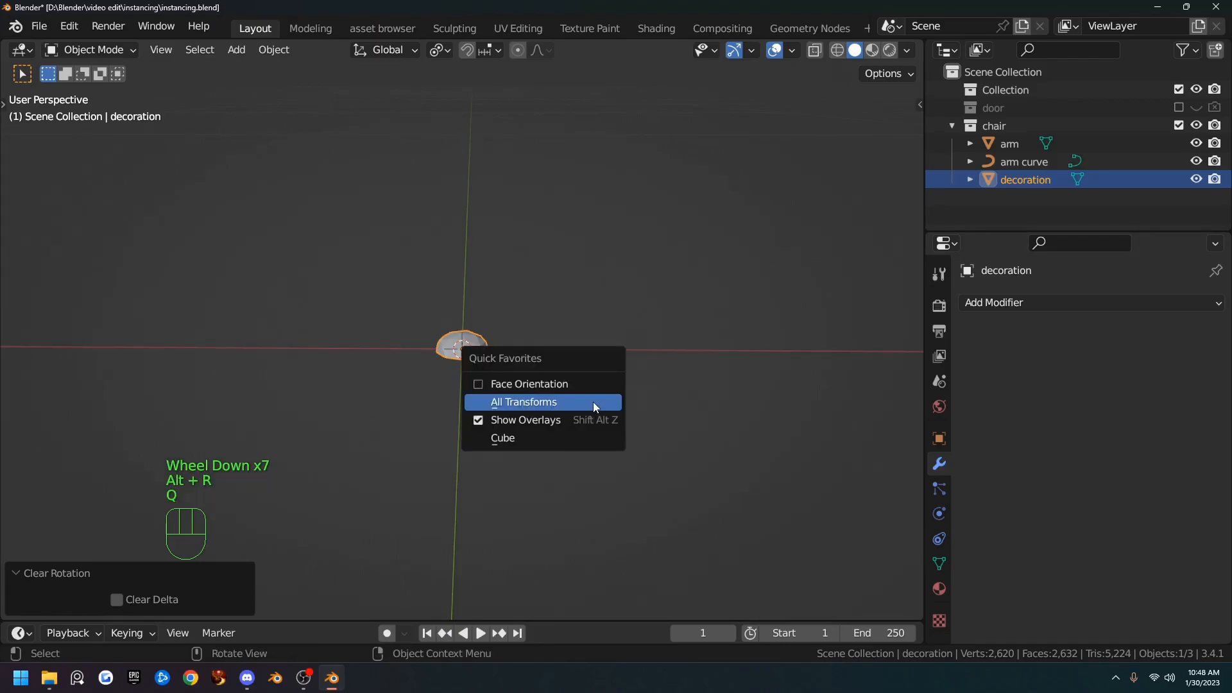
left_click(593, 402)
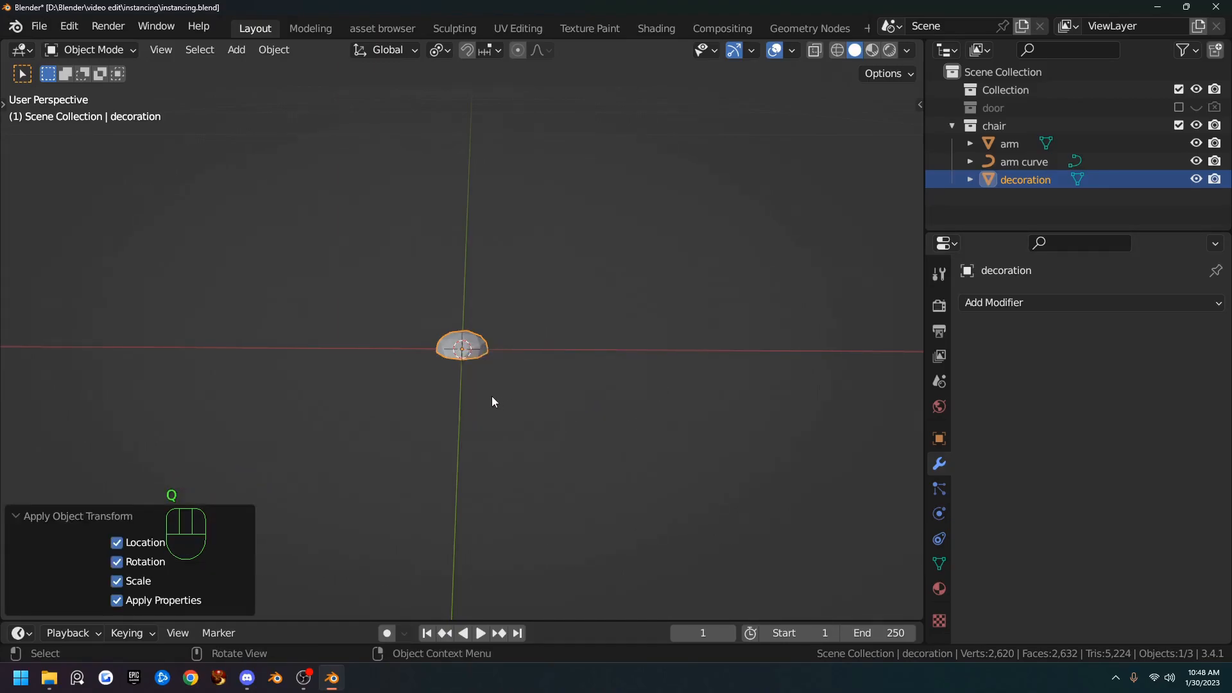
scroll(492, 397, "up", 6)
middle_click_drag(491, 396, 591, 386)
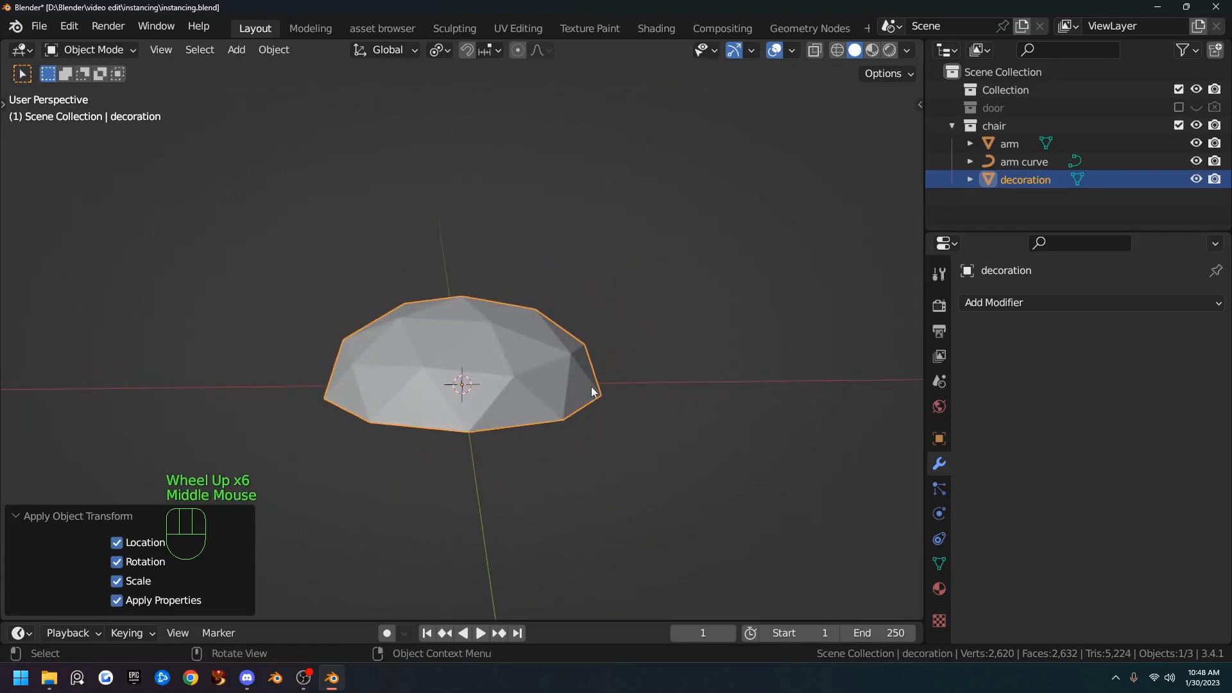
key("n")
key("n")
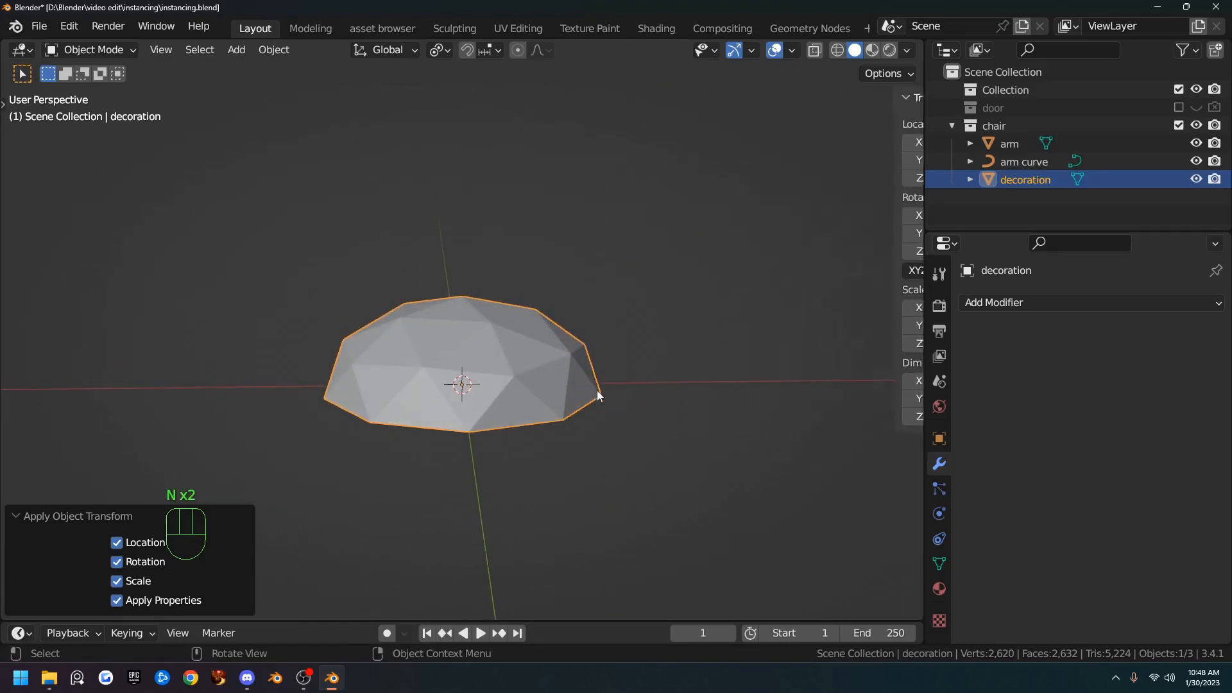
scroll(545, 371, "down", 3)
scroll(547, 363, "down", 4)
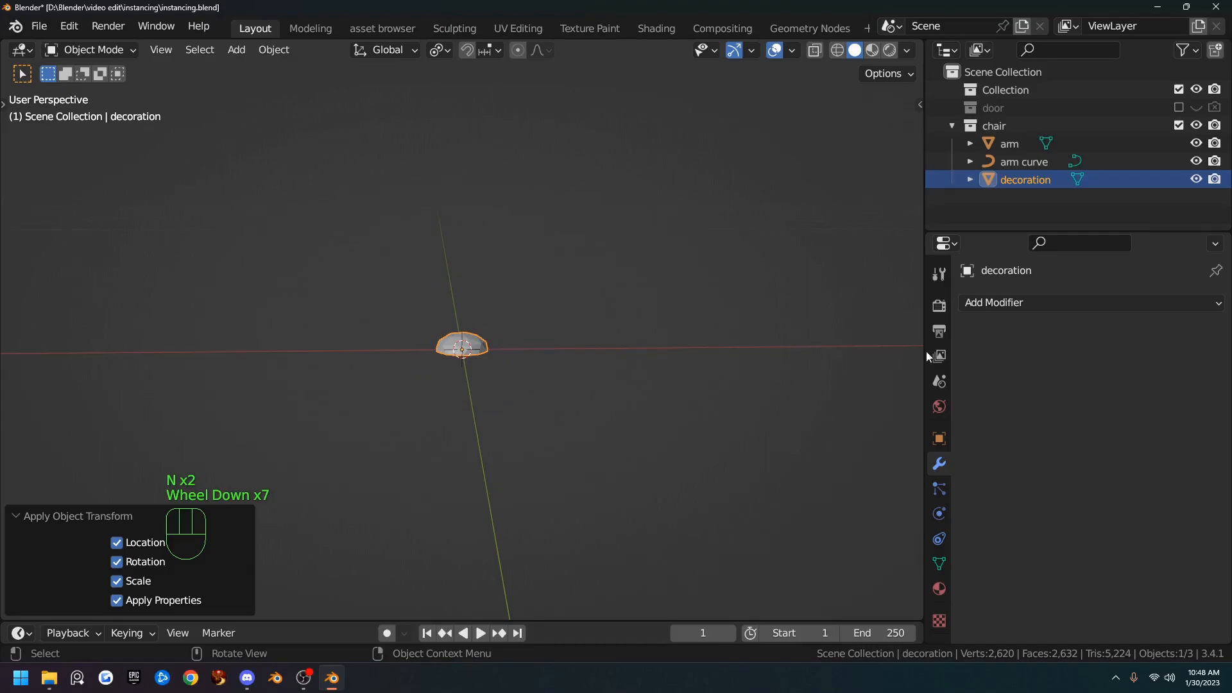
- Add an Array modifier and a Curve modifier to the decoration
left_click(980, 308)
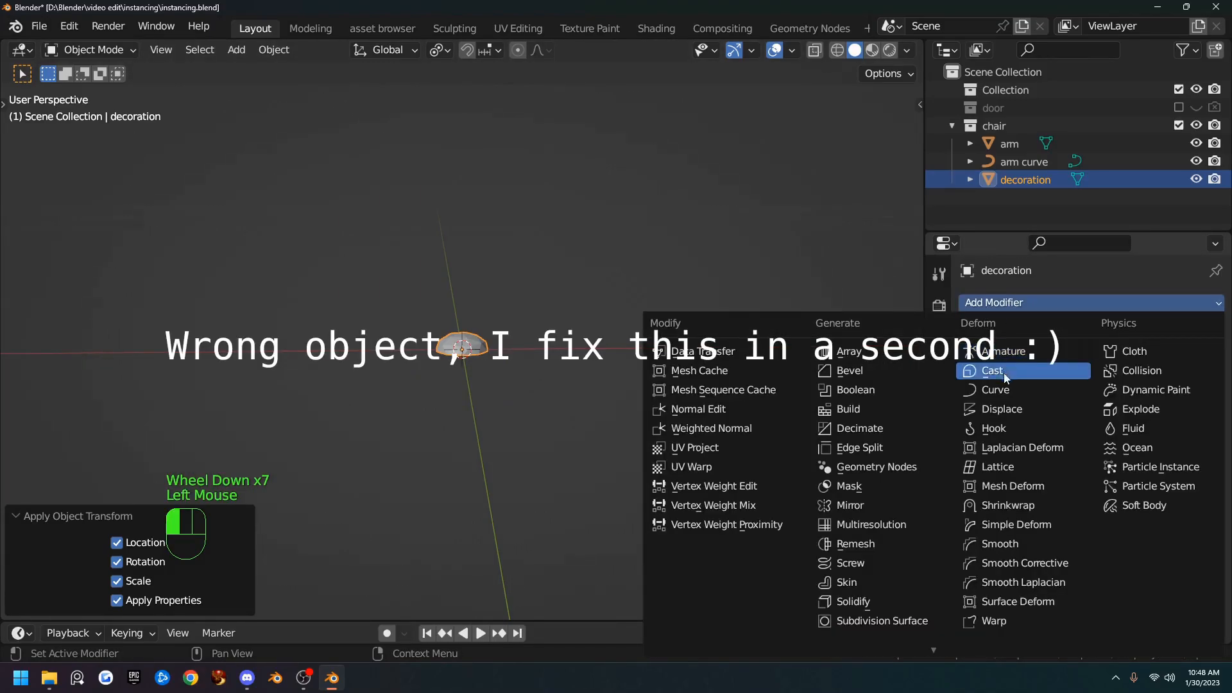
left_click(847, 351)
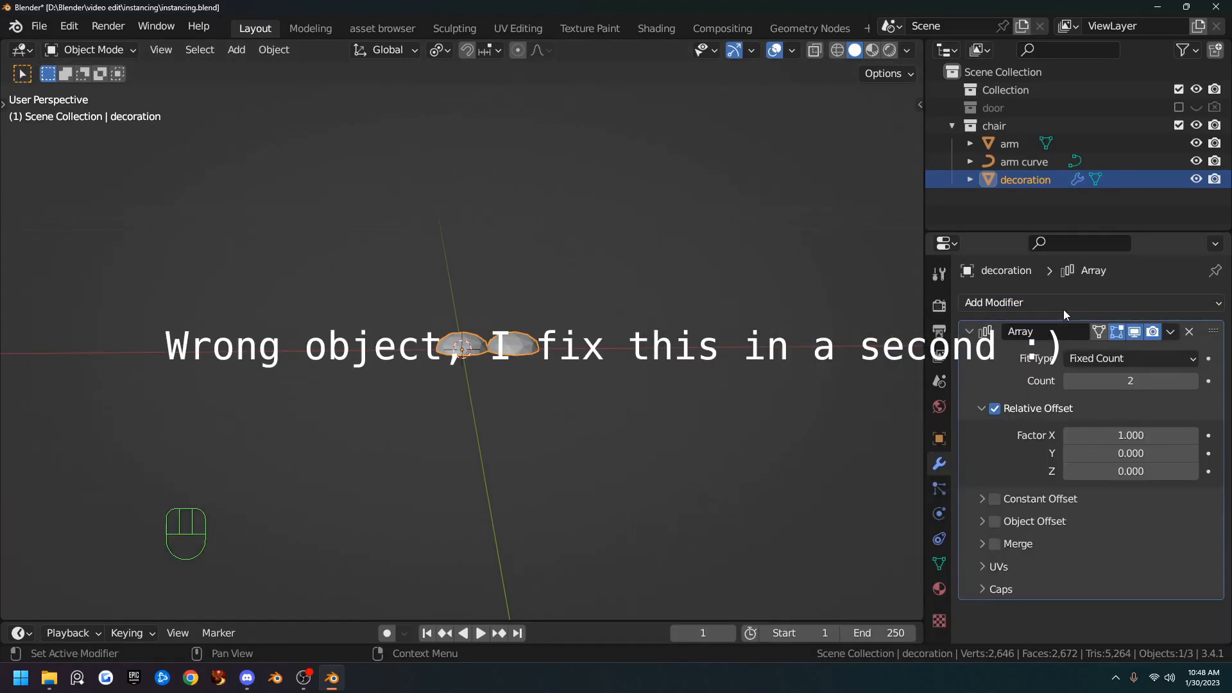
left_click(1055, 305)
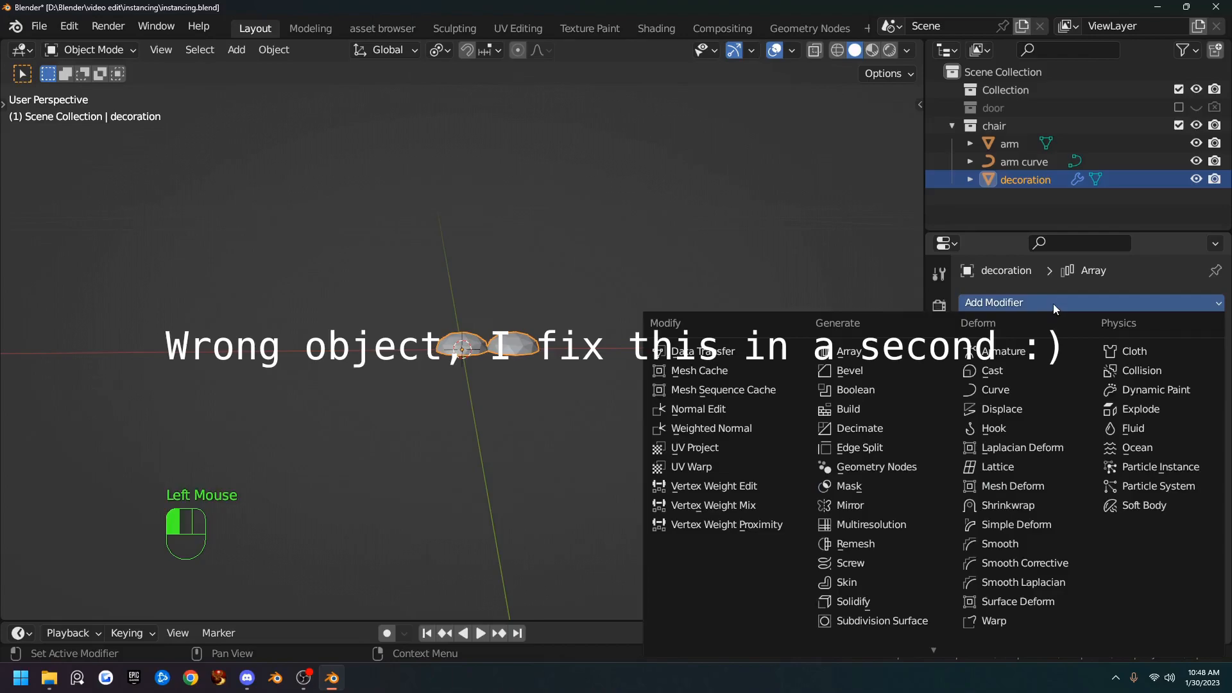
left_click(1018, 389)
scroll(761, 345, "down", 3)
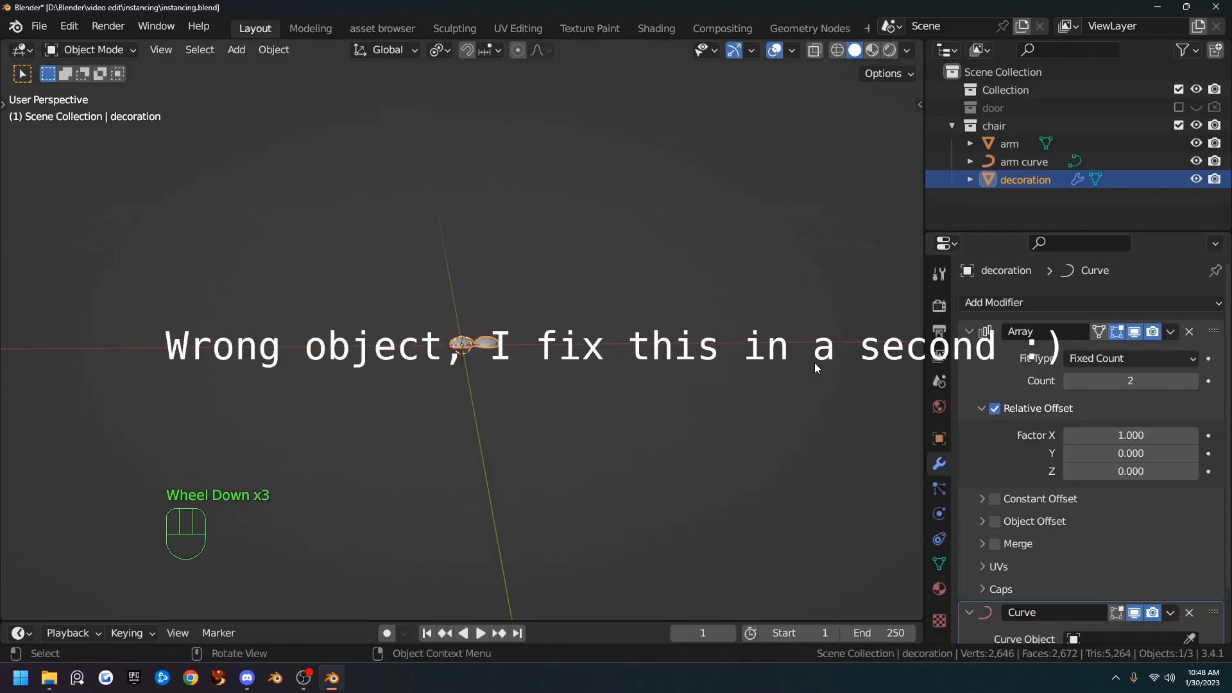
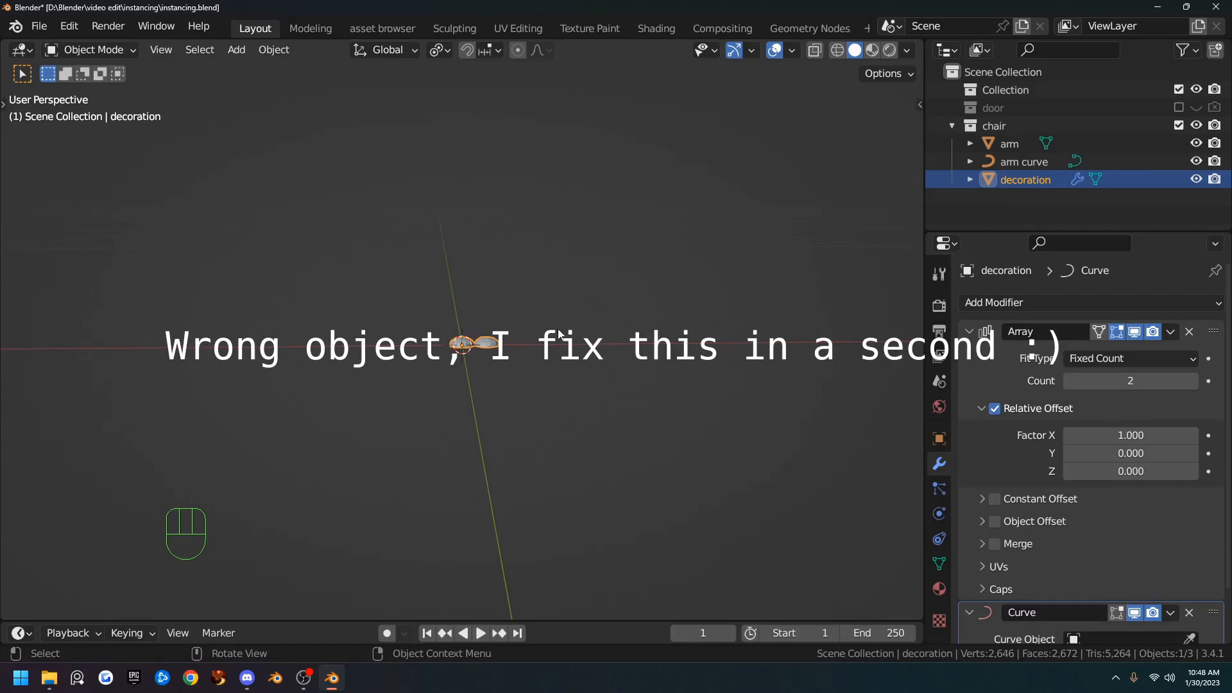
- Set the fit type of the decoration's Array modifier to Fit Curve
left_click(1135, 360)
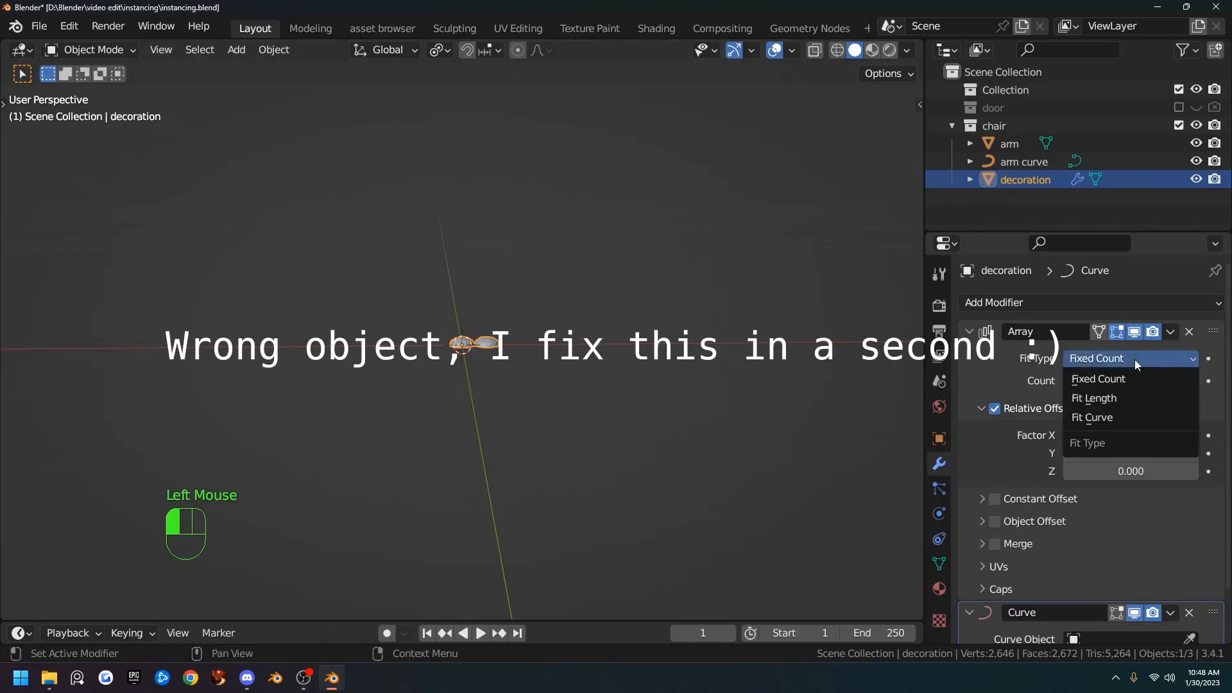
left_click(1108, 419)
scroll(515, 357, "up", 5)
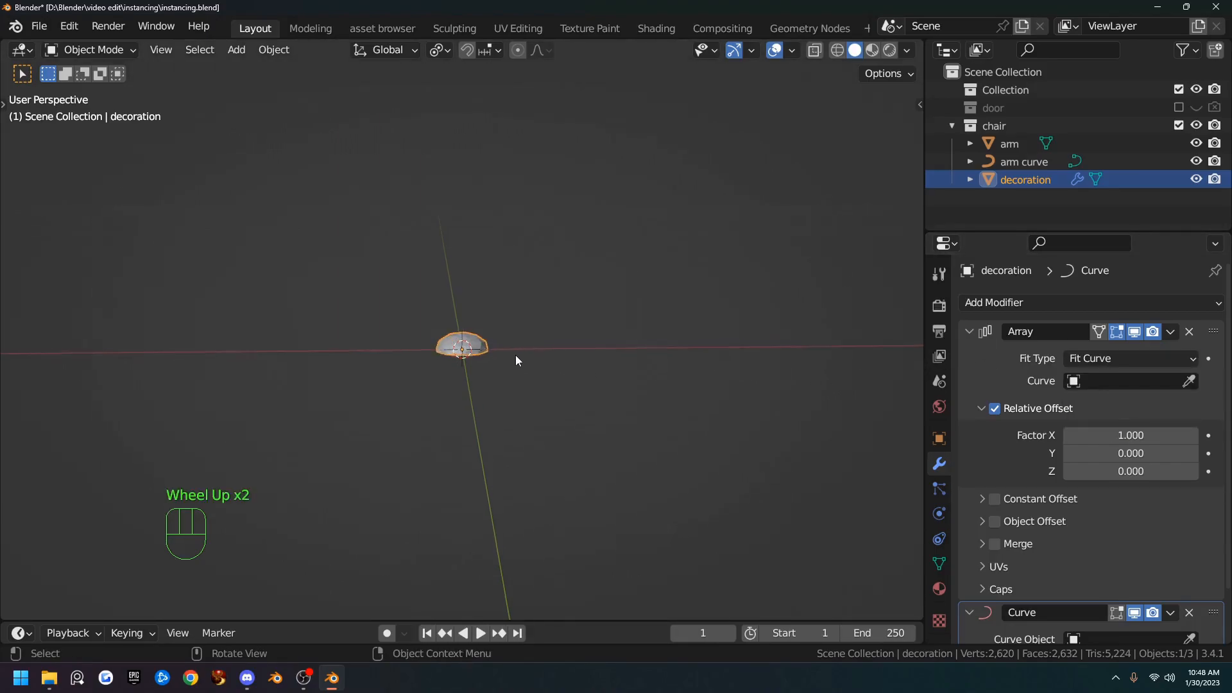
- Add a mesh plane at the world origin beneath the decoration
key("shift+a")
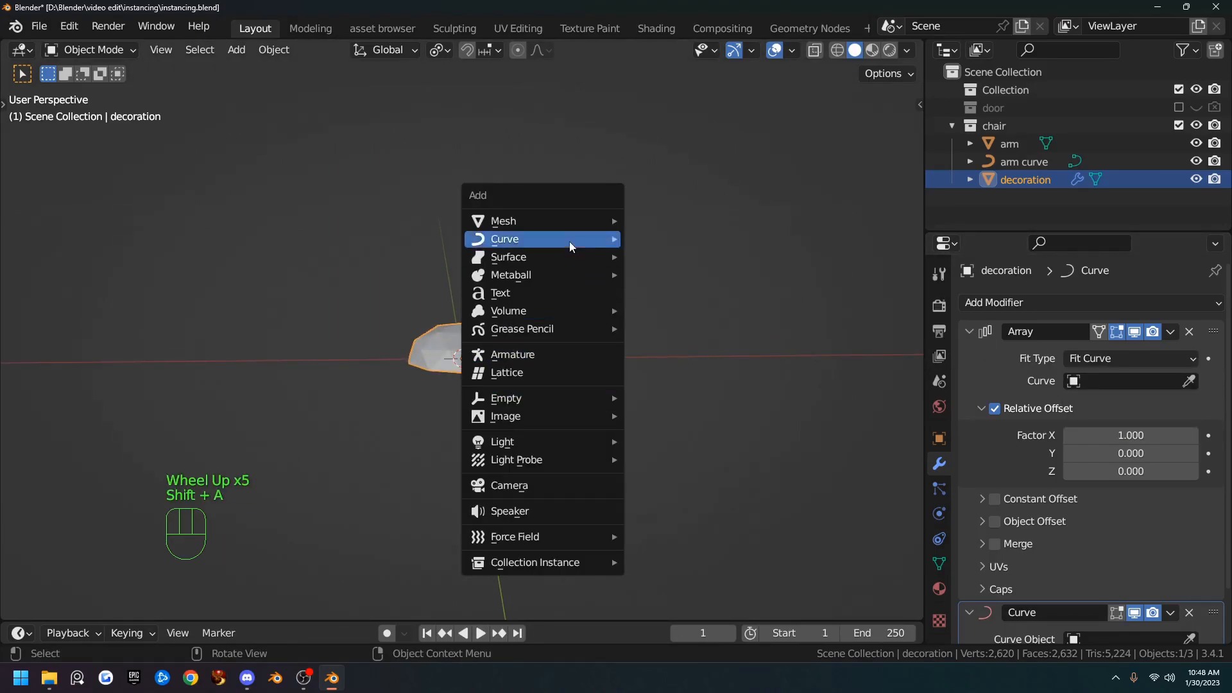
mouse_move(565, 221)
left_click(728, 221)
scroll(710, 354, "up", 1)
scroll(707, 359, "down", 4)
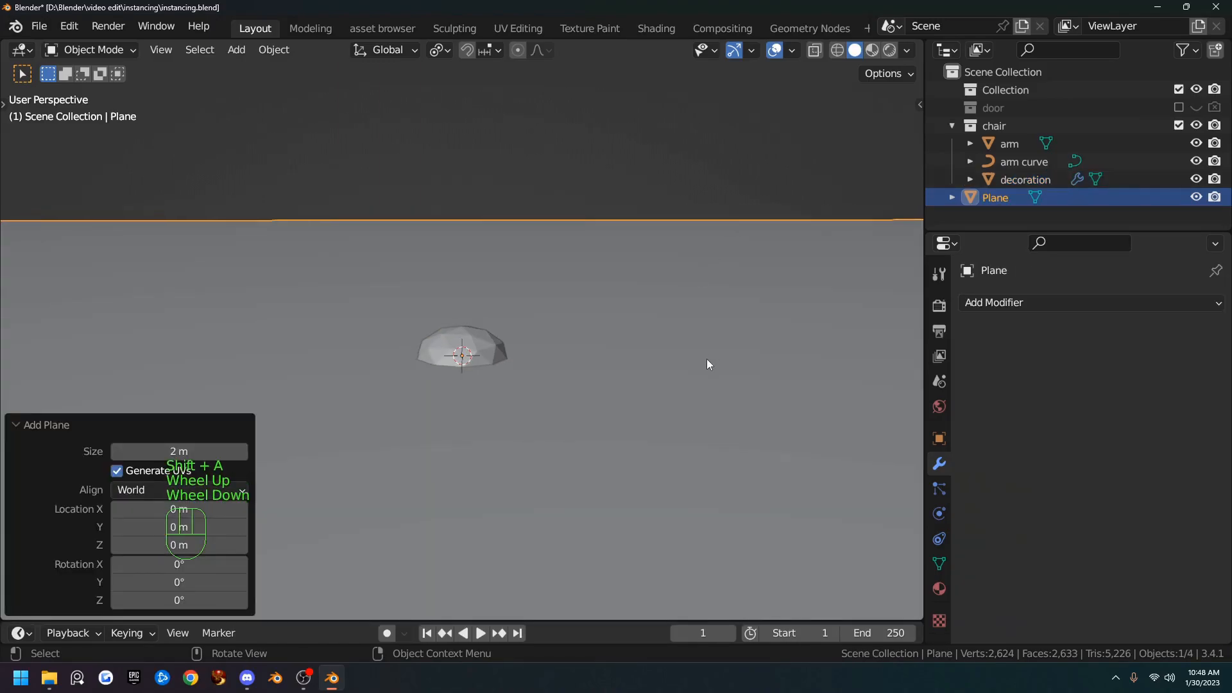
- Remove both the Array and the Curve modifier from the decoration
left_click(462, 344)
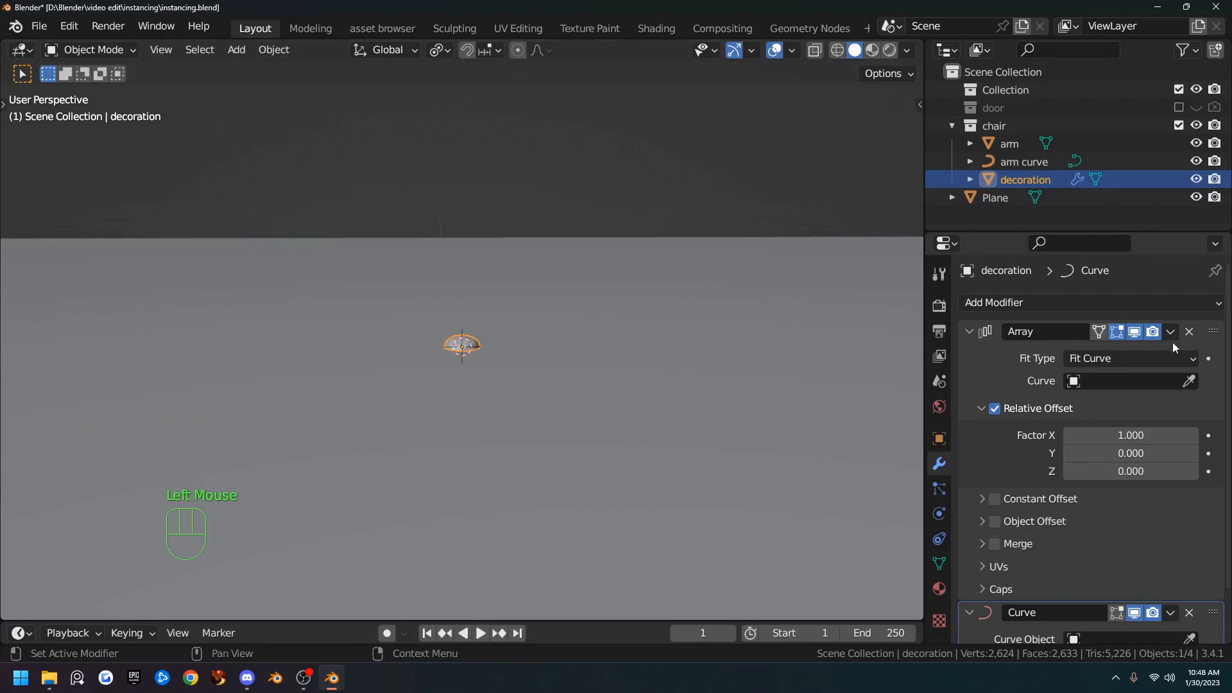
left_click(1189, 332)
left_click(1189, 333)
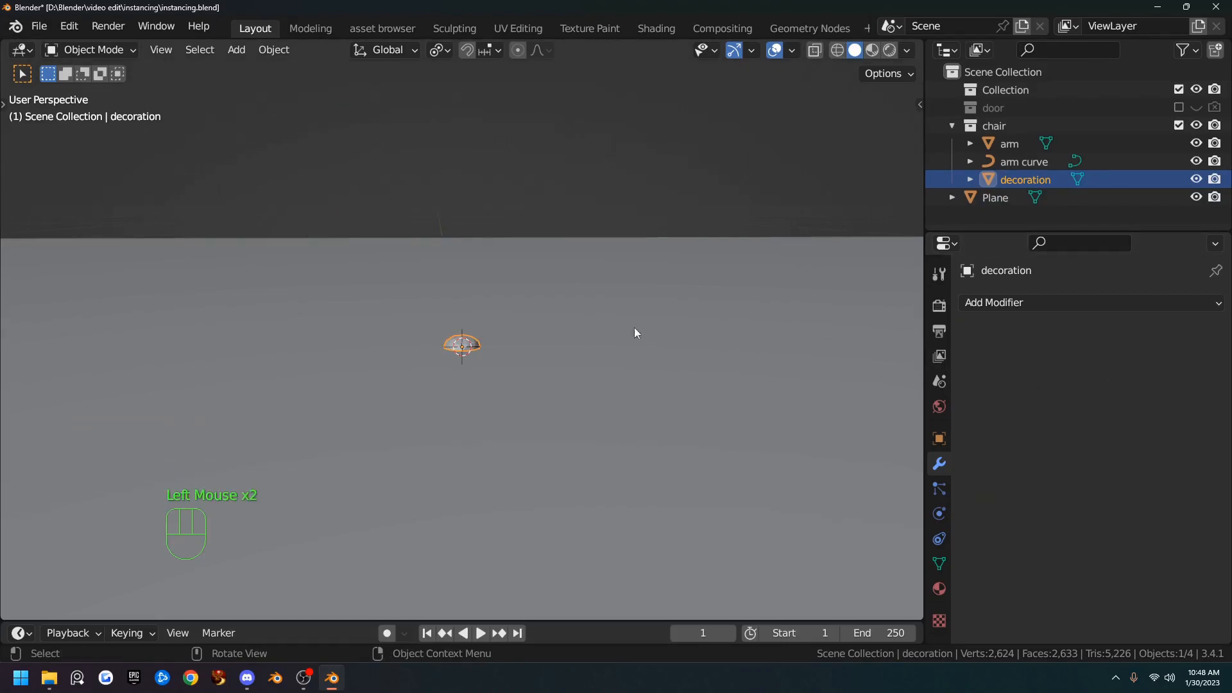
- Scale the plane down in three passes to match the decoration's footprint, with 0.136 and 0.817 as the final two factors
left_click(665, 312)
key("s")
left_click(578, 404)
key("s")
left_click(499, 366)
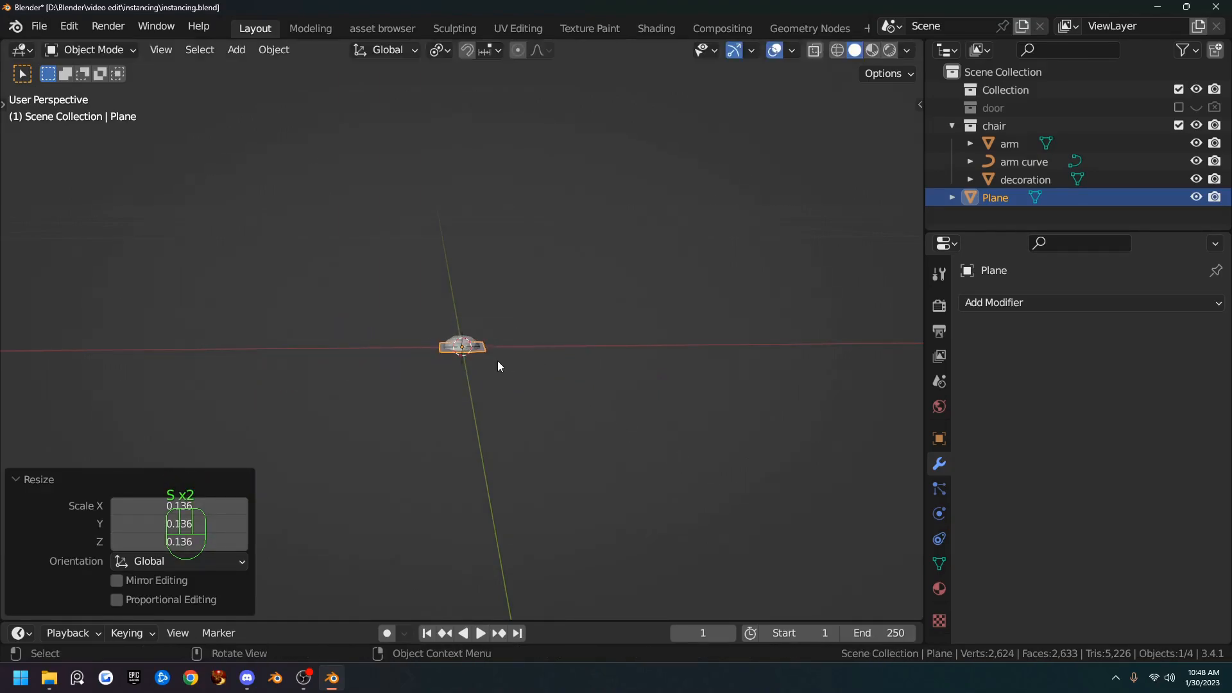
key("KP_Decimal")
middle_click_drag(541, 371, 564, 444)
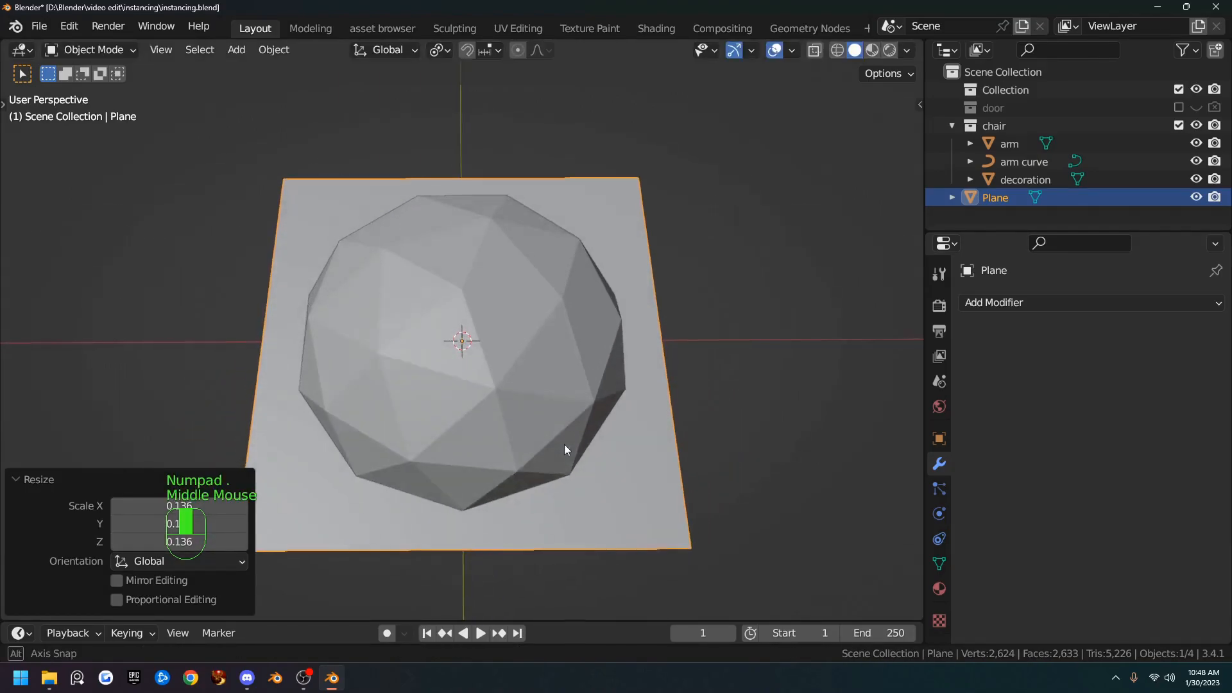
key("s")
left_click(757, 459)
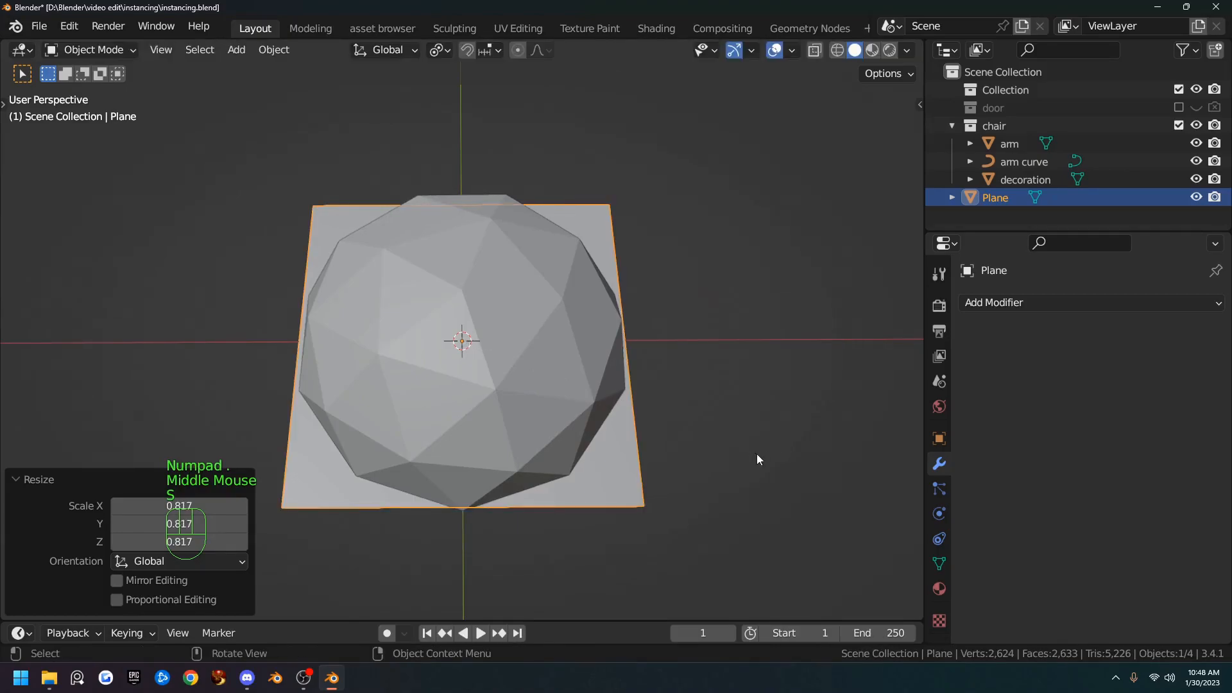
- Parent the decoration to the plane and leave only the plane selected
left_click(550, 329)
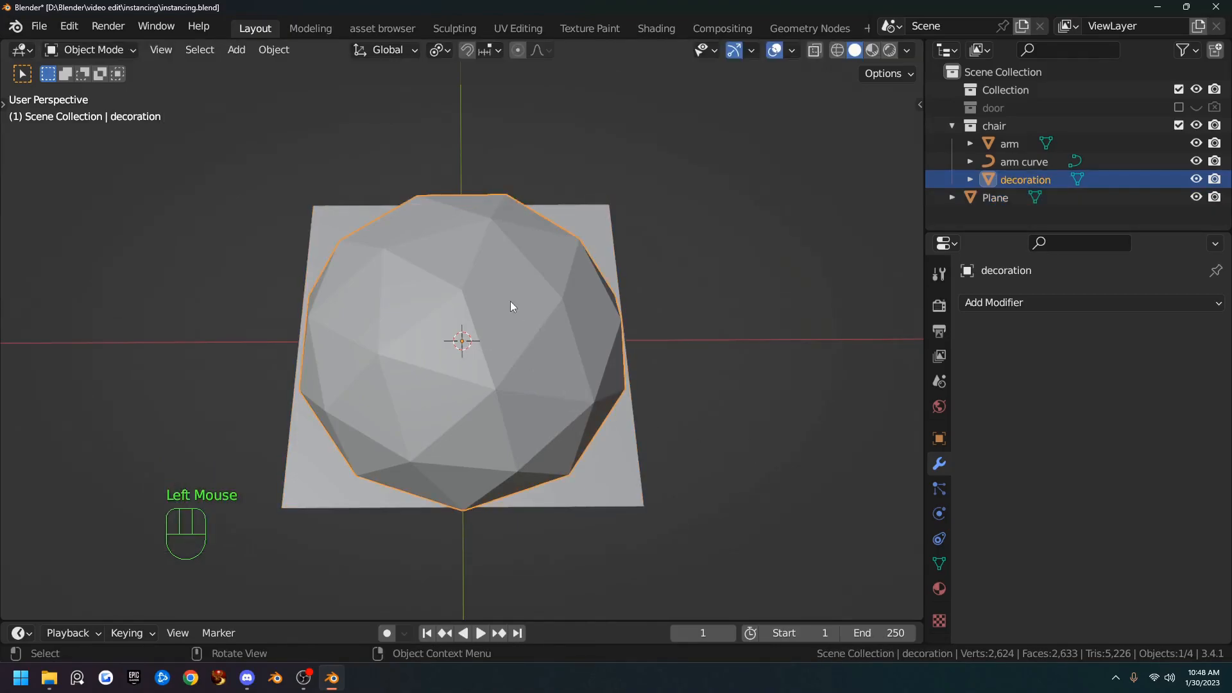
left_click(620, 463, "shift")
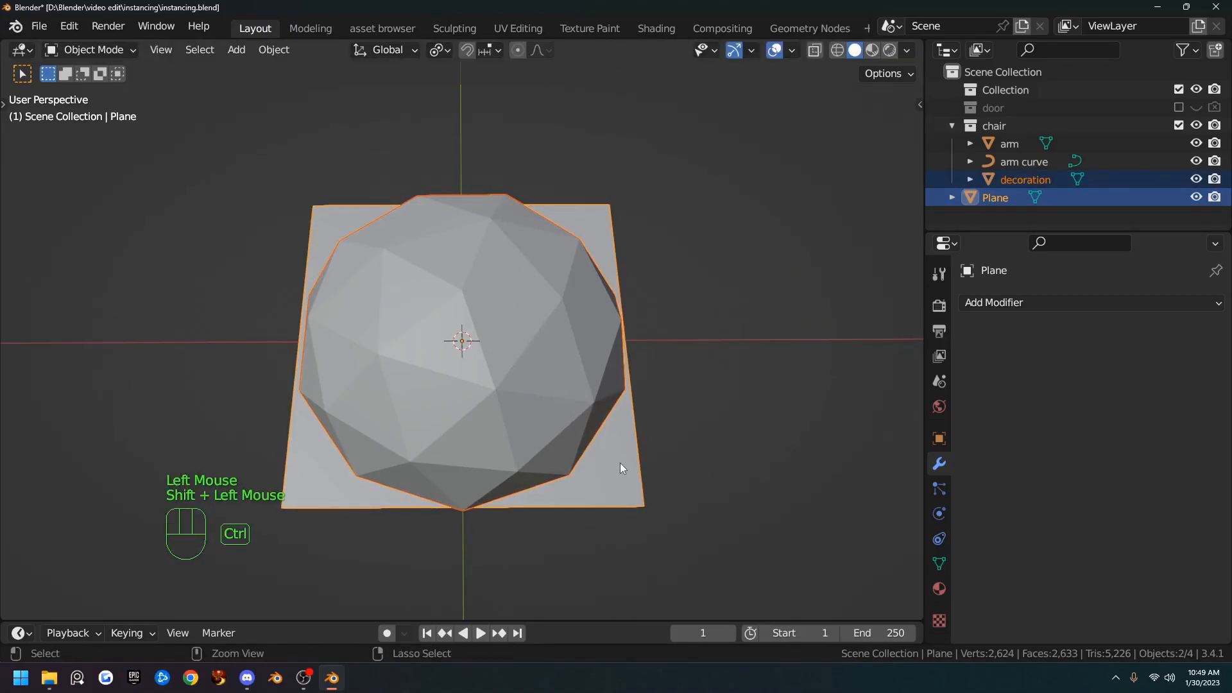
key("ctrl+p")
left_click(601, 464)
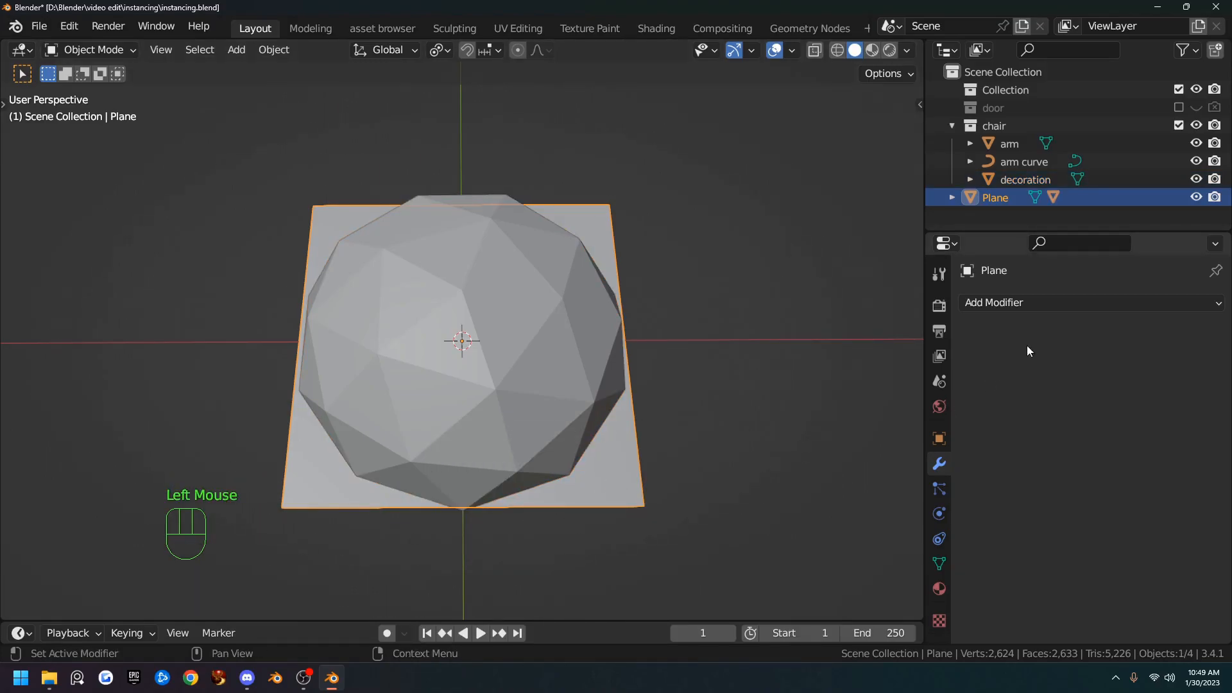
- Add an Array modifier and a Curve modifier to the plane
left_click(1049, 303)
left_click(828, 350)
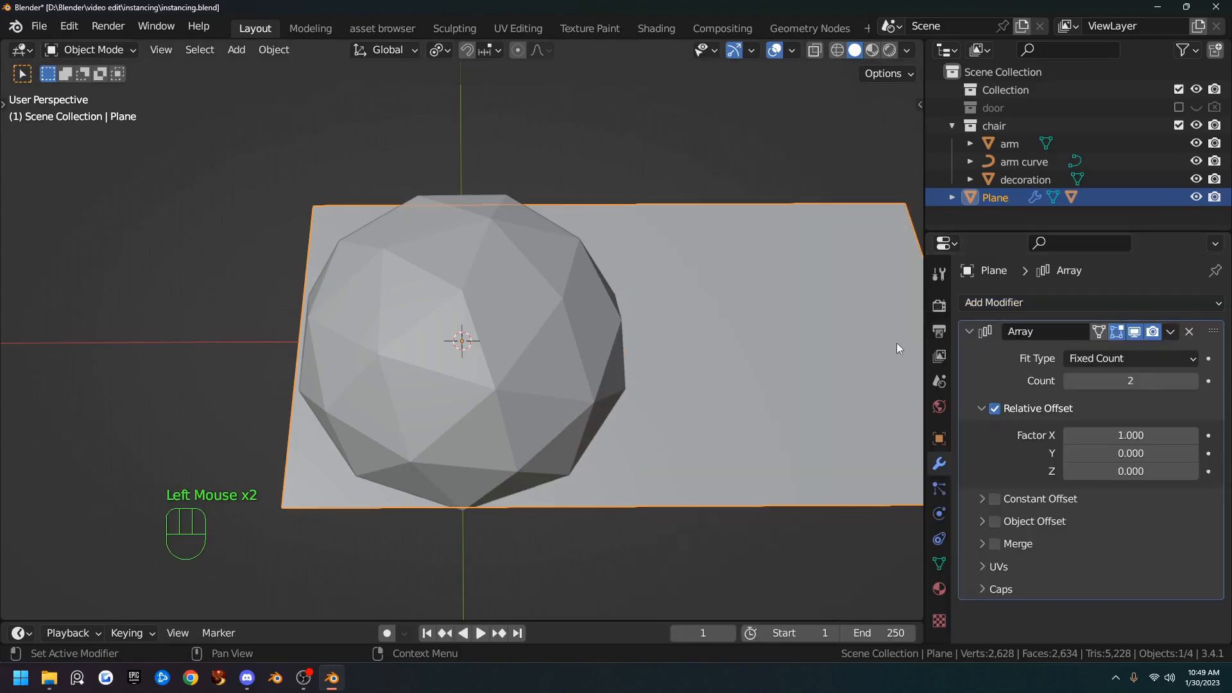
left_click(1057, 303)
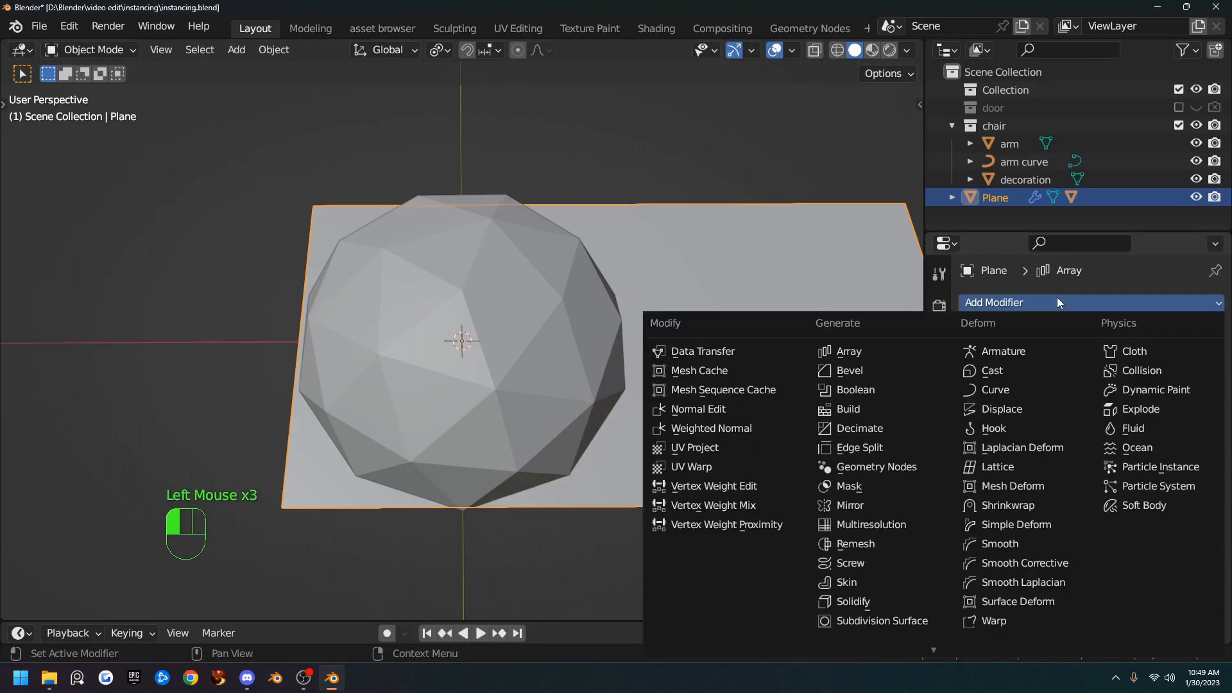
left_click(1010, 387)
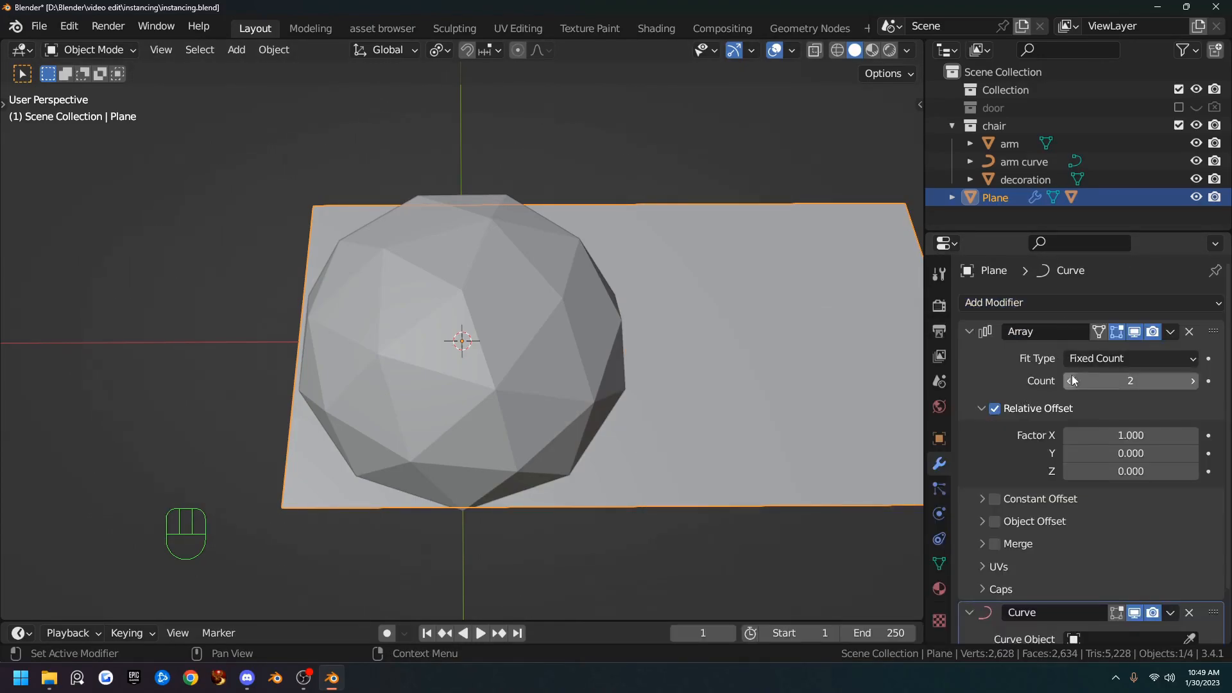
- Set the plane's Array fit type to Fit Curve and assign the arm curve as the Curve modifier's curve object
left_click(1146, 358)
left_click(1103, 417)
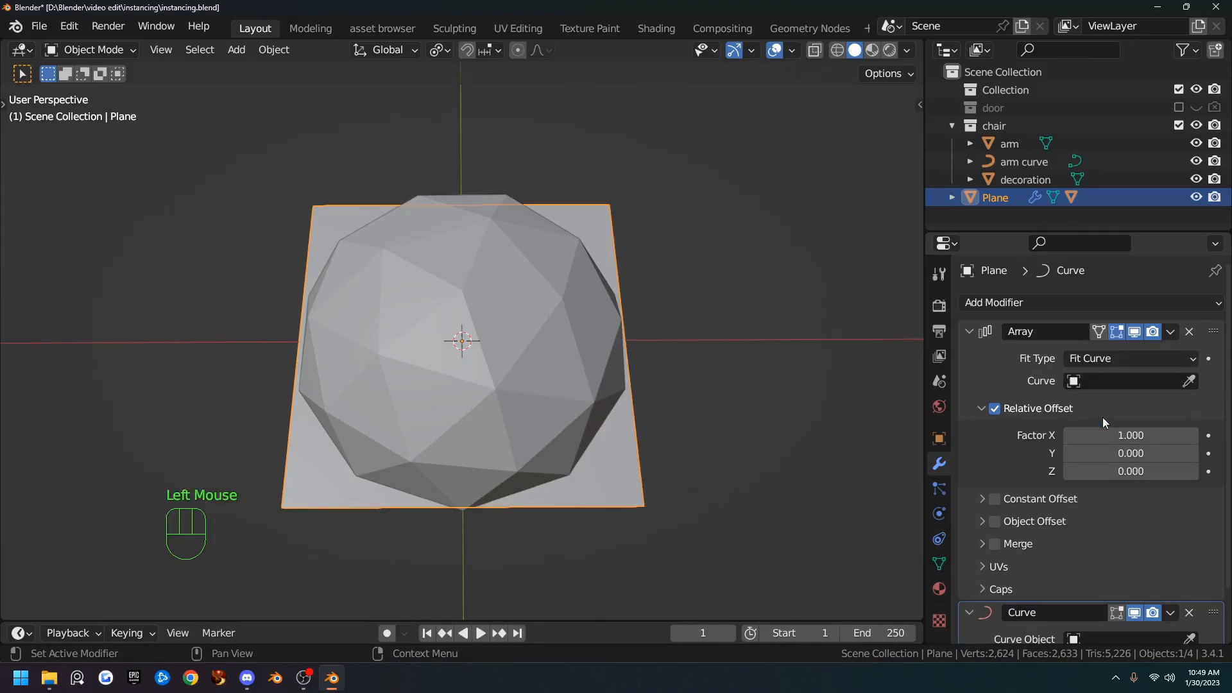
scroll(864, 479, "down", 6)
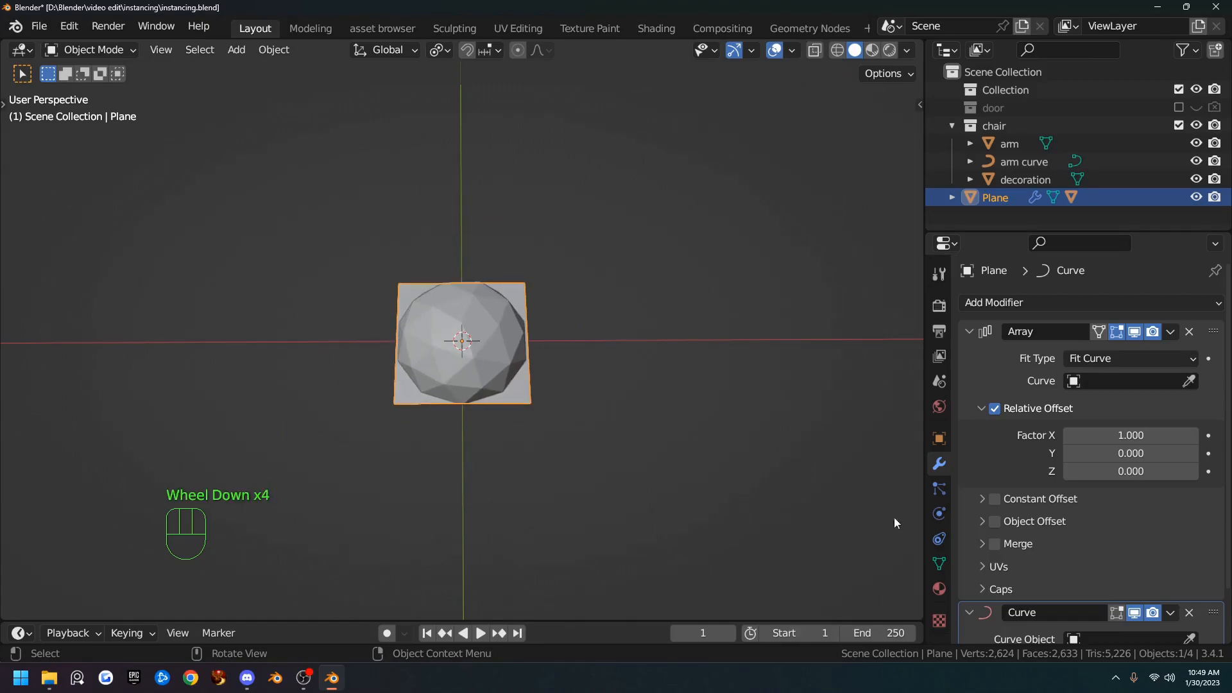
scroll(996, 555, "down", 2)
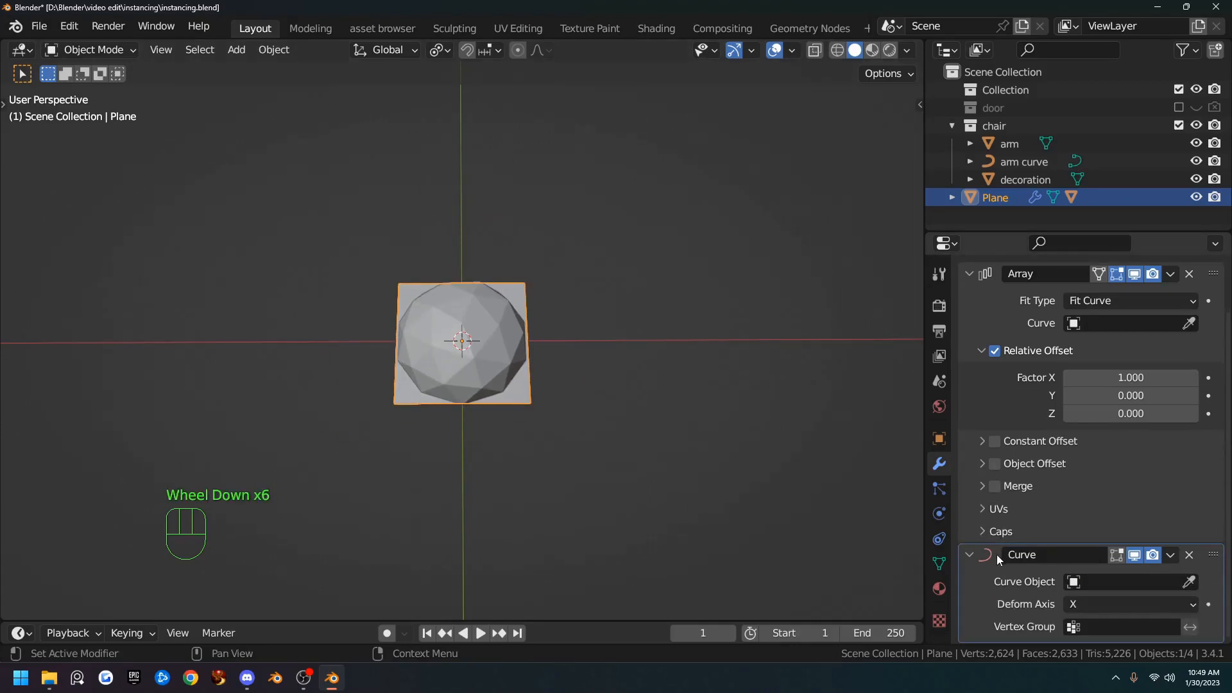
left_click(1076, 588)
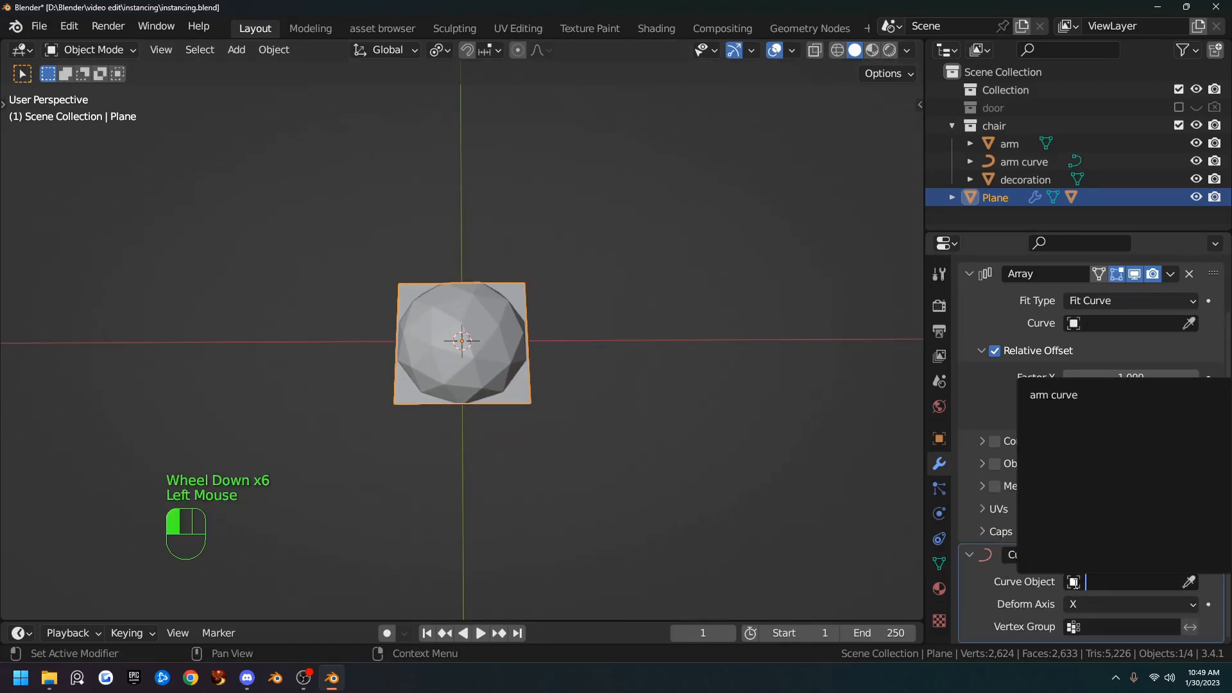
left_click(1082, 395)
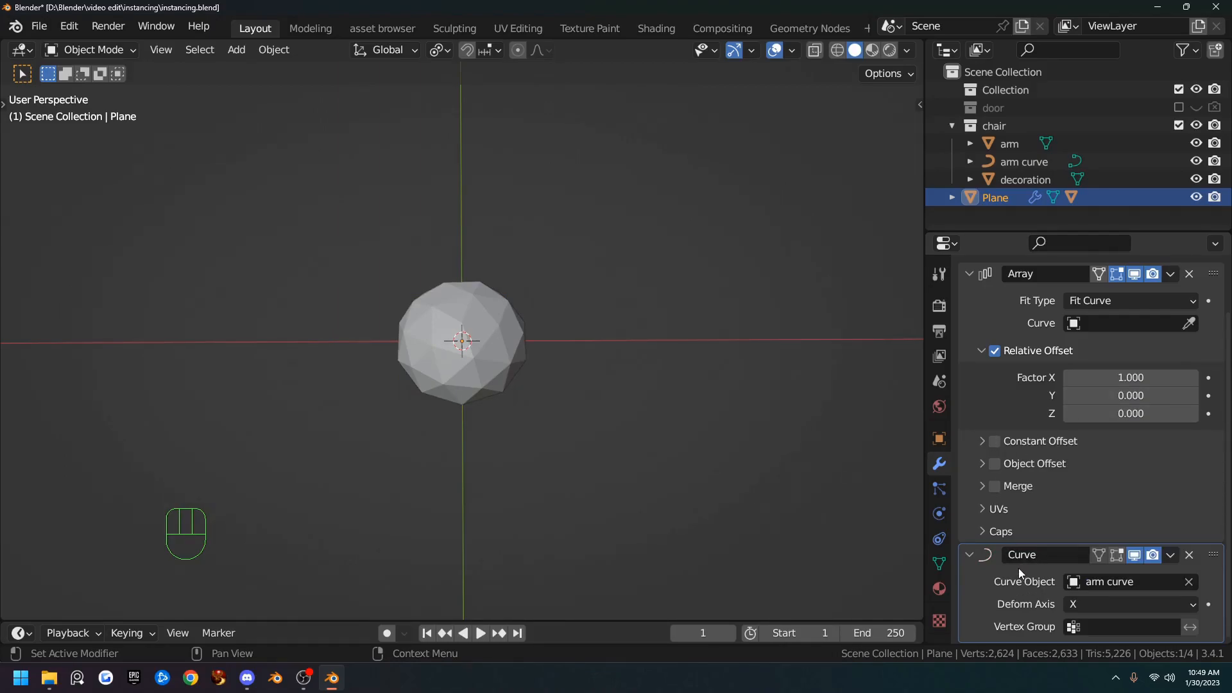
- Enable instancing on faces for the plane and frame it to check its position against the chair arm
left_click(940, 438)
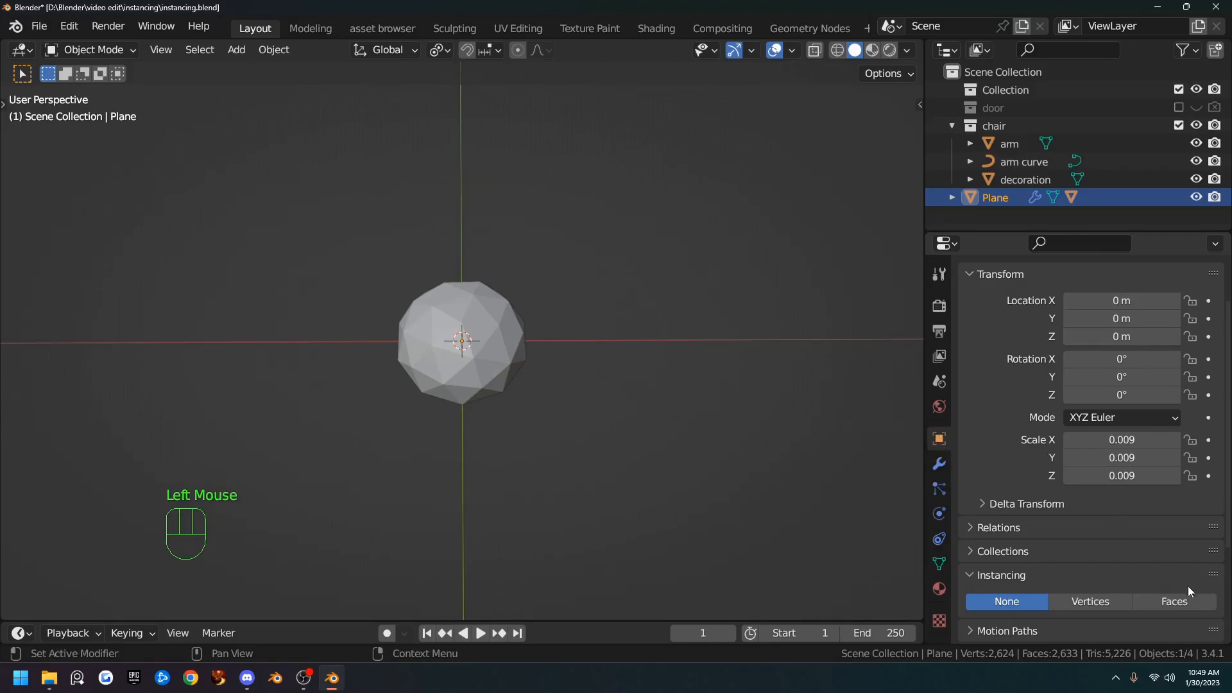
left_click(1182, 601)
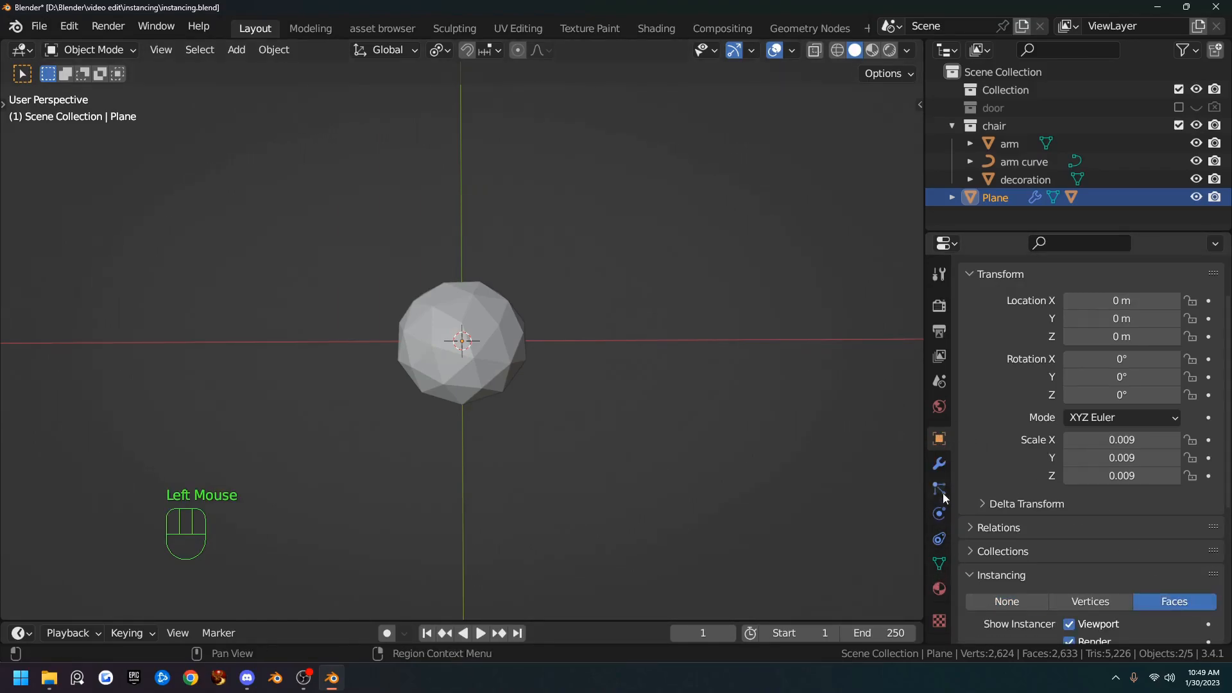
scroll(578, 367, "down", 1)
scroll(575, 365, "up", 1)
scroll(571, 363, "down", 3)
key("KP_Decimal")
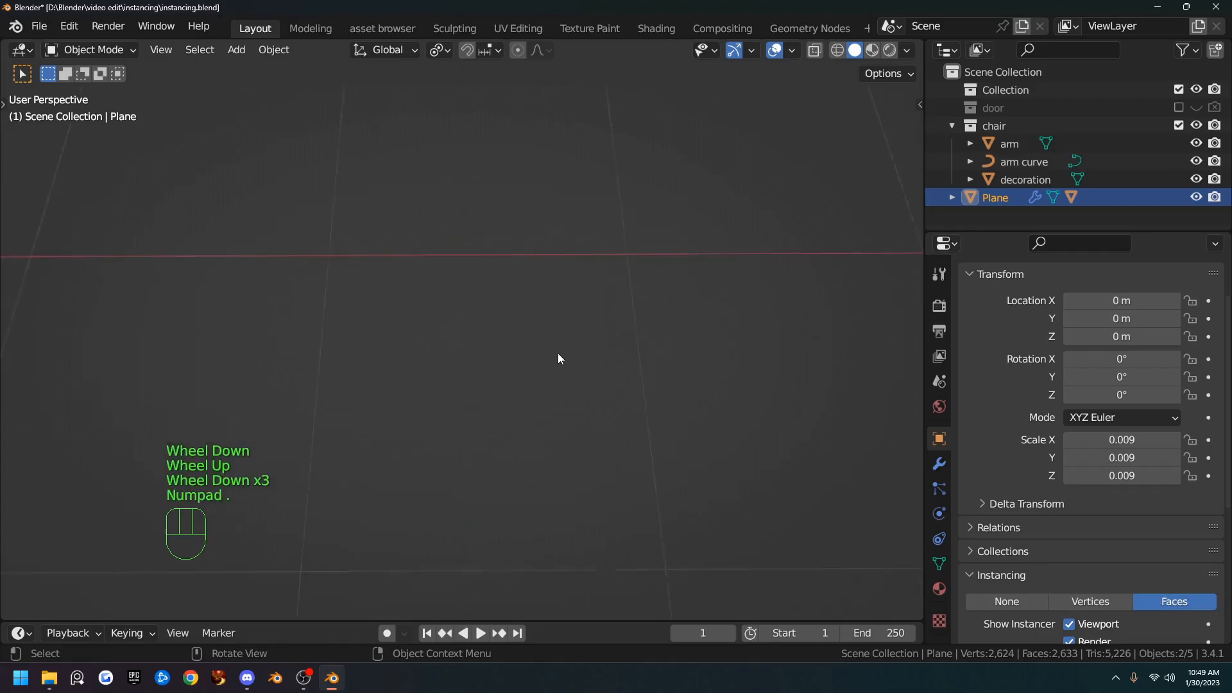
middle_click_drag(560, 356, 619, 244)
scroll(597, 286, "up", 2)
scroll(583, 314, "down", 2)
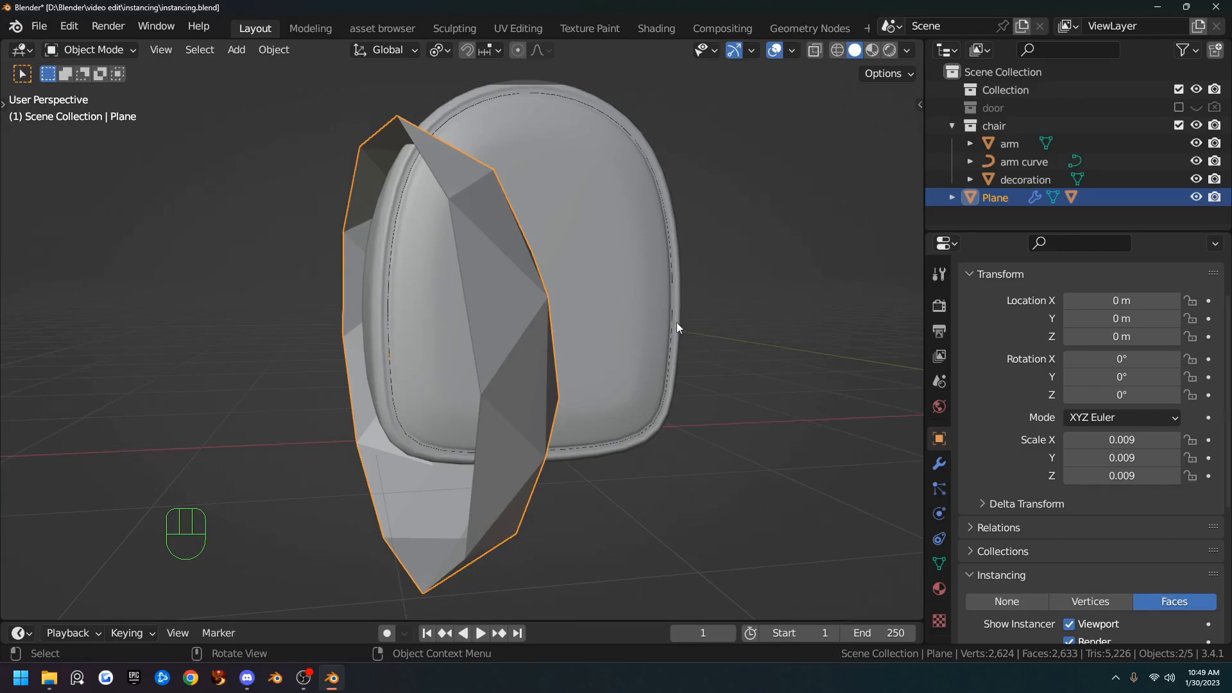
- Apply all transforms to the plane and inspect the instanced decoration up close in the arm's groove
key("q")
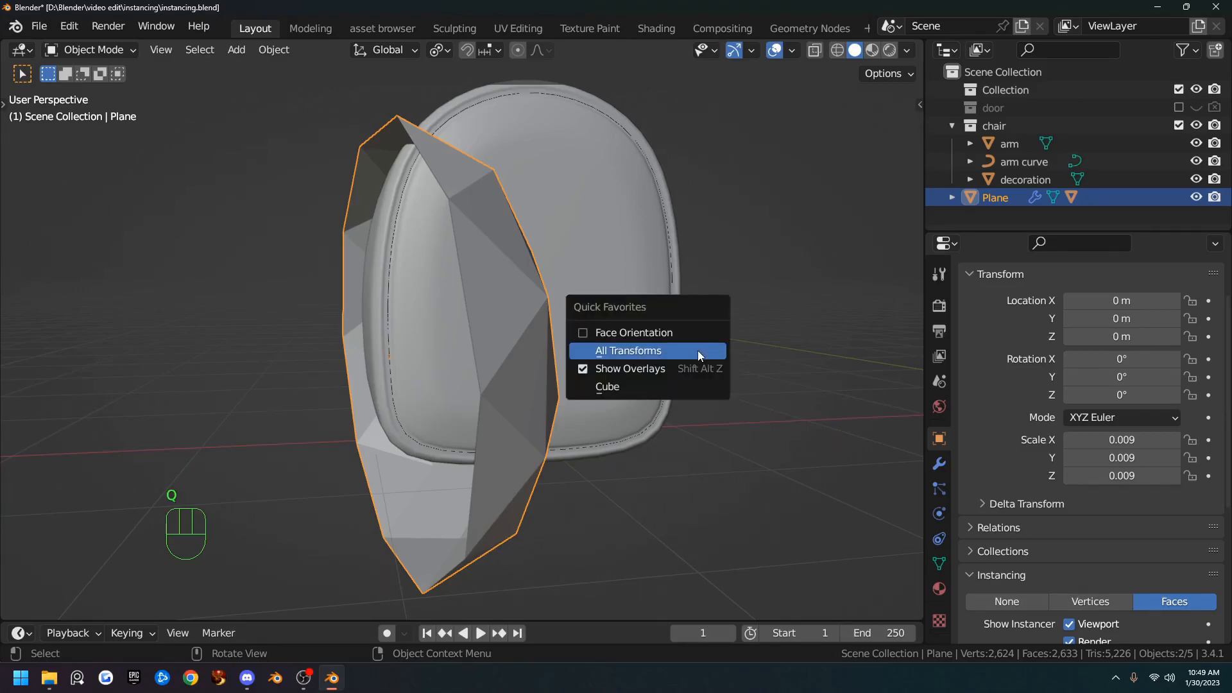
left_click(698, 350)
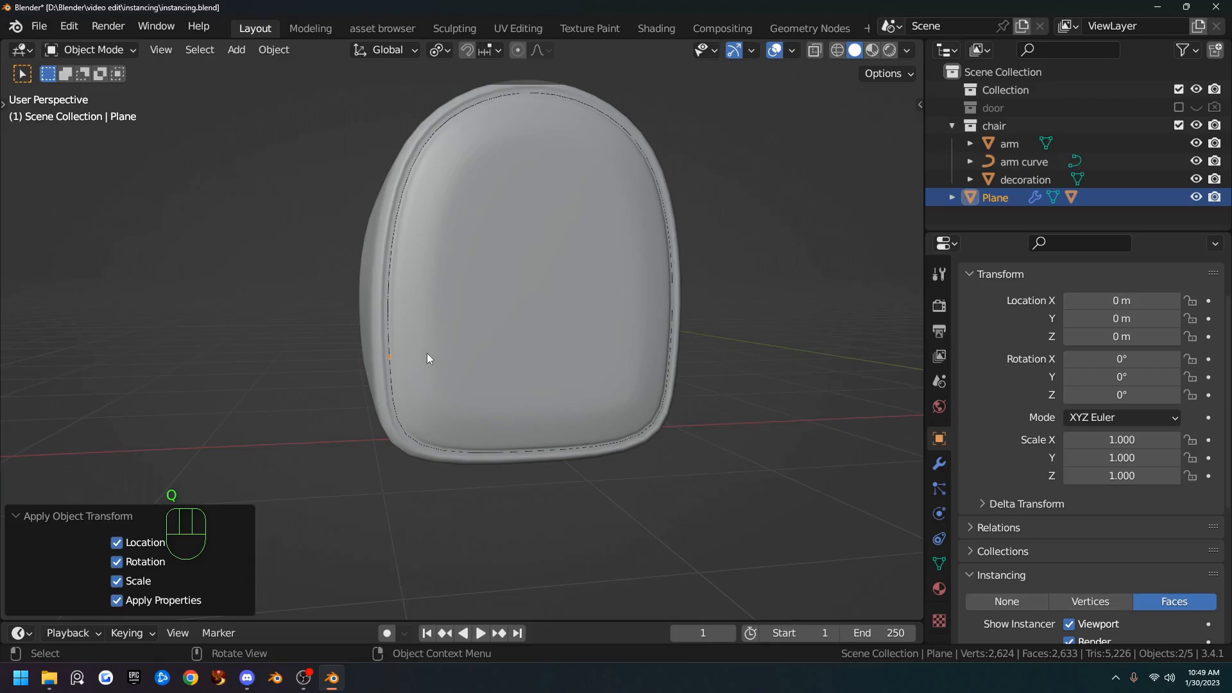
key("KP_Decimal")
key("KP_Enter")
scroll(436, 350, "down", 1)
scroll(445, 348, "up", 1)
scroll(449, 351, "down", 2)
scroll(449, 350, "down", 2)
middle_click_drag(448, 350, 465, 306)
scroll(436, 360, "down", 1)
scroll(436, 360, "down", 1)
middle_click_drag(436, 360, 483, 347)
- Select all control points of the arm curve in Edit Mode and make a first tilt adjustment
left_click(452, 279)
left_click(452, 284)
left_click(1014, 161)
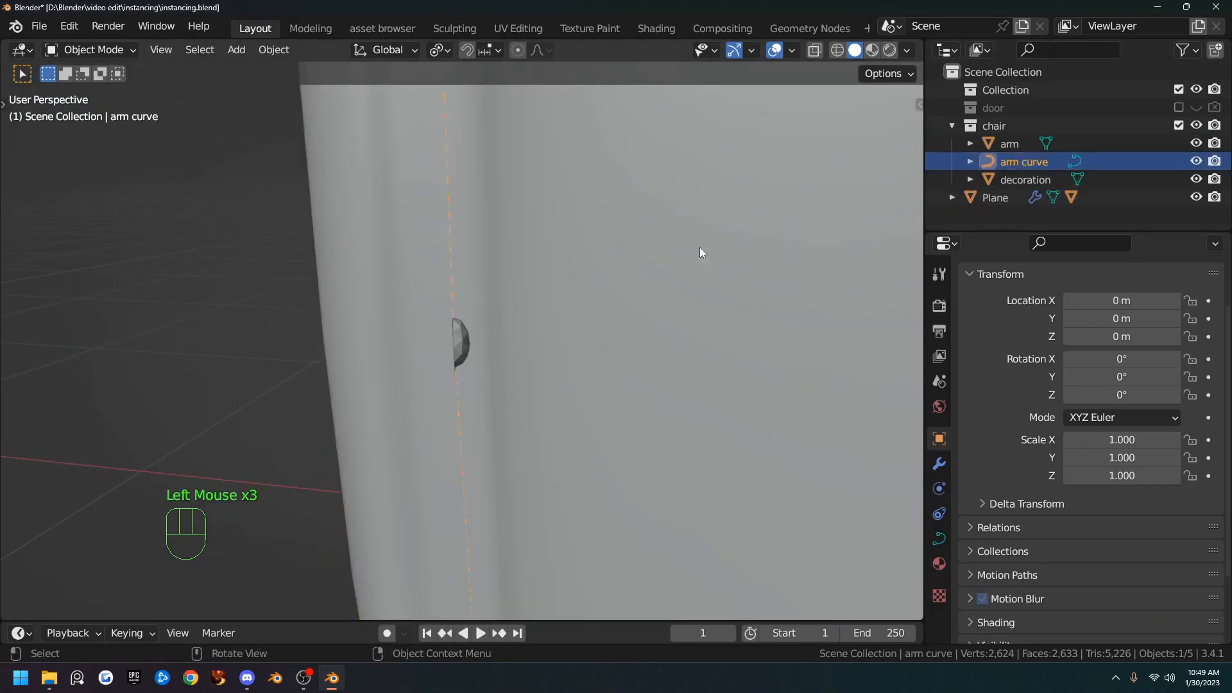
key("Tab")
key("a")
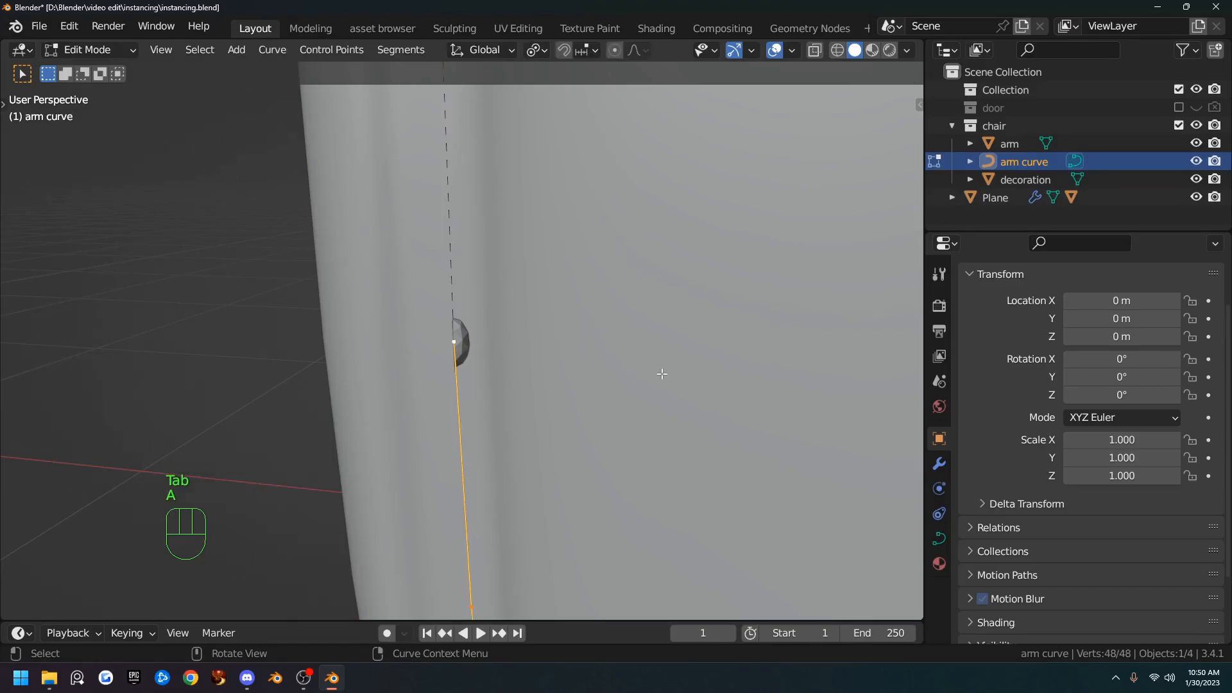
key("ctrl")
key("ctrl+t")
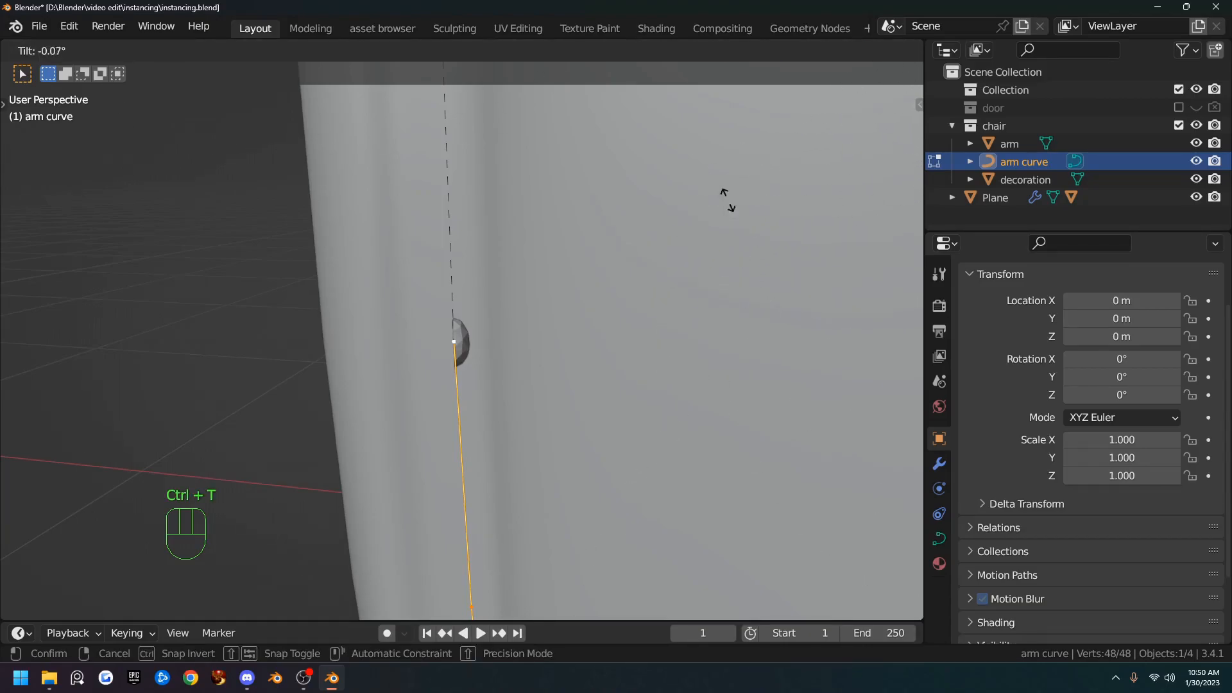
left_click(480, 236)
- Tilt all of the arm curve's points by 98.4° and a further 11.6° so the decoration faces out of the groove
scroll(564, 328, "down", 6)
middle_click_drag(649, 335, 579, 353, "shift")
scroll(440, 337, "down", 2)
scroll(440, 337, "up", 4)
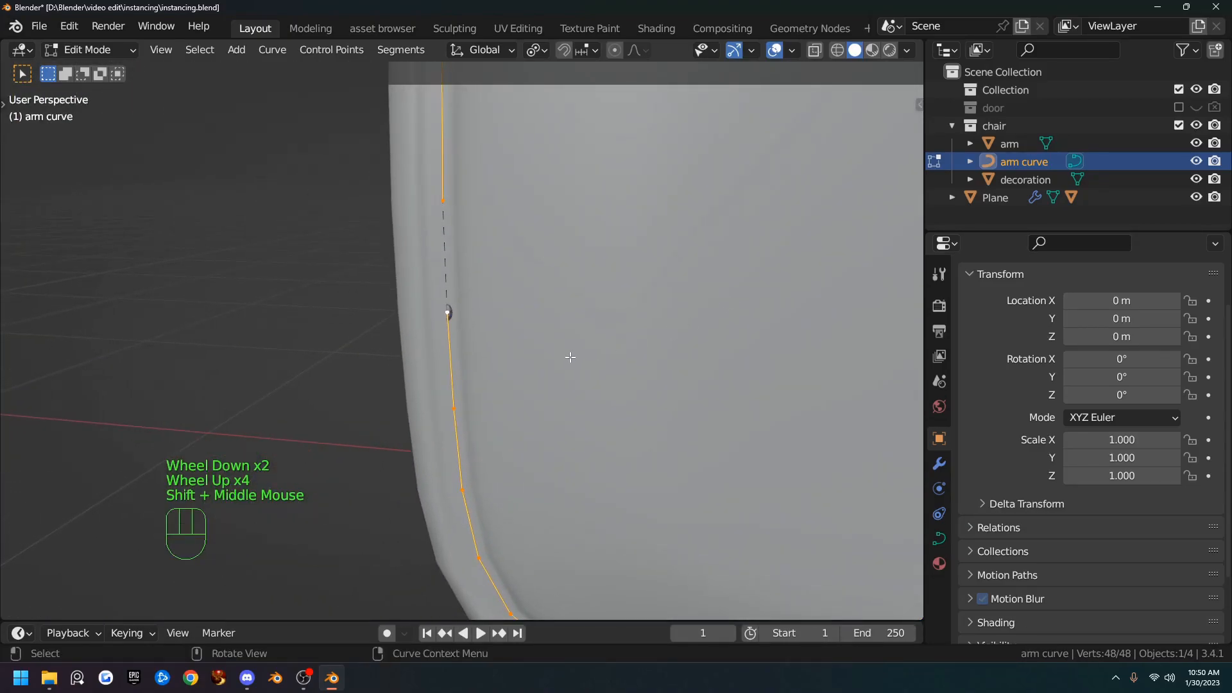
key("ctrl+t")
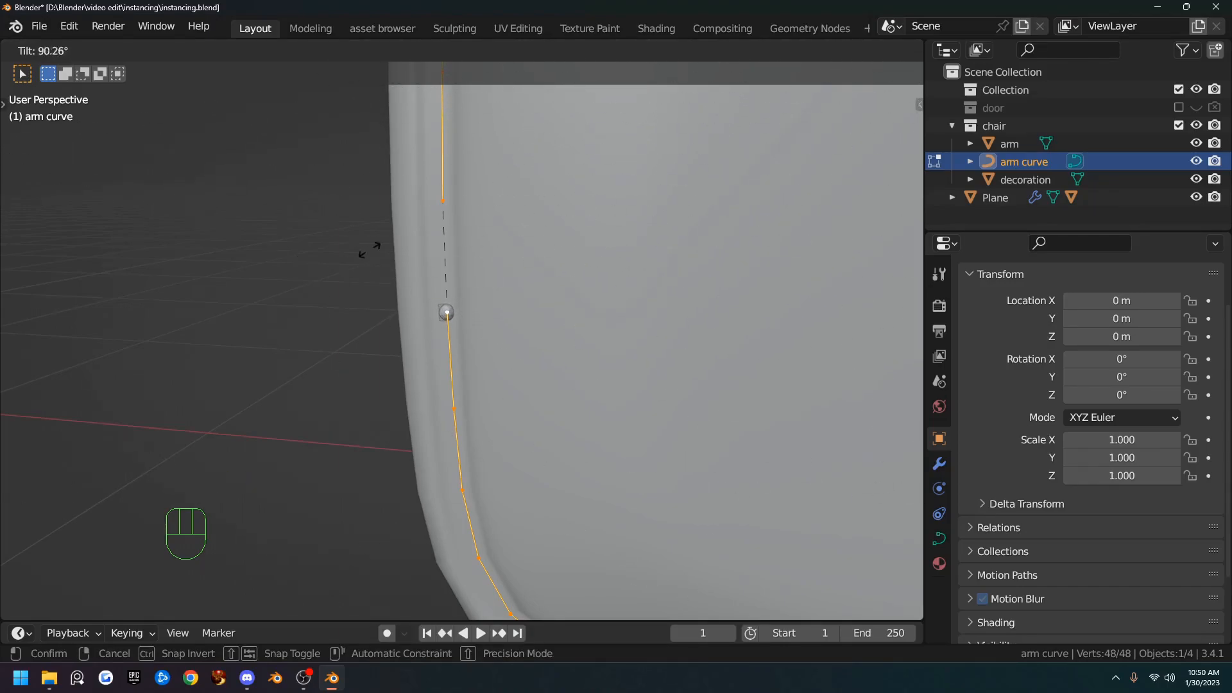
left_click(341, 126)
scroll(377, 262, "up", 5)
middle_click_drag(354, 227, 524, 290, "shift")
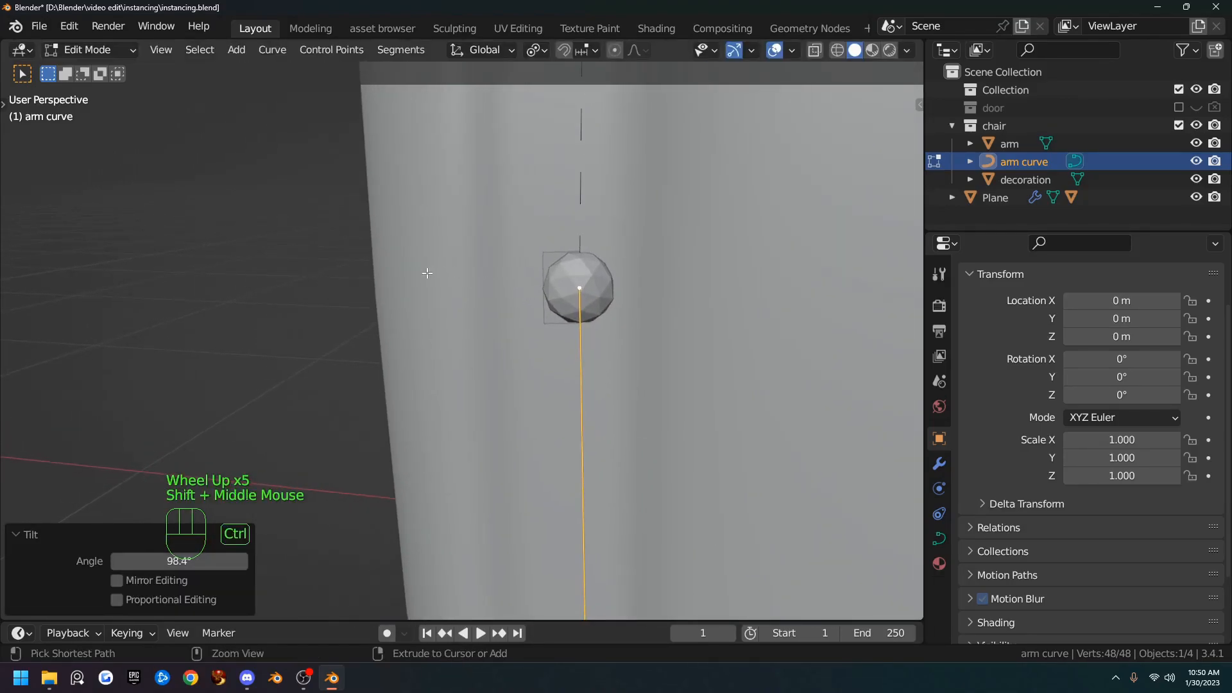
key("ctrl+t")
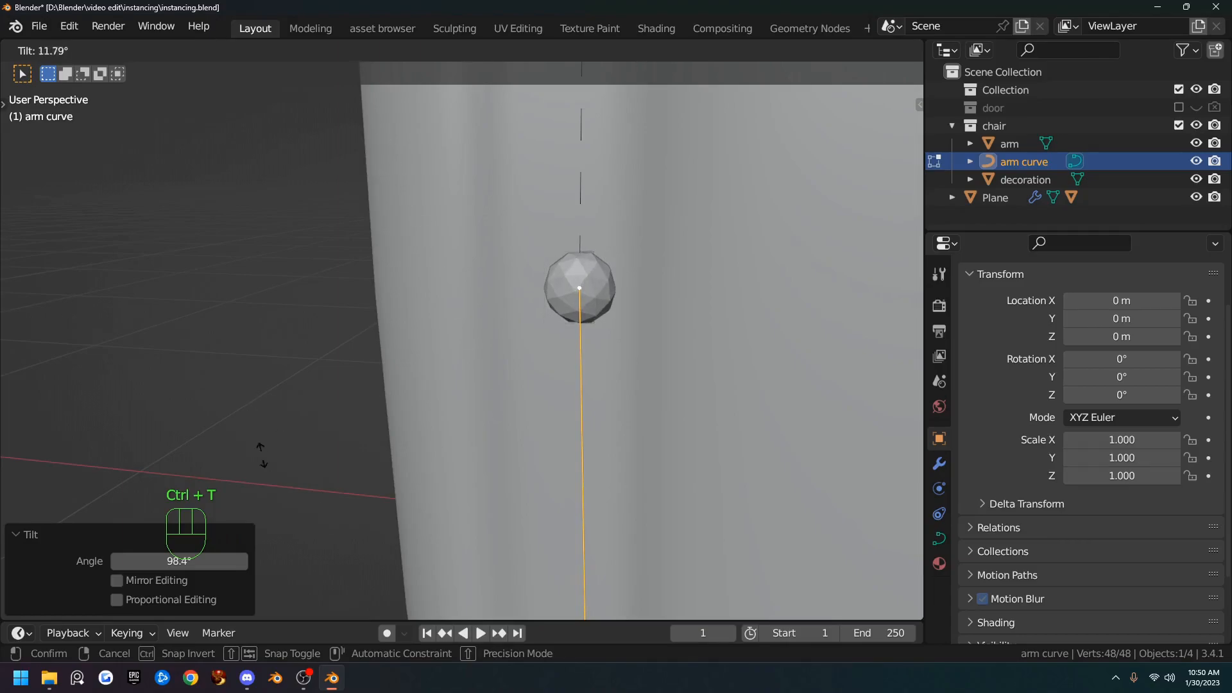
left_click(191, 481)
scroll(654, 426, "down", 2)
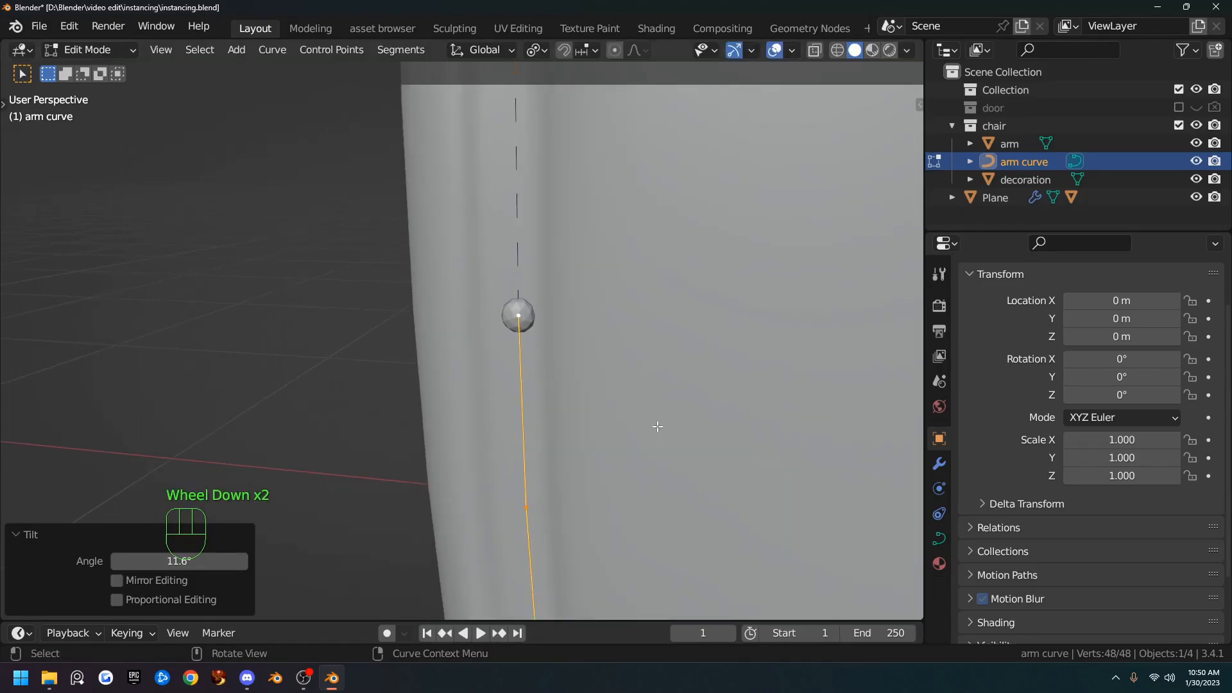
- Select the plane and assign the arm curve as the fit curve of its Array modifier
scroll(640, 423, "up", 1)
scroll(641, 424, "down", 6)
scroll(802, 443, "up", 3)
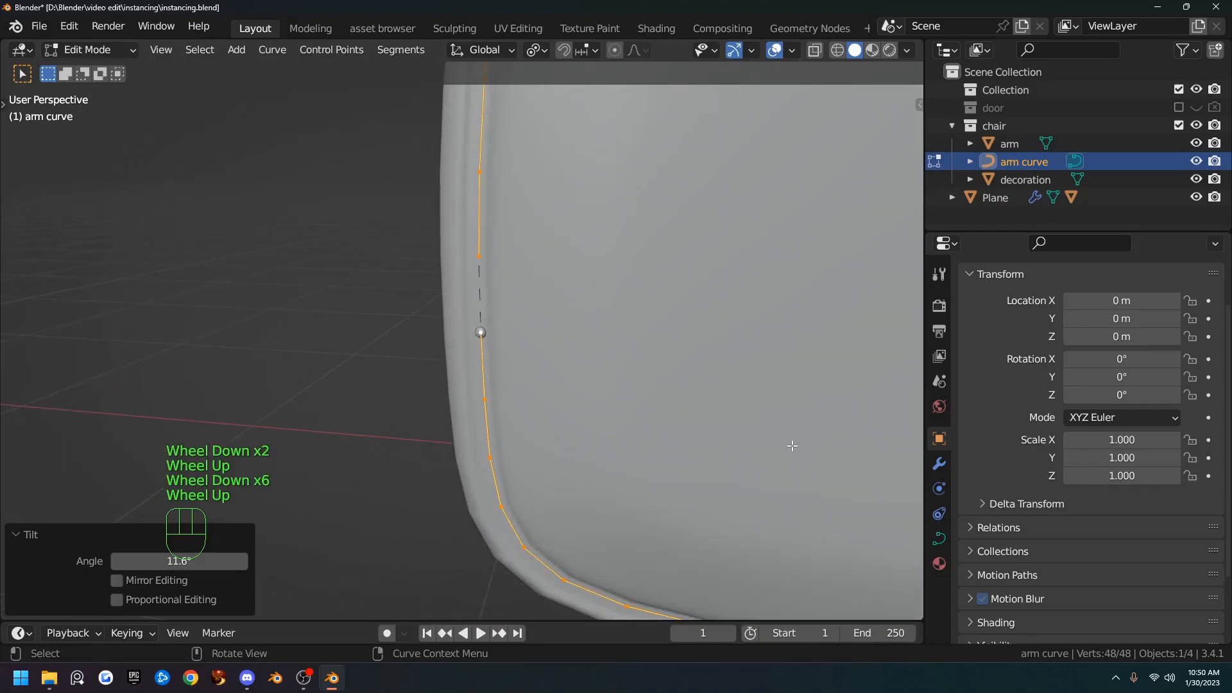
left_click(939, 463)
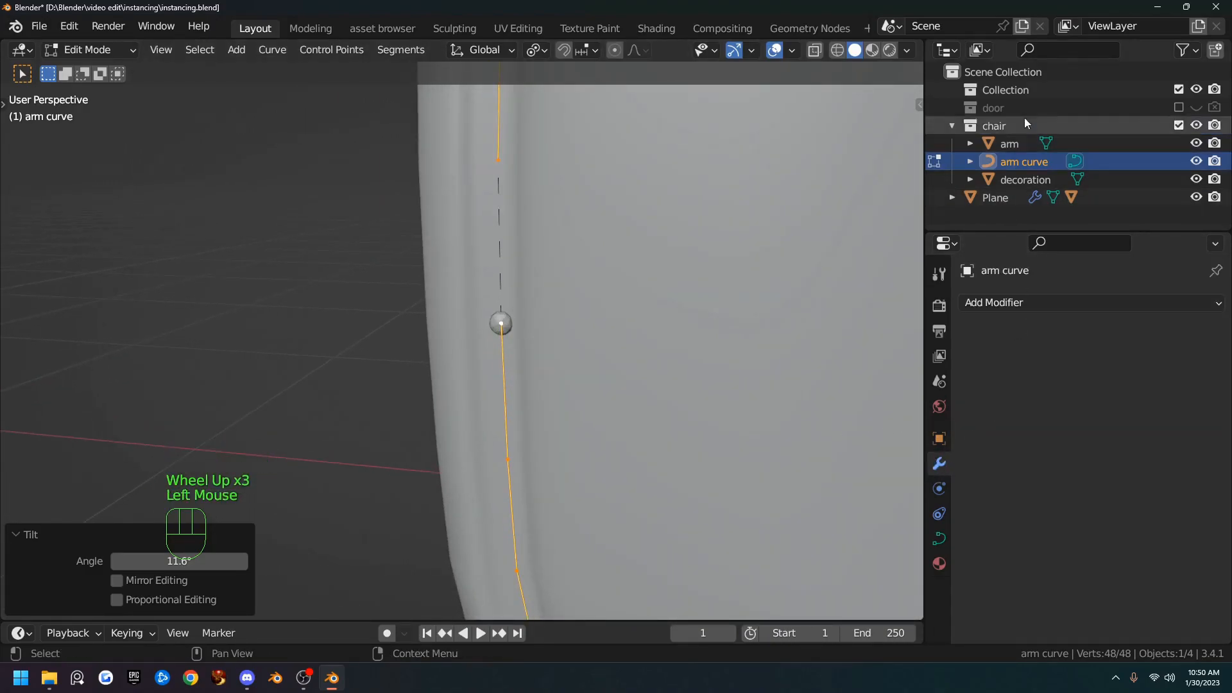
left_click(970, 144)
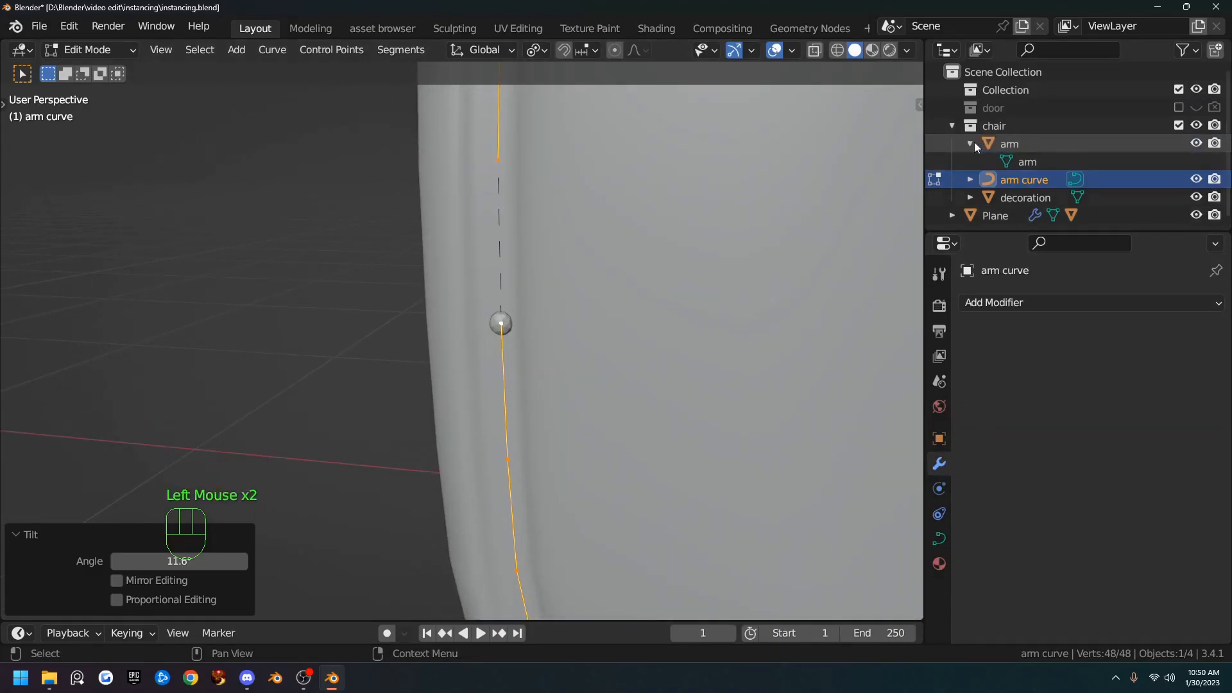
left_click(1010, 144)
left_click(970, 198)
left_click(992, 213)
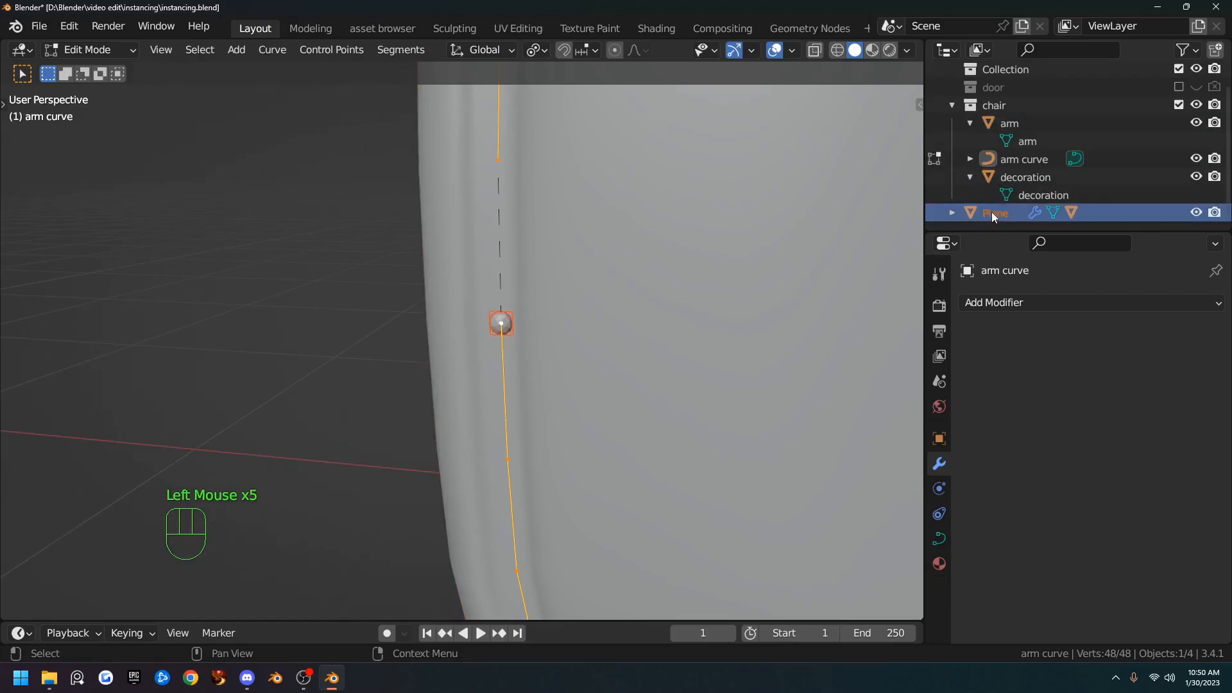
left_click(953, 213)
scroll(1001, 195, "down", 3)
scroll(1002, 194, "up", 1)
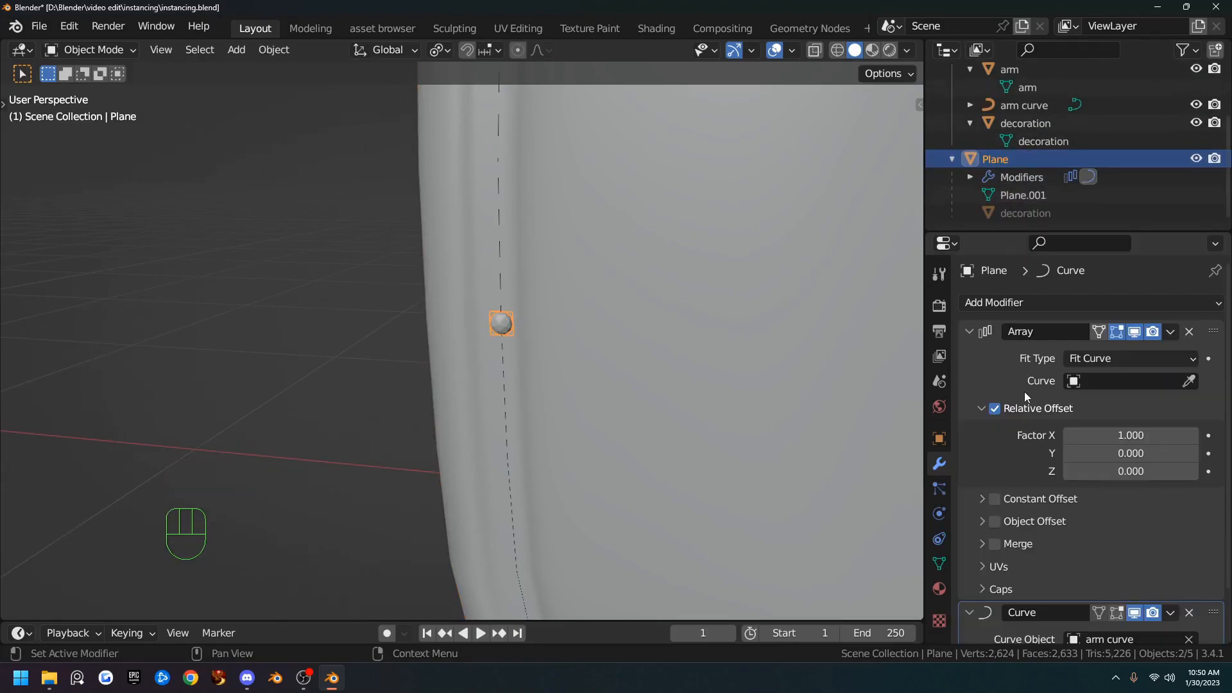
left_click(1189, 381)
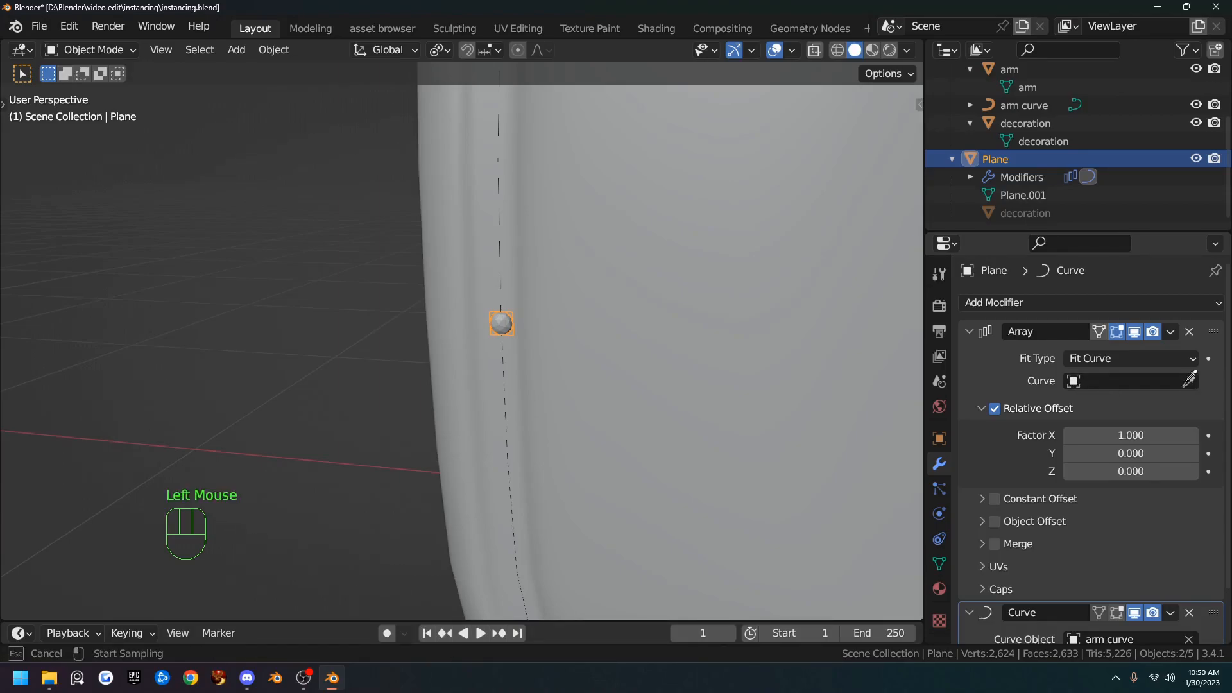
left_click(1030, 107)
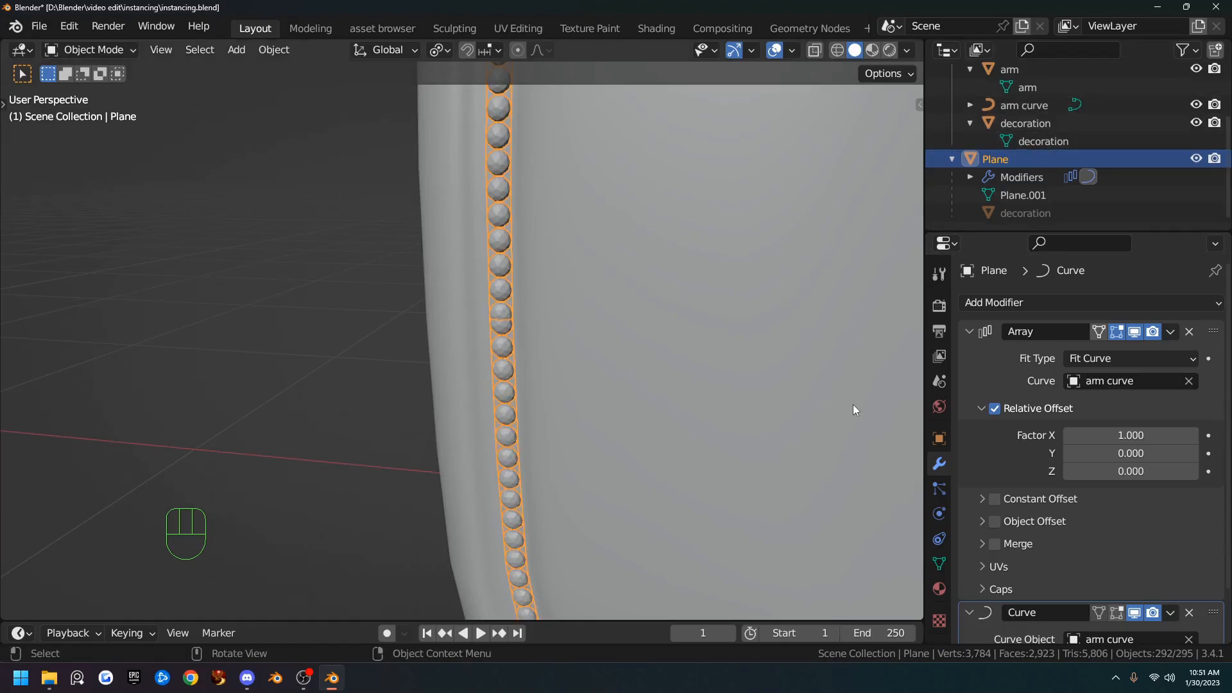
- Space out the decorations by setting the Array modifier's relative offset Factor X to 1.570
left_click_drag(1130, 436, 1207, 435, "shift")
scroll(780, 369, "down", 5)
middle_click_drag(772, 366, 767, 249)
middle_click_drag(766, 249, 770, 273, "shift")
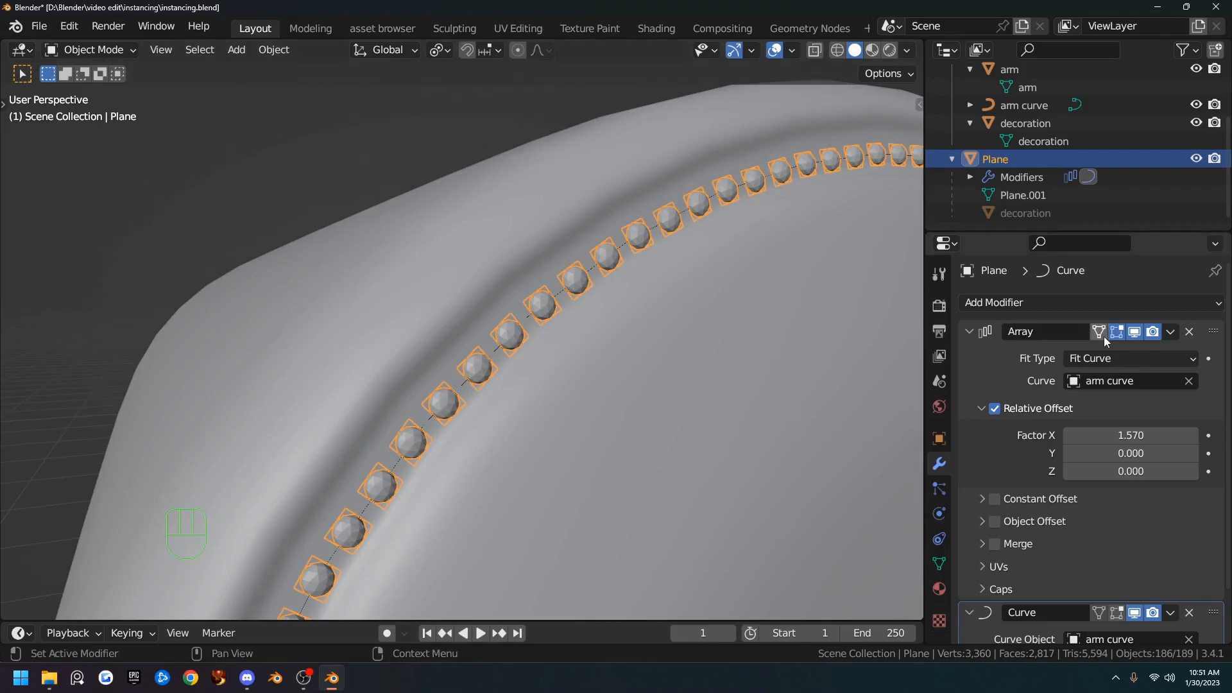
- Apply the plane's Array modifier and its Curve modifier
left_click(1146, 306)
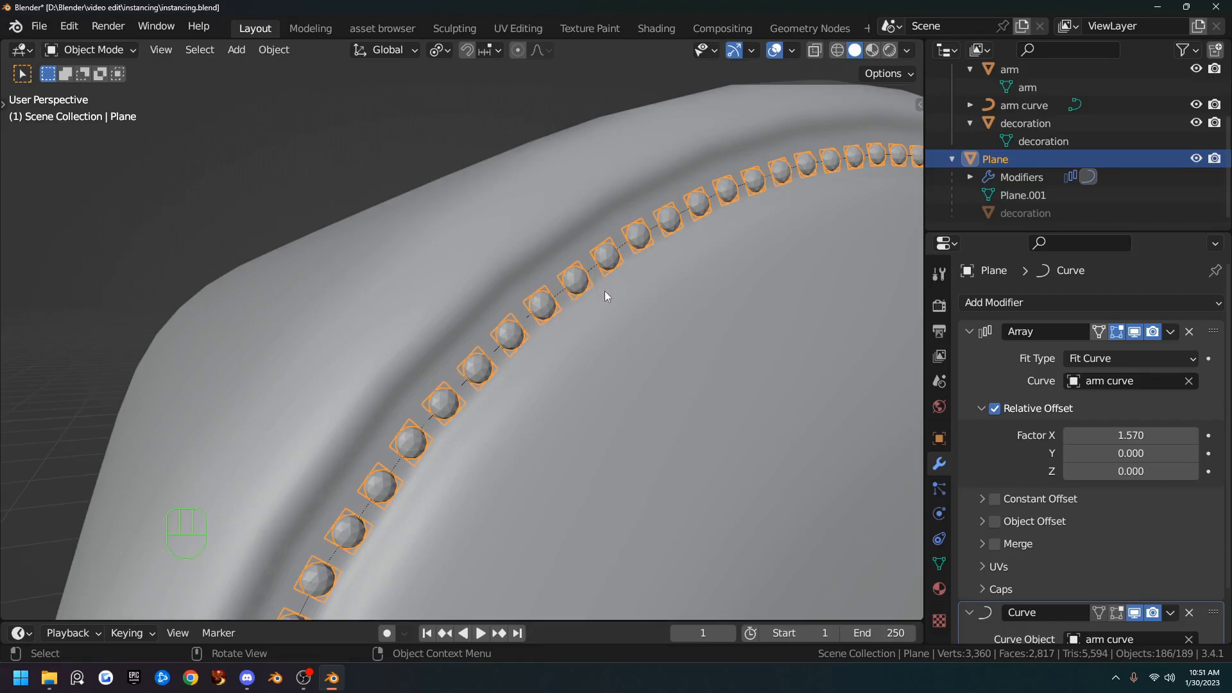
left_click(1171, 332)
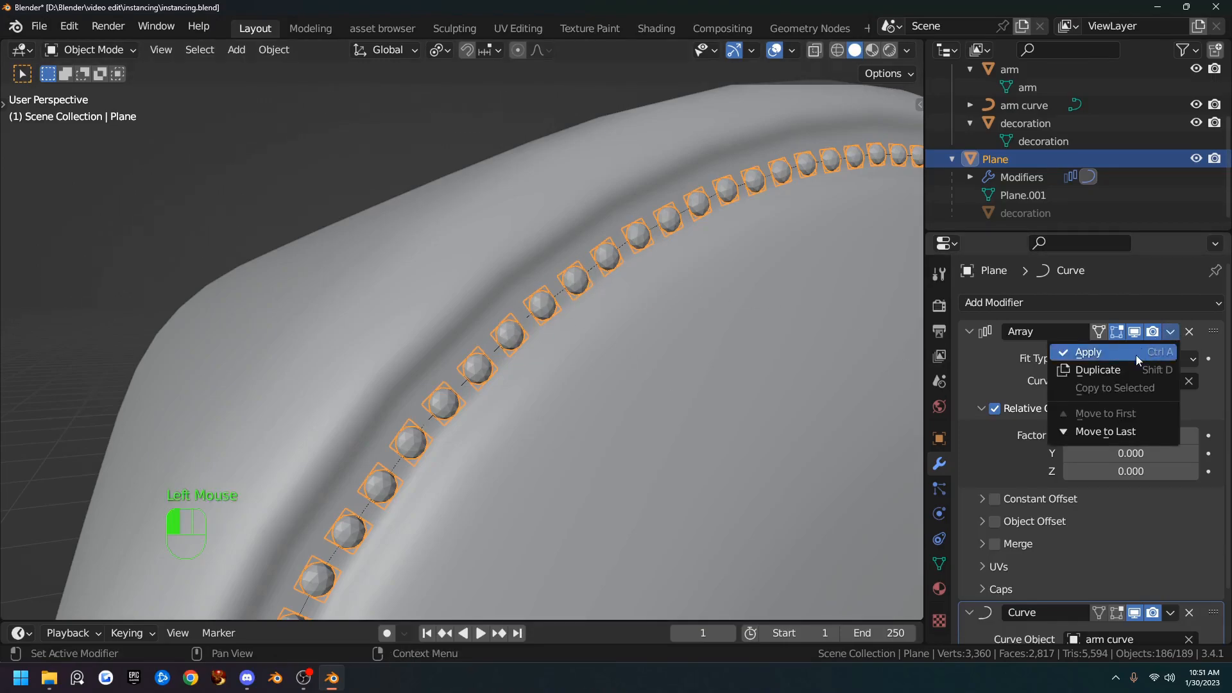
left_click(1134, 353)
left_click(1171, 331)
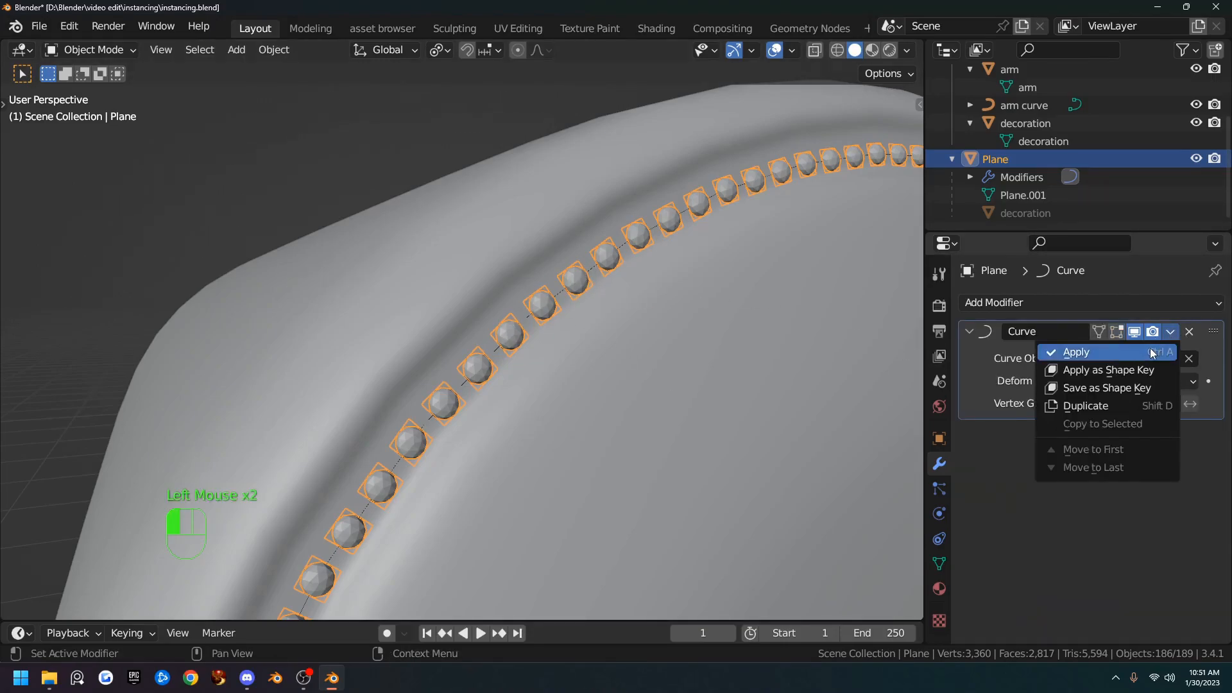
left_click(1150, 351)
- Make the plane's instances real and join all the resulting decorations into a single object
left_click(248, 52)
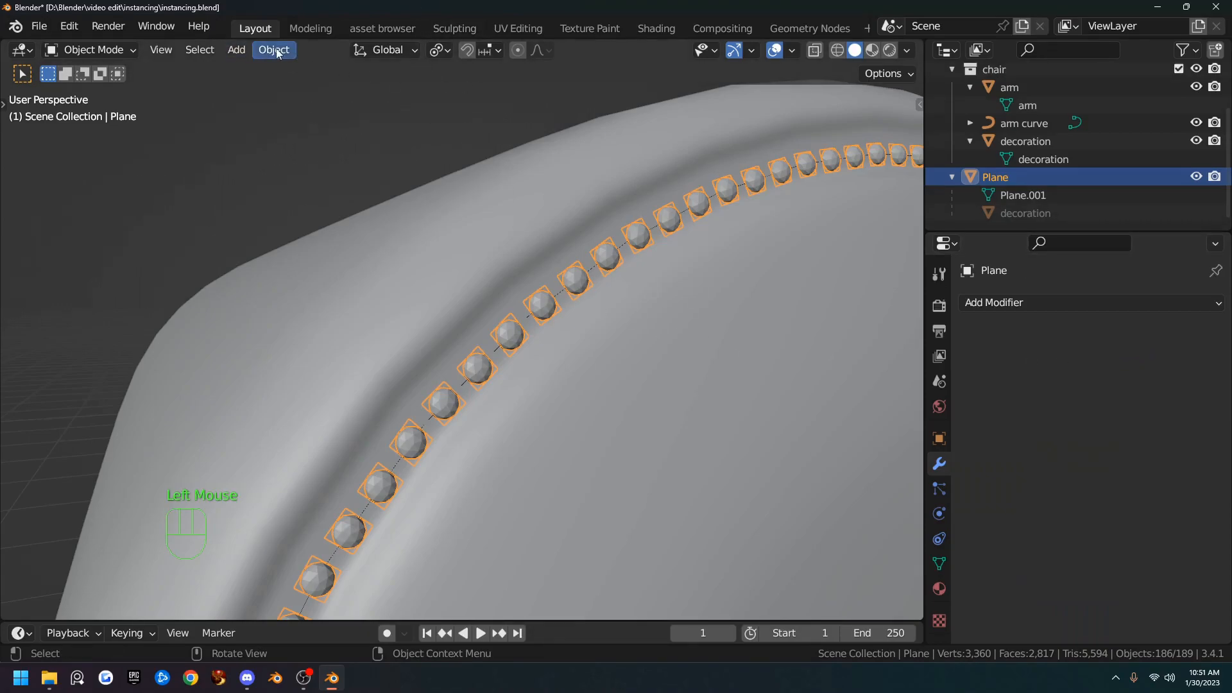
left_click(276, 53)
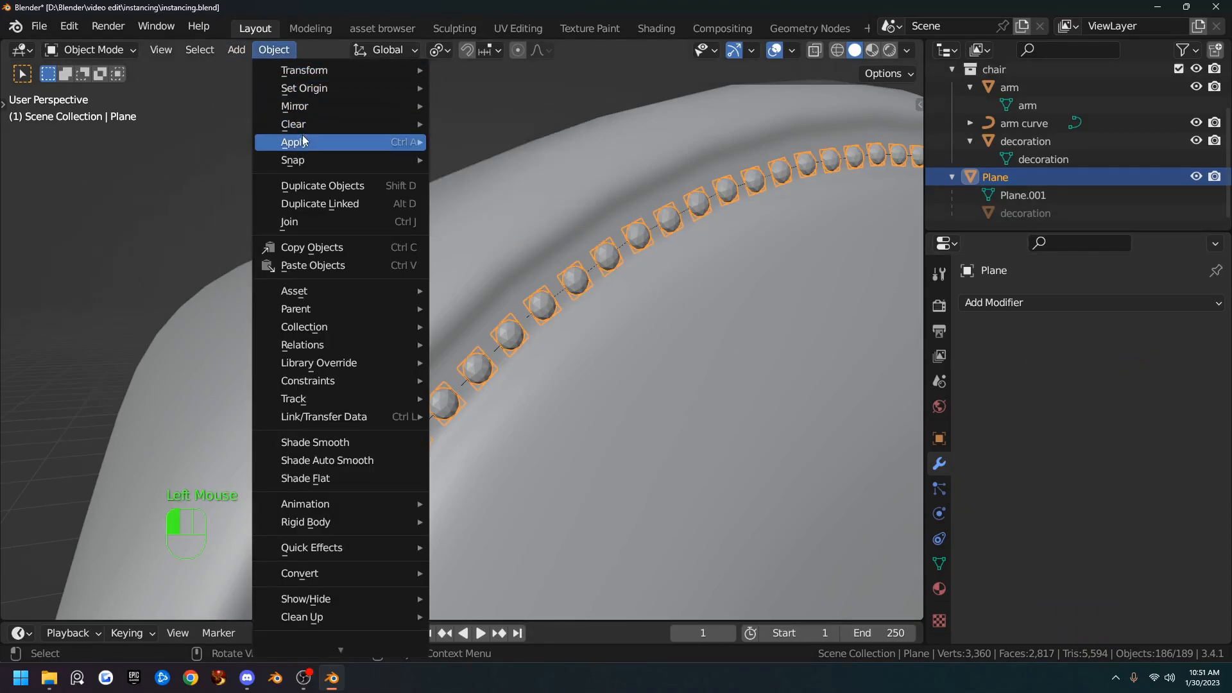
mouse_move(304, 142)
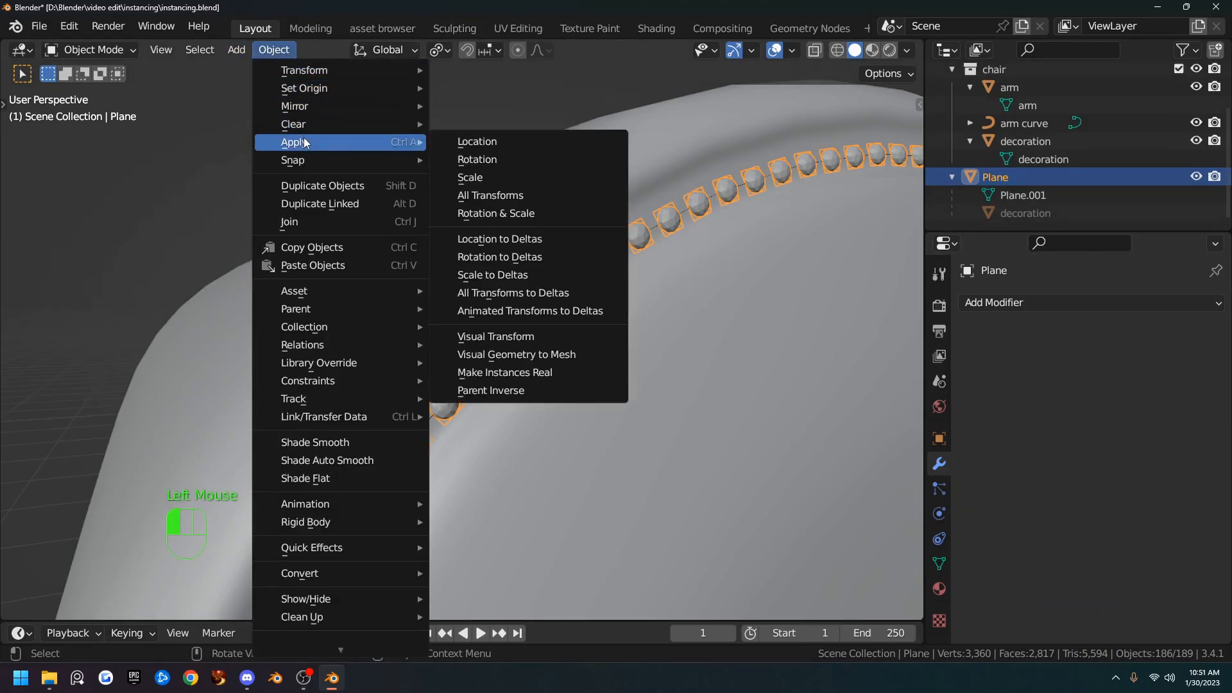
left_click(550, 373)
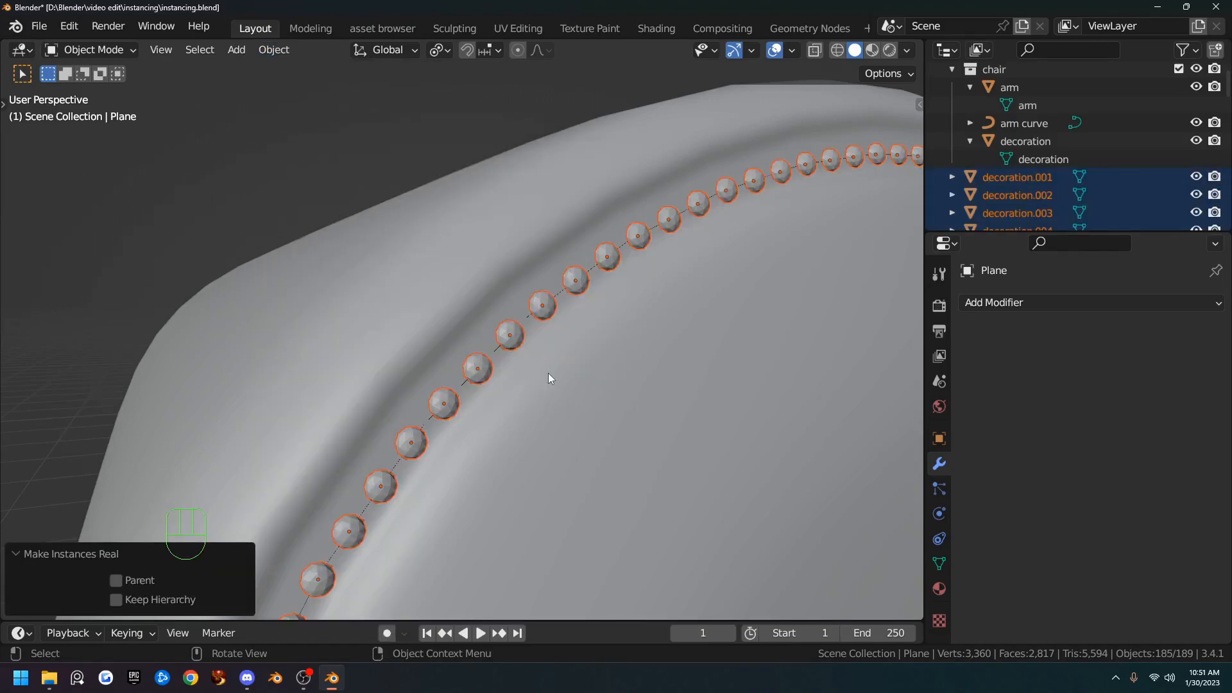
left_click(486, 380, "shift")
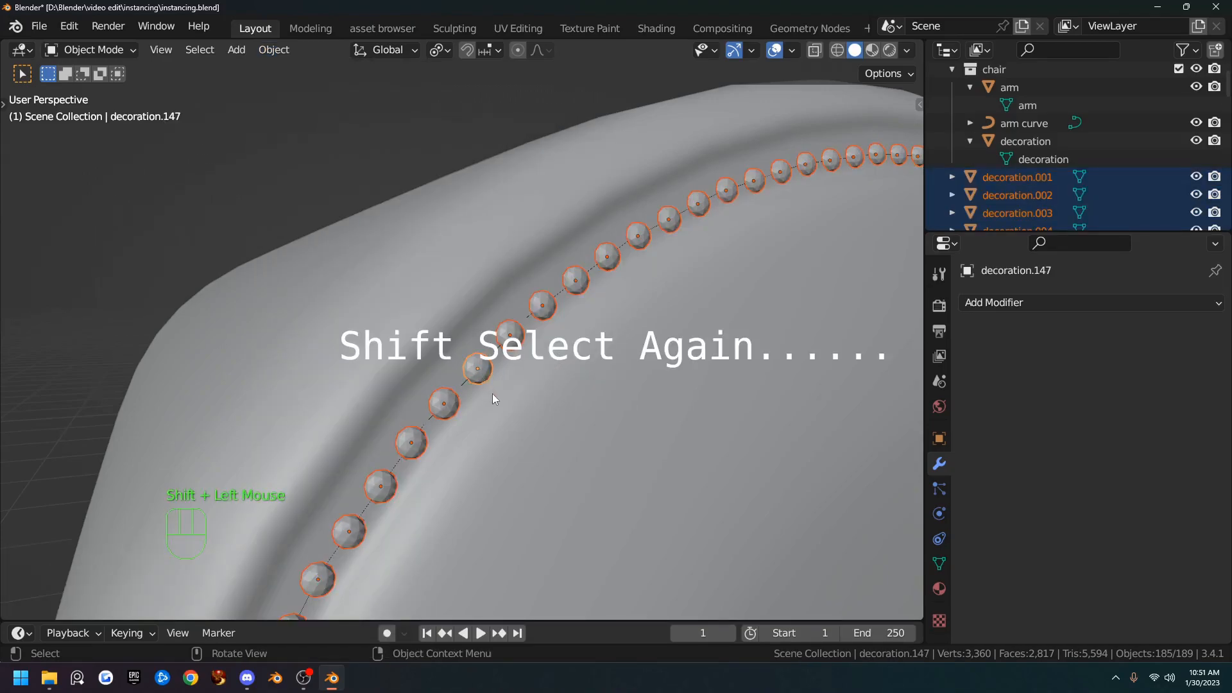
key("ctrl+j")
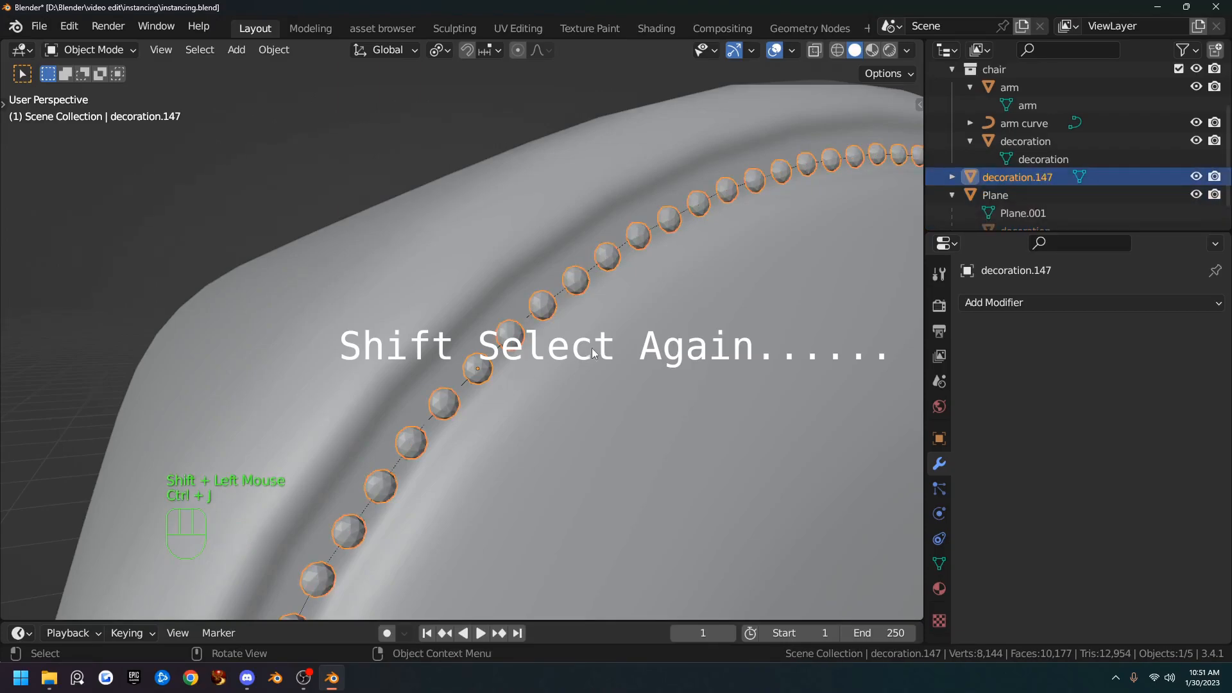
- Delete the instancing plane and the arm curve from the scene
left_click(1011, 197)
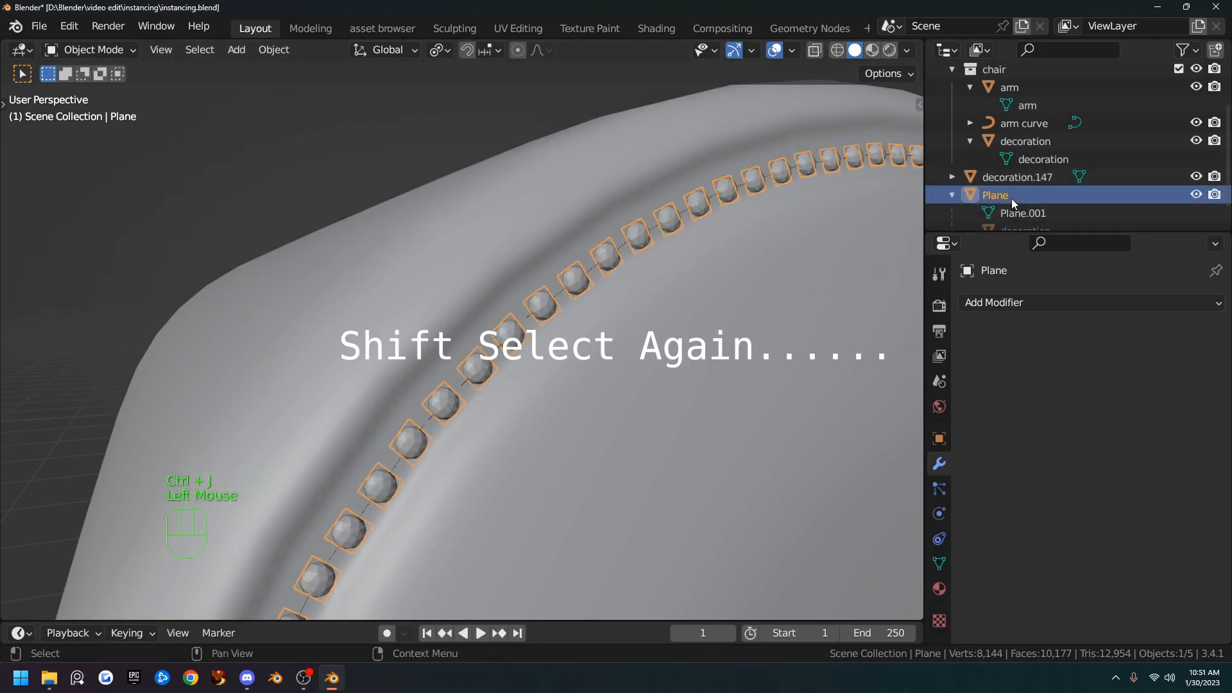
key("x")
left_click(698, 302)
scroll(1049, 125, "up", 2)
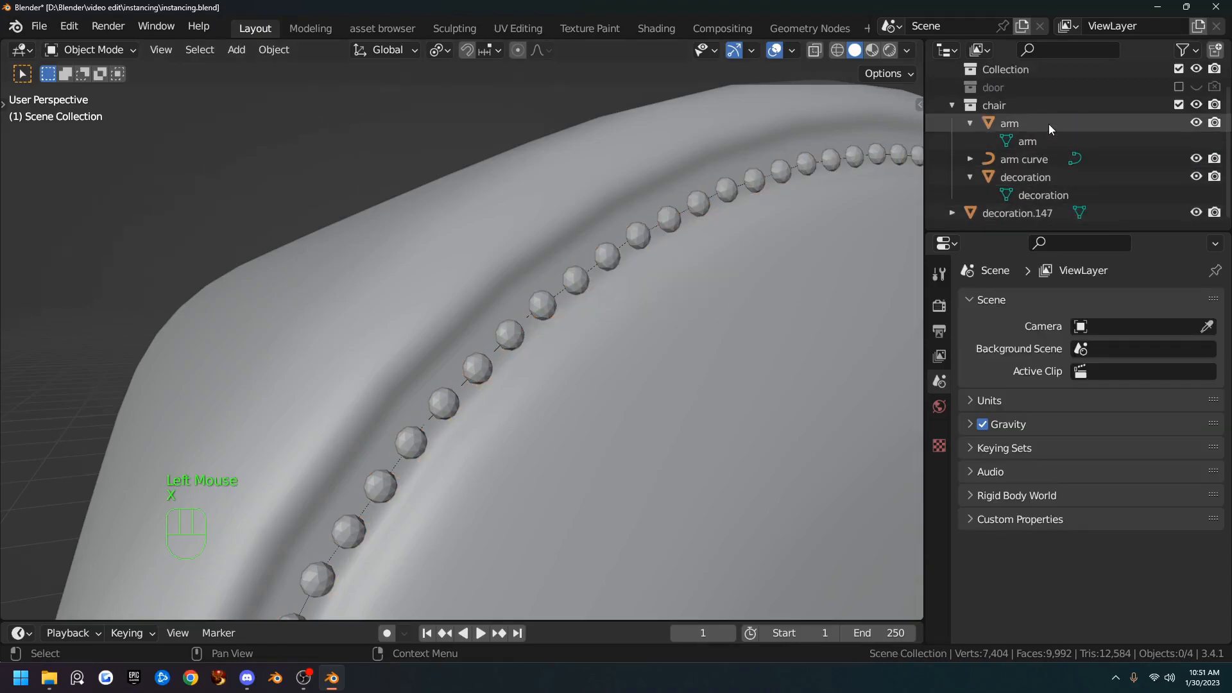
left_click(1026, 161)
key("x")
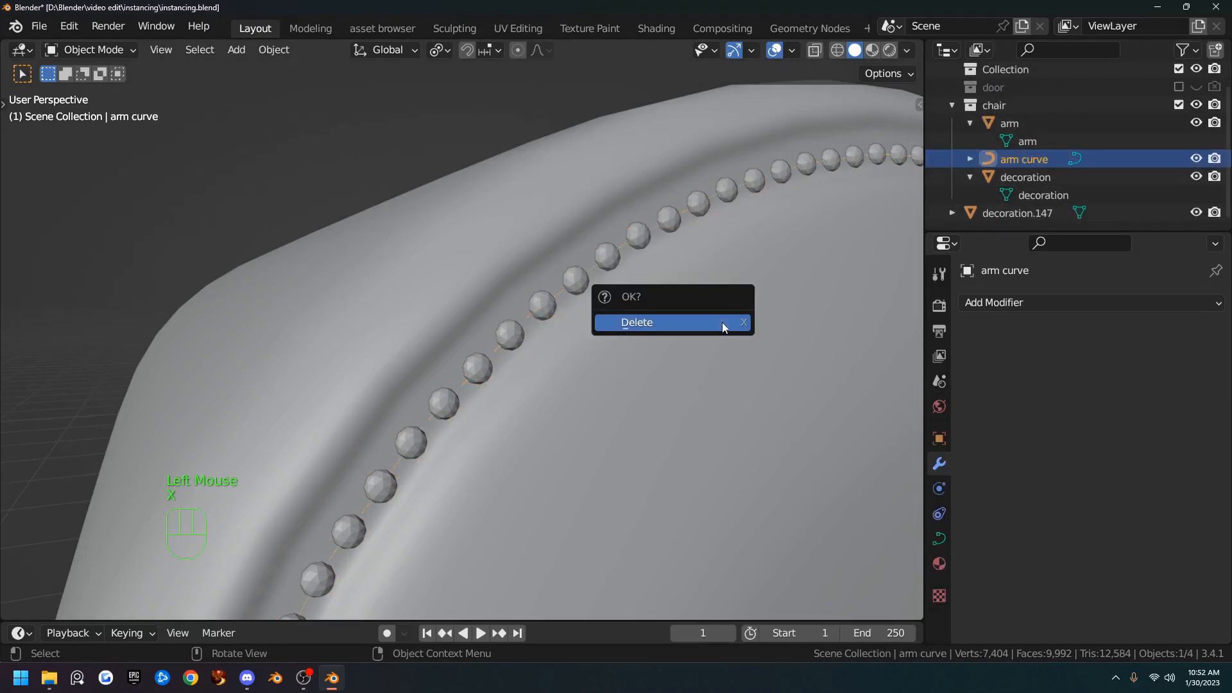
left_click(722, 322)
- Examine the joined row of decorations along the chair arm's groove, both selected and deselected
left_click(547, 307)
scroll(606, 321, "down", 5)
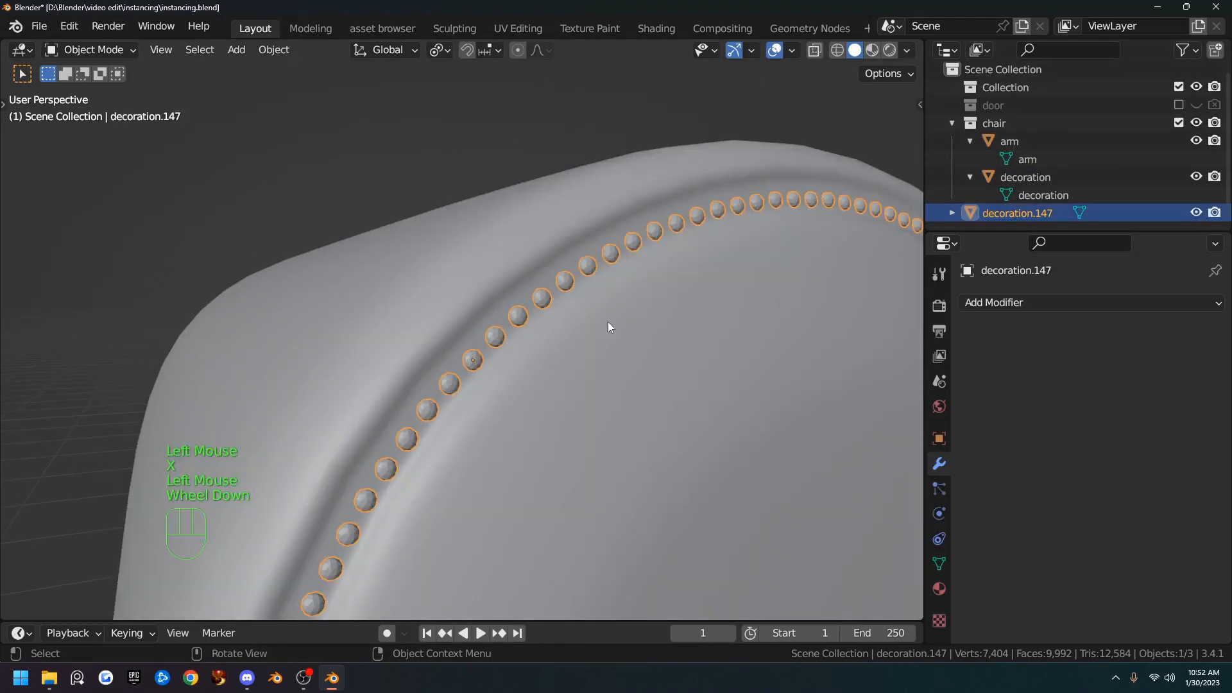
left_click(687, 276)
middle_click_drag(687, 281, 783, 260)
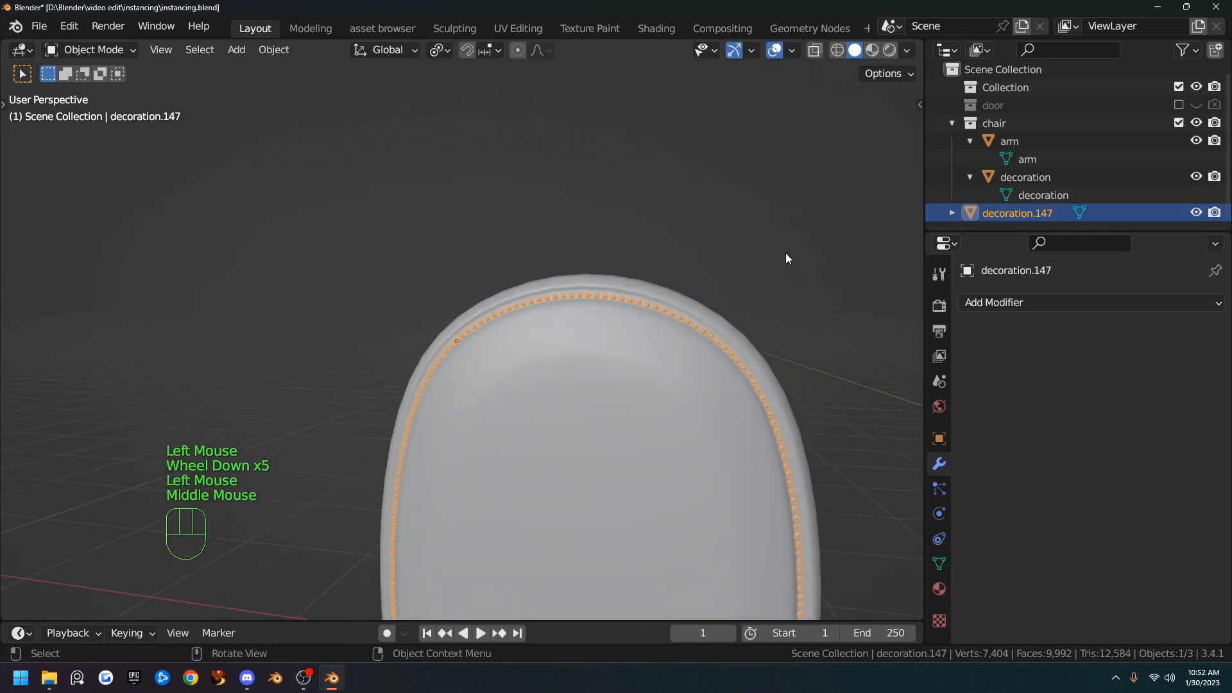
left_click(794, 315)
left_click(818, 314)
middle_click_drag(818, 314, 816, 338, "shift")
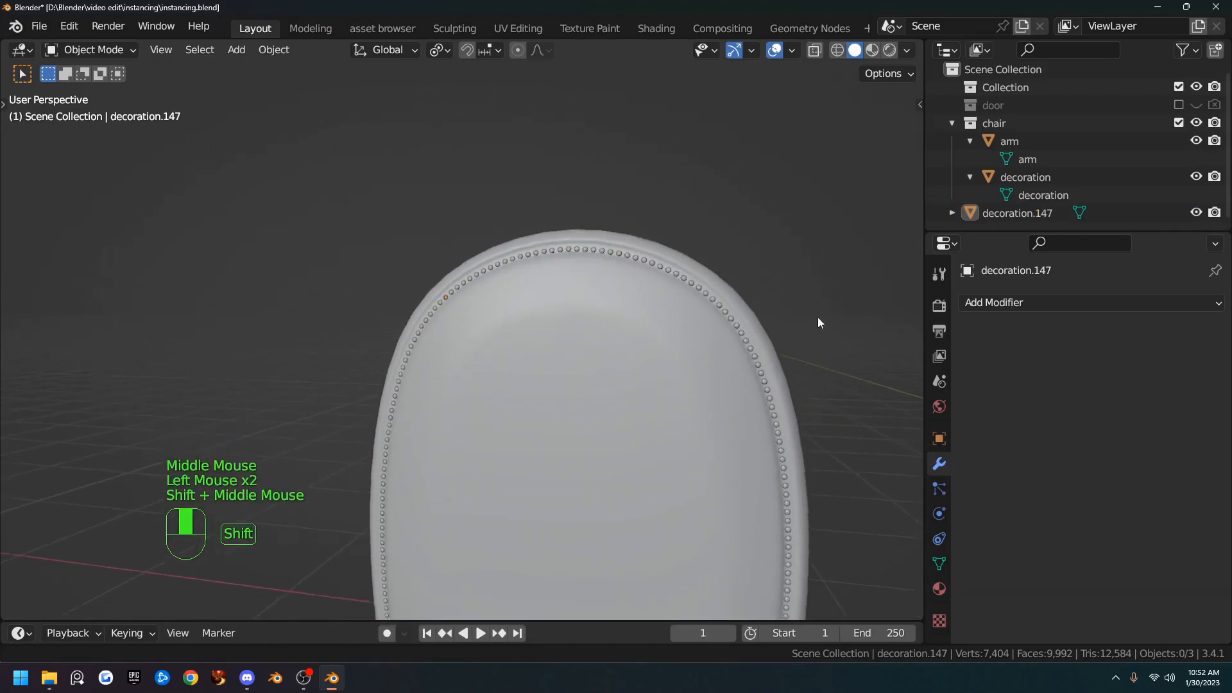
scroll(525, 267, "up", 3)
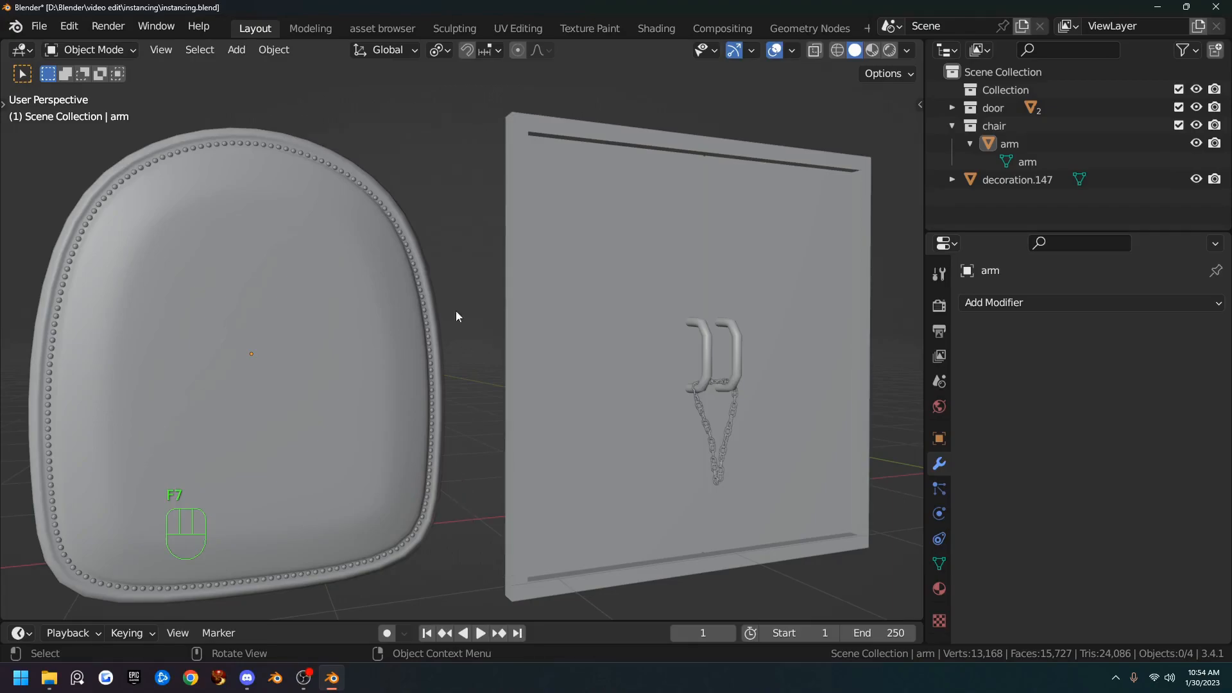